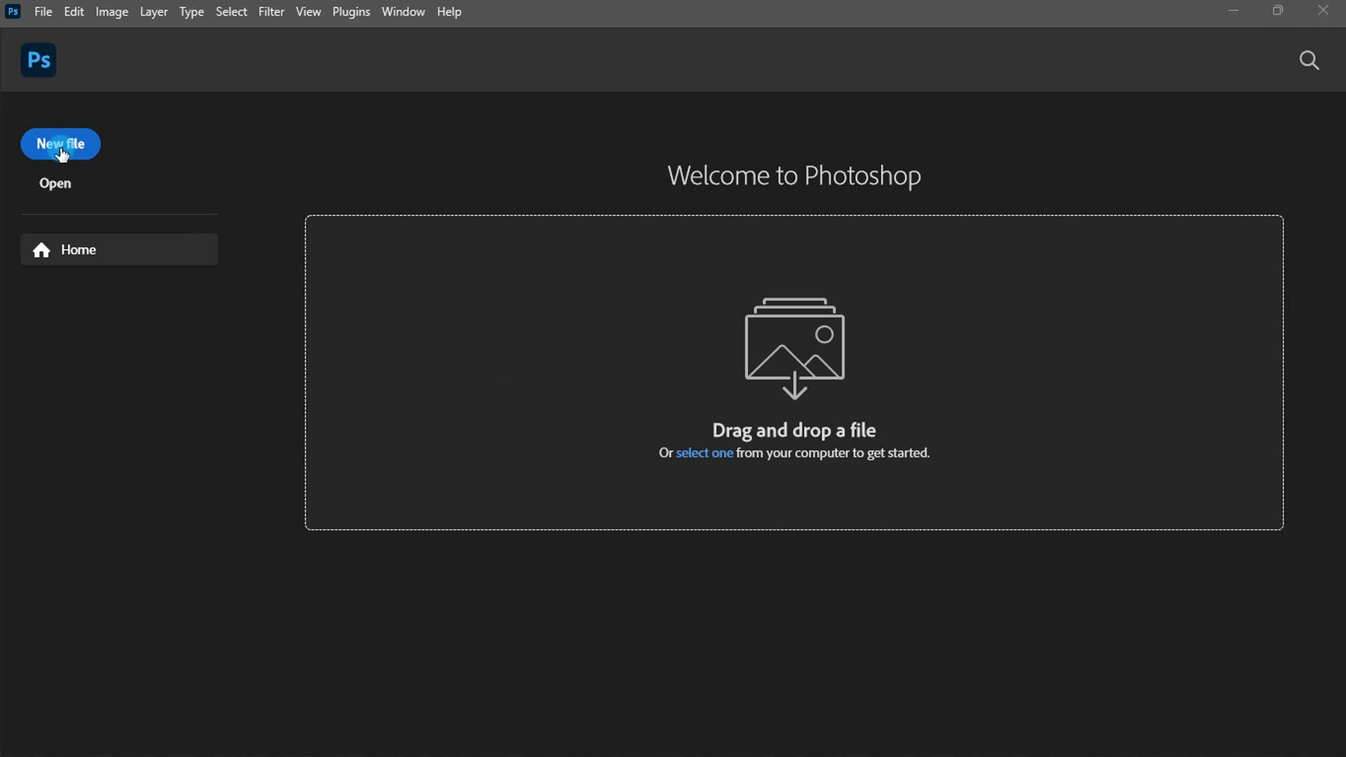
- Start a new blank document from the Photoshop Home screen
click(61, 154)
- Name the 1080×1080 document 'Travel Agency Social Media Post' and create it
key(Tab)
text(Travel Agency Social Media Post)
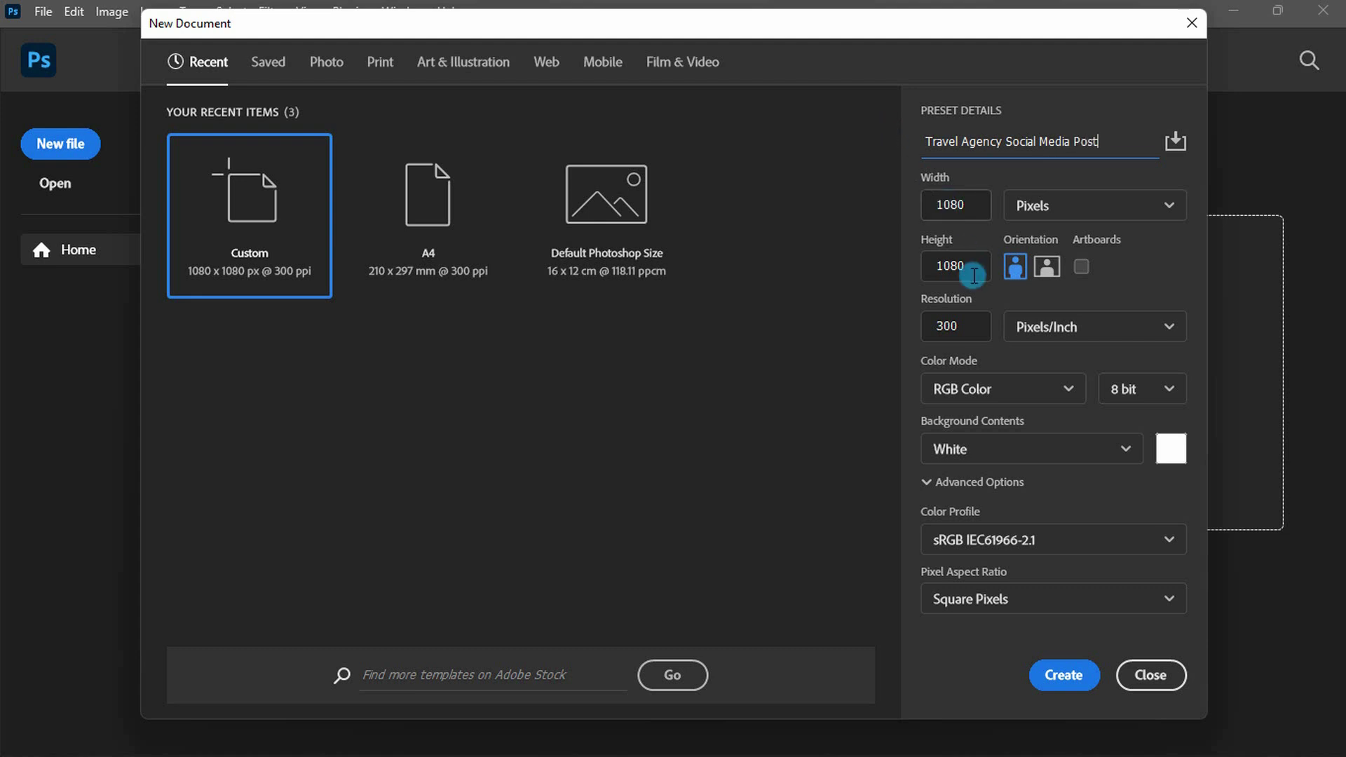
click(1063, 674)
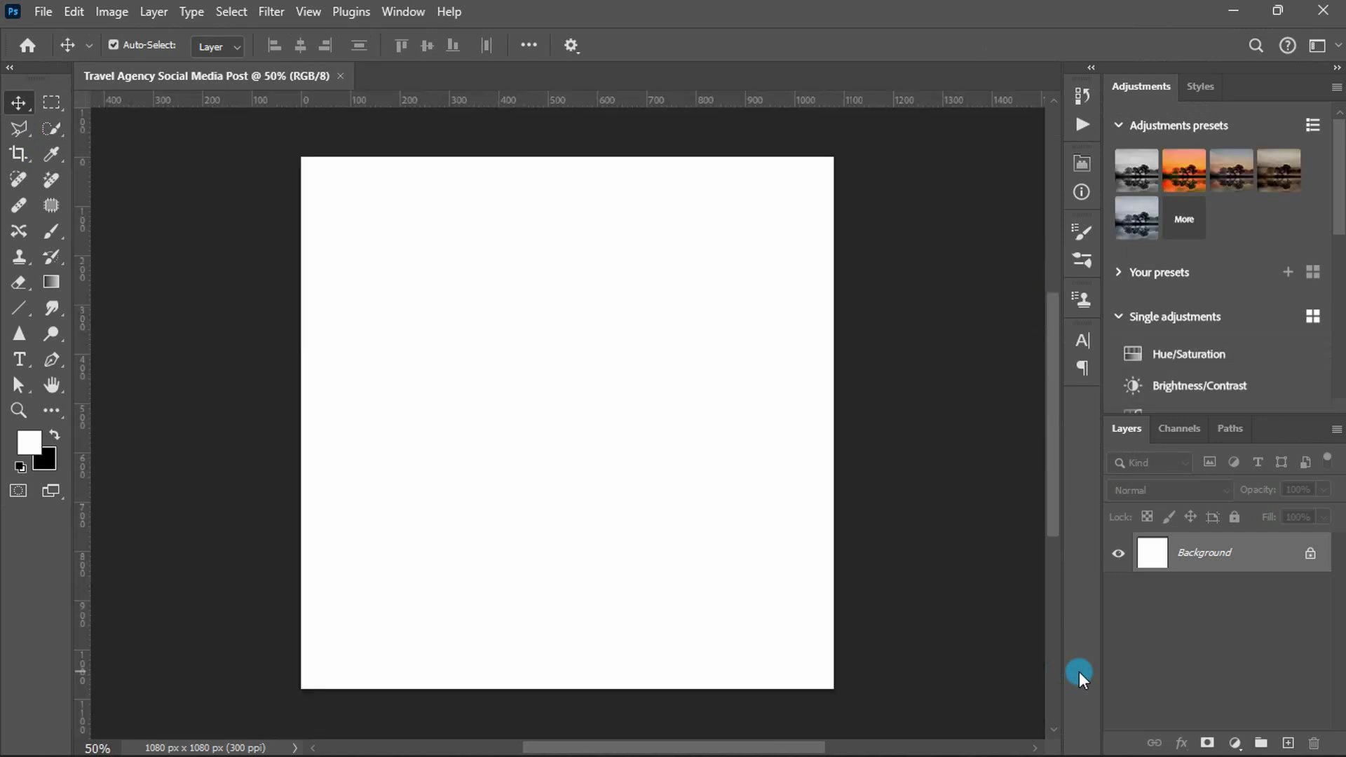
- Add 50 px margin guides on every side and a new empty layer
click(312, 12)
mouse_move(336, 532)
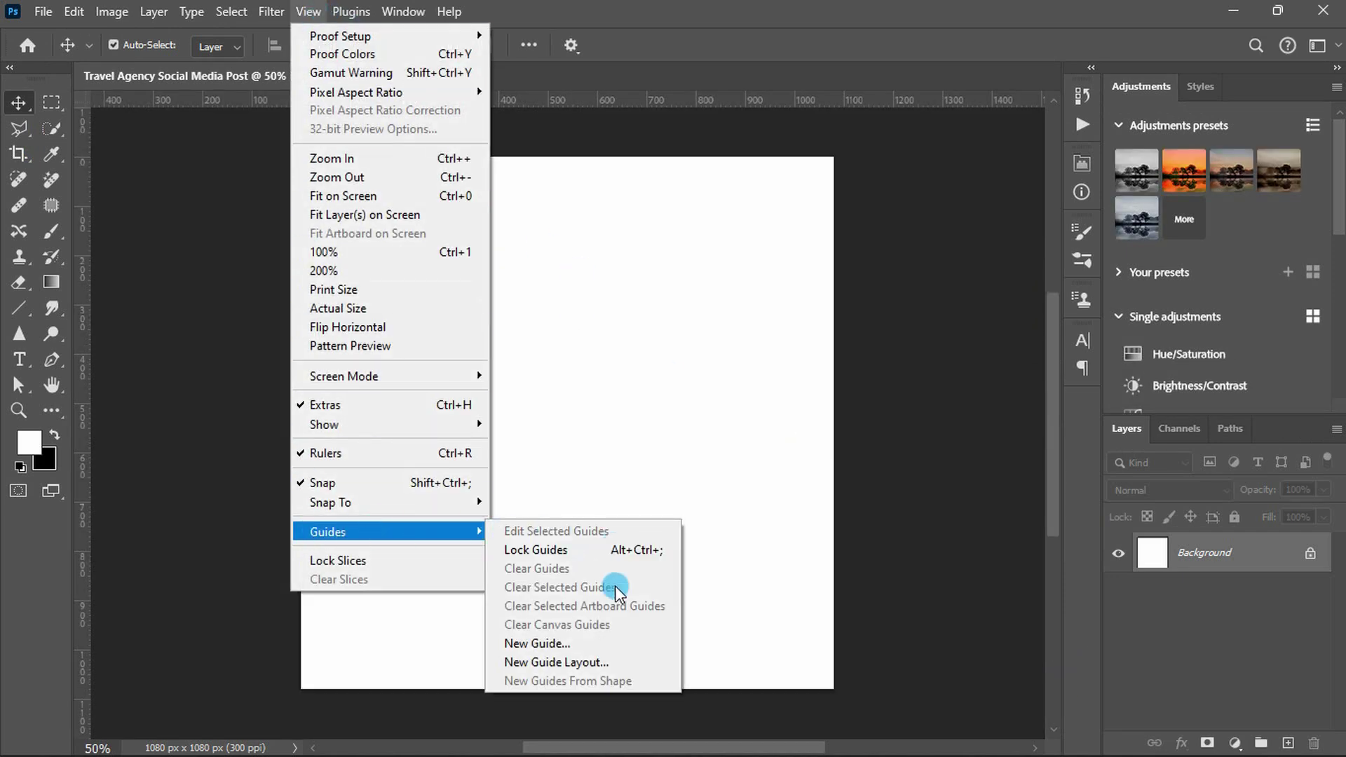
click(618, 659)
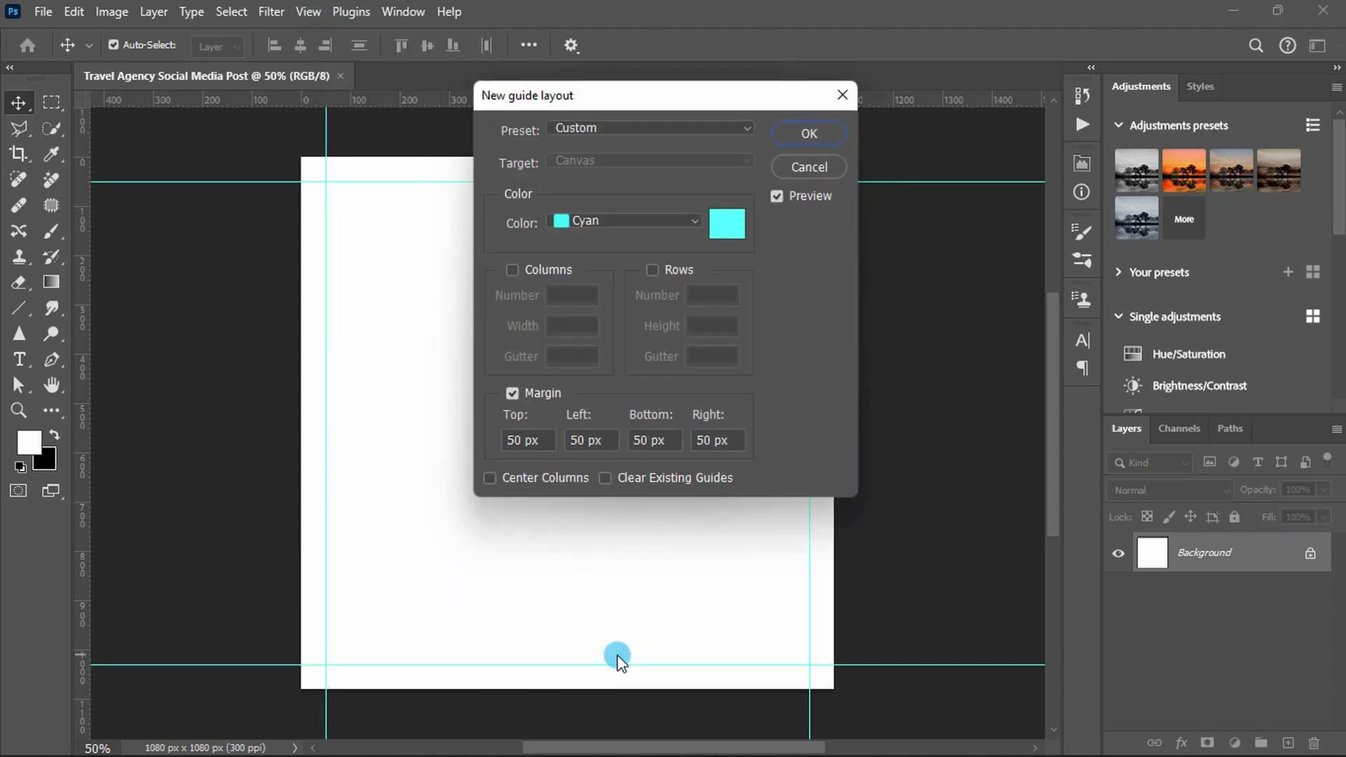
key(Return)
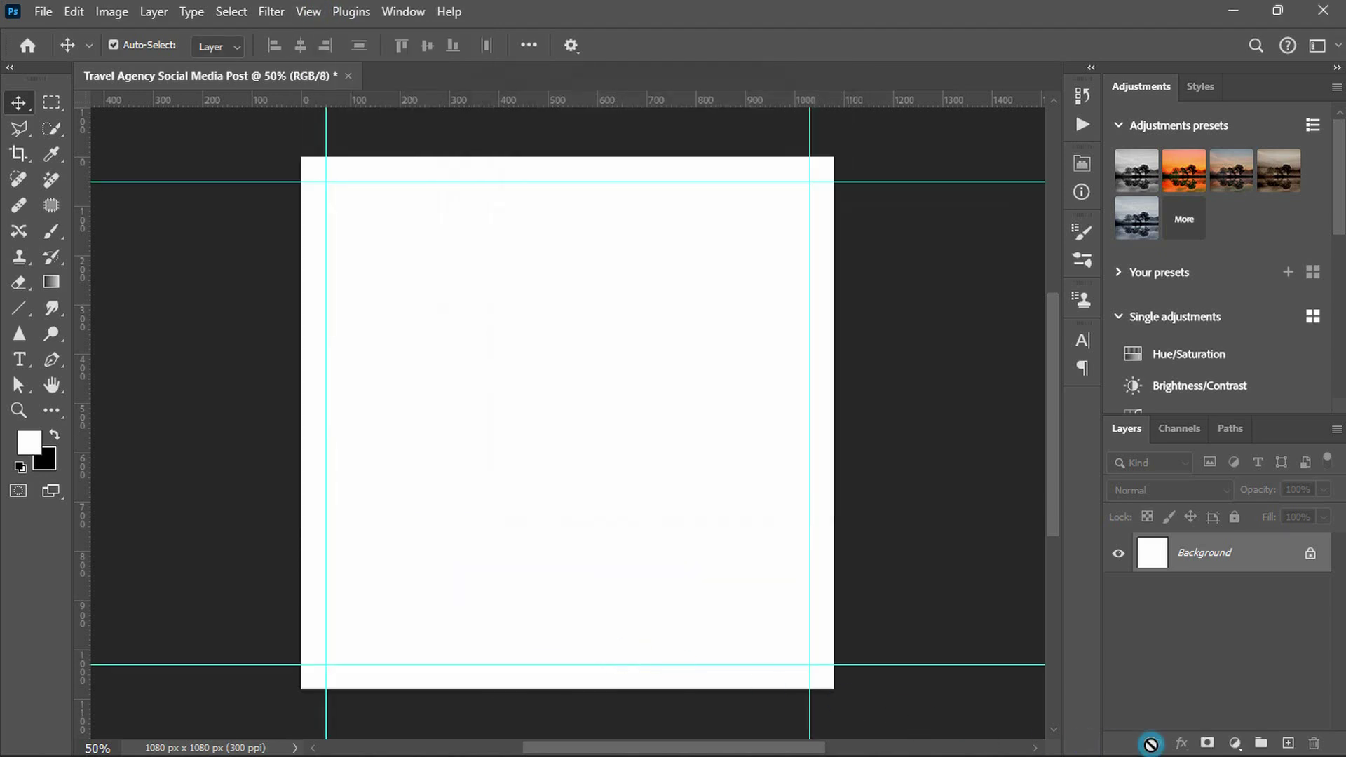
click(1286, 743)
- Fill the new Layer 1 with solid blue #064de3
click(34, 440)
text(064de3)
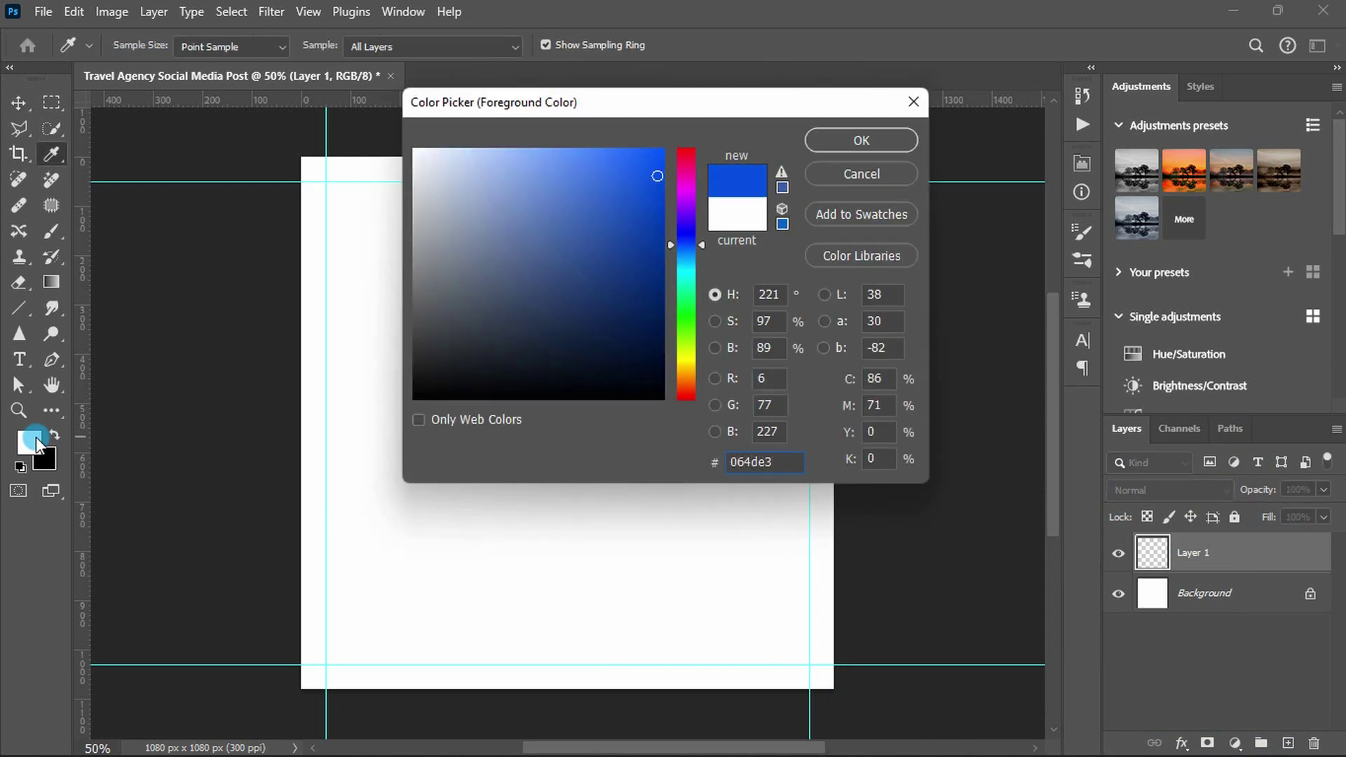
key(Return)
key(alt+BackSpace)
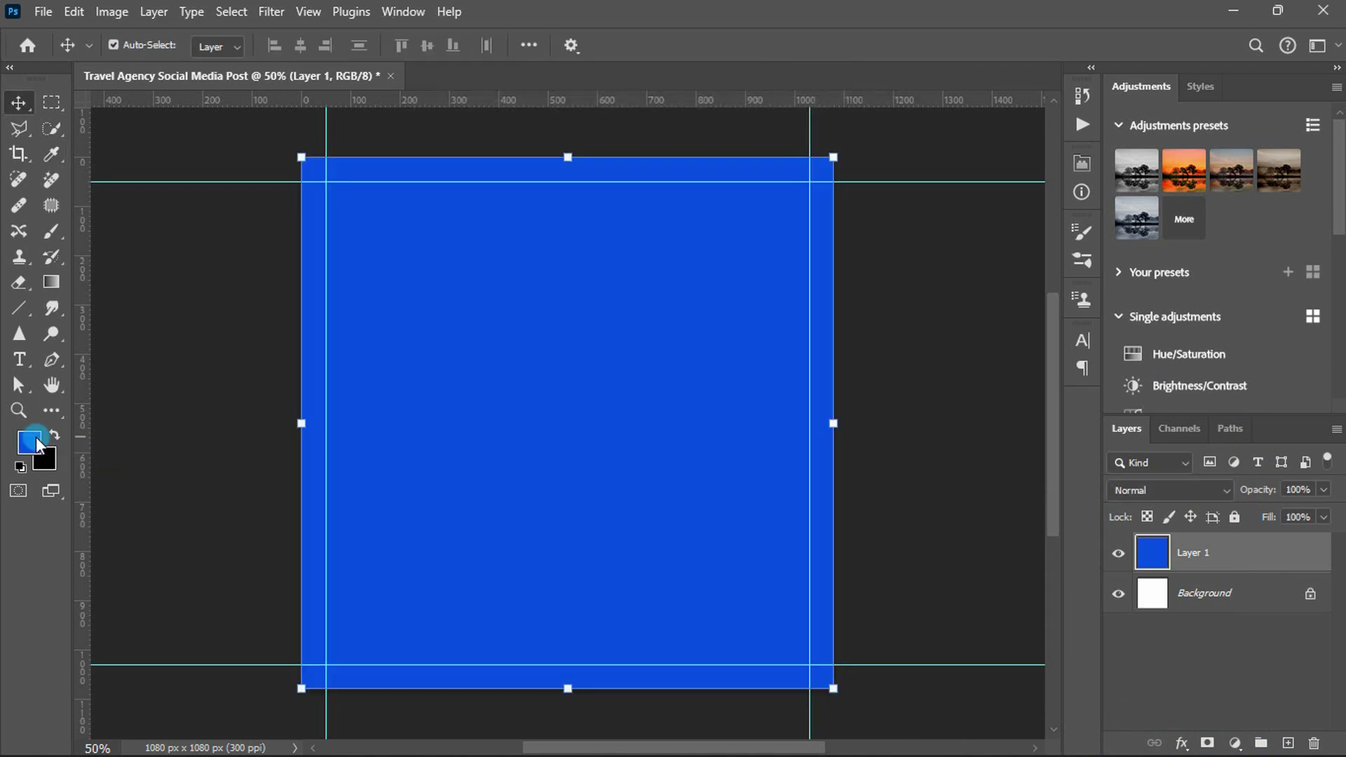
- Add a layer mask to the blue layer and load the 941 cloud brush tip
key(d)
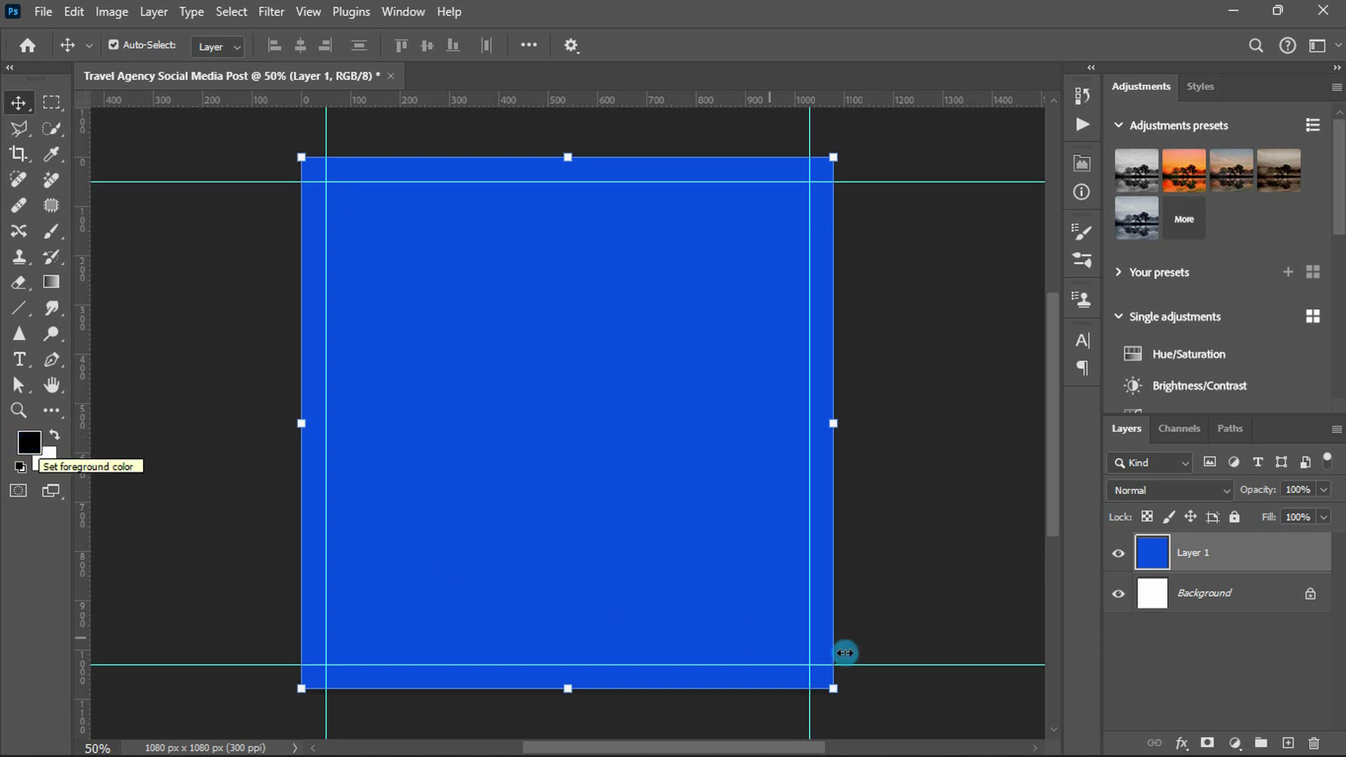
click(1206, 743)
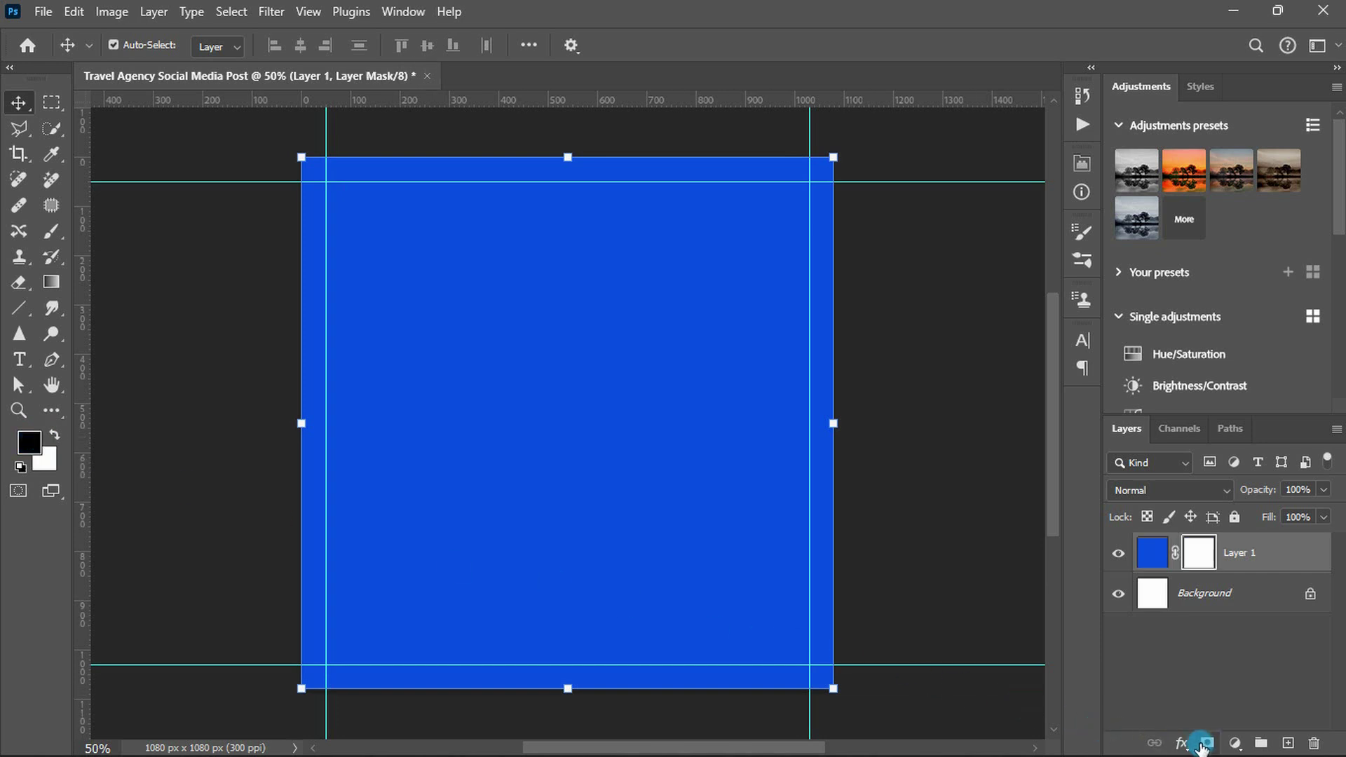
click(60, 227)
click(1082, 225)
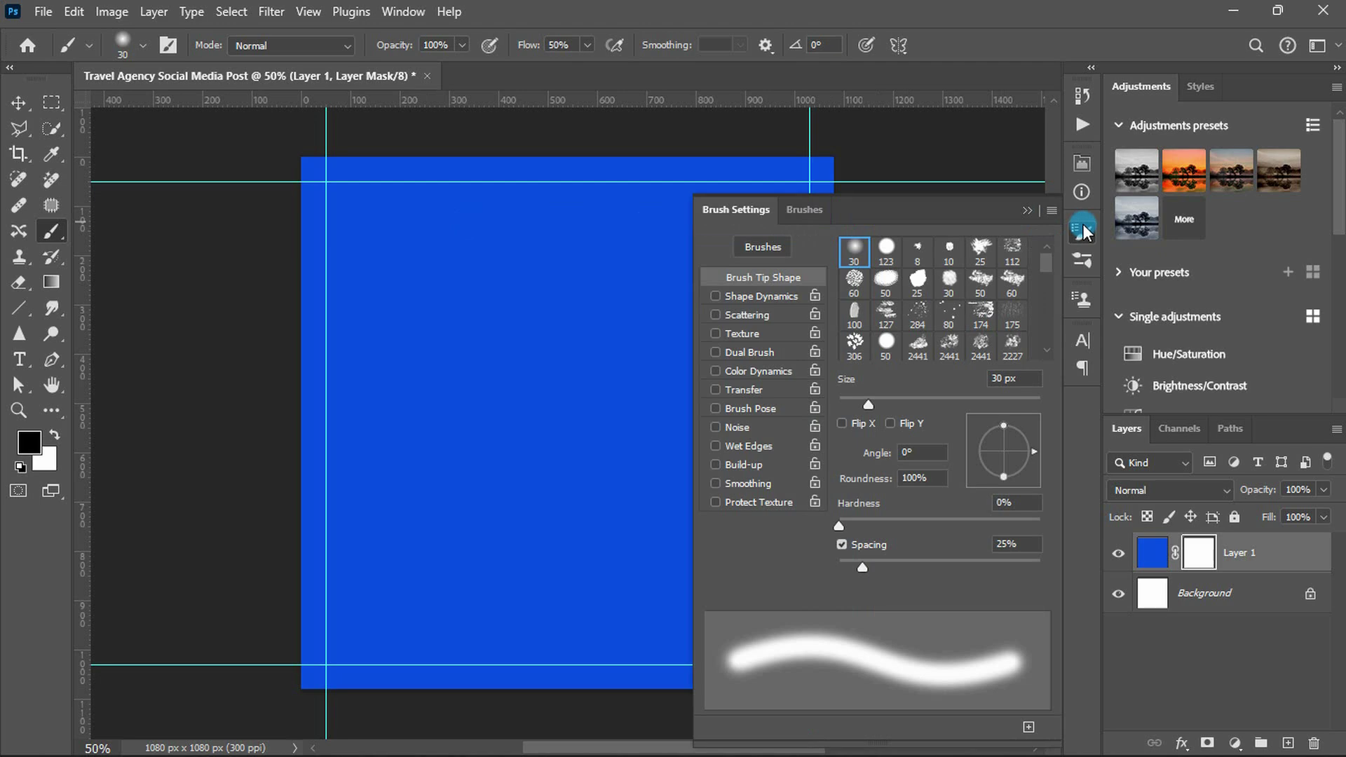
click(1042, 258)
scroll(1042, 259, down, 5)
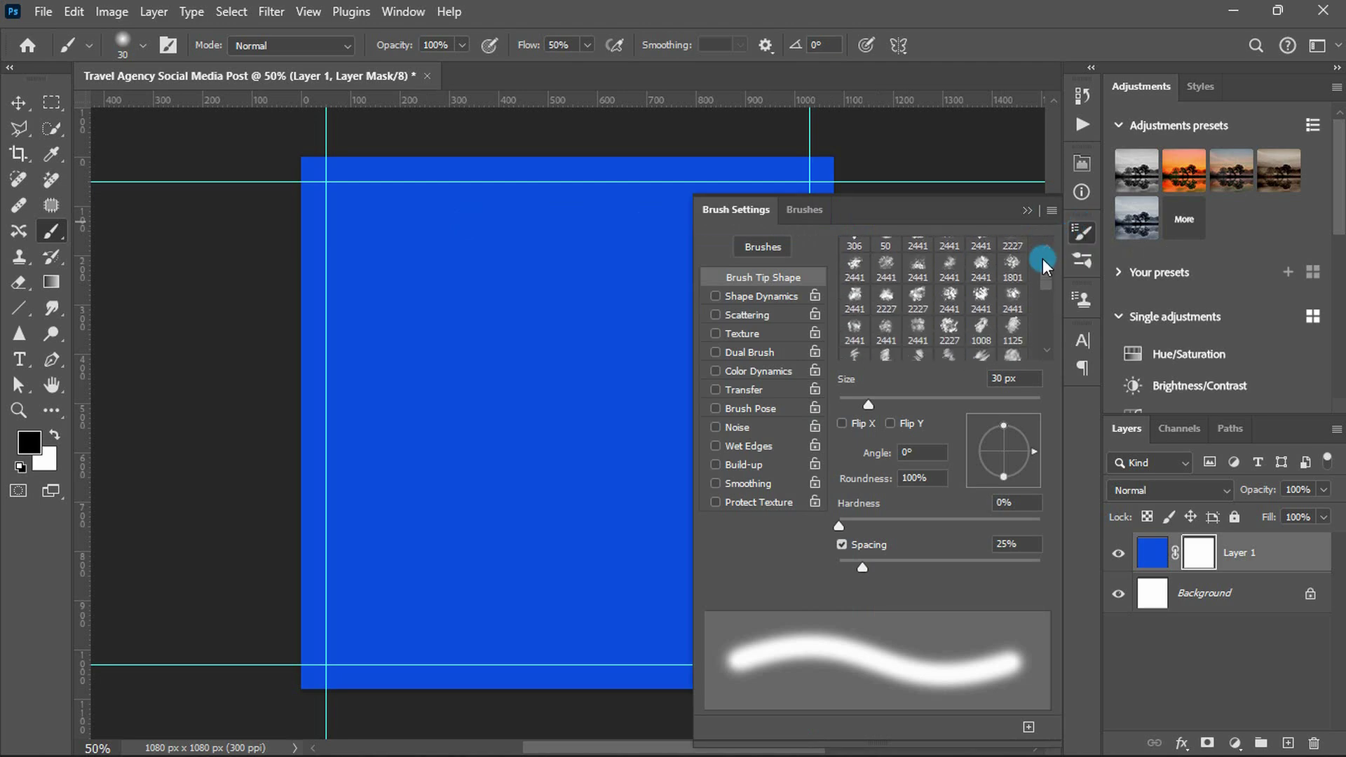
click(981, 329)
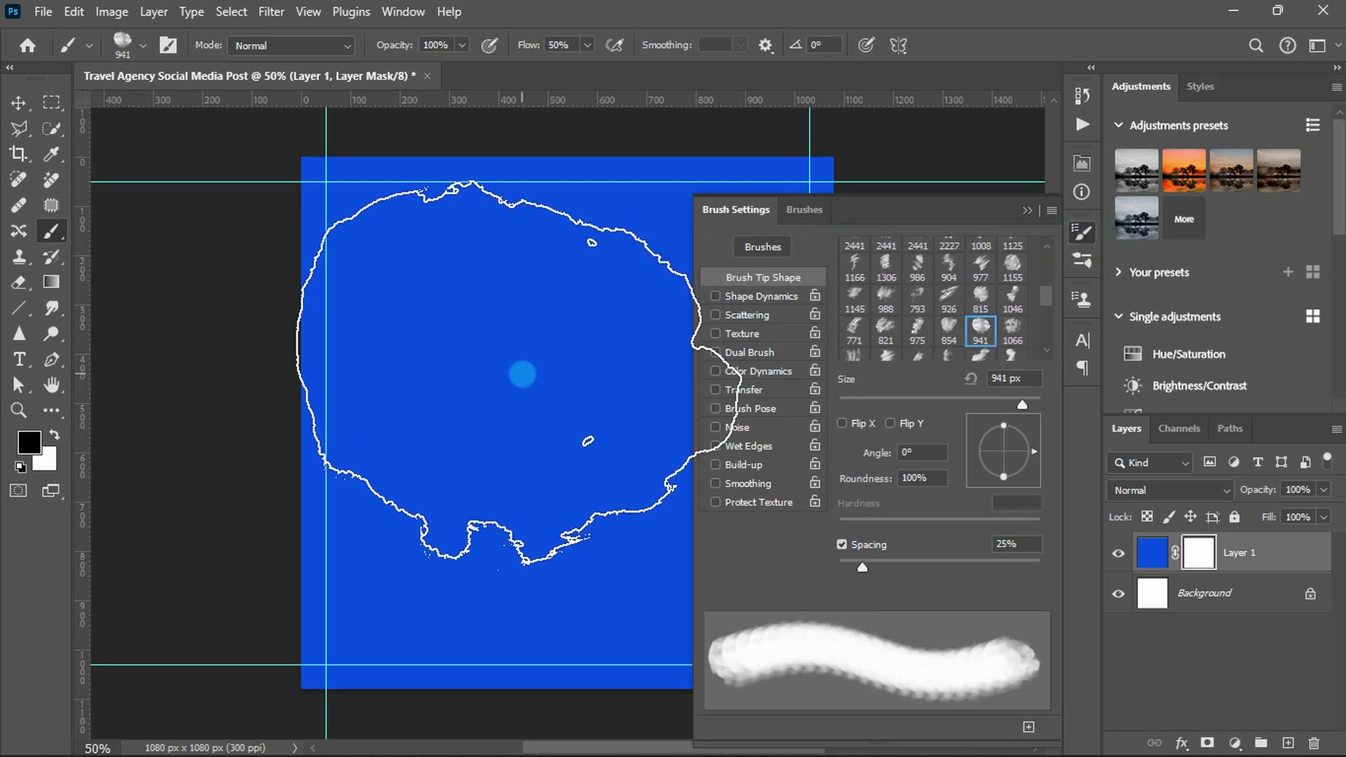
click(1027, 210)
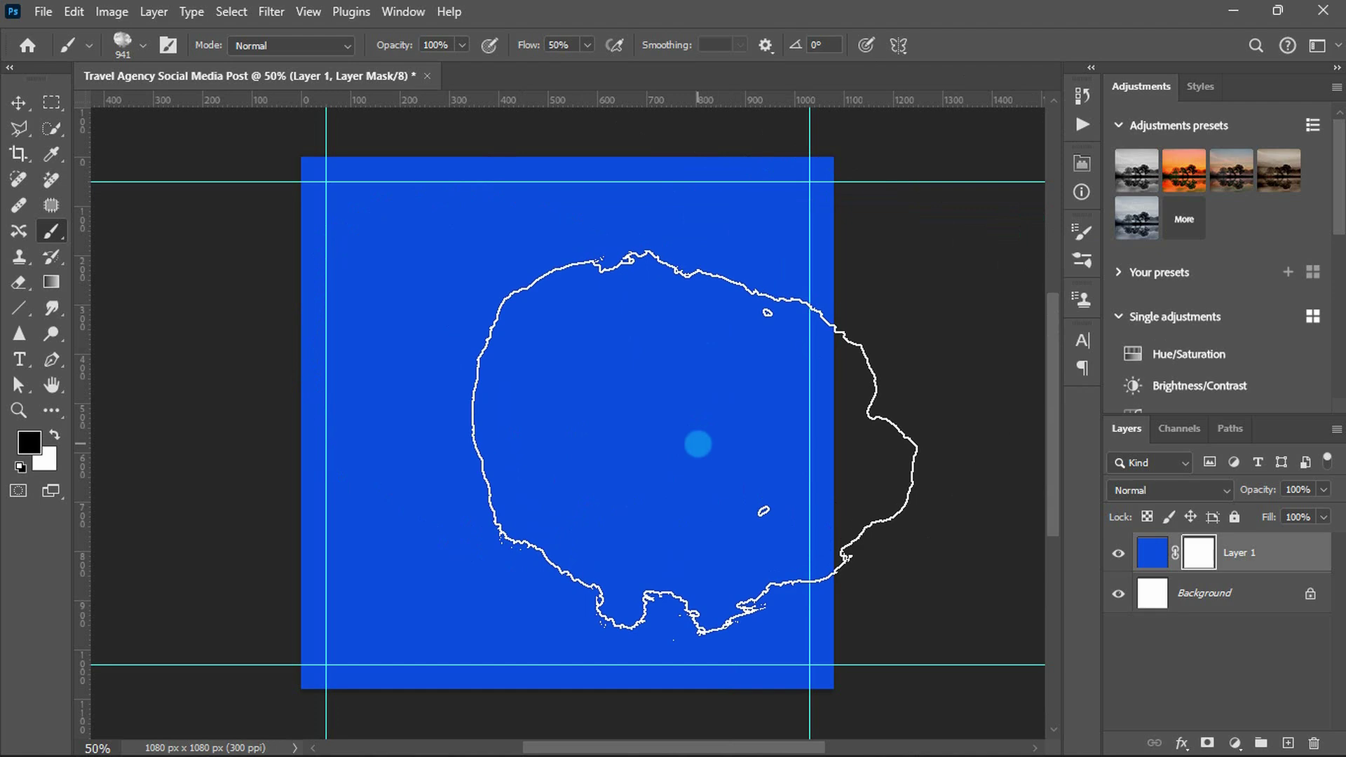
- Paint a first cloud at lower right, then switch to the 815 cloud tip at 500 px
drag(690, 540, 720, 555)
key(bracketright)
key(bracketright)
key(bracketright)
click(1082, 231)
click(980, 294)
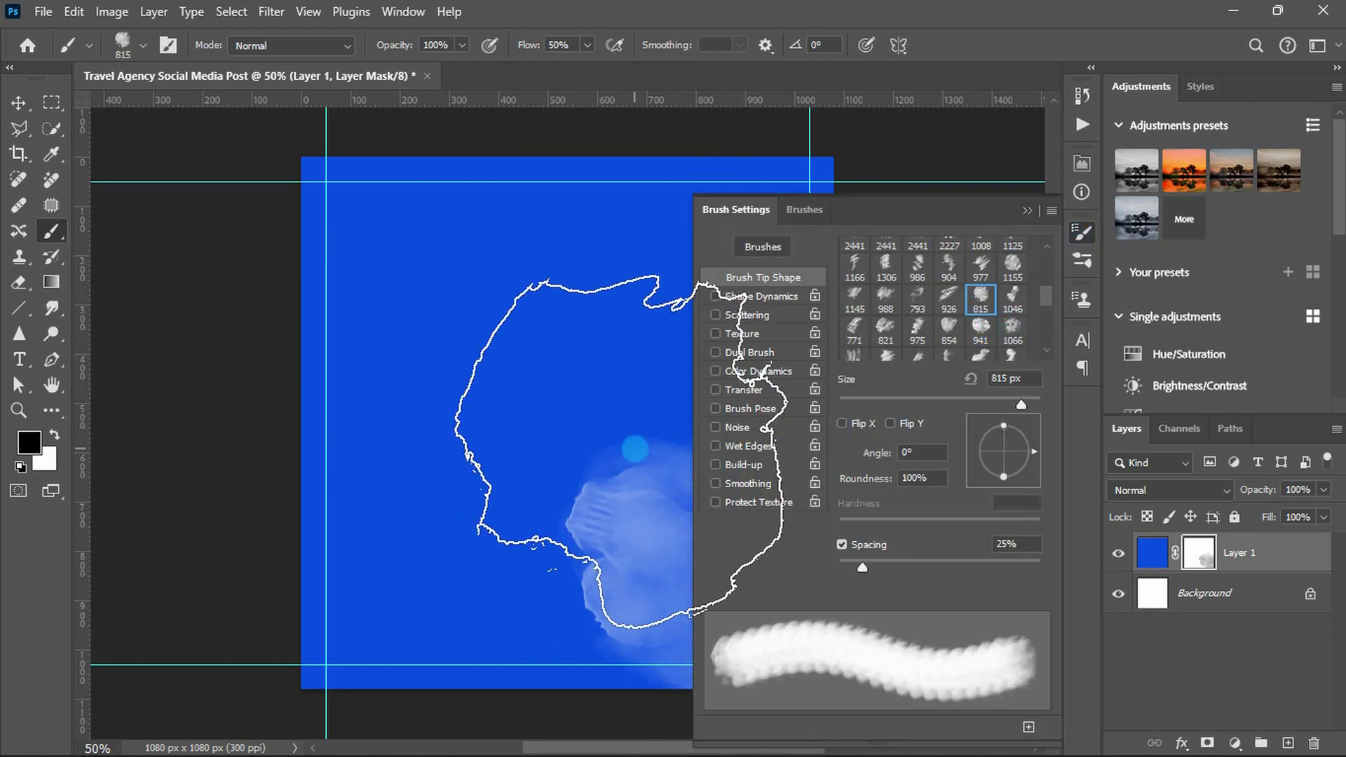
click(949, 326)
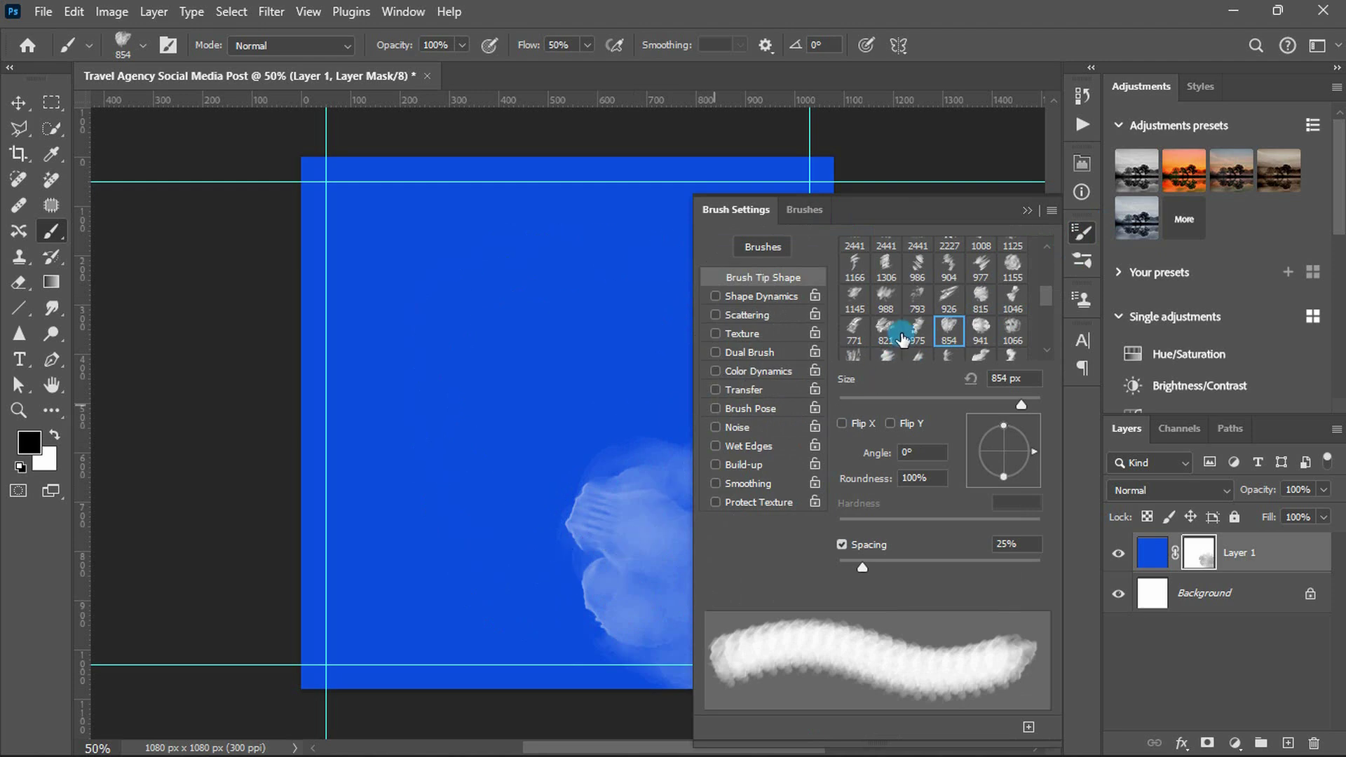
click(980, 328)
key(F5)
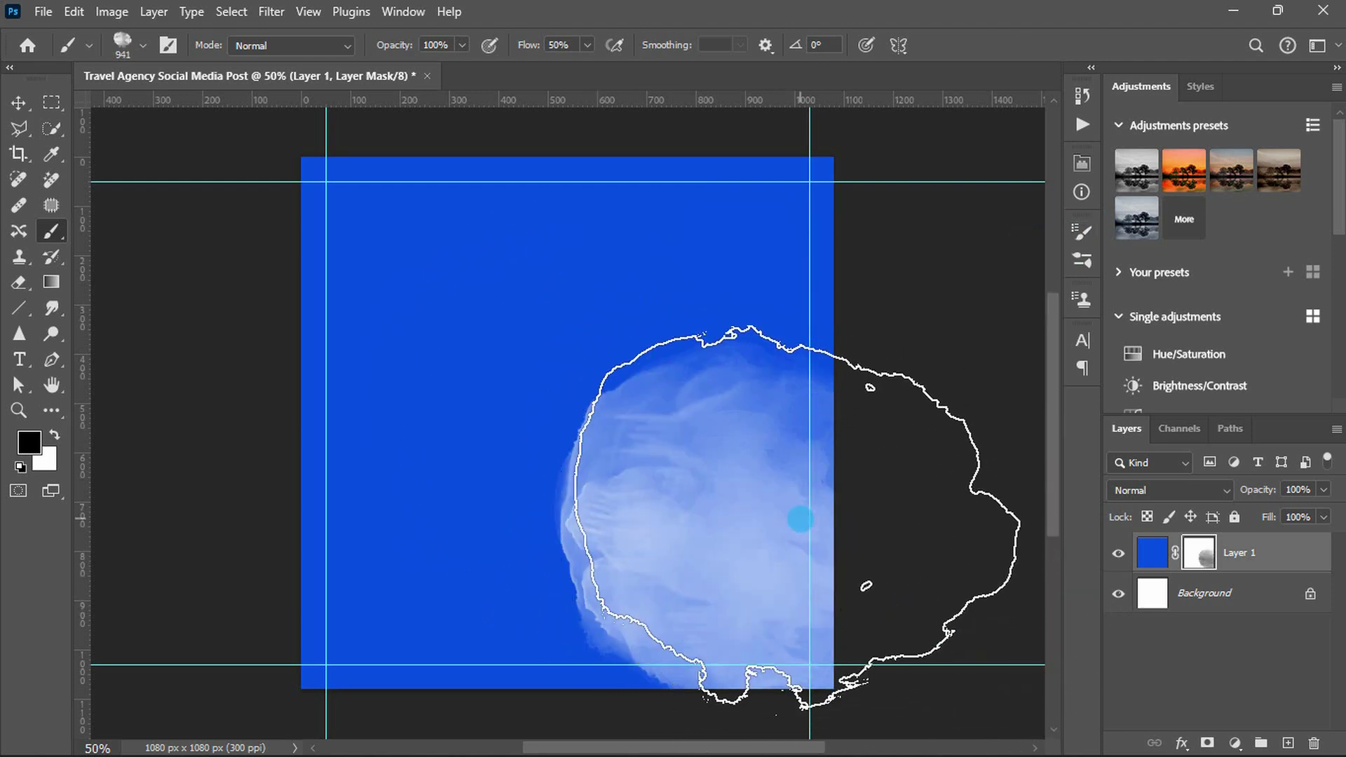
key(bracketleft)
key(bracketleft)
key(bracketleft)
key(bracketleft)
key(bracketleft)
key(bracketleft)
key(bracketleft)
key(F5)
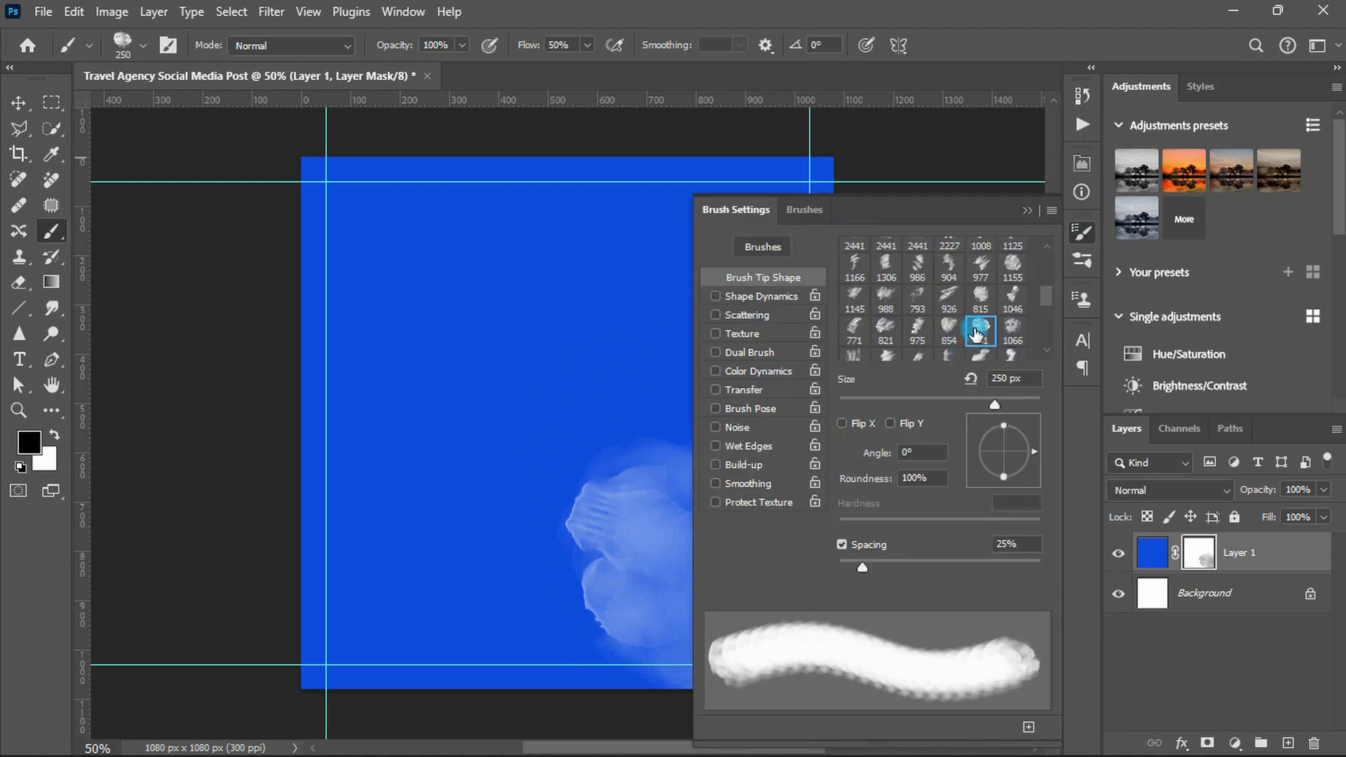
click(980, 295)
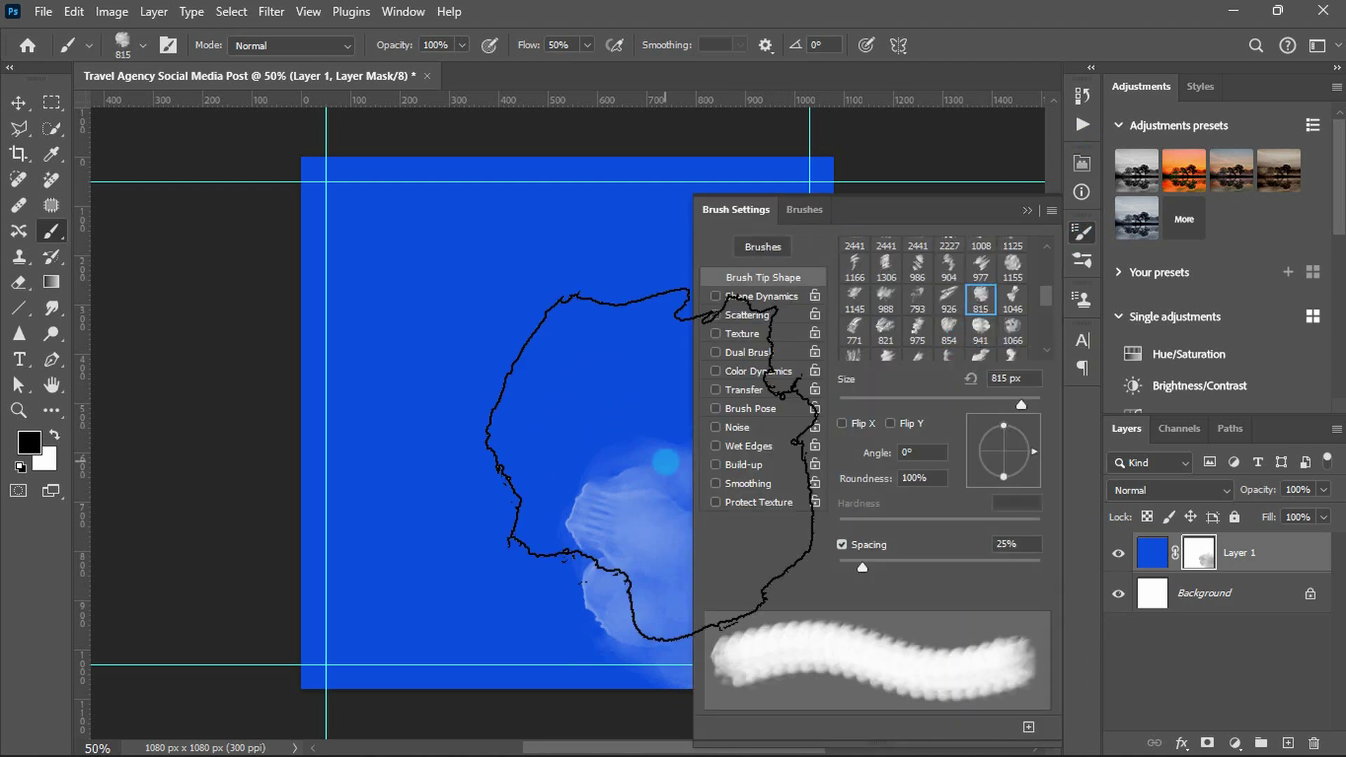
click(1028, 209)
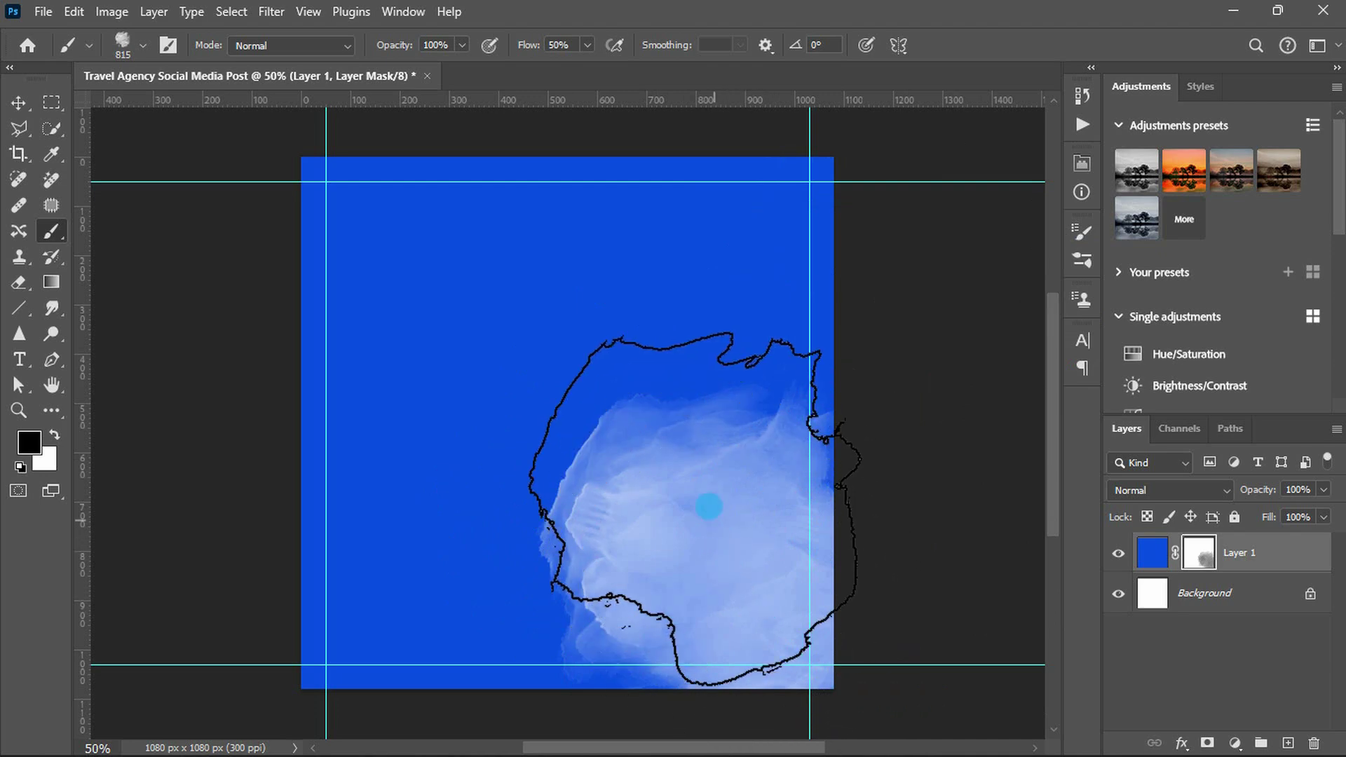
- Set brush opacity to 50% and size to 300 px, and paint cloud toward the centre
key(5)
key(1)
key(5)
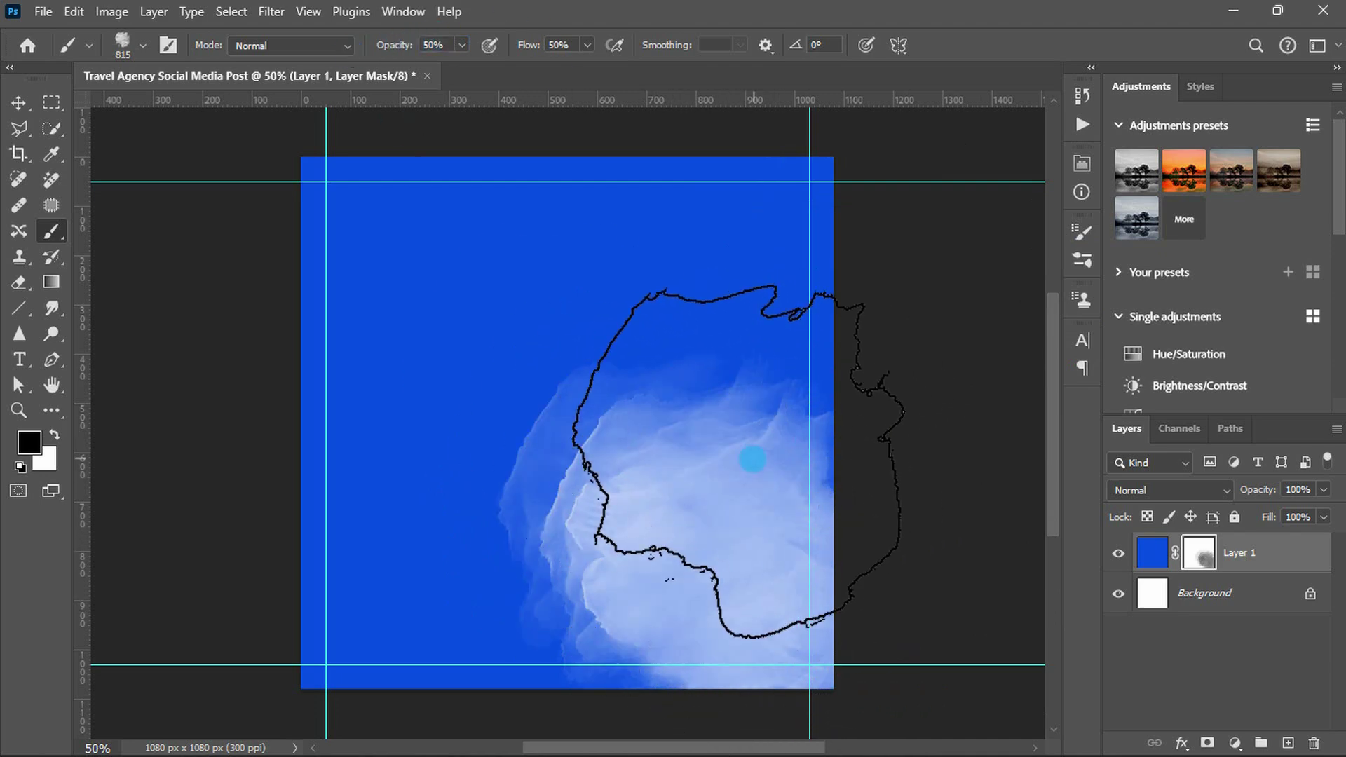
click(1083, 232)
click(1027, 210)
key(bracketleft)
key(bracketleft)
key(bracketleft)
mouse_move(677, 470)
mouse_down()
mouse_move(571, 451)
mouse_move(610, 478)
mouse_move(701, 430)
mouse_move(817, 618)
mouse_move(708, 457)
mouse_move(591, 490)
mouse_move(628, 568)
mouse_move(570, 578)
mouse_move(674, 475)
mouse_up()
- Paint white and black strokes on the mask to tone down and brighten the cloud
key(x)
key(bracketright)
key(bracketright)
key(bracketright)
drag(577, 426, 552, 412)
key(bracketleft)
key(bracketleft)
key(bracketleft)
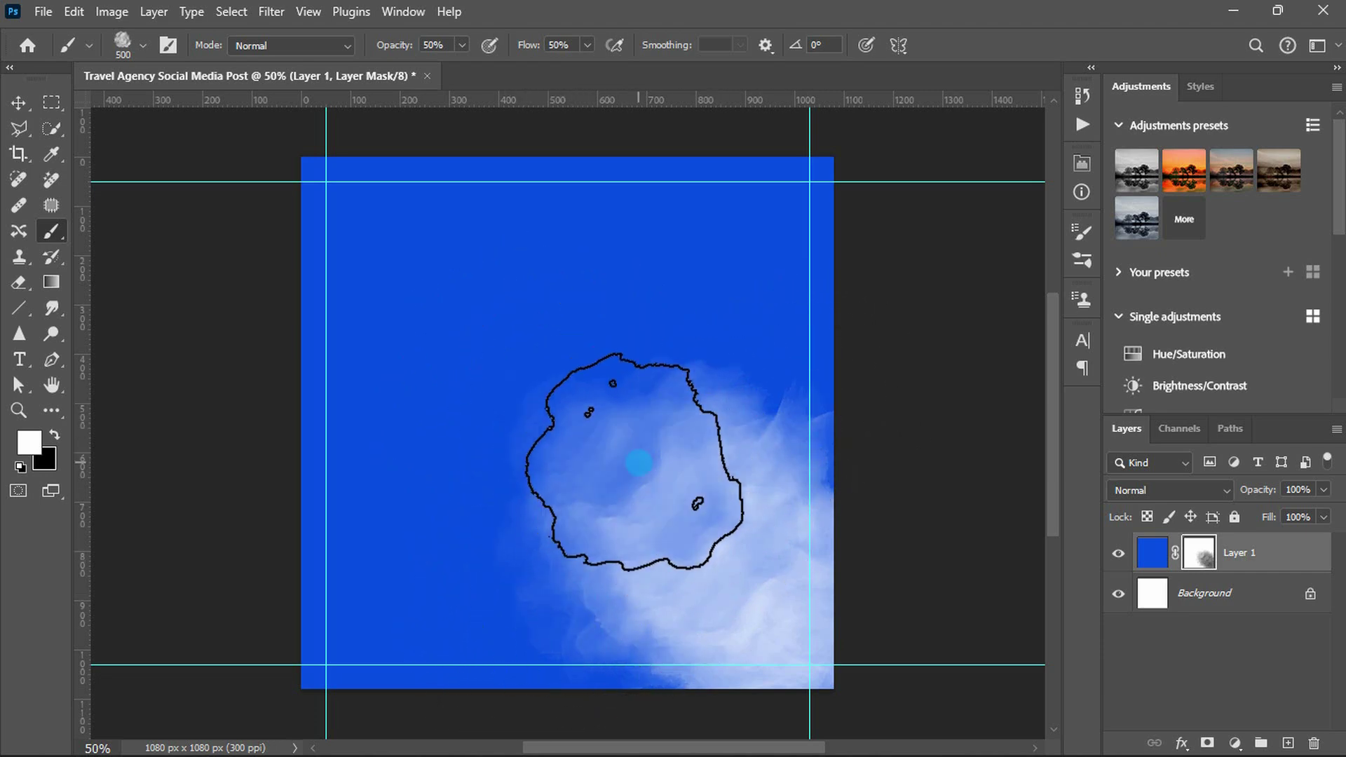
key(x)
key(bracketleft)
mouse_move(703, 527)
mouse_down()
mouse_move(685, 516)
mouse_move(775, 444)
mouse_up()
key(bracketleft)
key(bracketleft)
key(bracketleft)
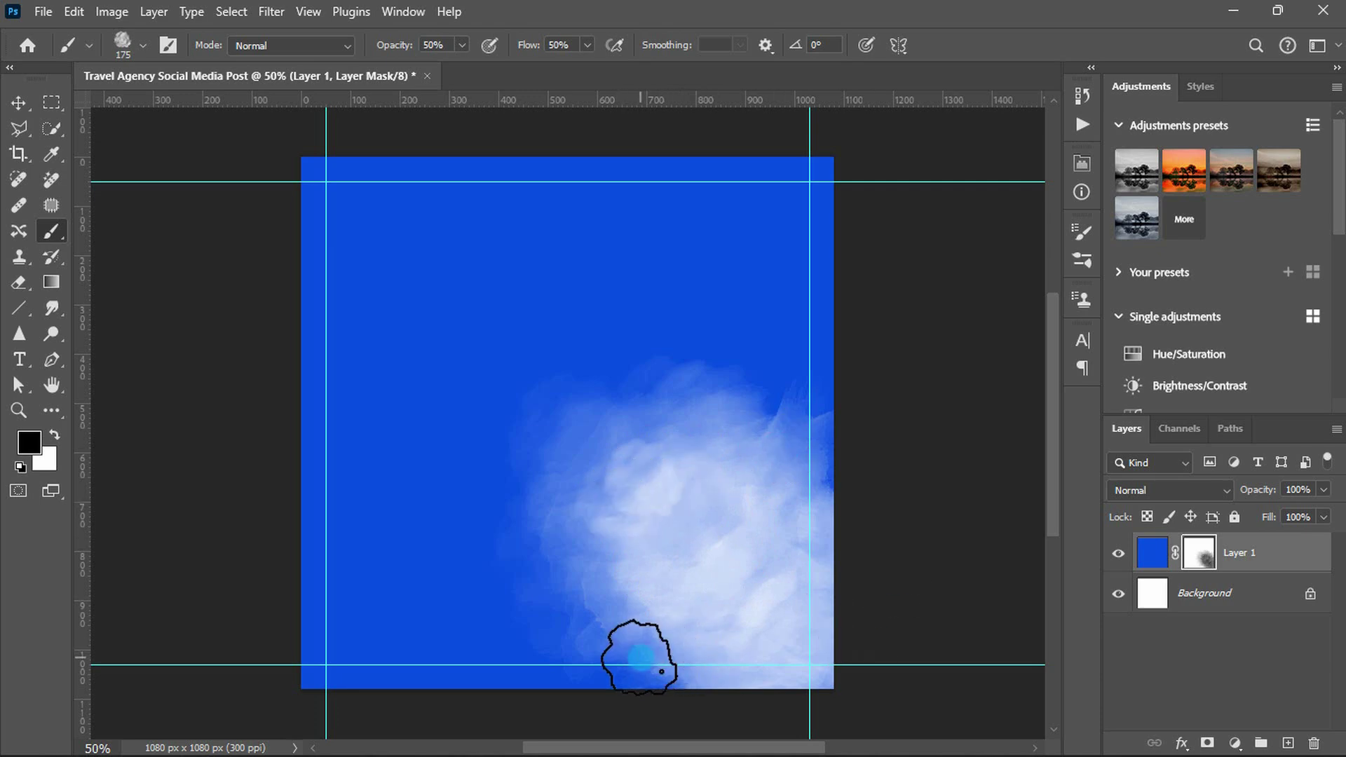
click(1080, 230)
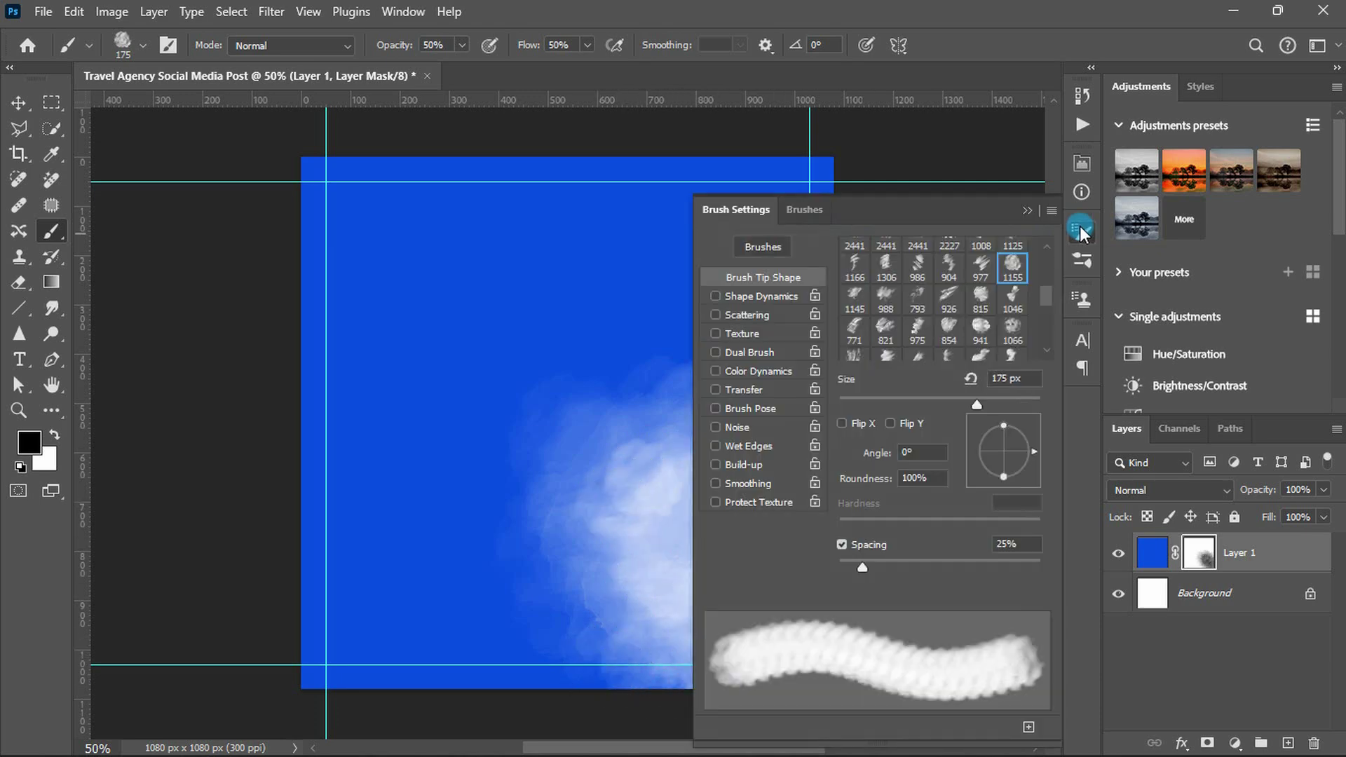
- Paint a large upper-left cloud with the 988 tip at 900 px, rotated -45°
click(886, 294)
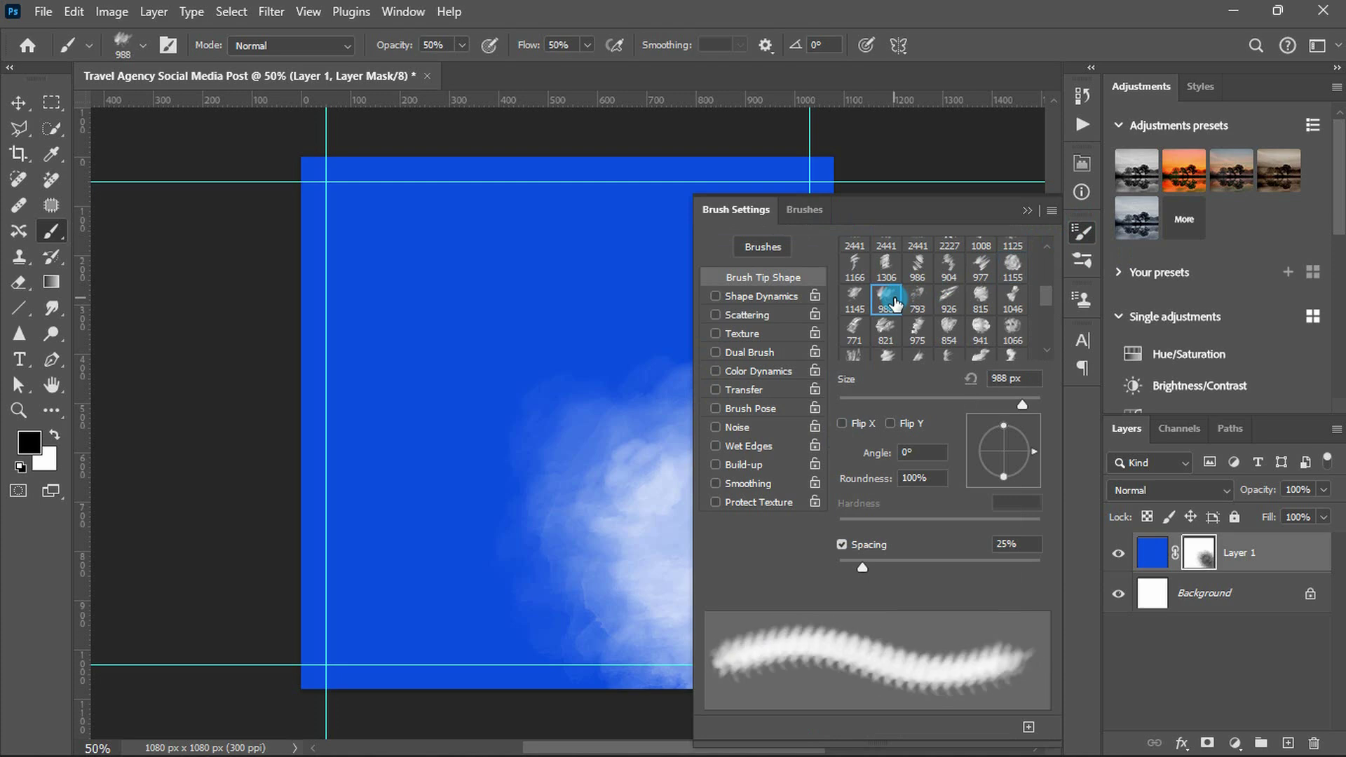
click(1022, 211)
key(bracketleft)
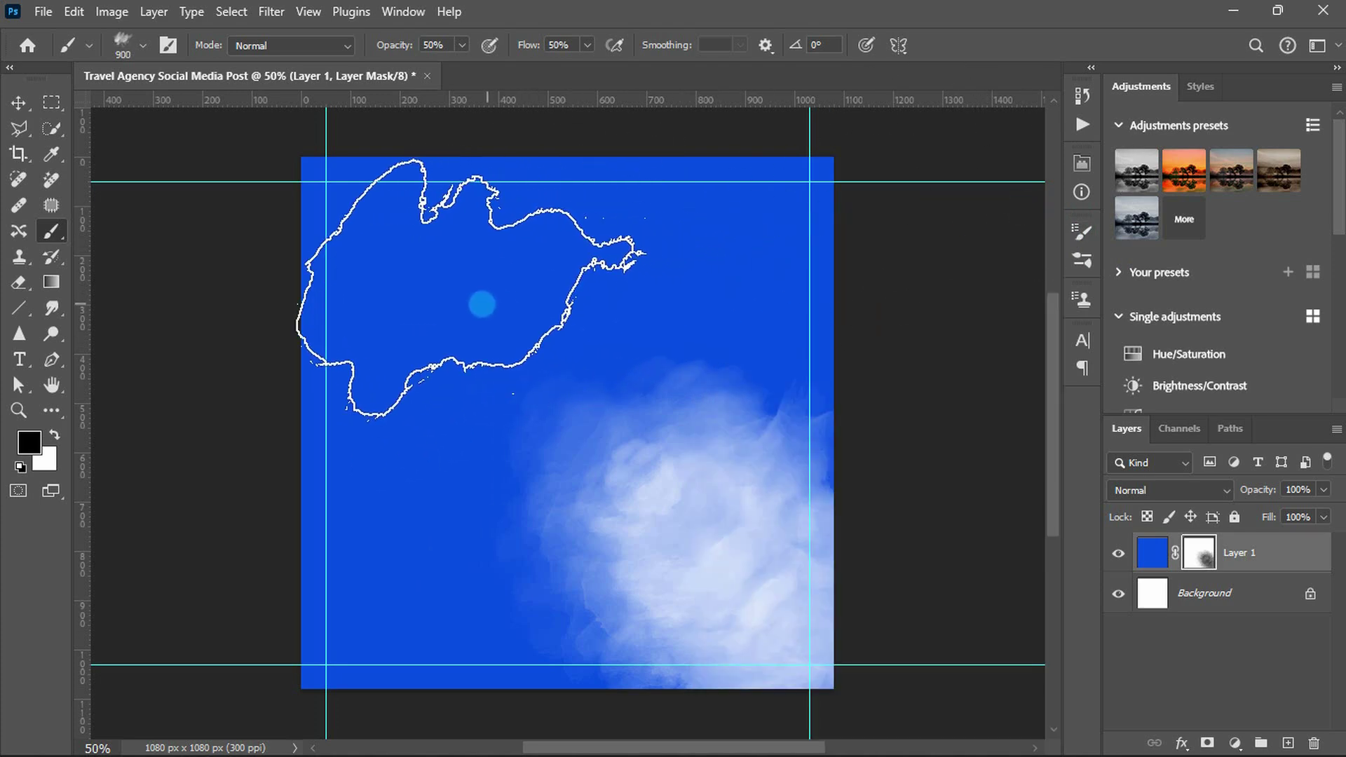
key(shift+Right)
key(shift+Right)
key(shift+Right)
click(410, 303)
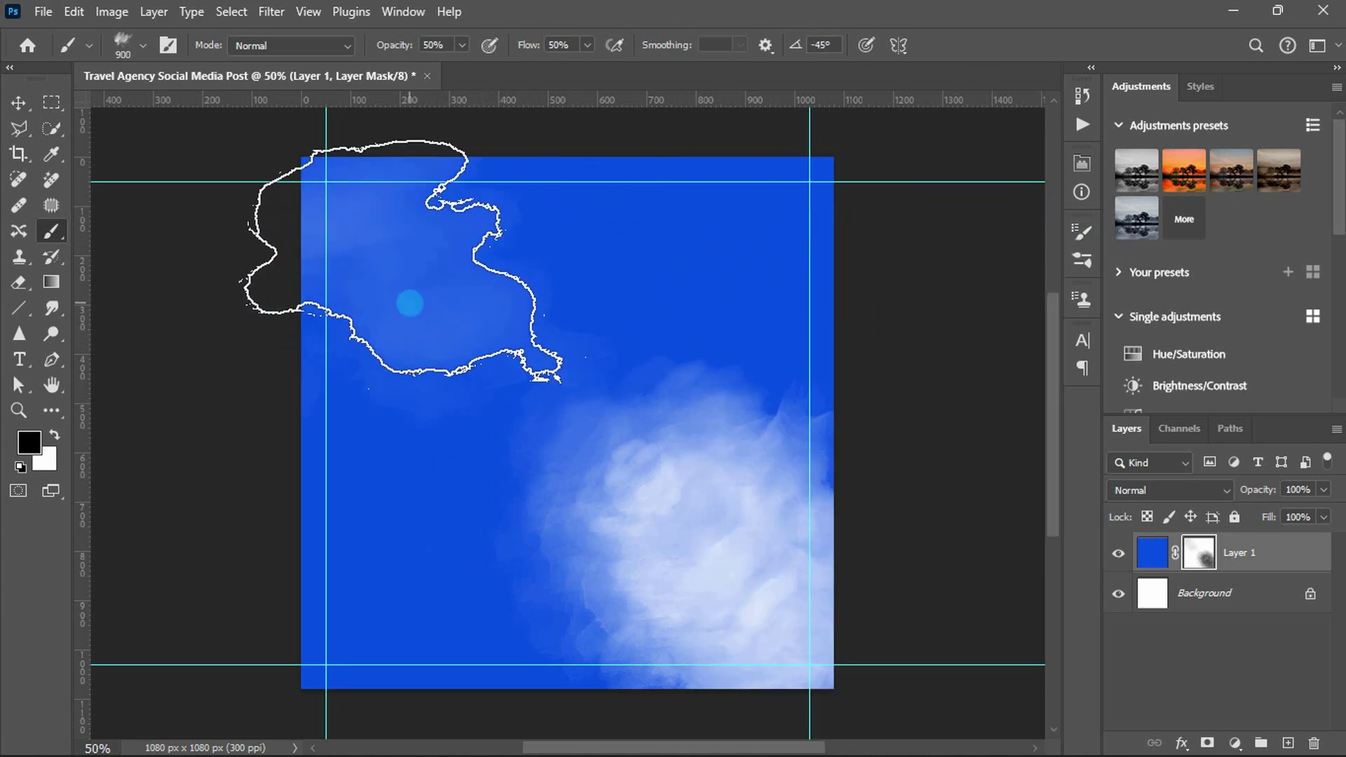
mouse_move(410, 303)
mouse_down()
mouse_move(511, 399)
mouse_move(544, 460)
mouse_up()
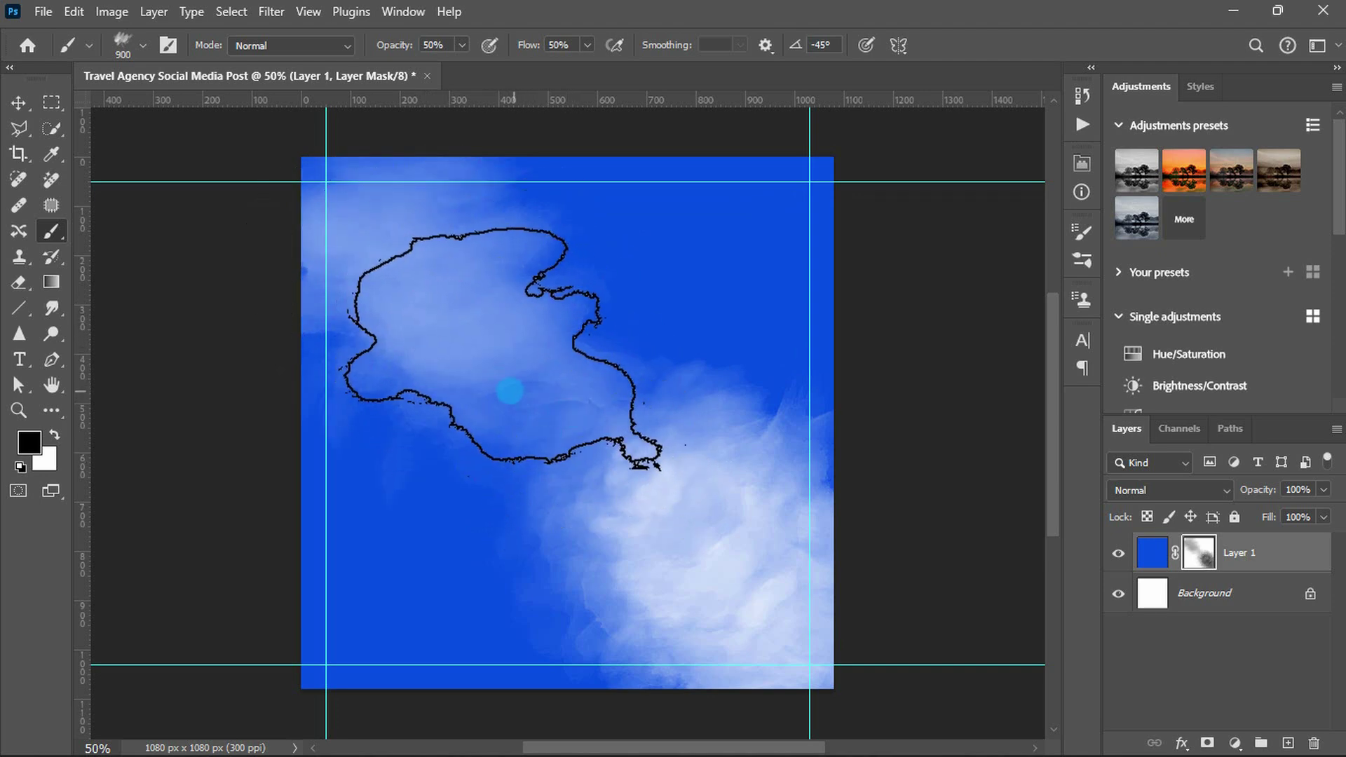
- Add more bright cloud texture with the 1125 cloud tip at 250 px, rotating its angle
click(1082, 231)
click(1011, 266)
key(bracketleft)
key(bracketleft)
key(bracketleft)
key(bracketleft)
key(bracketleft)
key(bracketleft)
key(bracketleft)
key(bracketright)
key(bracketright)
key(bracketright)
key(bracketleft)
key(bracketleft)
key(bracketleft)
mouse_move(483, 319)
mouse_down()
mouse_move(456, 311)
mouse_move(434, 330)
mouse_up()
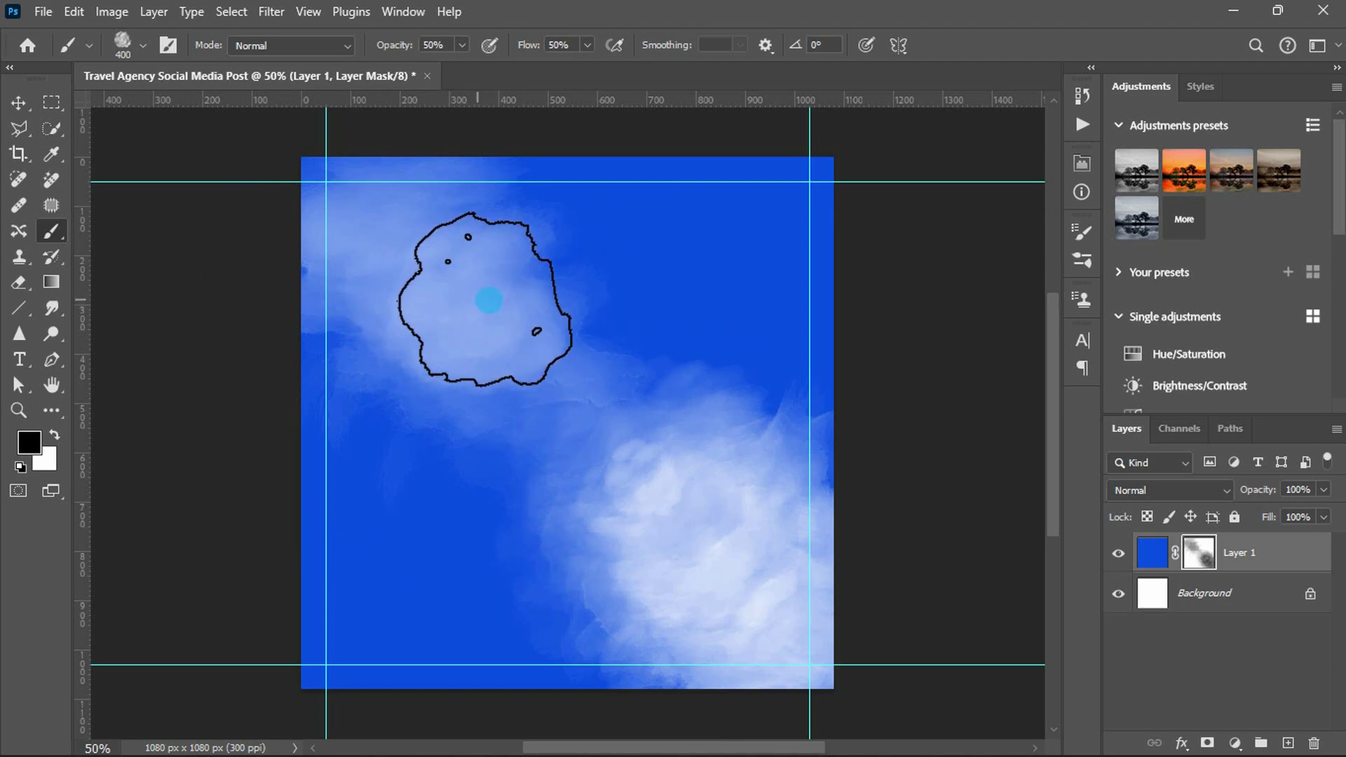
key(shift+Left)
key(shift+Left)
key(shift+Left)
key(Left)
mouse_move(421, 282)
mouse_down()
mouse_move(513, 440)
mouse_move(617, 291)
mouse_move(673, 264)
mouse_move(550, 352)
mouse_up()
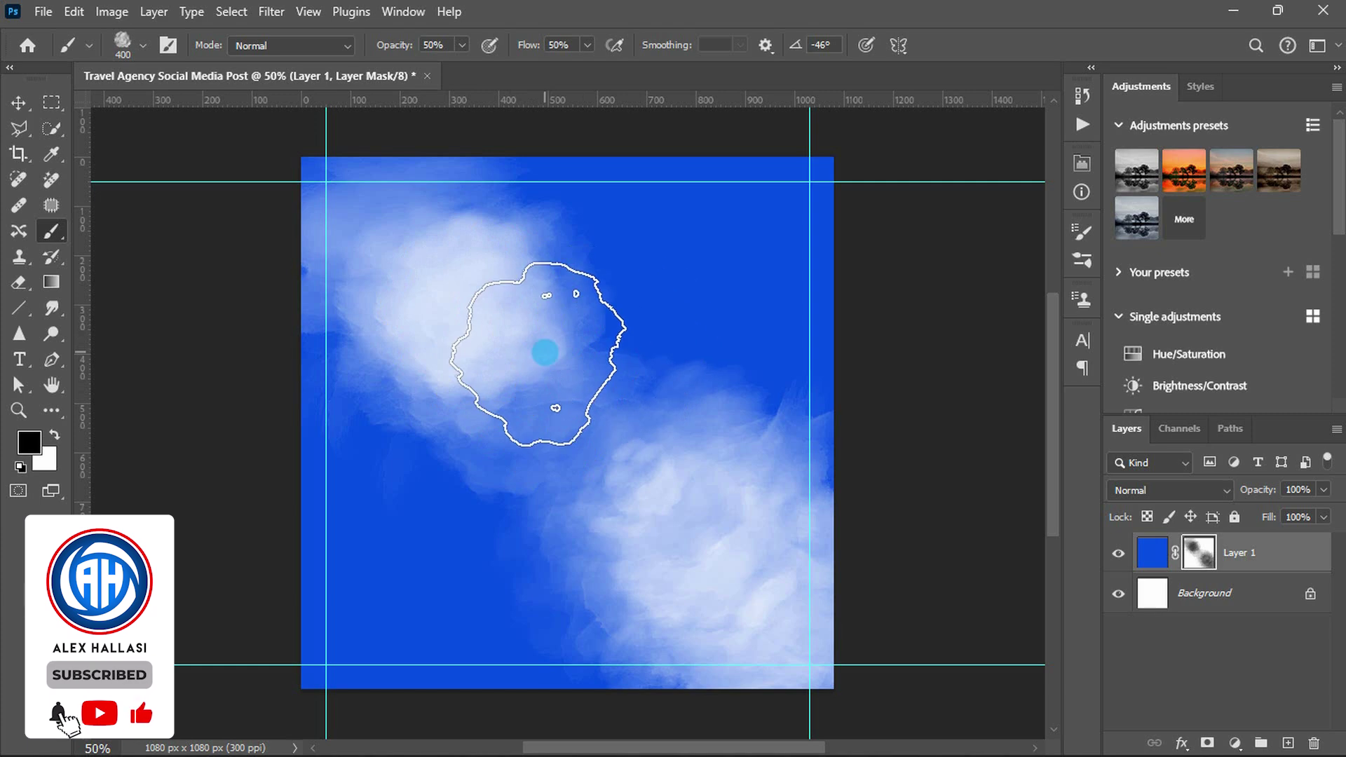
key(v)
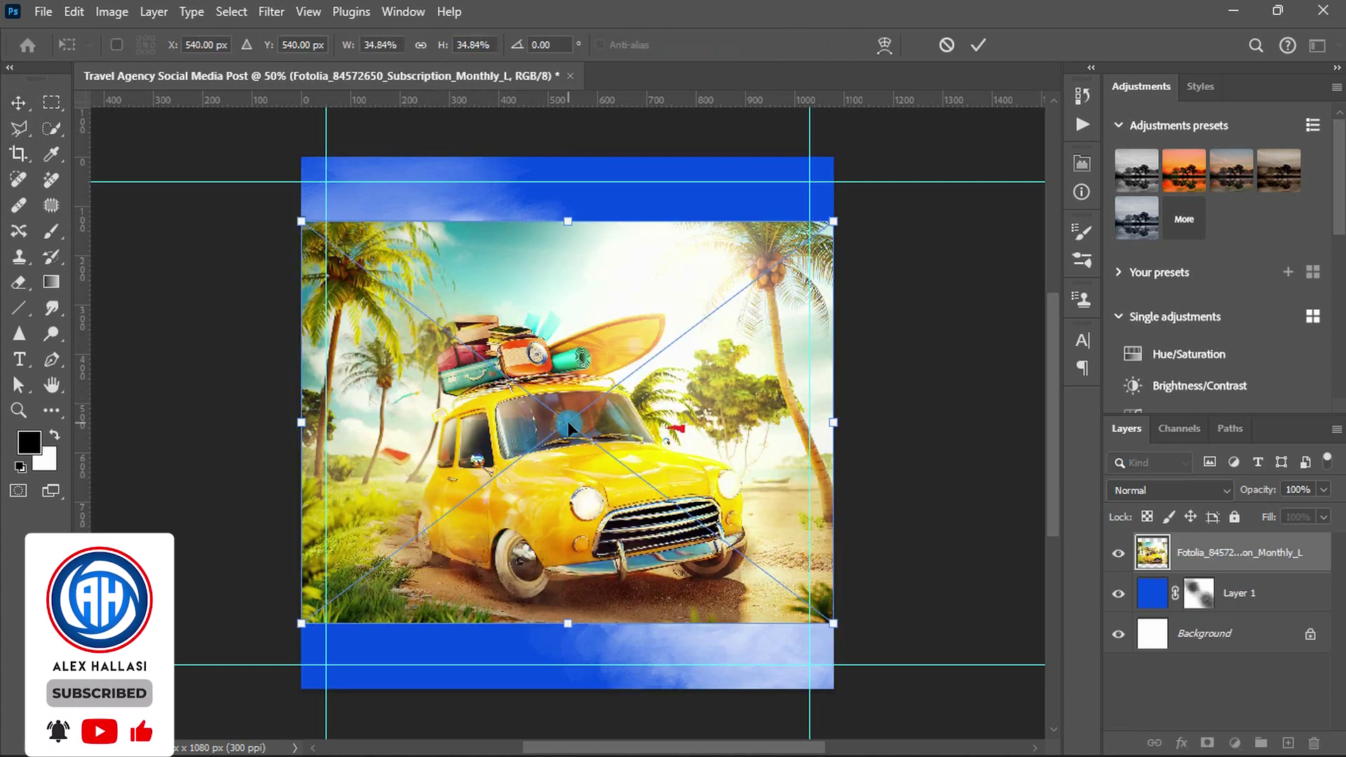
- Shrink the yellow-car photo and place it in the upper left
drag(834, 629, 599, 462)
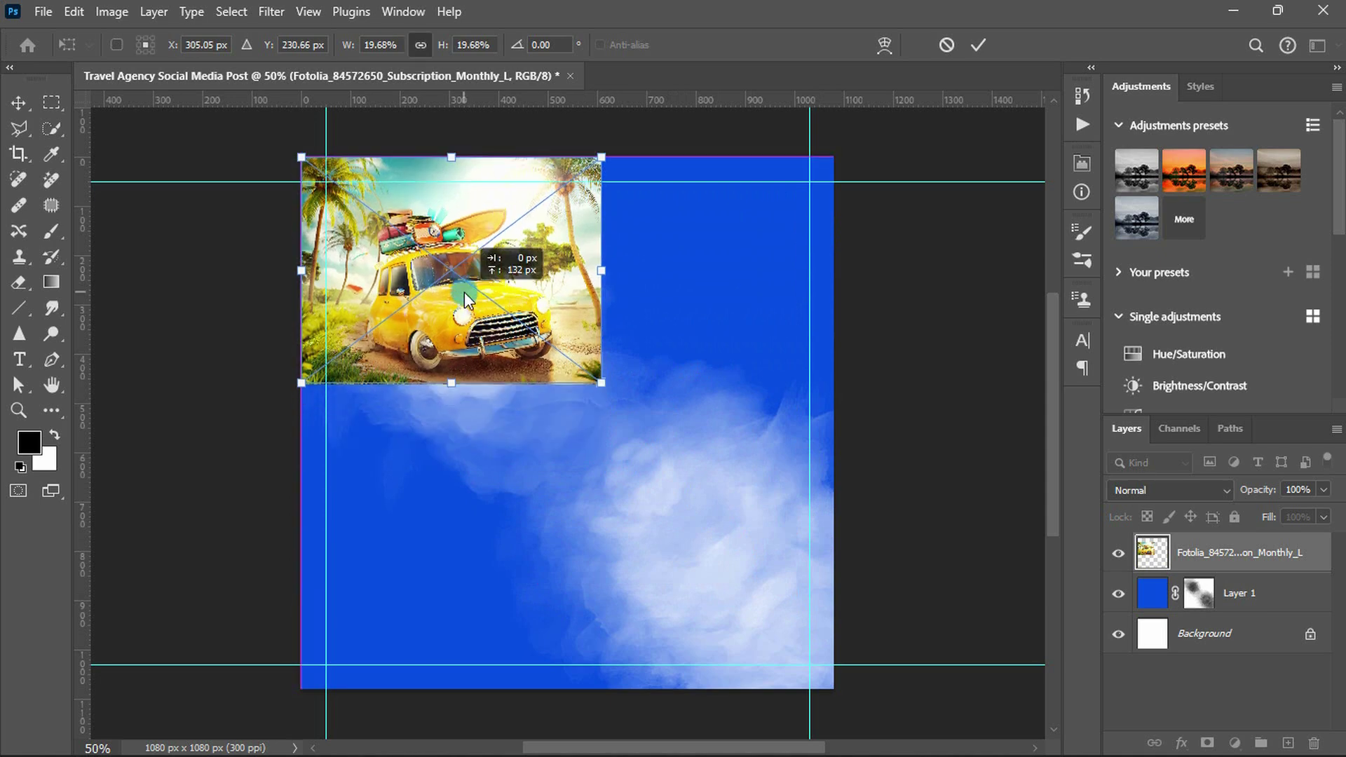
drag(467, 362, 454, 288)
drag(583, 373, 641, 460)
key(Return)
- Move the car photo beneath Layer 1 and fade its bottom edge with a gradient mask
click(641, 460)
drag(1245, 554, 1247, 621)
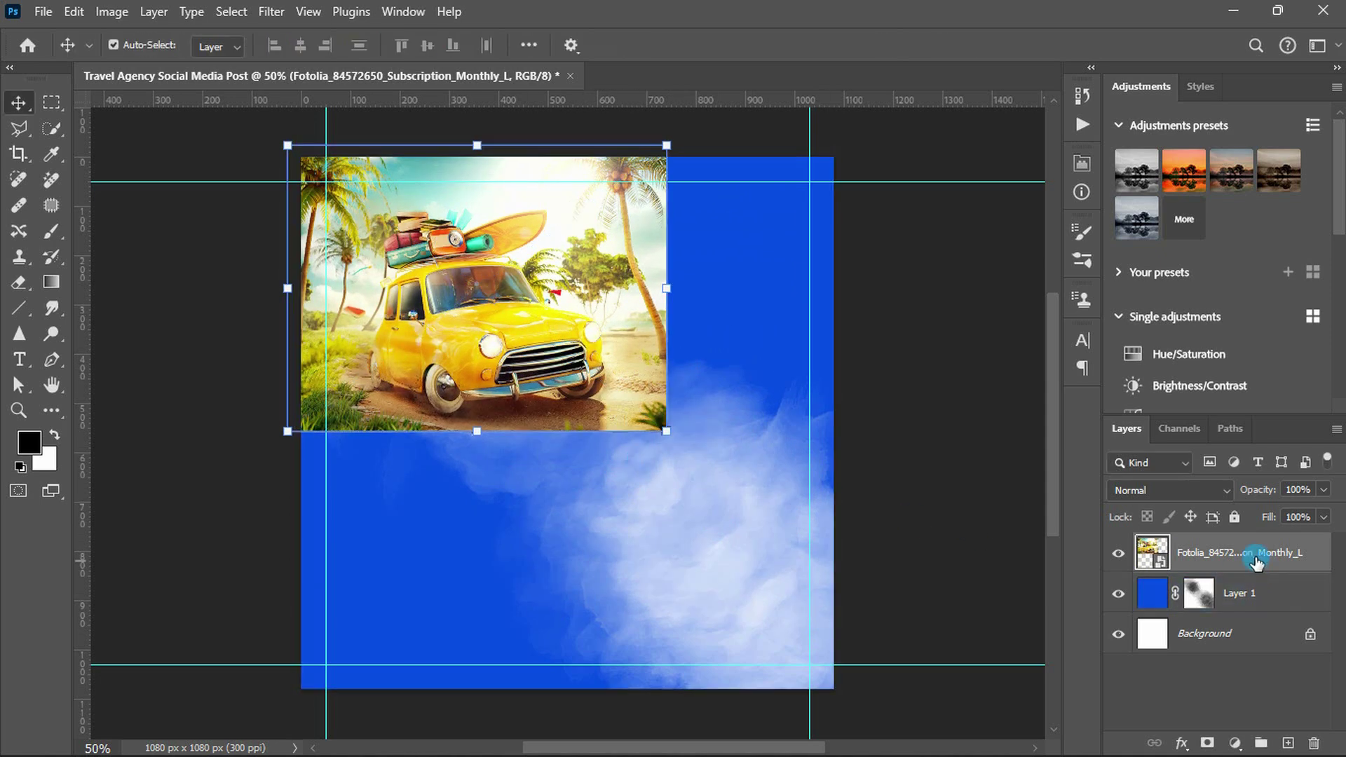
click(1208, 742)
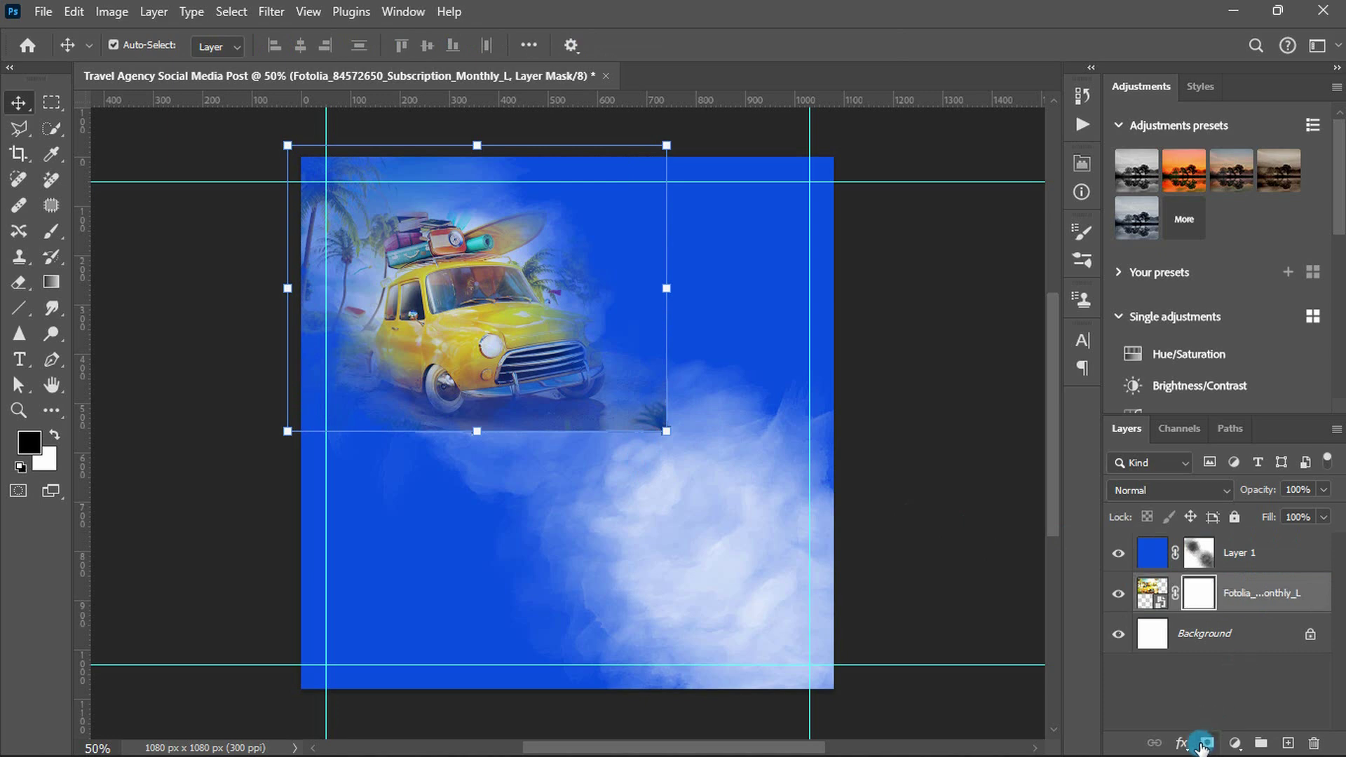
click(52, 281)
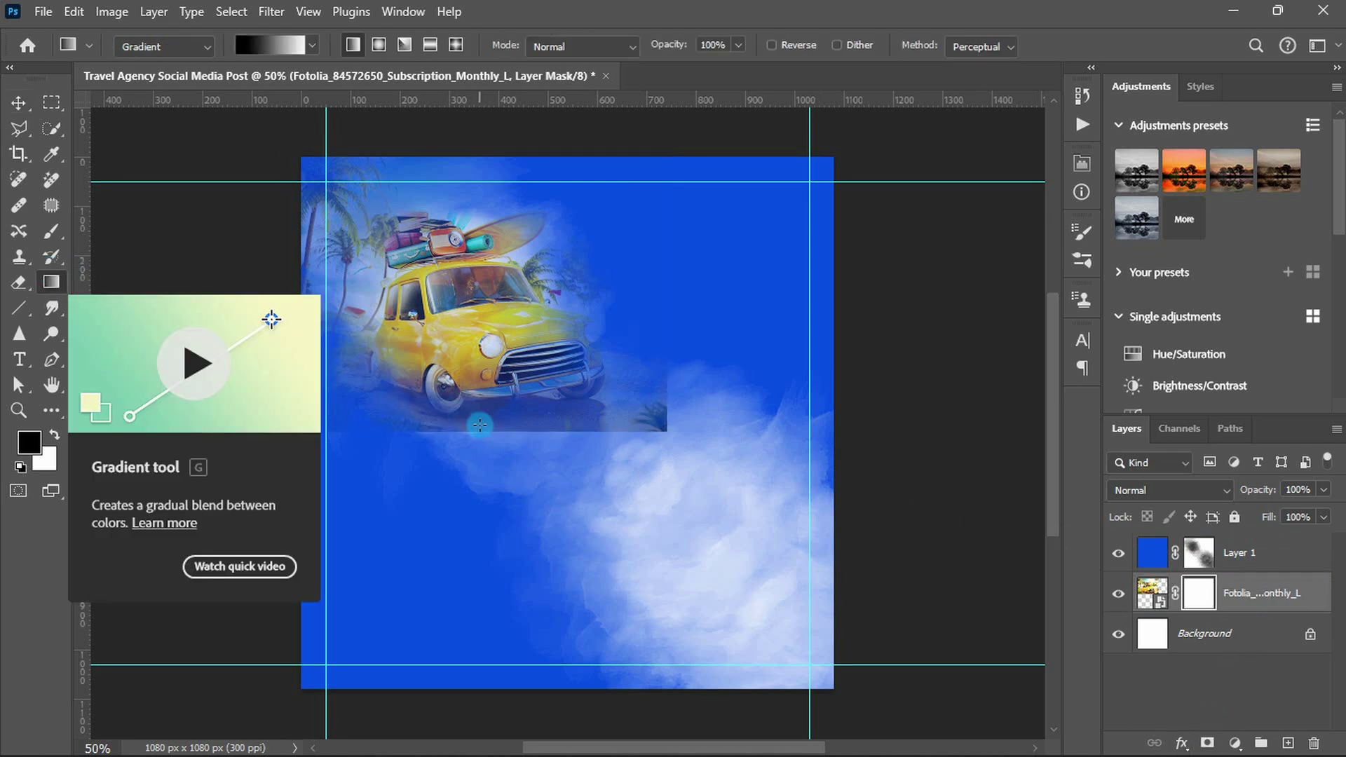
drag(481, 432, 480, 374)
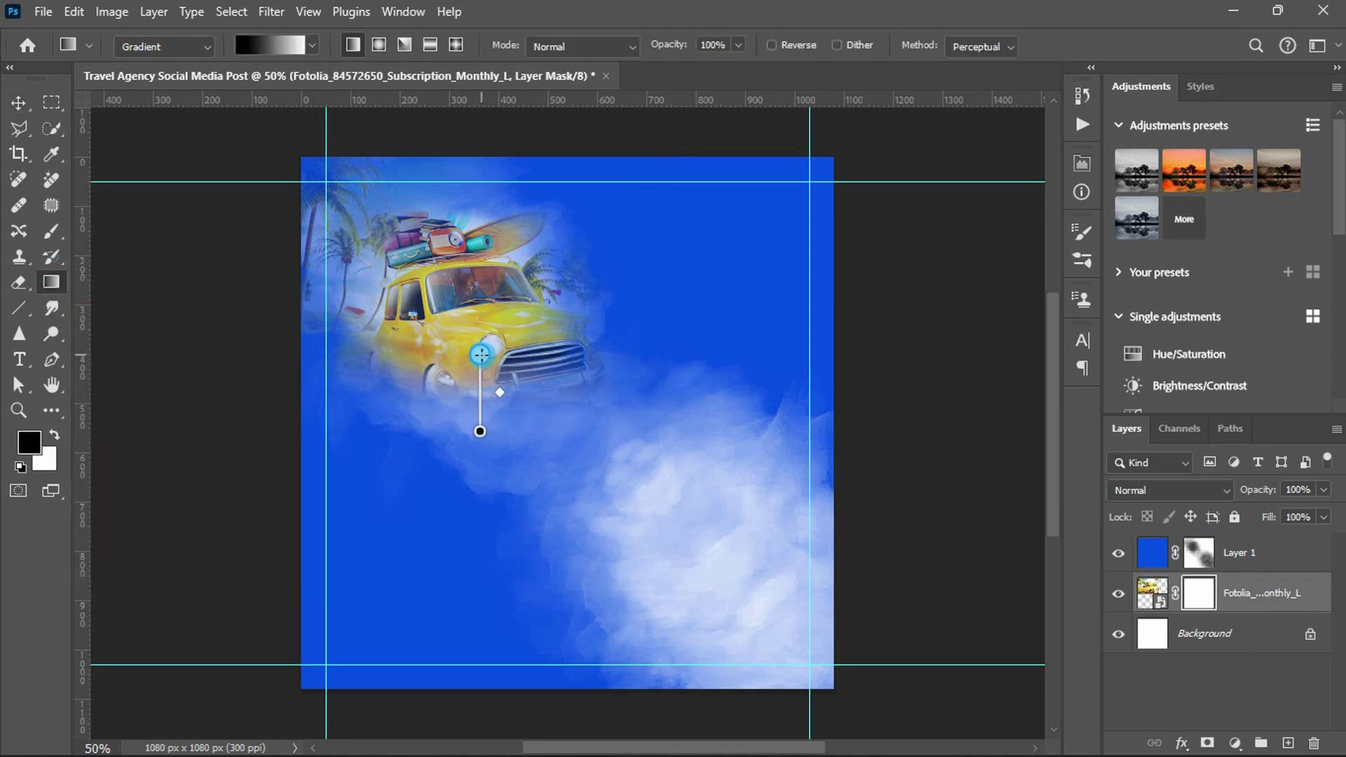
click(1270, 564)
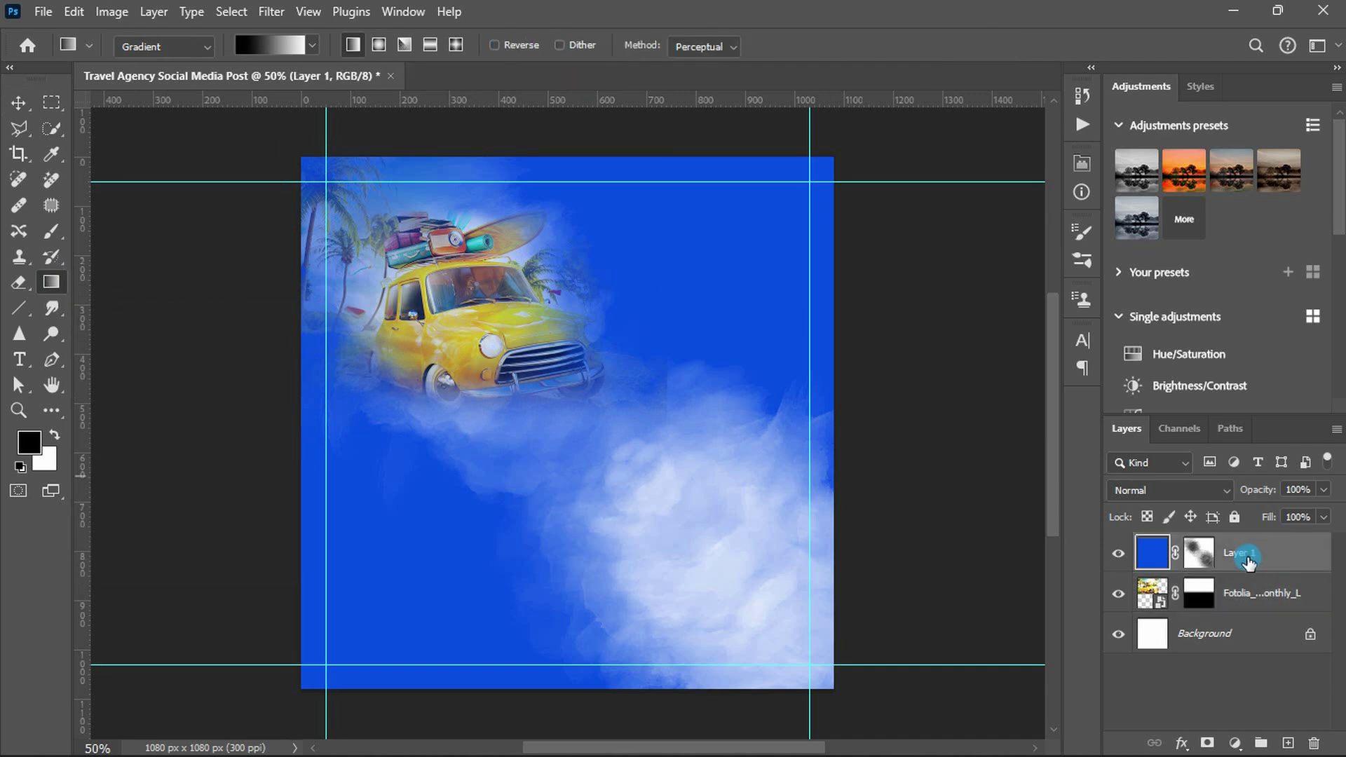
- Set the Rectangle tool to a solid 5 px white stroke and background-blue fill
click(28, 309)
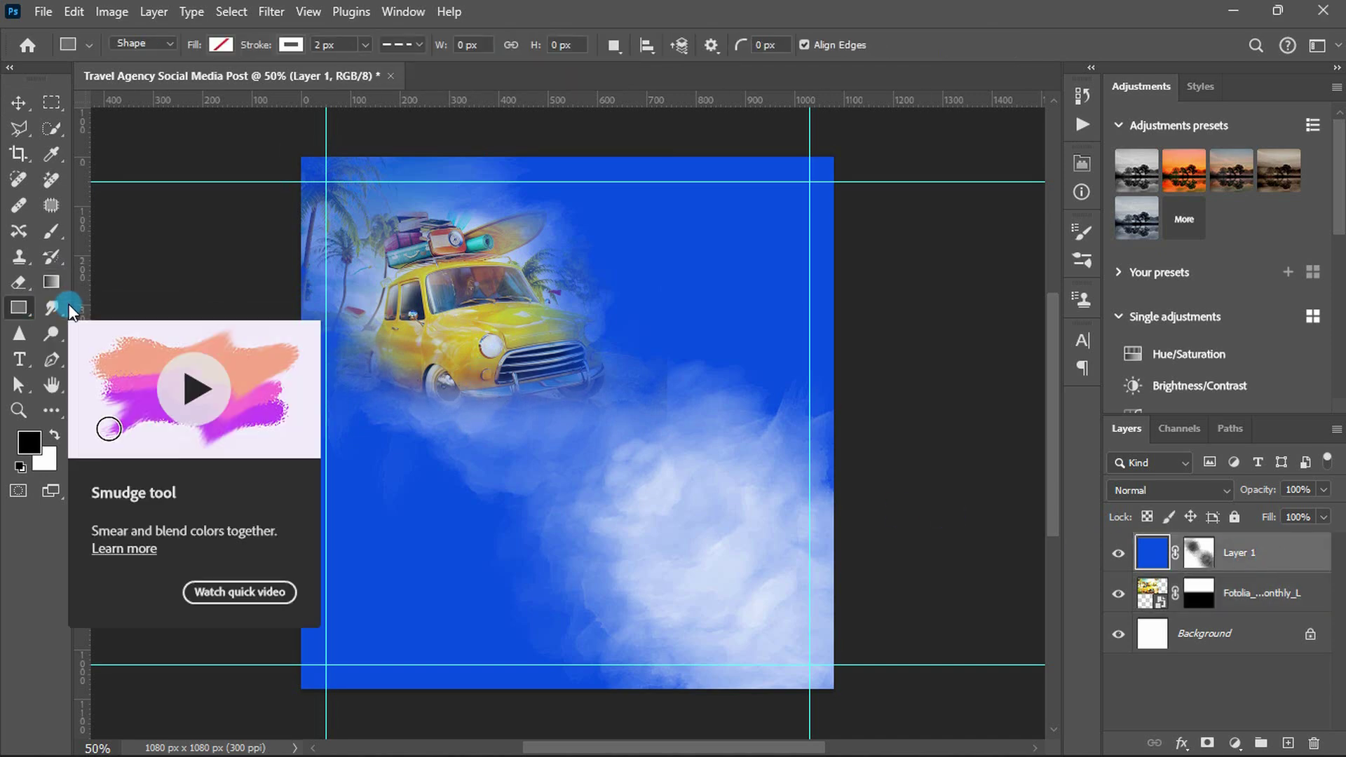
click(401, 44)
click(396, 109)
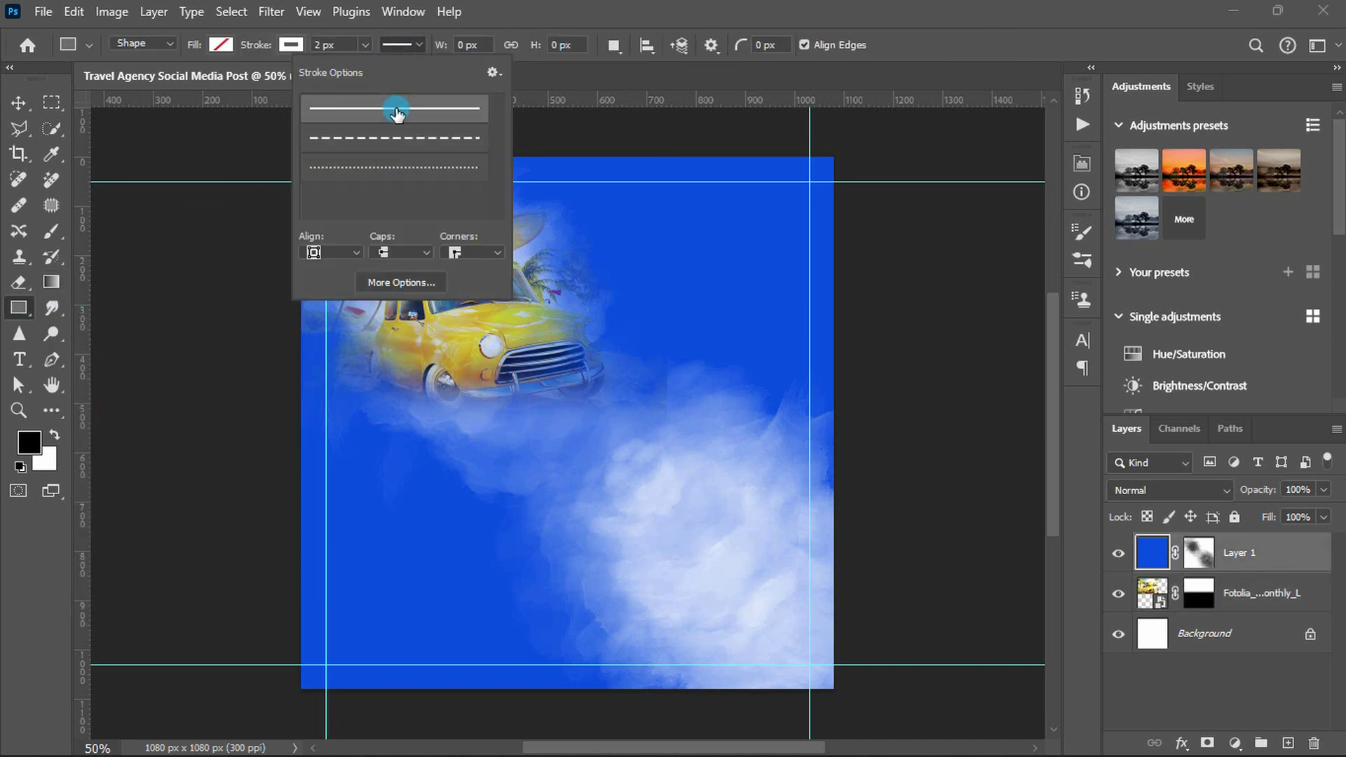
click(314, 44)
click(221, 48)
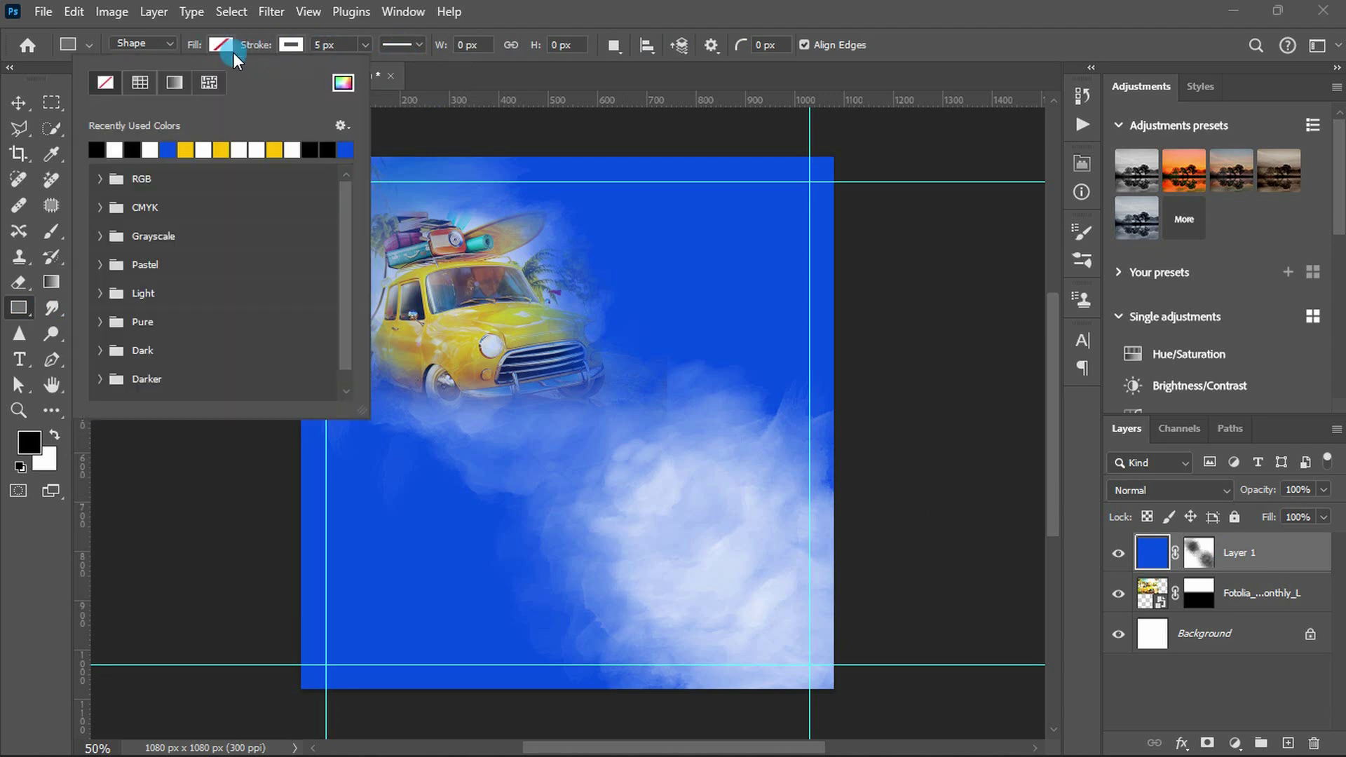
click(354, 144)
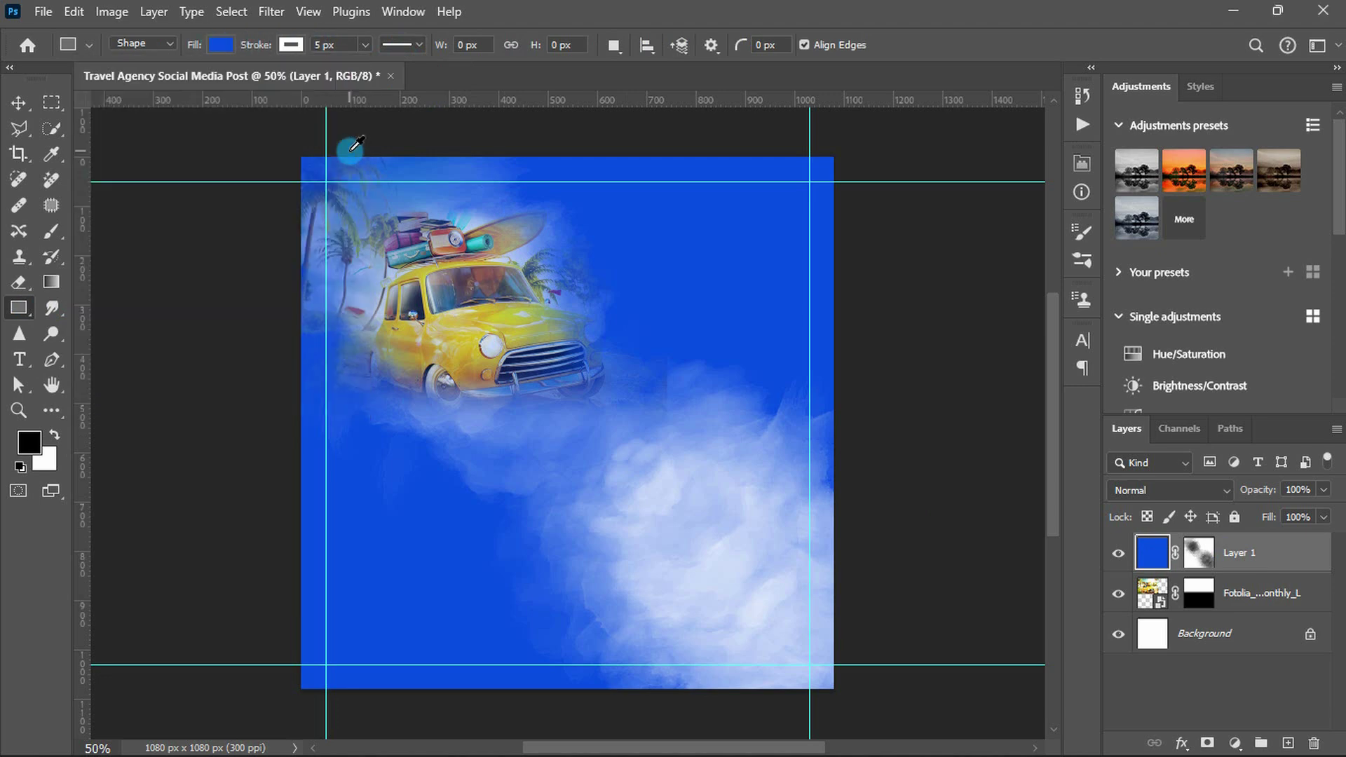
- Create a 441×918 px capsule with 220.44 px radii and centre it vertically on the canvas
click(586, 449)
text(44)
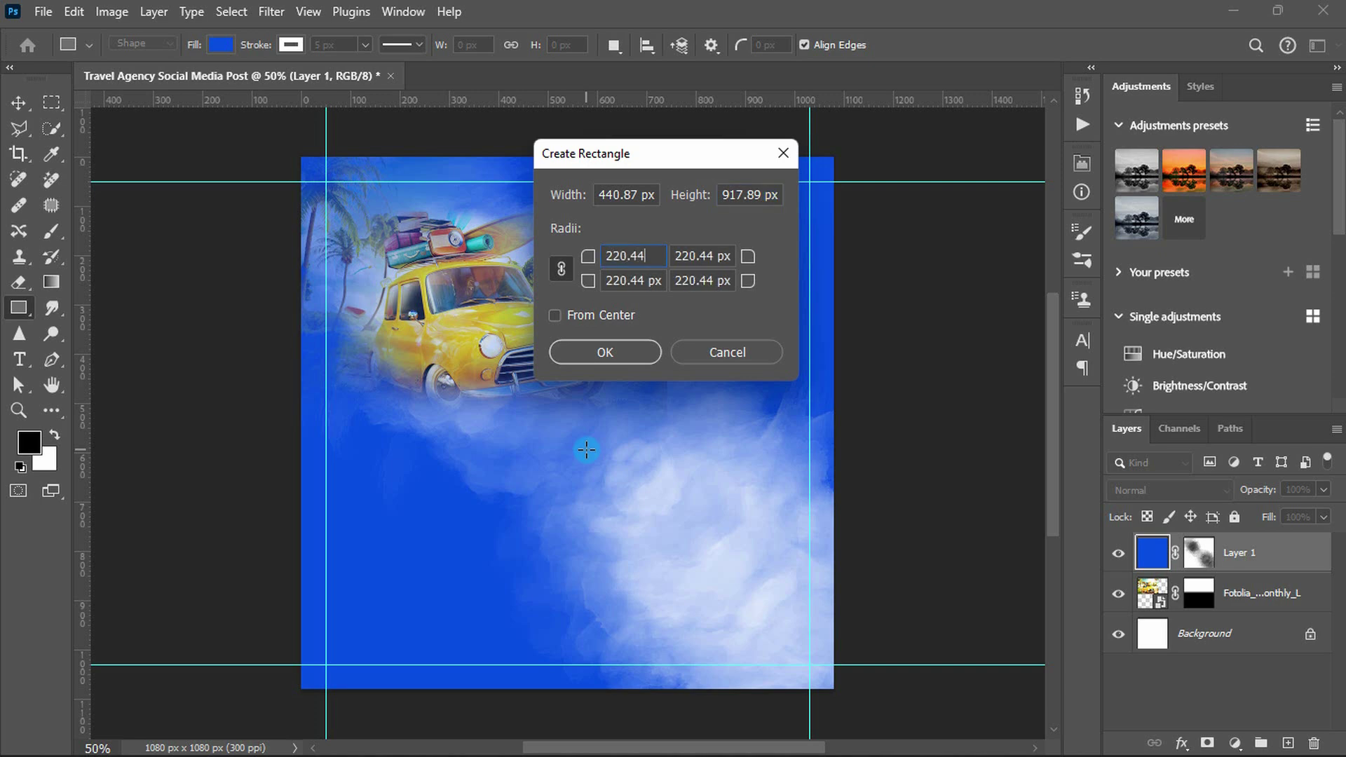
key(Return)
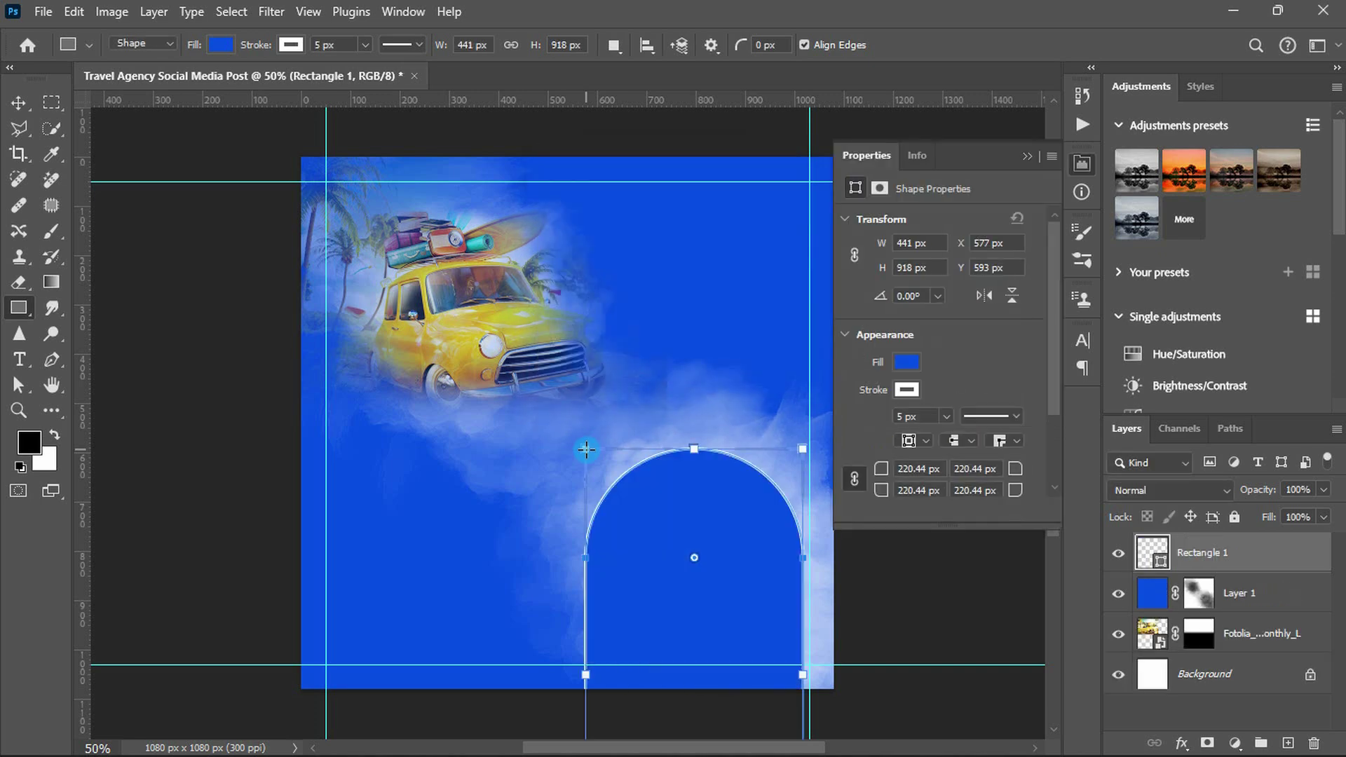
key(v)
key(ctrl+a)
click(426, 47)
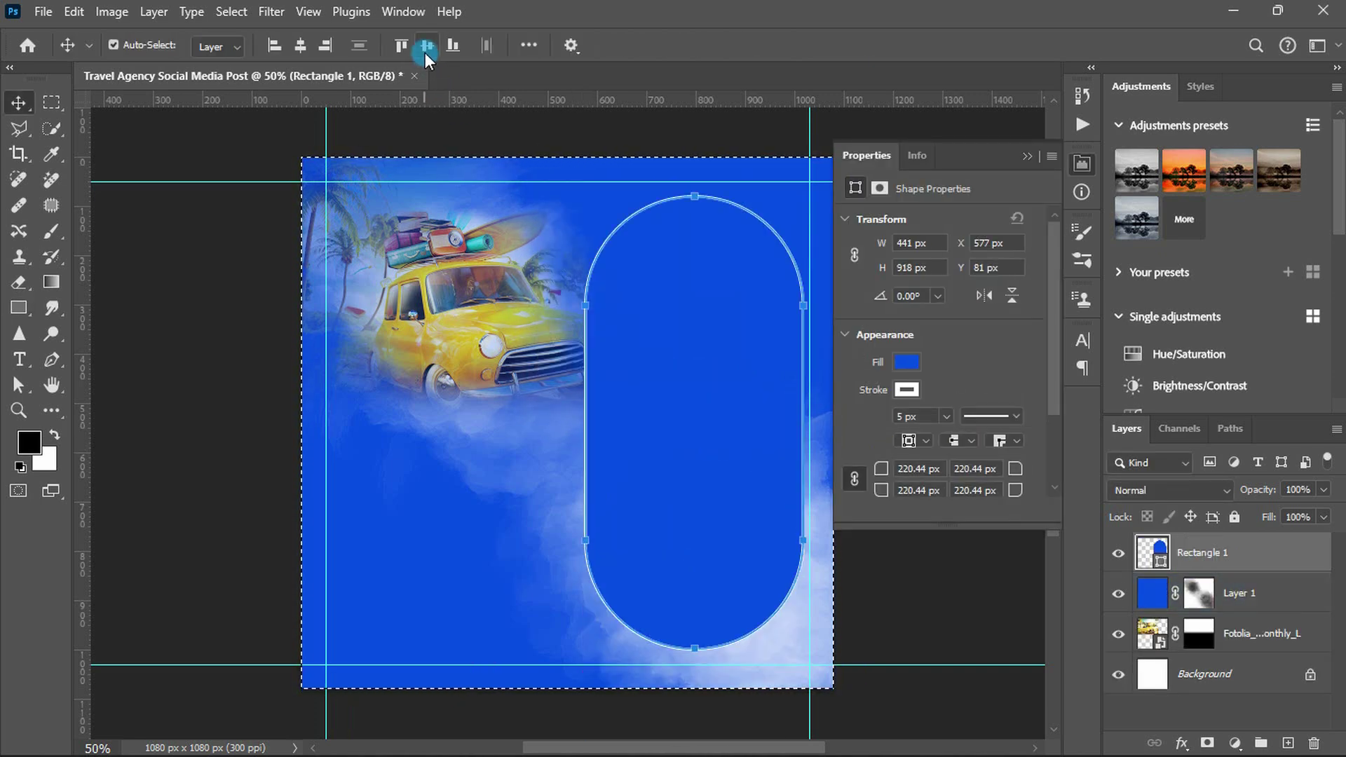
key(ctrl+d)
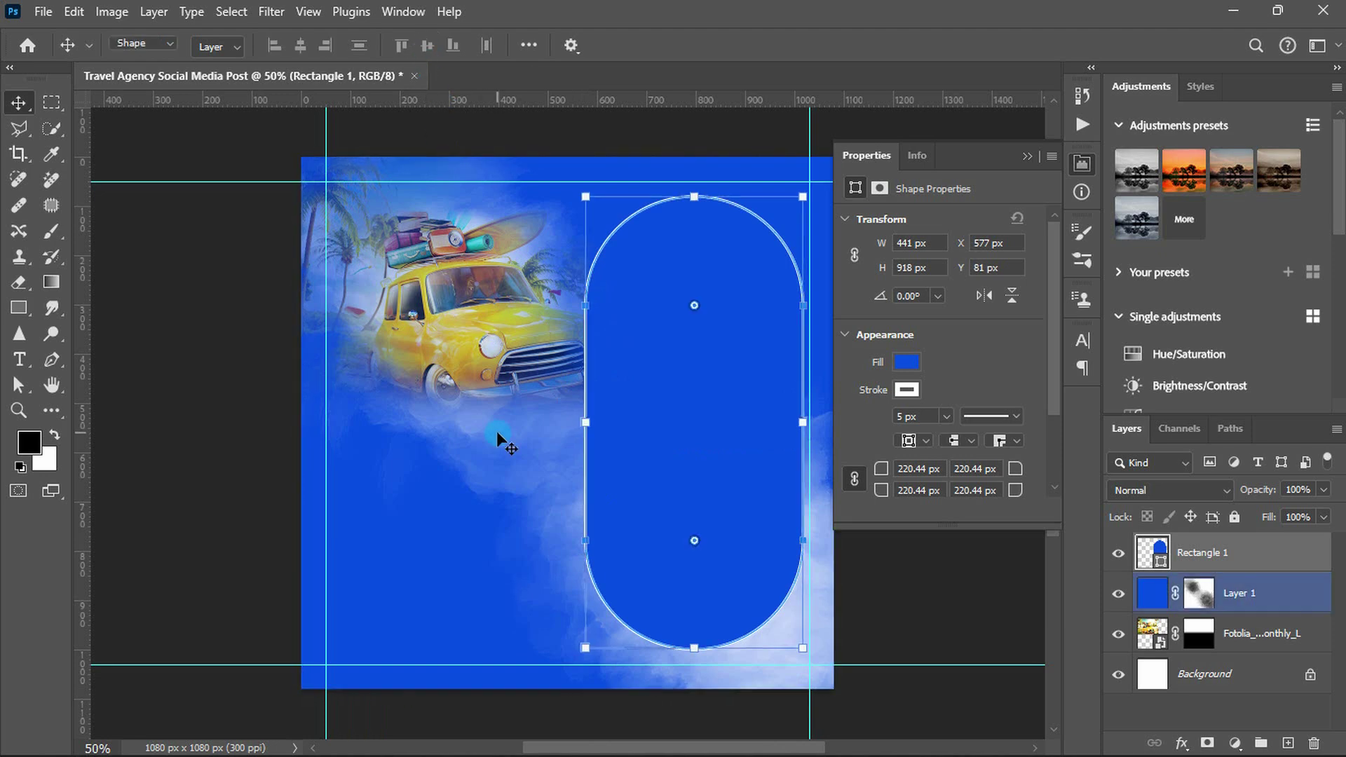
- Create a 409×480 px rounded rectangle with 204.45 px radii and a 40 px white stroke
key(u)
click(546, 450)
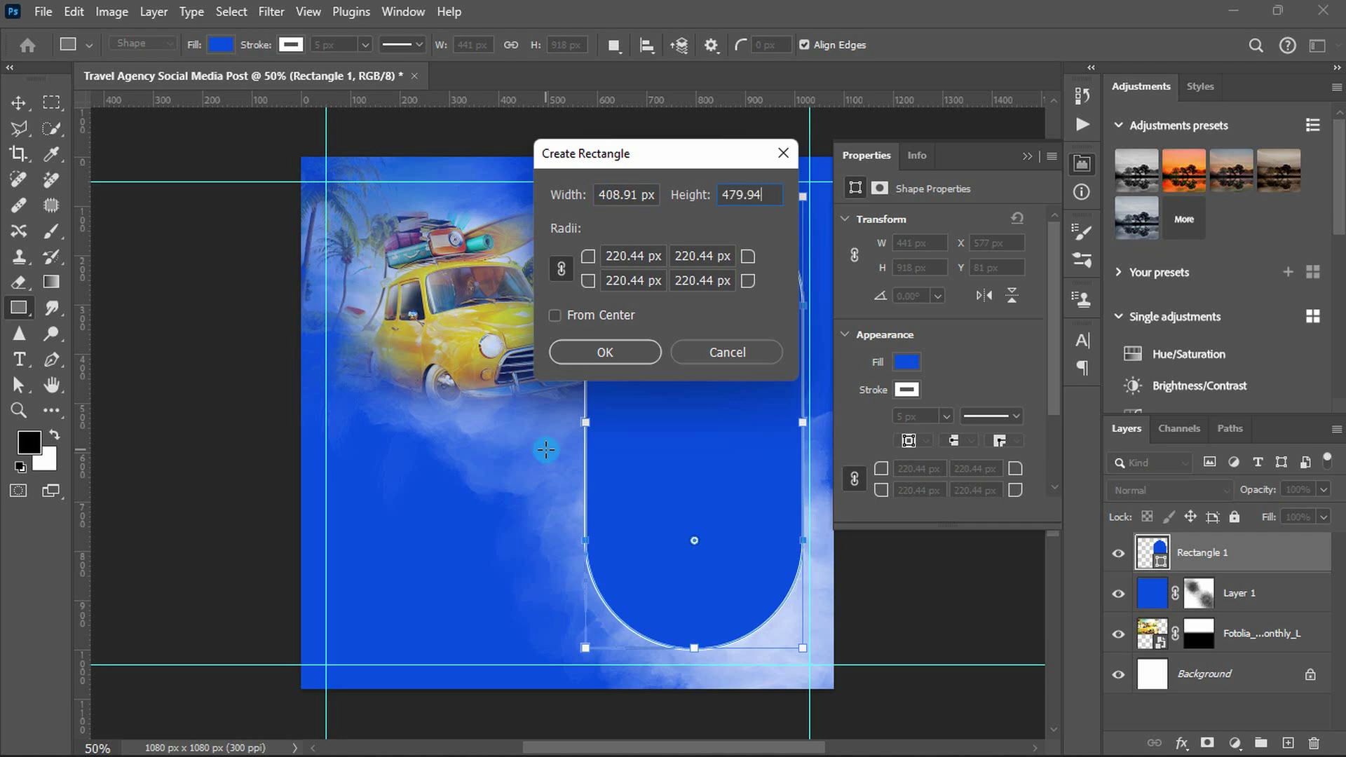
text(204)
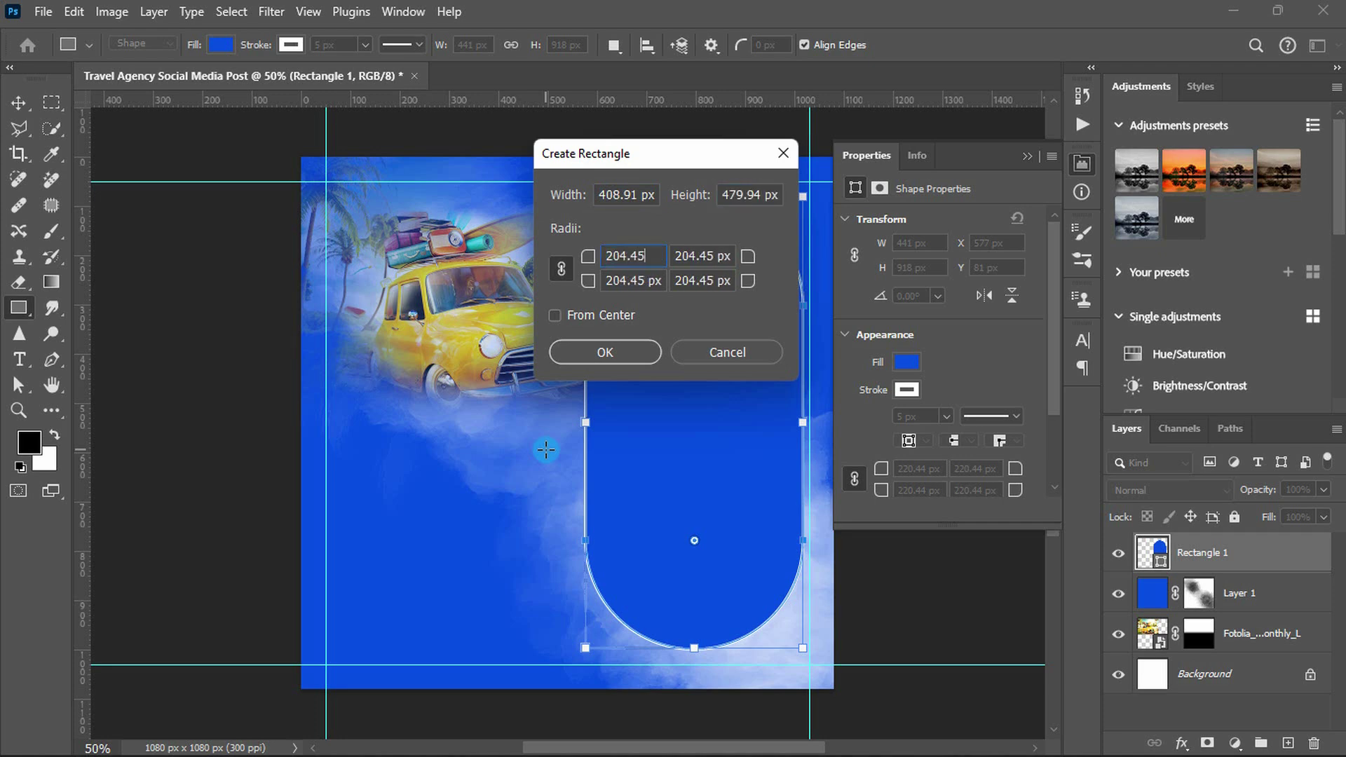
key(Return)
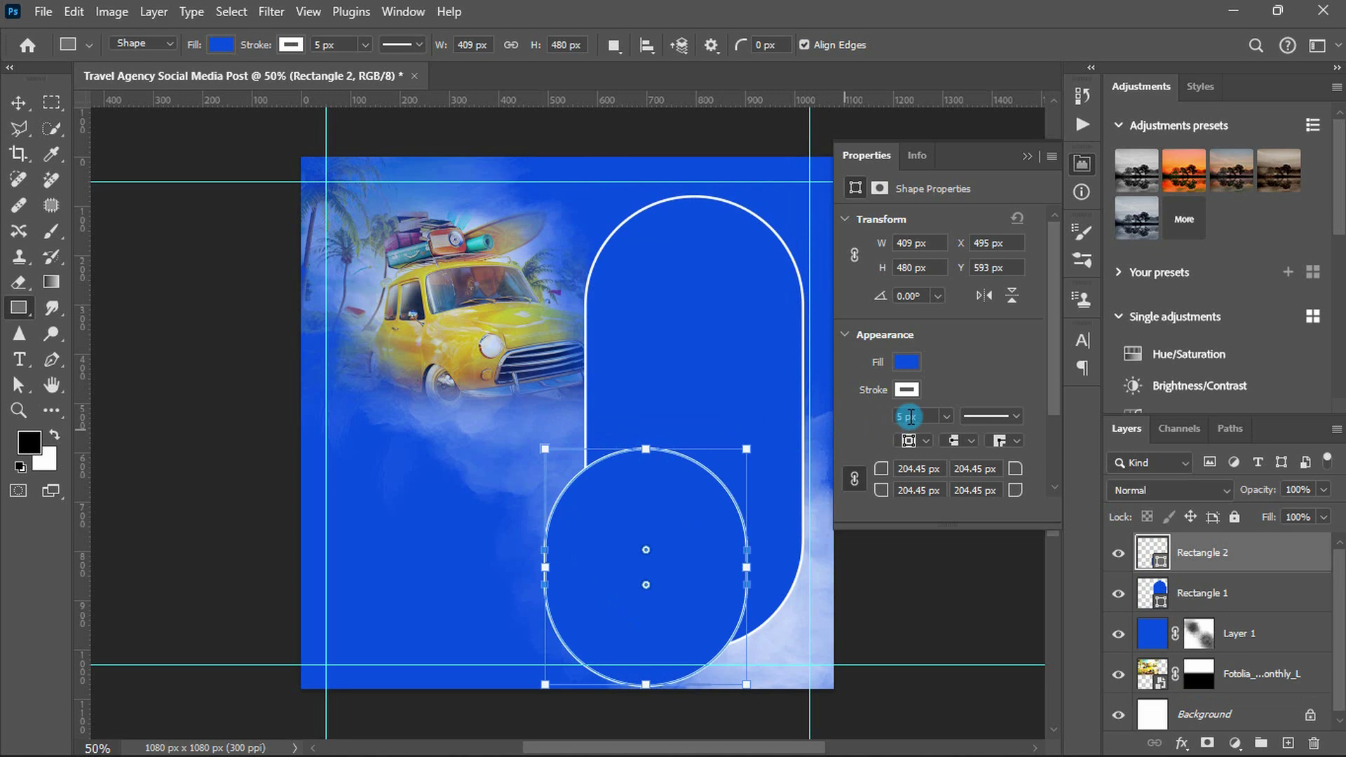
drag(905, 416, 870, 418)
text(40)
key(Return)
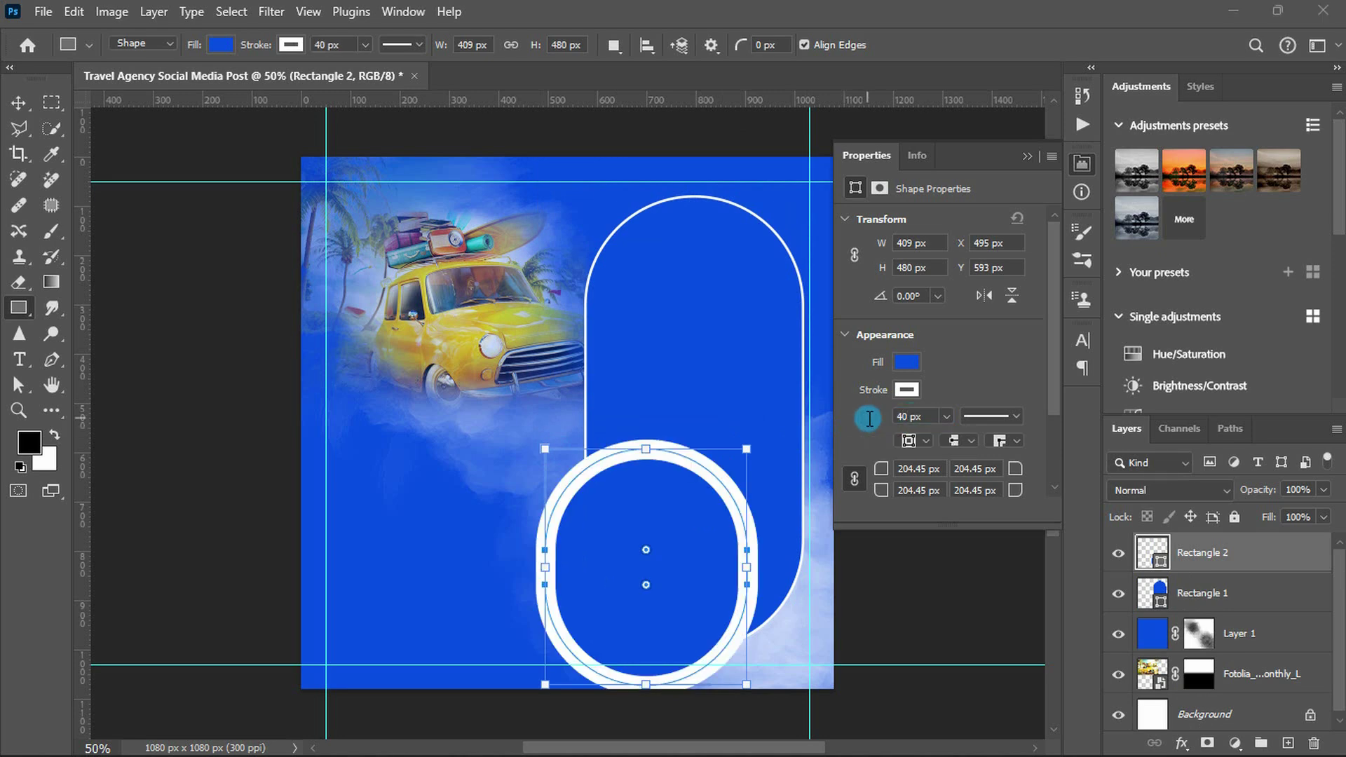
- Align the small shape to the tall capsule's horizontal centre and bottom edge
key(v)
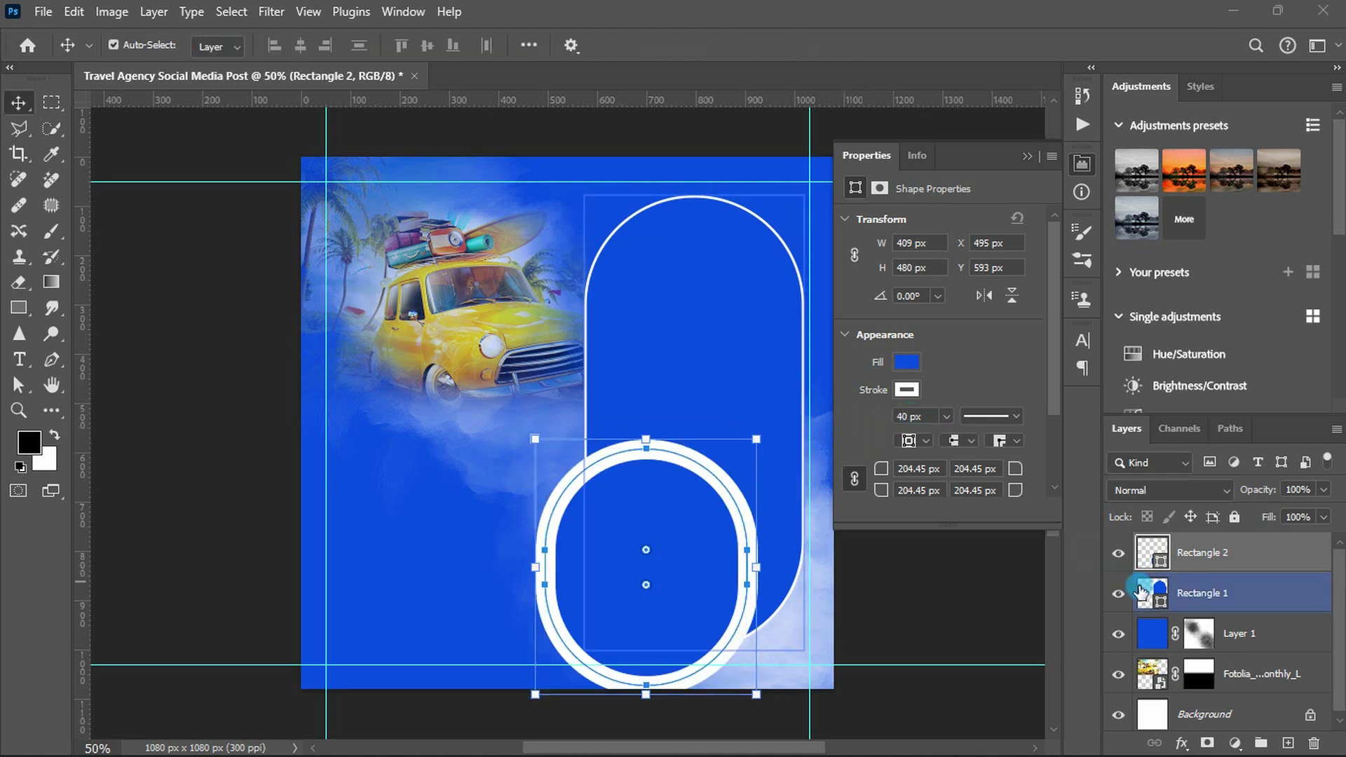
ctrl+click(1146, 596)
click(309, 40)
click(451, 45)
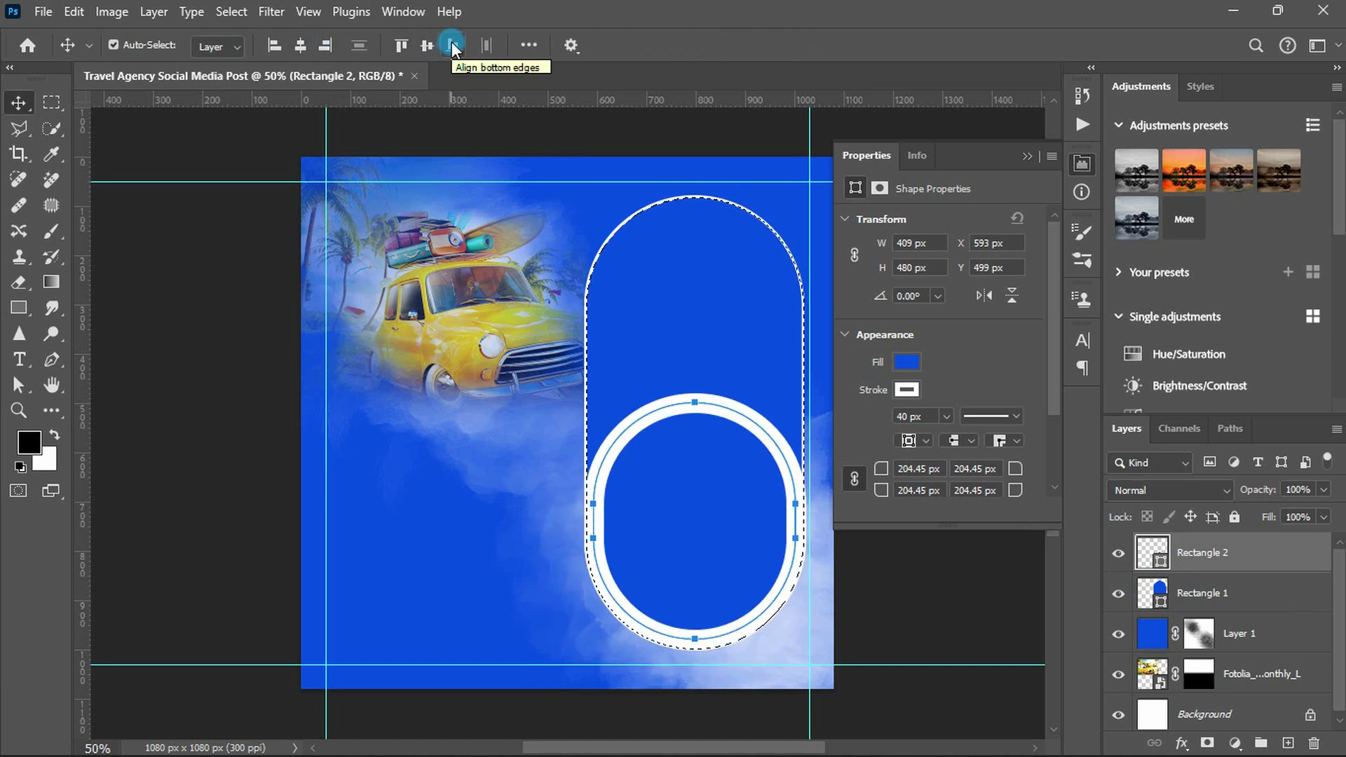
key(ctrl+d)
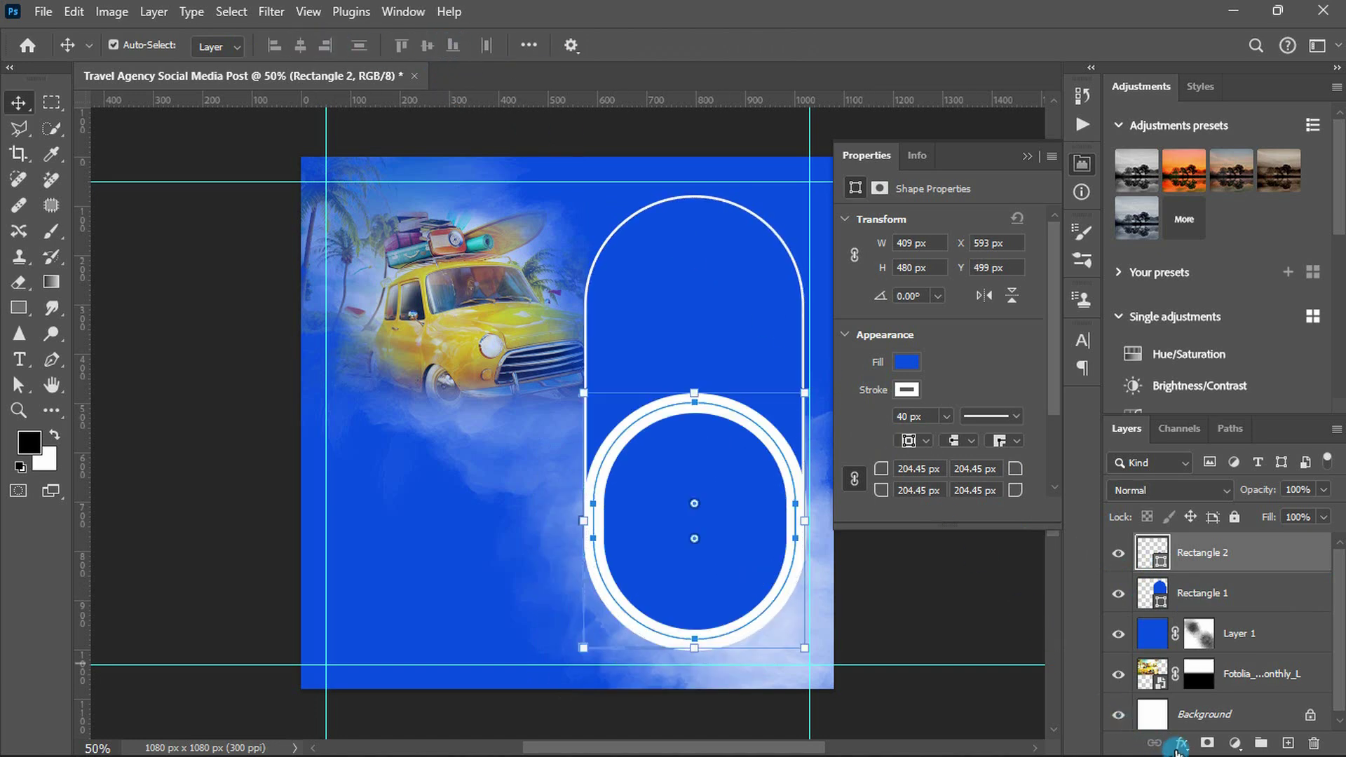
- Add Bevel & Emboss to the small ring, adjusting softness, altitude and gloss contour
click(1180, 745)
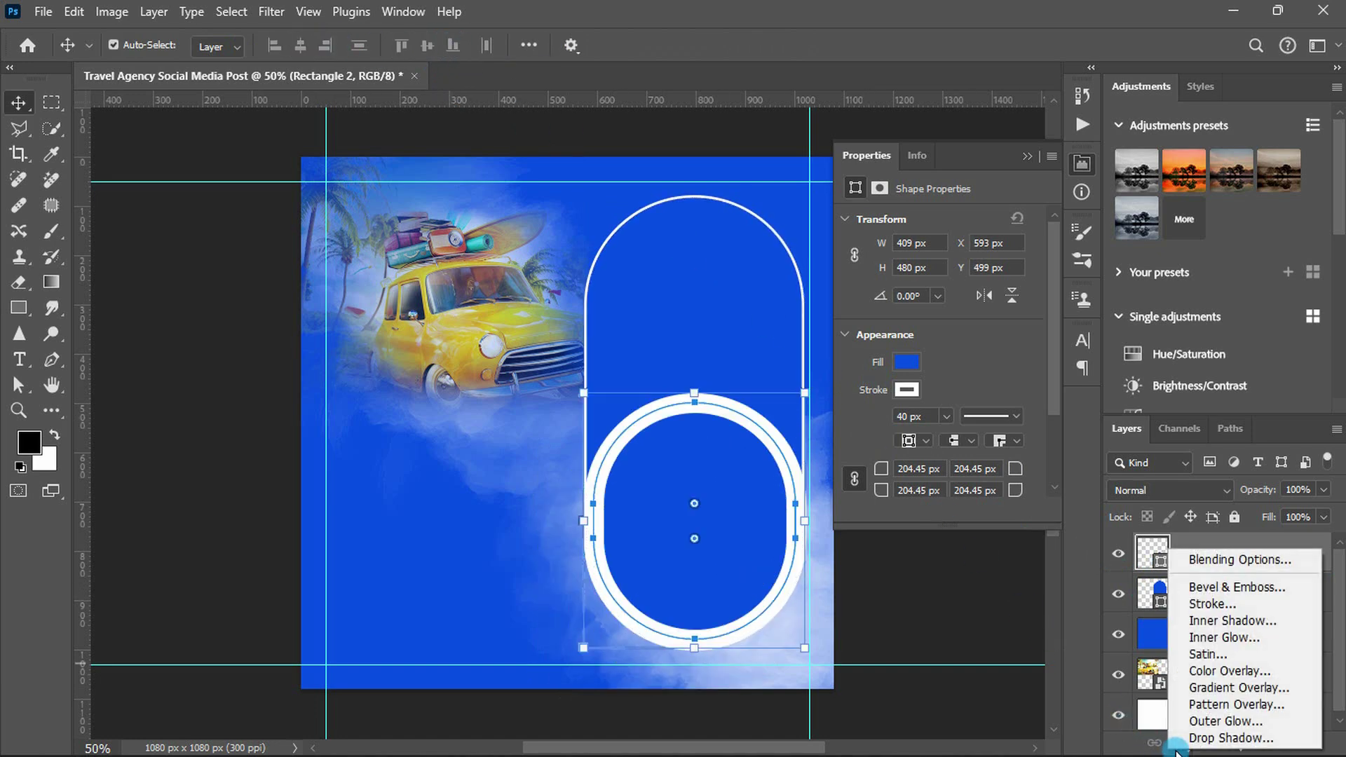
click(1181, 589)
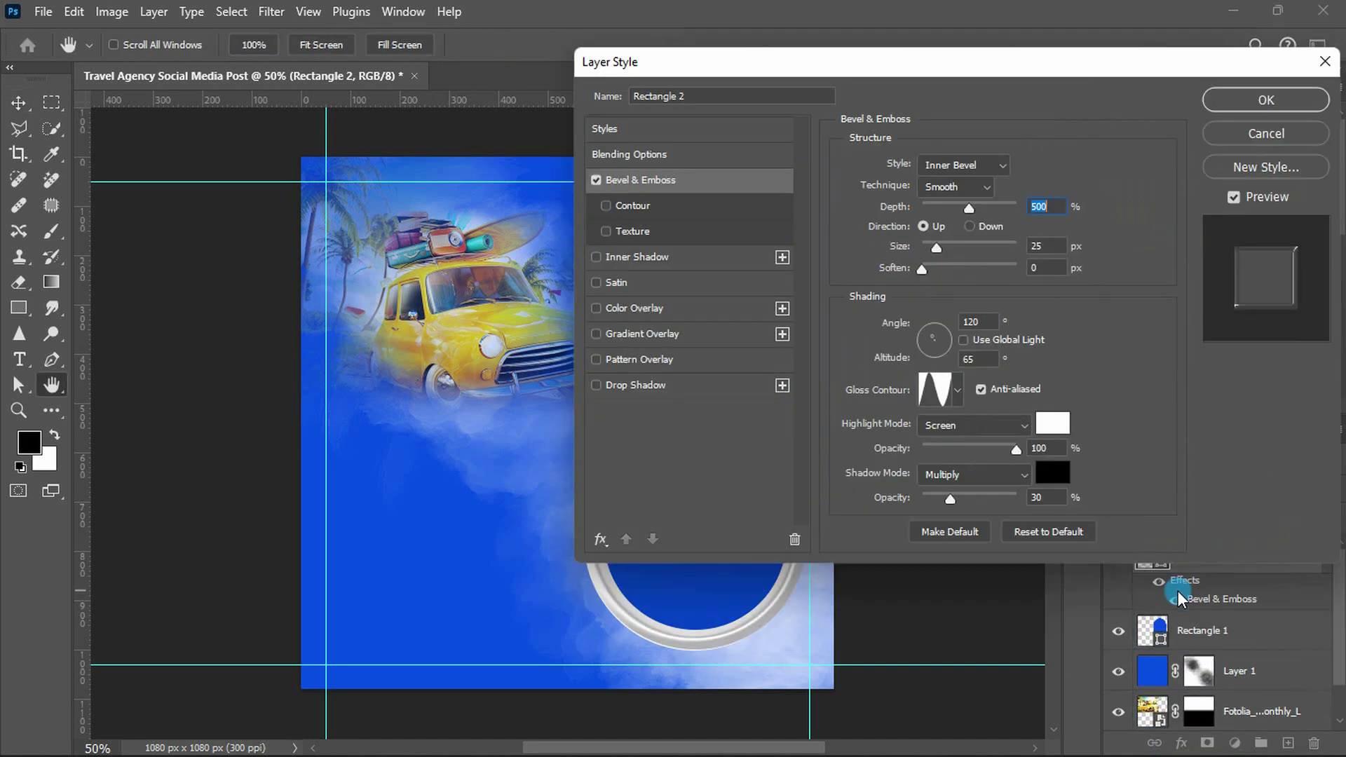
drag(894, 70, 1004, 112)
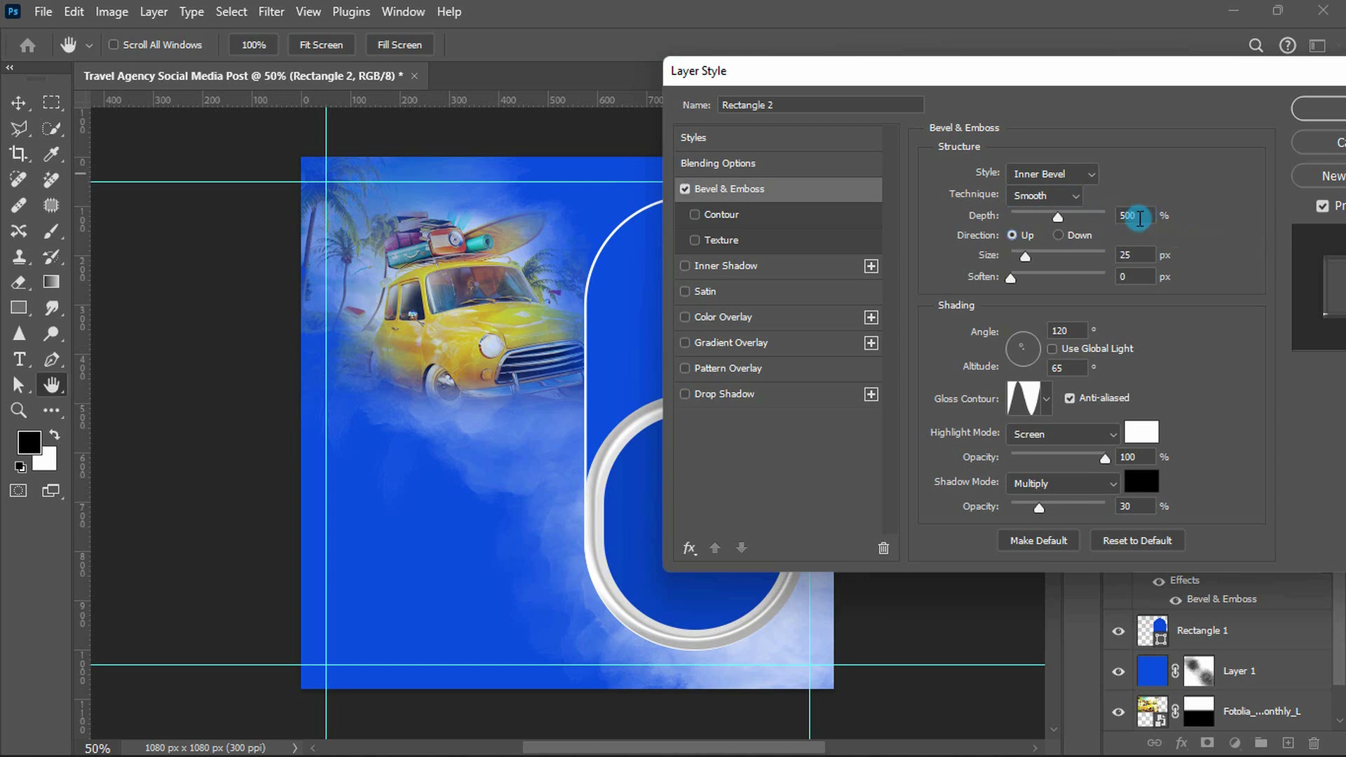
click(1137, 276)
click(1073, 368)
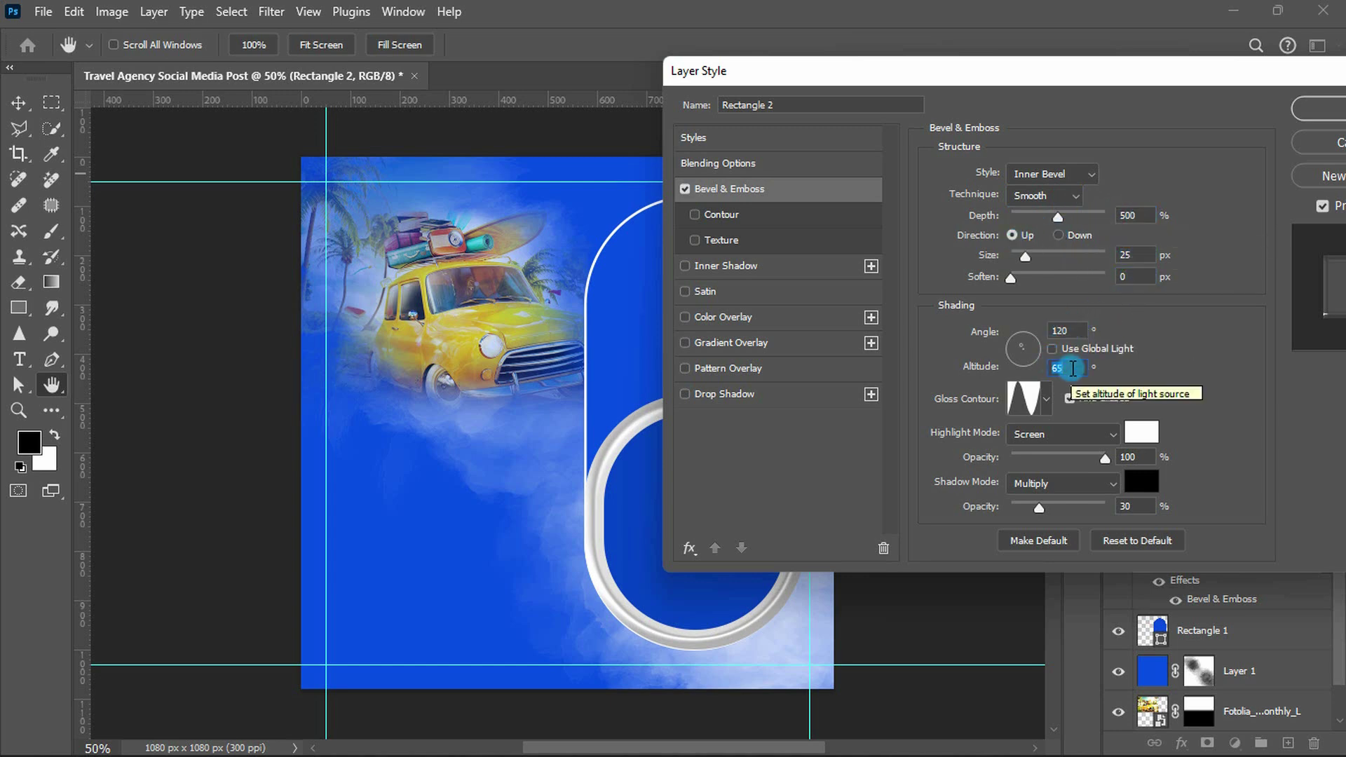
click(1046, 398)
click(960, 478)
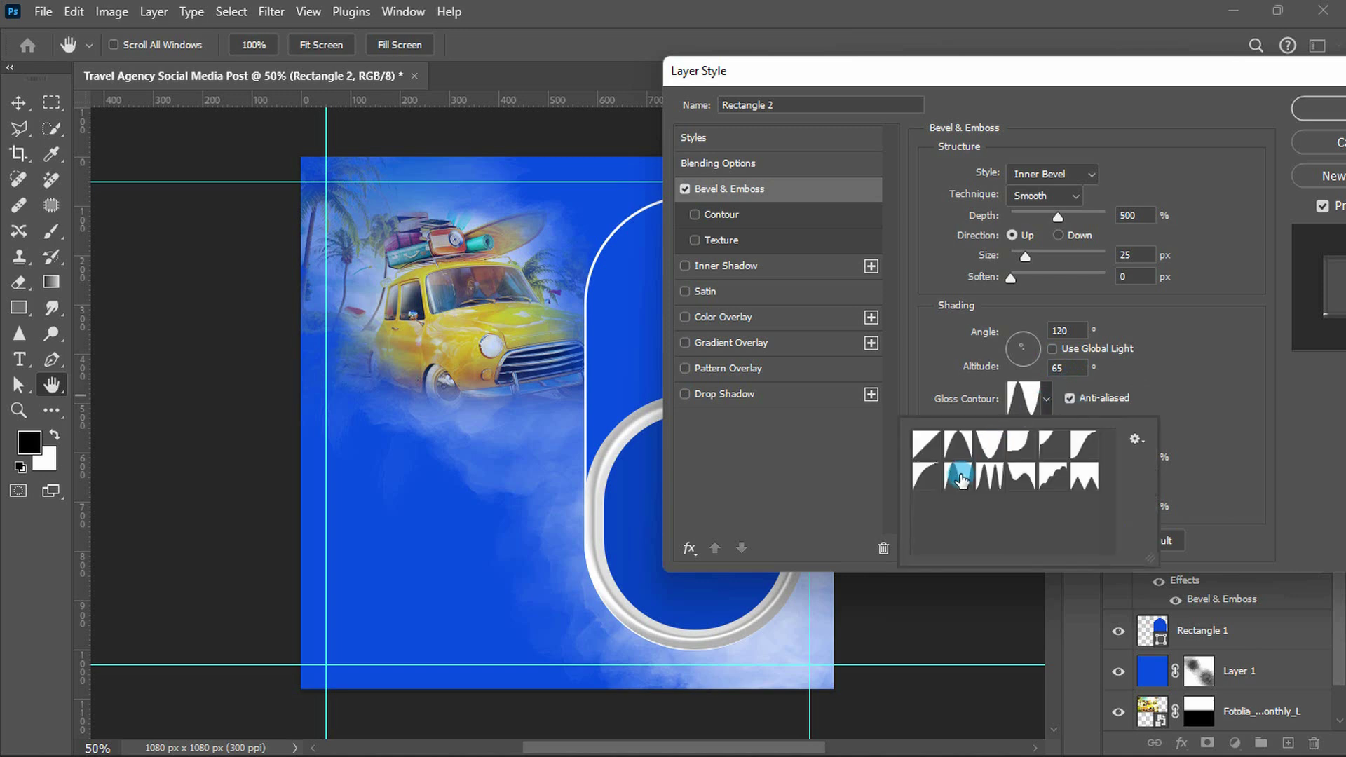
click(1045, 398)
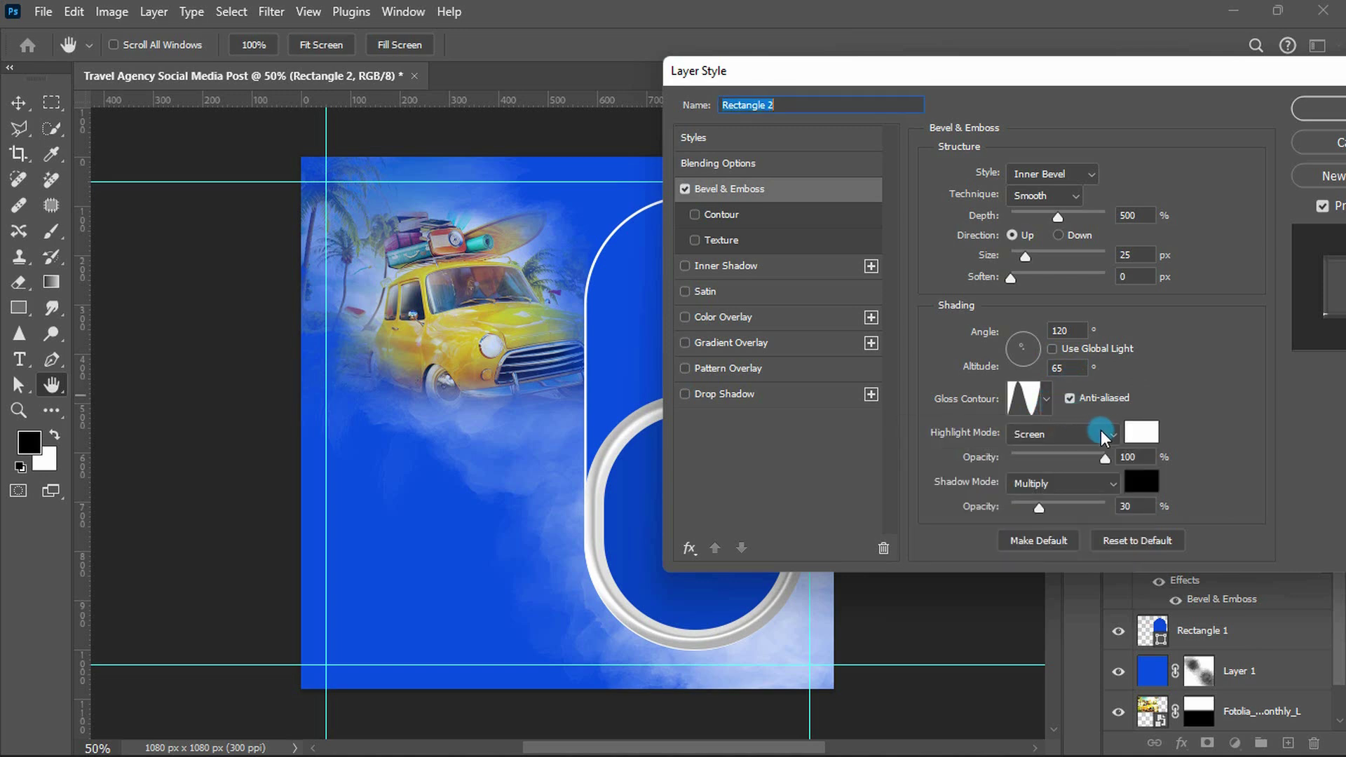
- Keep the bevel highlight and shadow colours and adjust their opacities
click(1143, 432)
key(Escape)
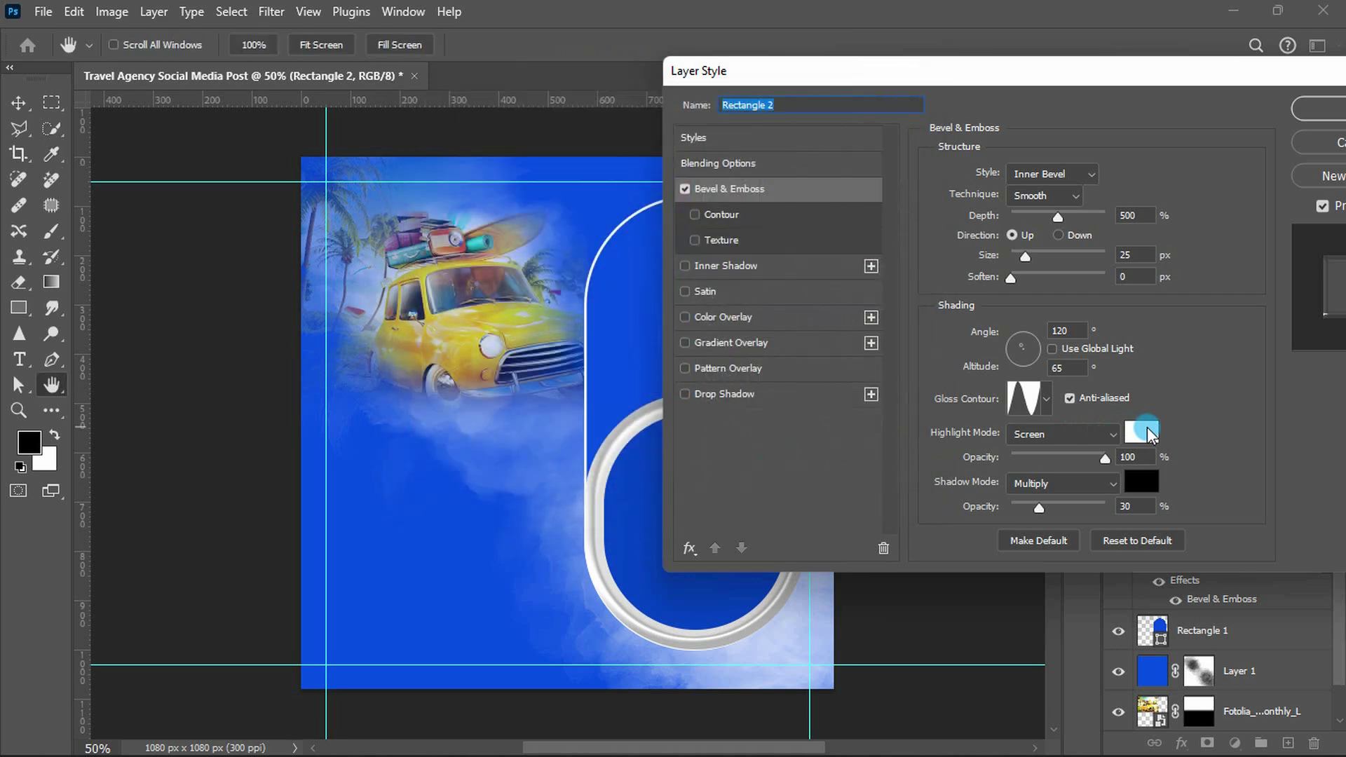
click(1144, 459)
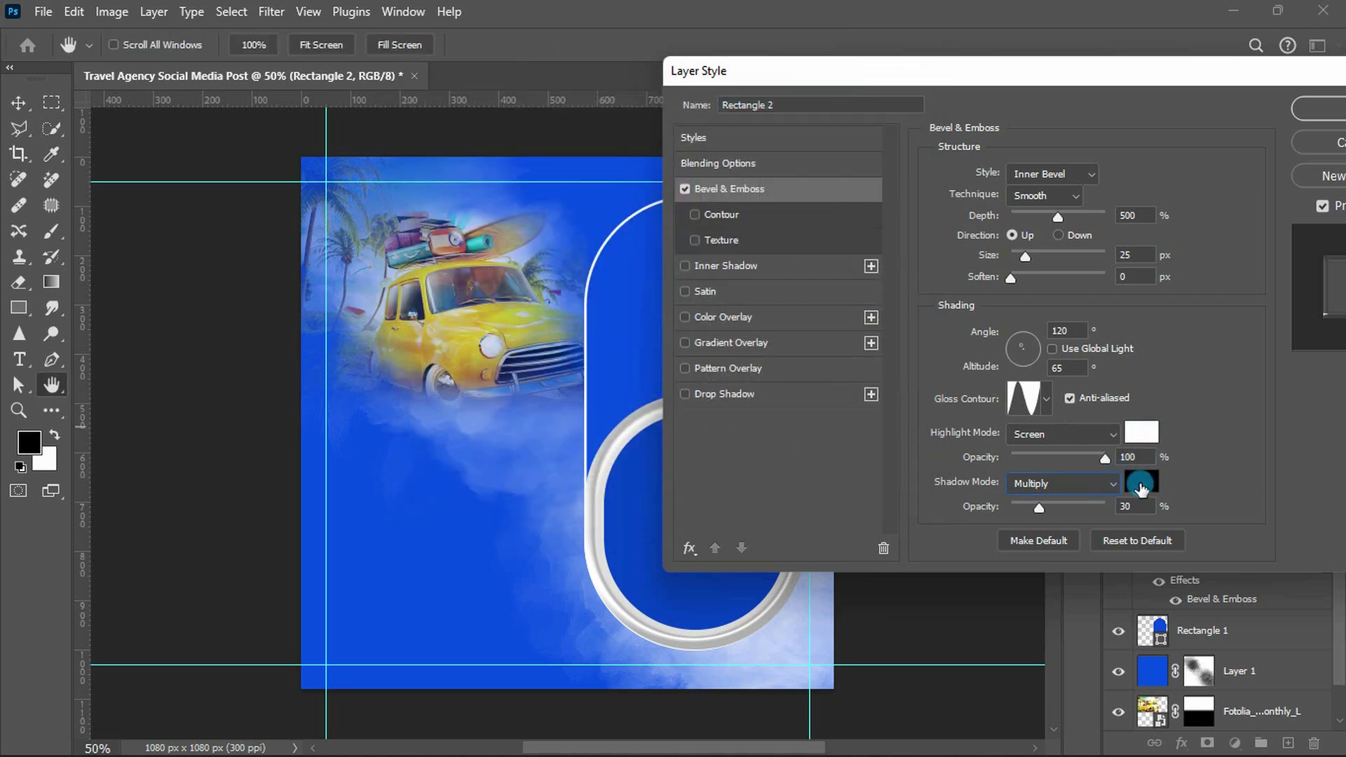
click(1141, 483)
key(Escape)
double_click(1140, 506)
- Enable an anti-aliased rounded Contour with 15% range and apply the style
click(789, 218)
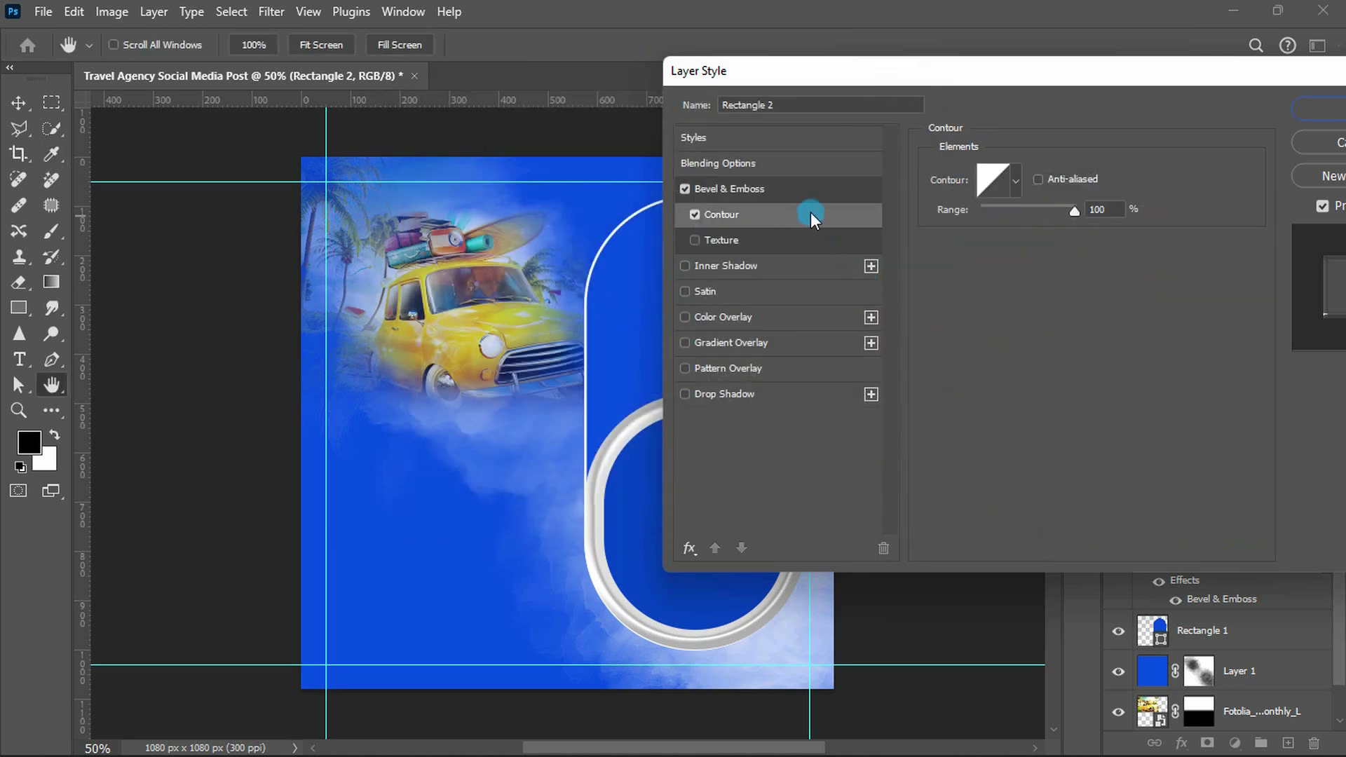
click(1017, 181)
click(1051, 228)
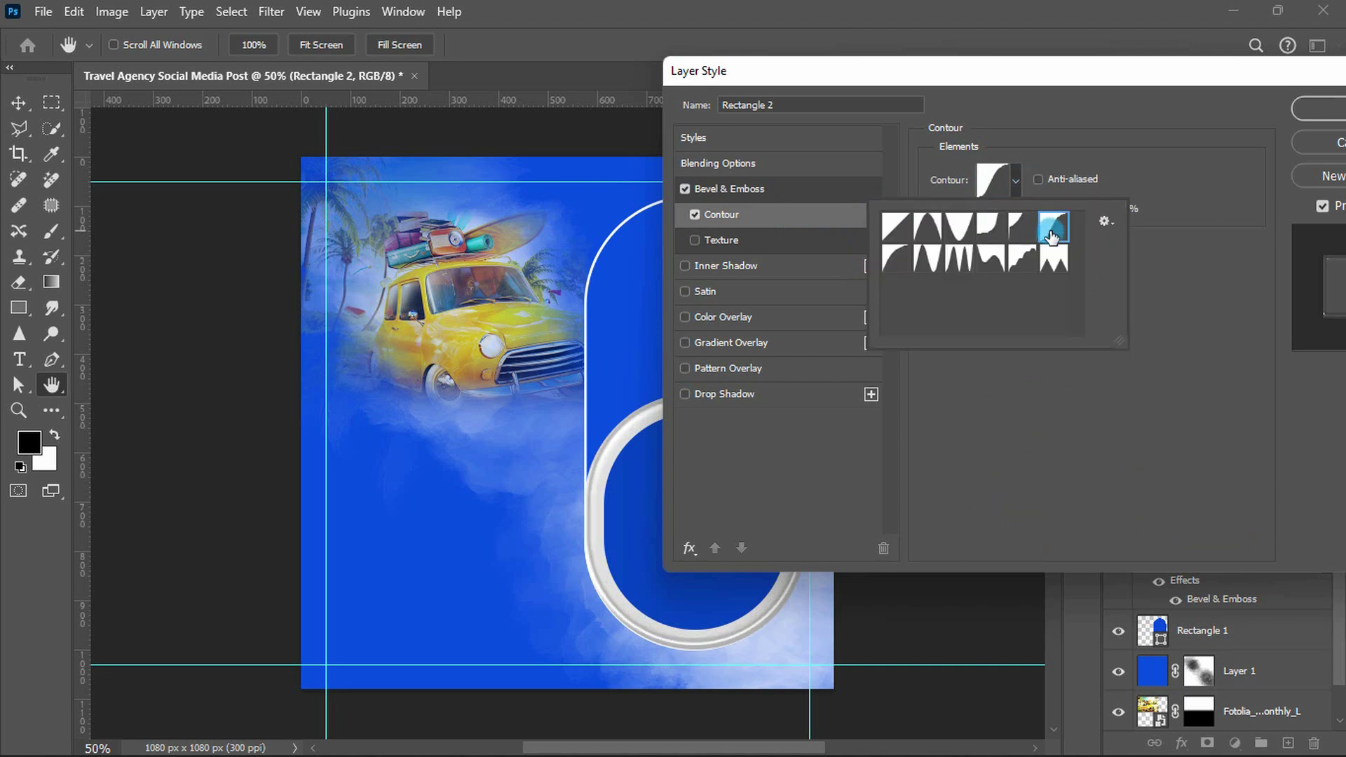
click(1016, 184)
click(1036, 178)
double_click(1112, 211)
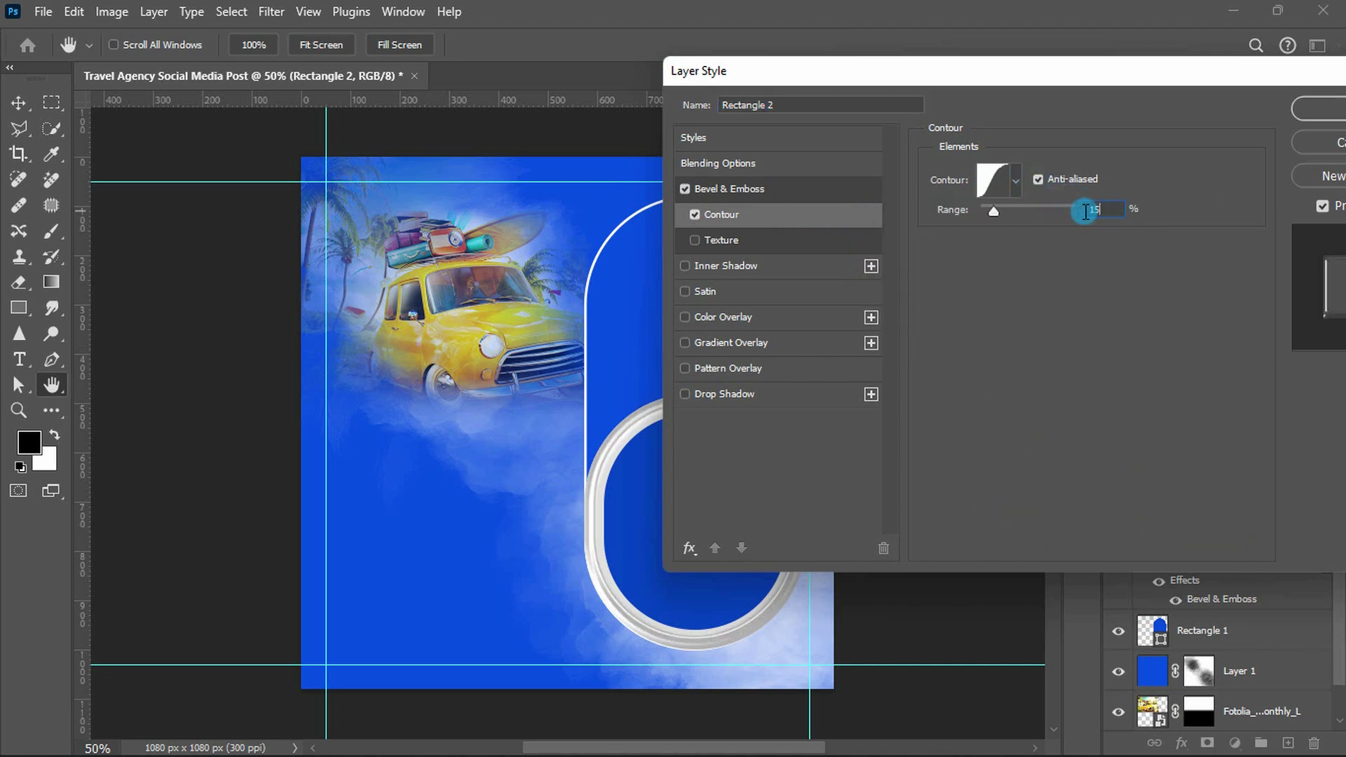
key(Return)
click(1269, 711)
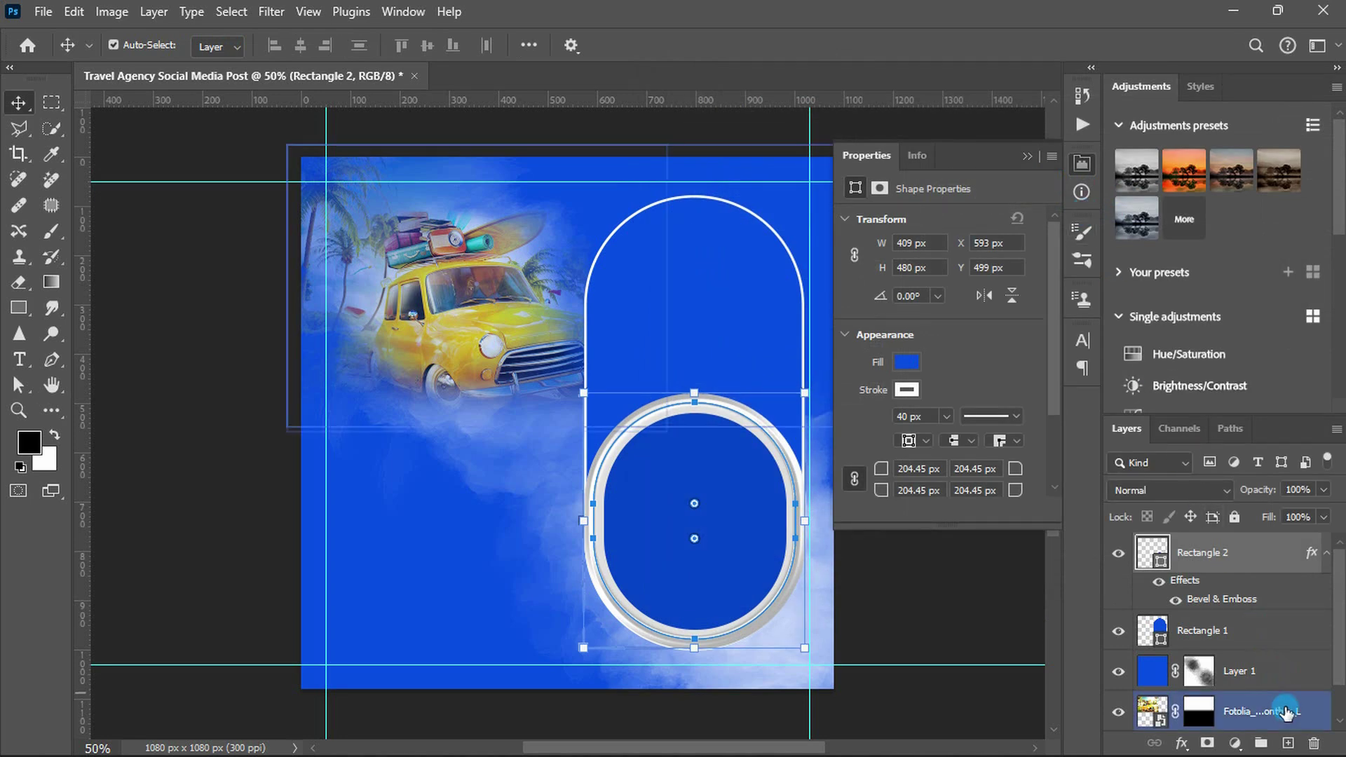
- Narrow the car photo slightly from its right side
key(ctrl+t)
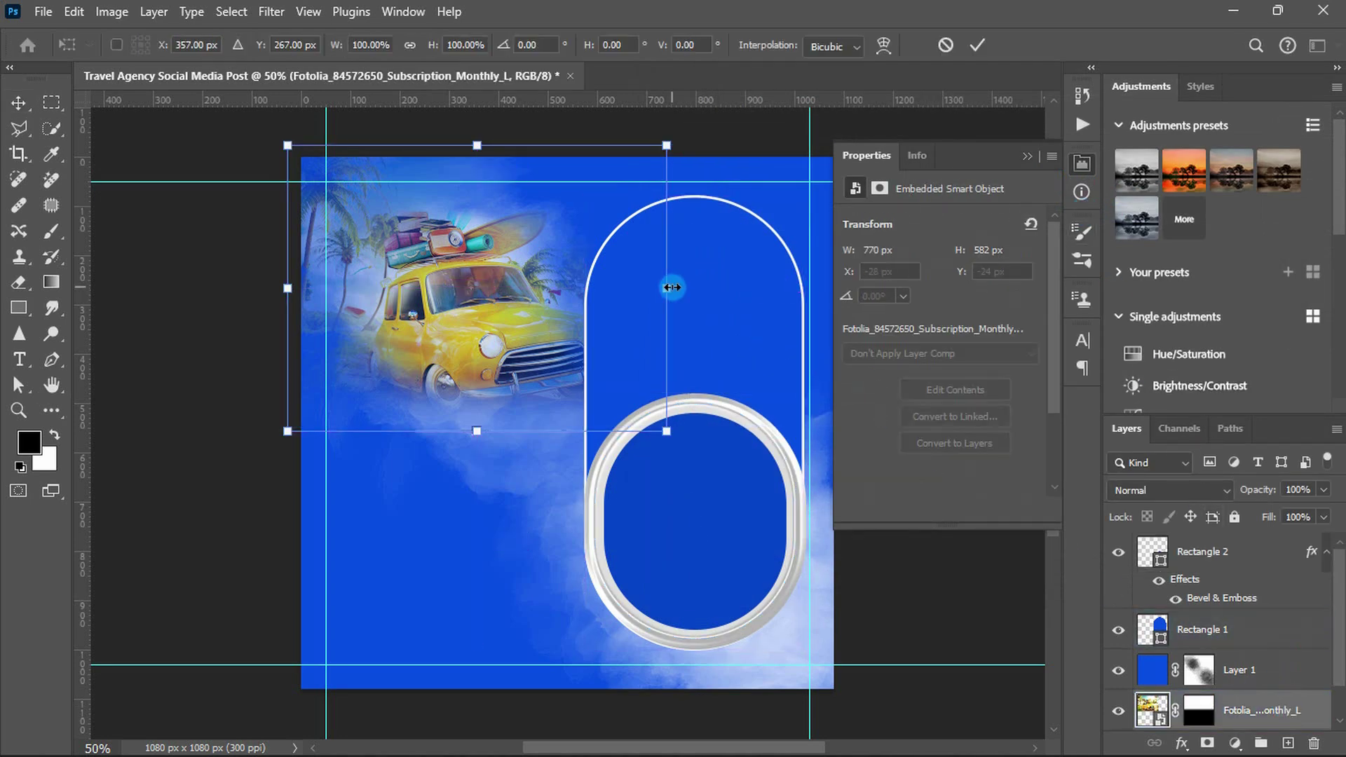
drag(666, 288, 640, 289)
key(Return)
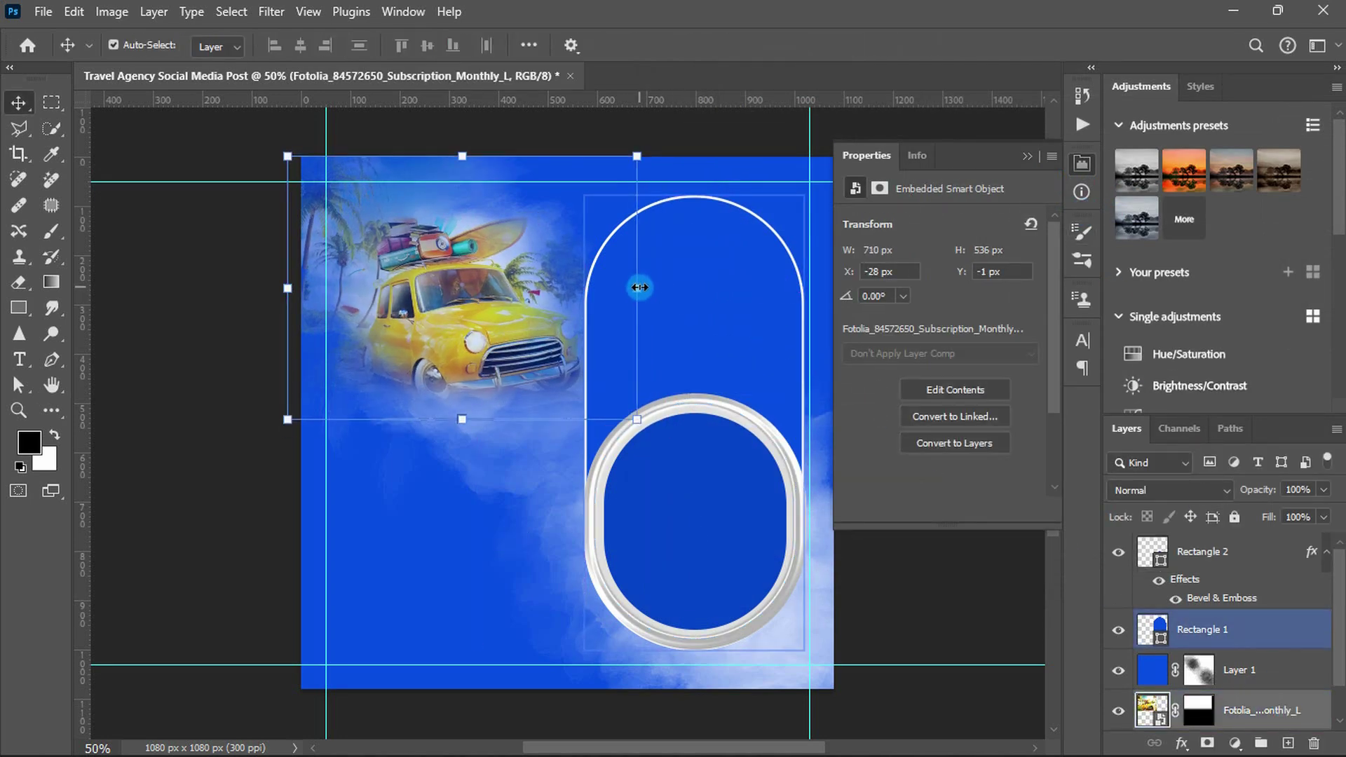
- Paint black on Layer 1's mask to reveal more of the car and palm trees
click(1201, 673)
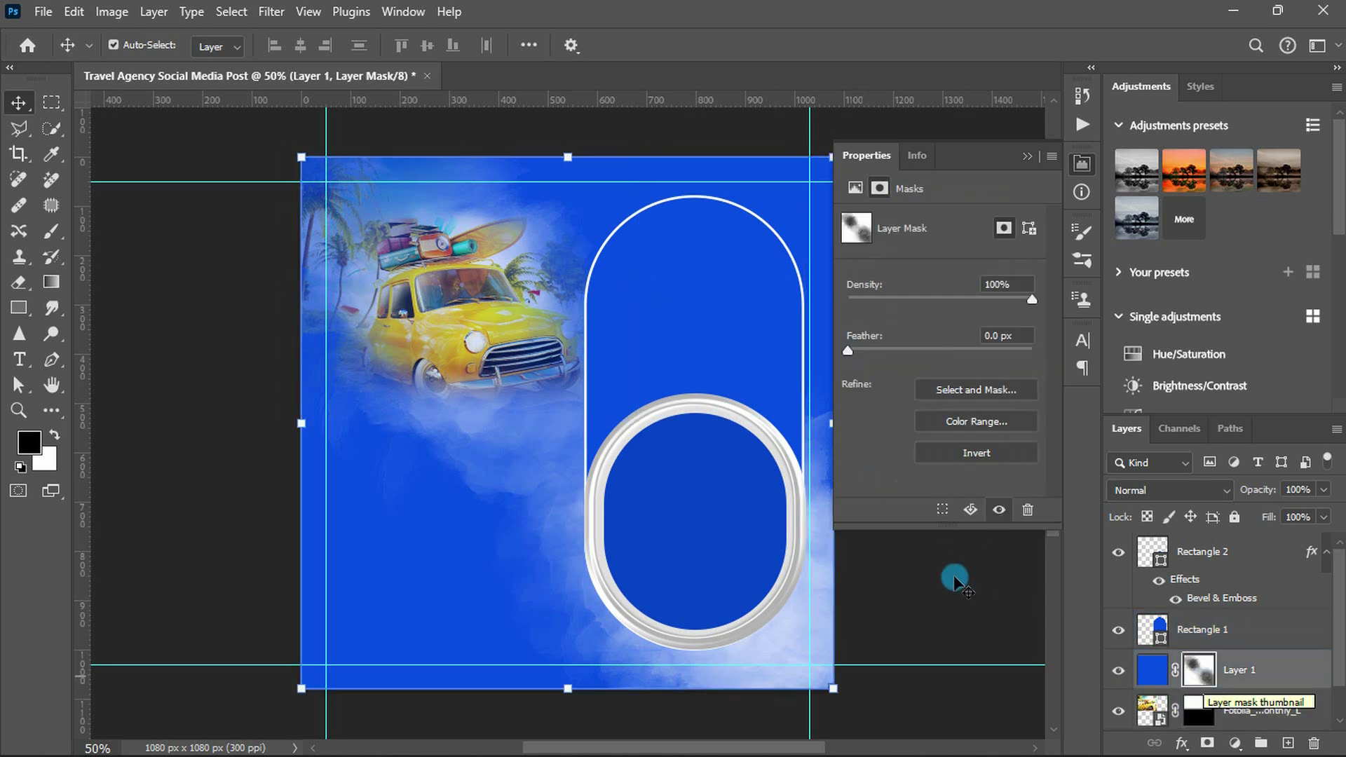
key(b)
mouse_move(433, 324)
mouse_down()
mouse_move(459, 320)
mouse_move(445, 321)
mouse_up()
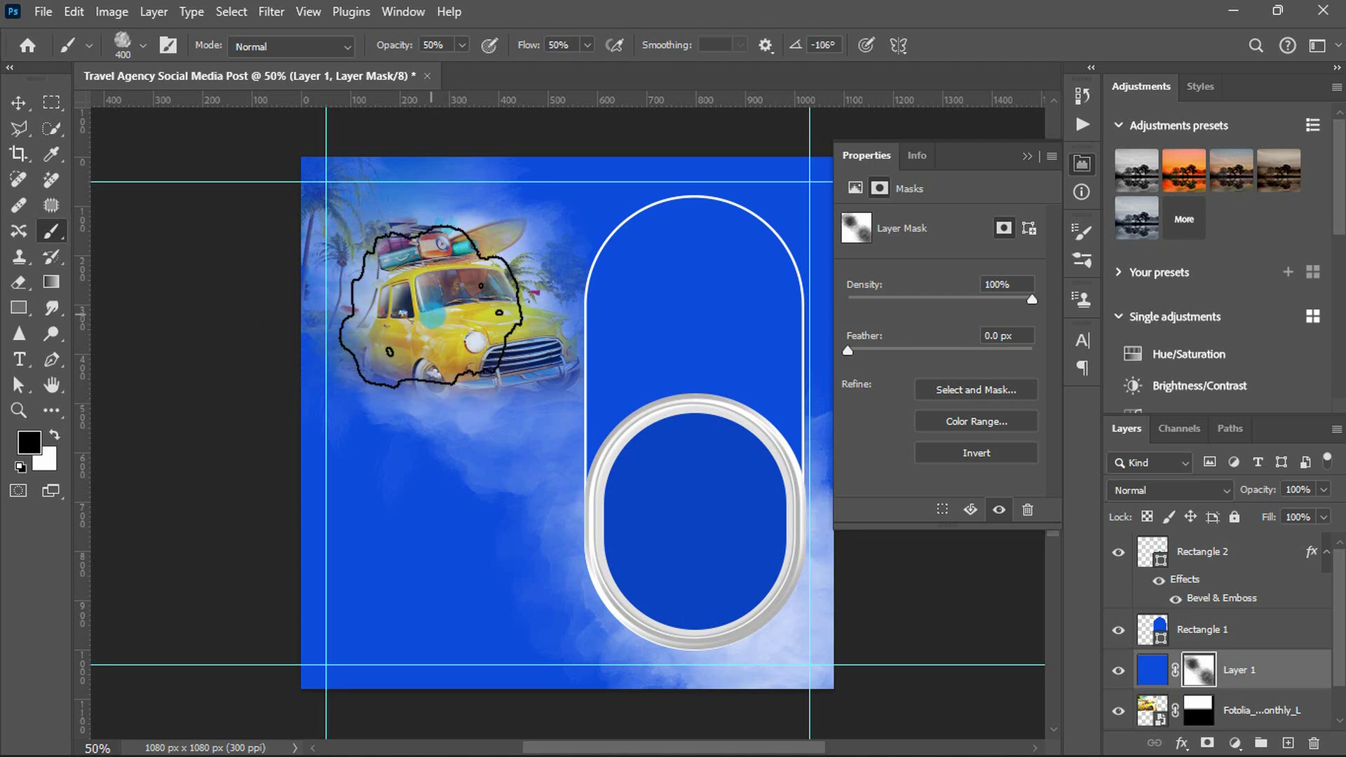
key(bracketright)
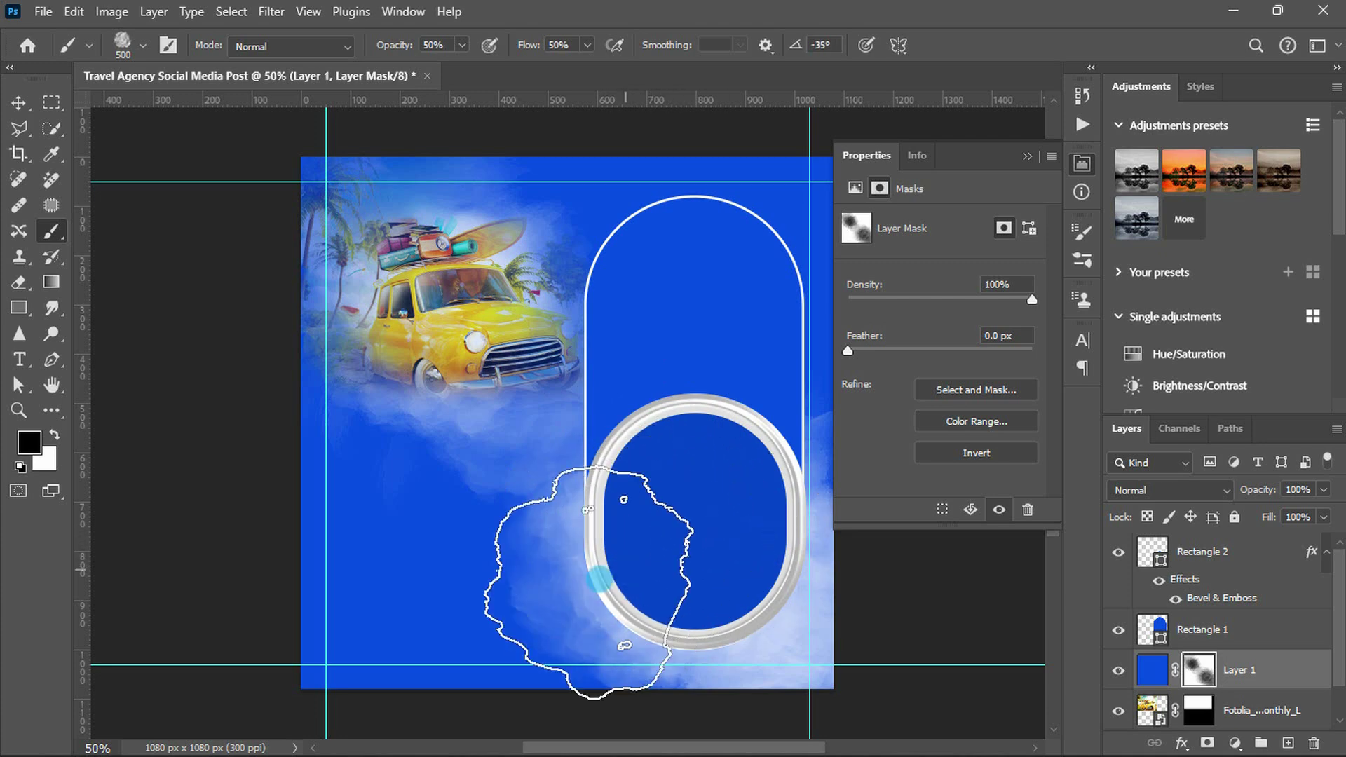
key(bracketleft)
key(bracketleft)
key(bracketleft)
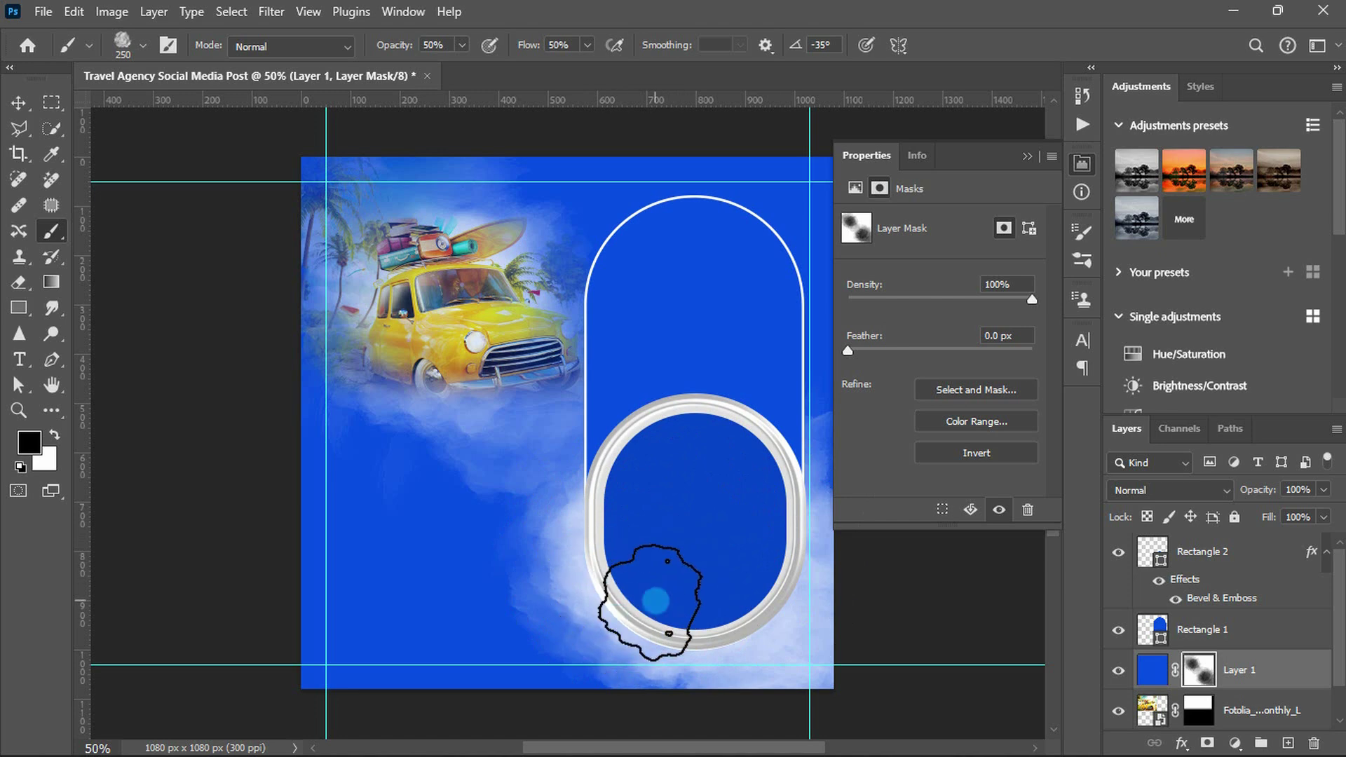
key(v)
click(643, 541)
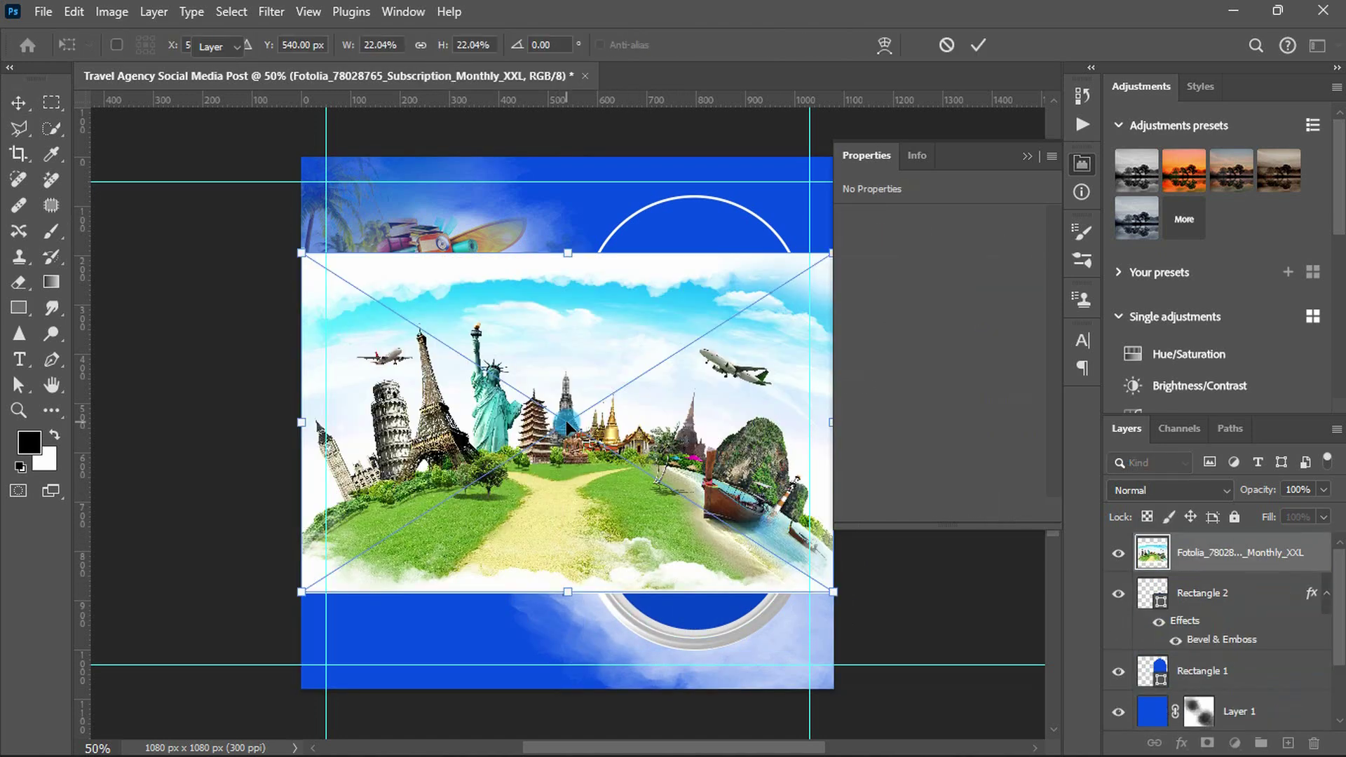
- Place the landmarks photo below the blue background layer, scaled into the lower half behind the oval
key(Return)
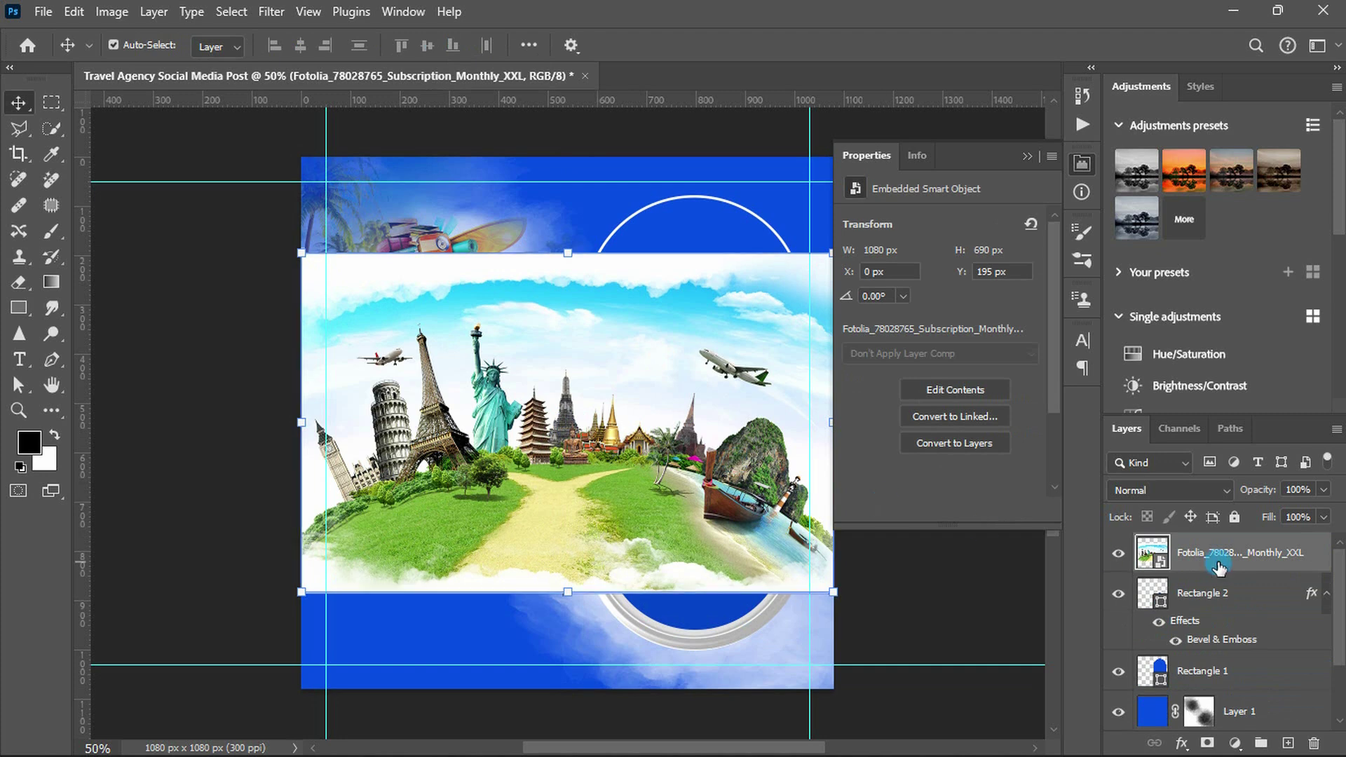
drag(1232, 566, 1245, 665)
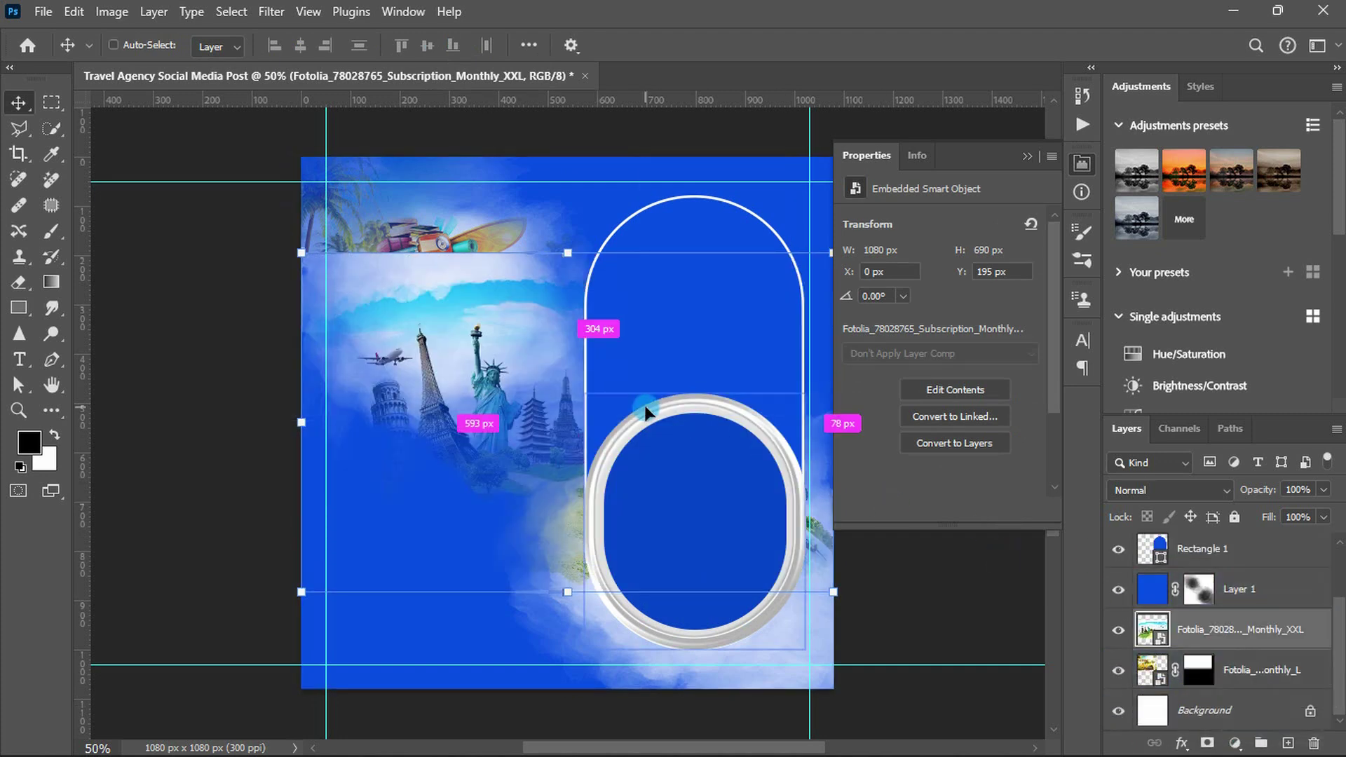
key(ctrl+t)
mouse_move(566, 418)
mouse_down()
mouse_move(694, 471)
mouse_move(694, 389)
mouse_up()
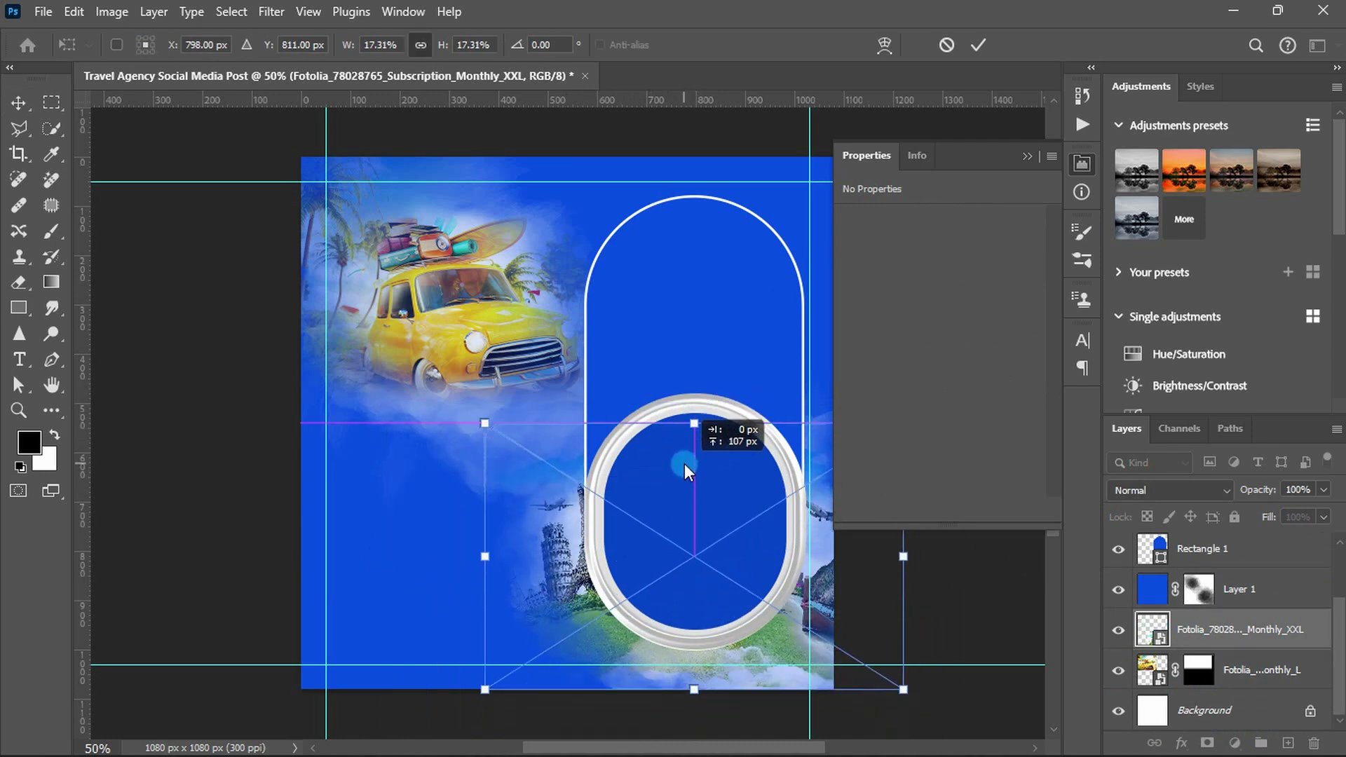
drag(694, 389, 654, 508)
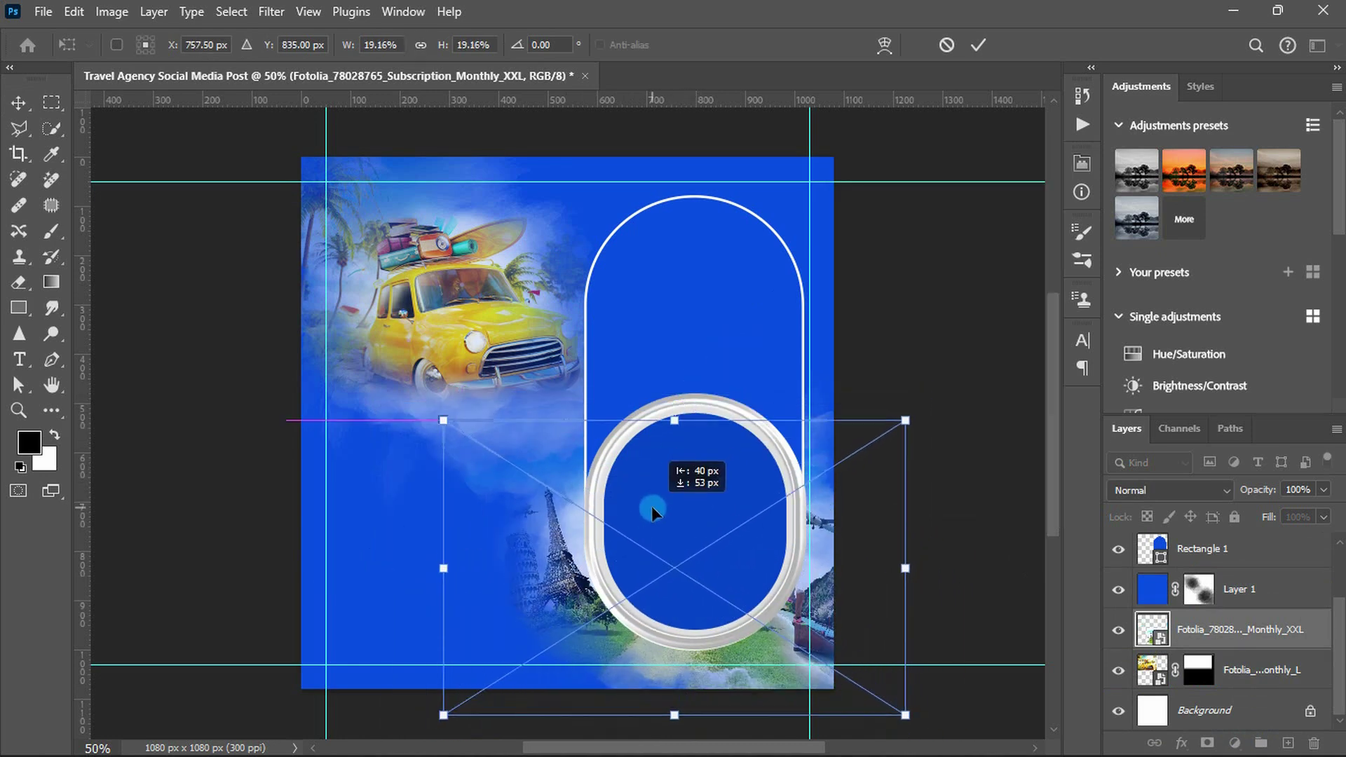
drag(684, 419, 681, 397)
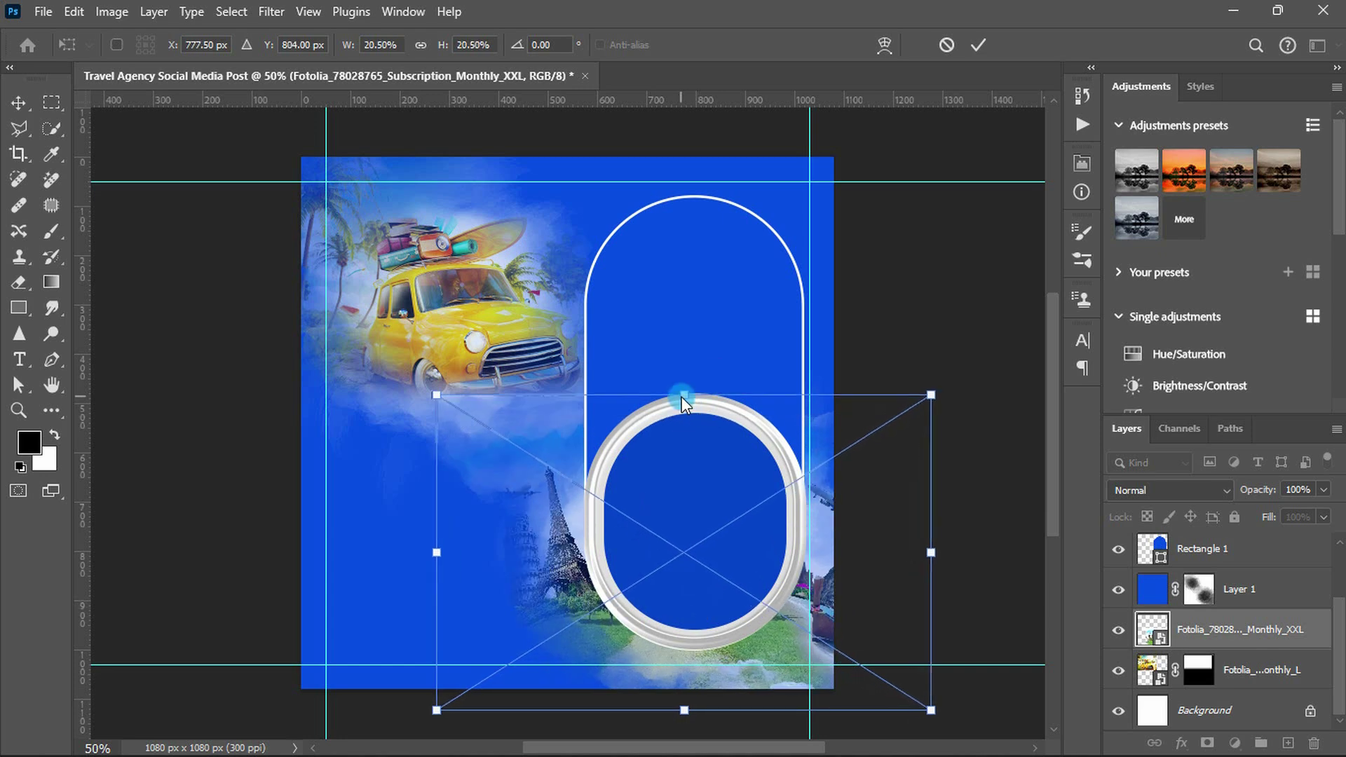
key(Return)
- Add a layer mask to the landmarks photo and fade its bottom edge with a gradient
click(1208, 743)
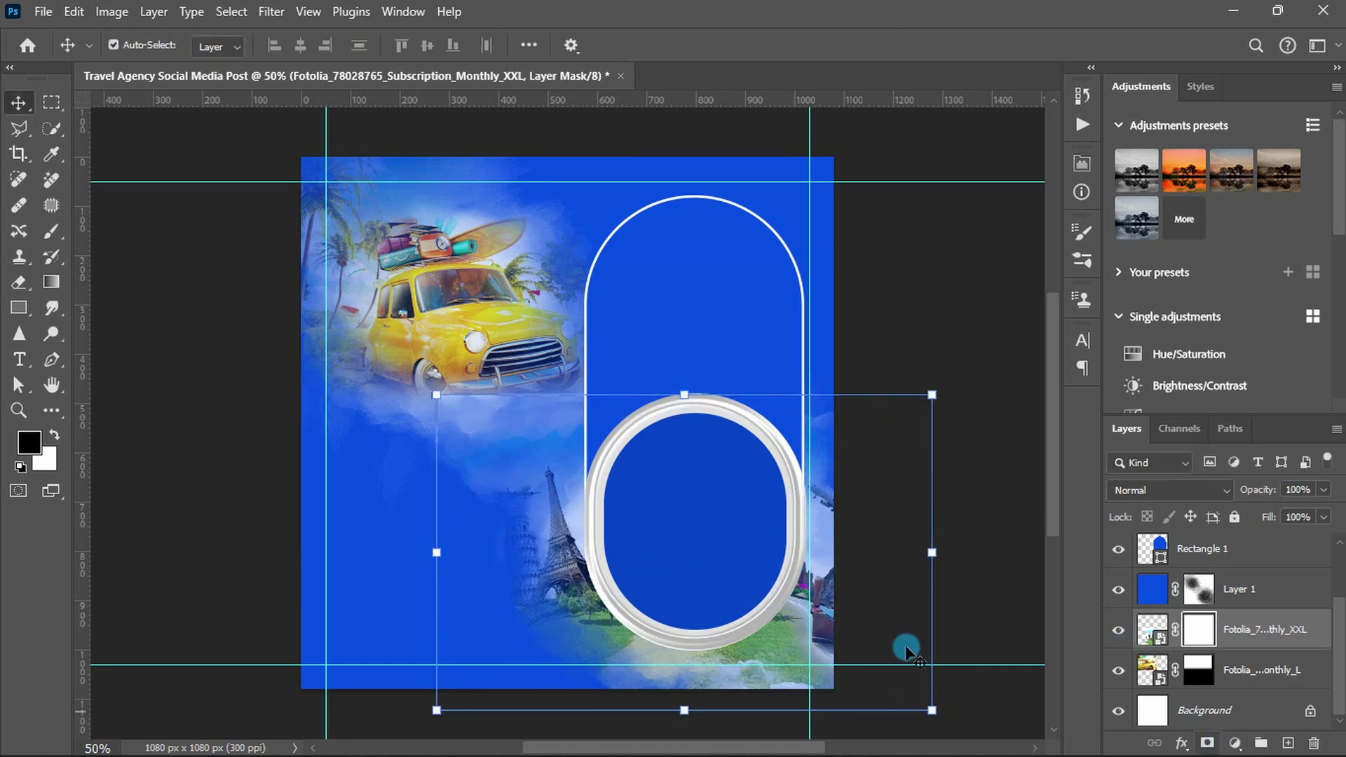
click(55, 281)
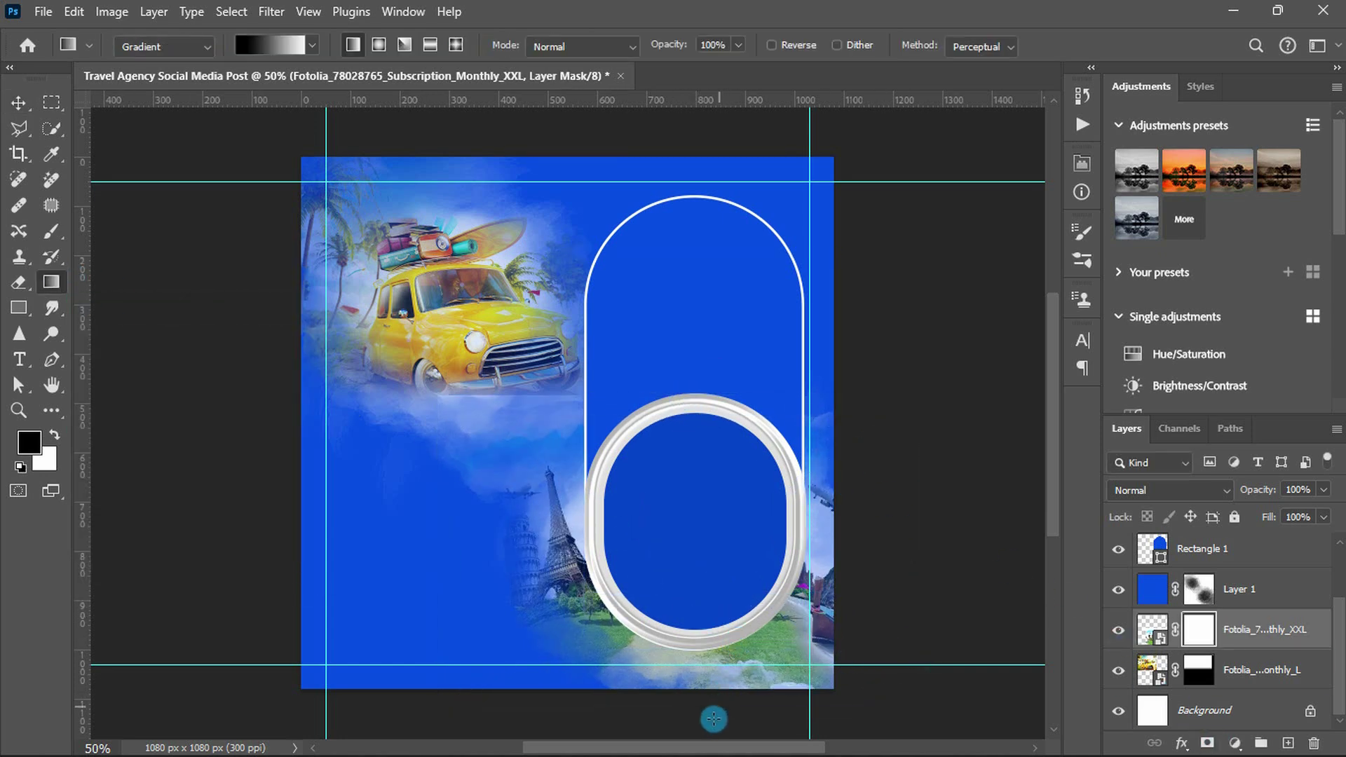
drag(707, 721, 701, 624)
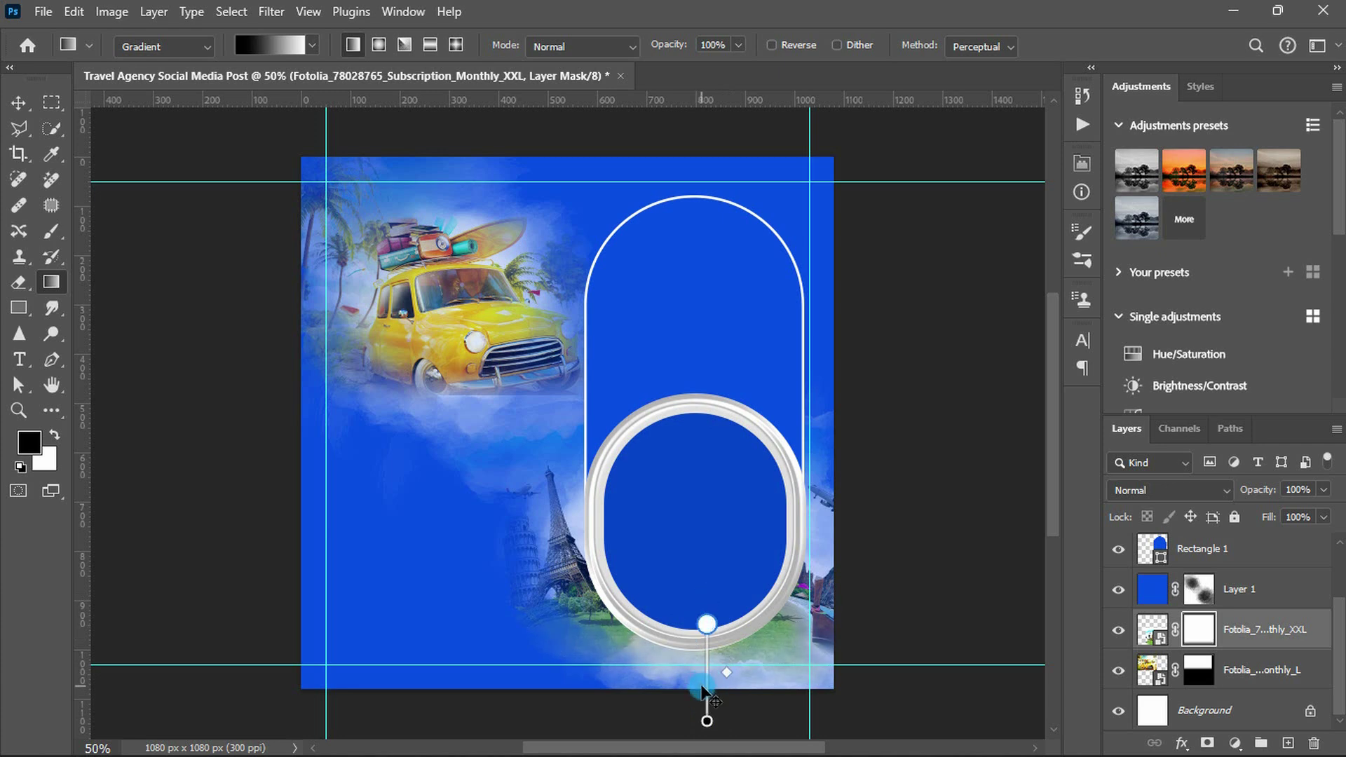
drag(703, 693, 691, 672)
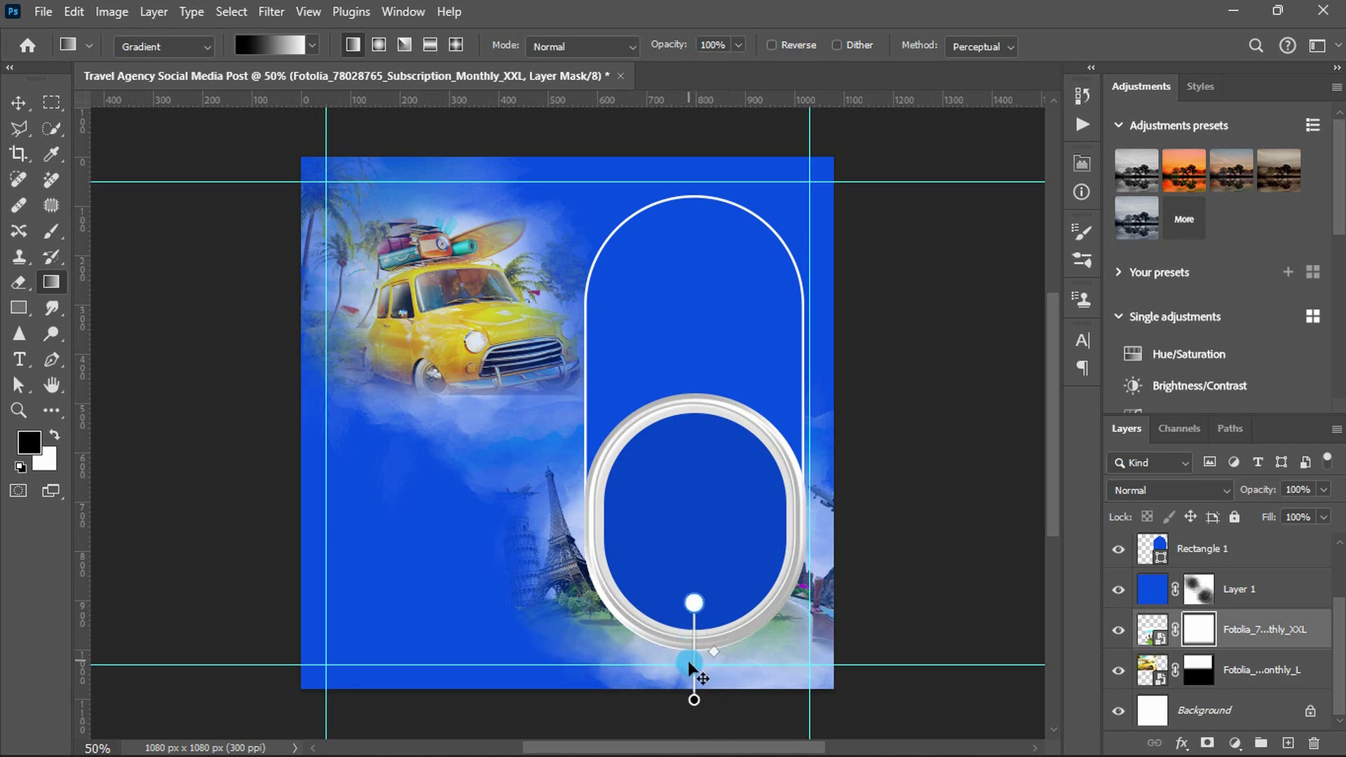
click(1193, 596)
- Paint the mask with an enlarged soft brush to reveal the Leaning Tower and Eiffel Tower
key(b)
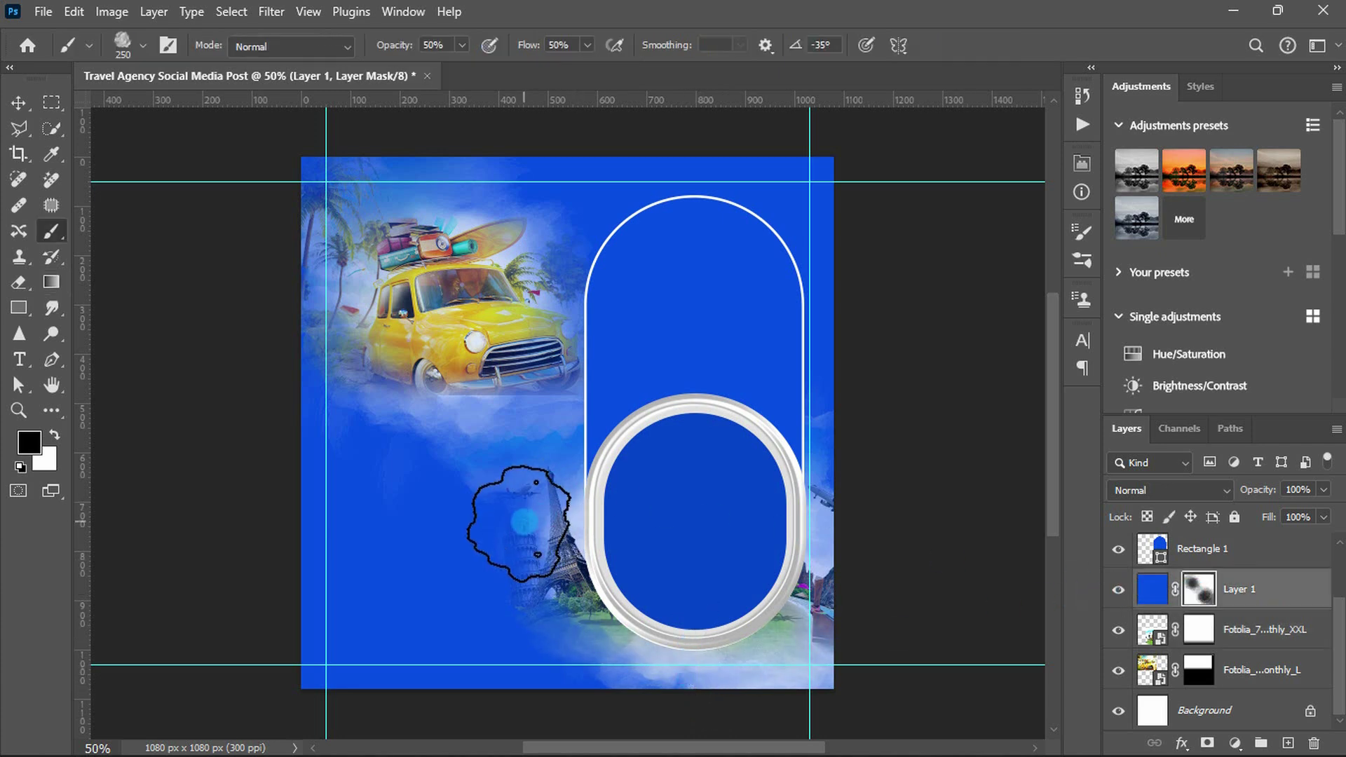
mouse_move(519, 522)
mouse_down()
mouse_move(525, 442)
mouse_move(526, 472)
mouse_move(484, 487)
mouse_move(521, 449)
mouse_up()
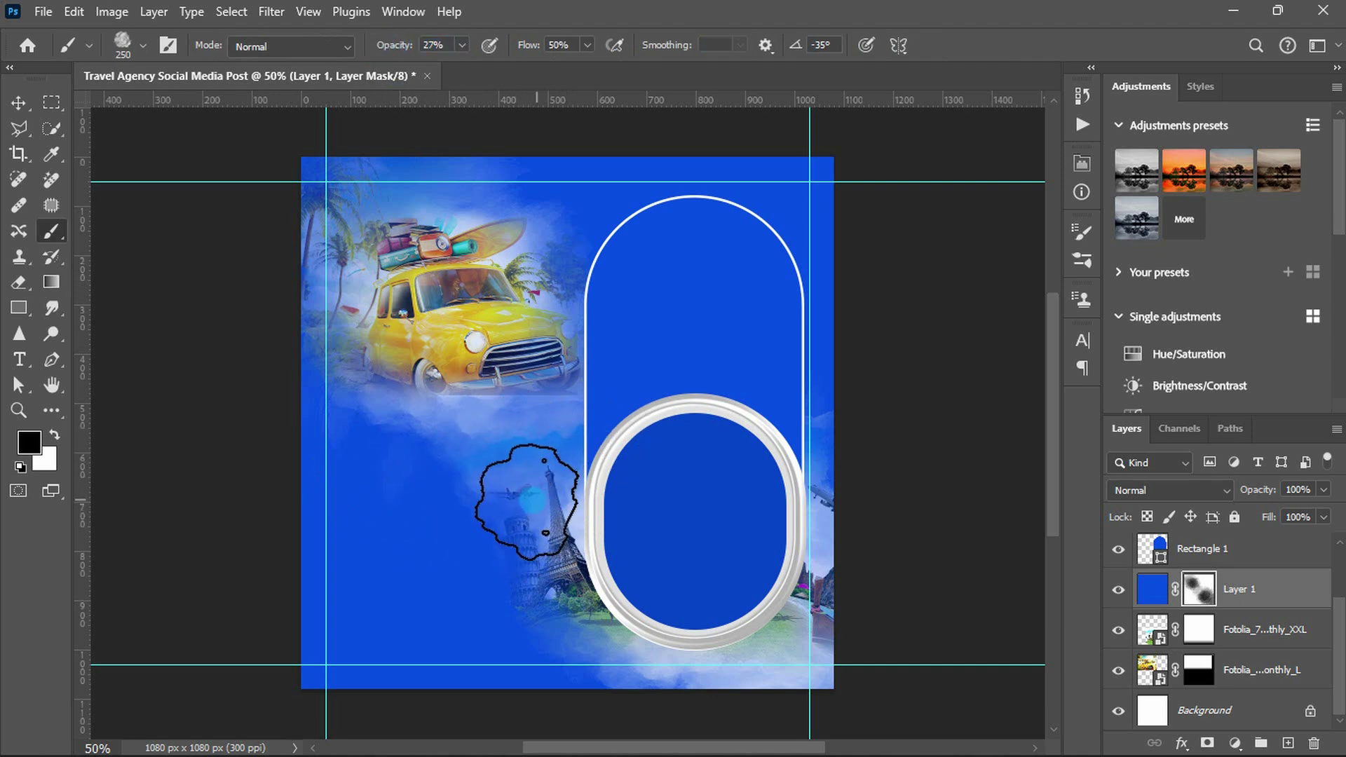
key(bracketright)
key(bracketright)
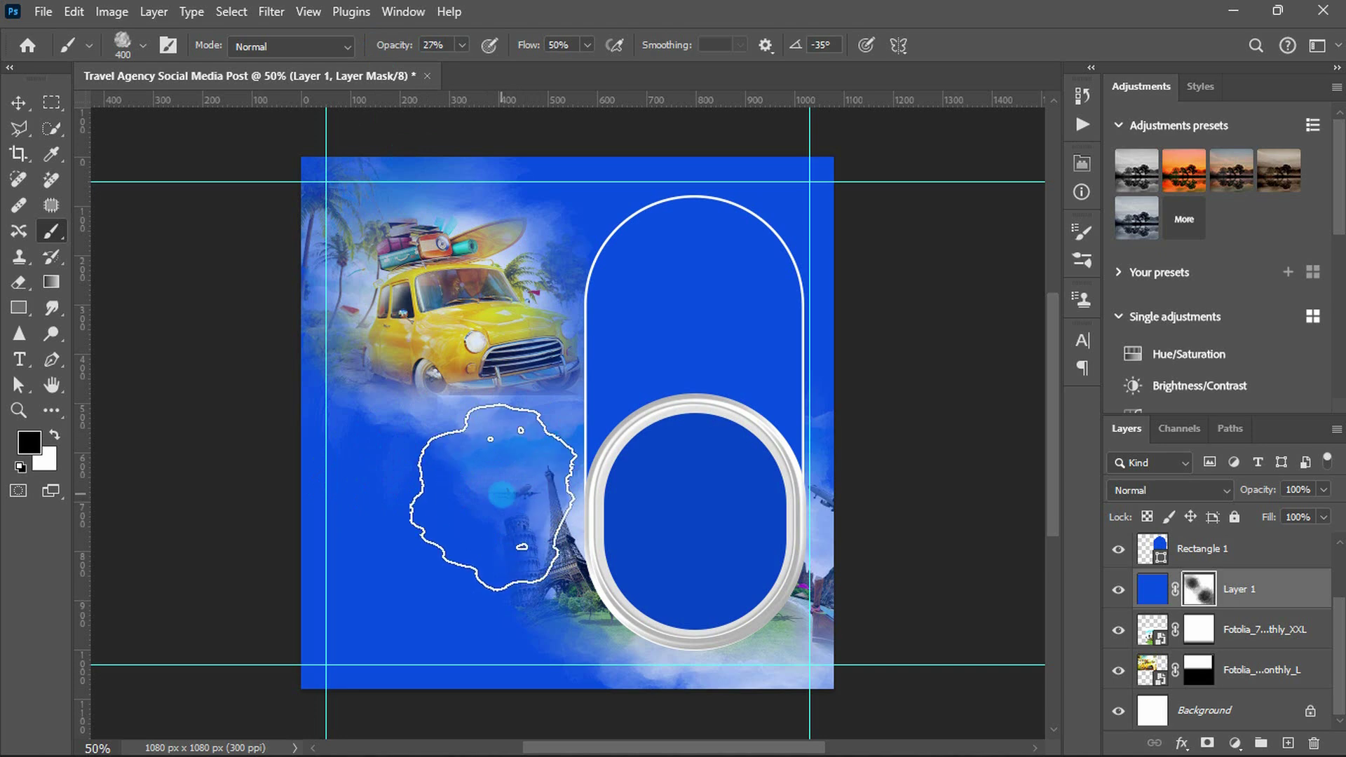
key(shift+Right)
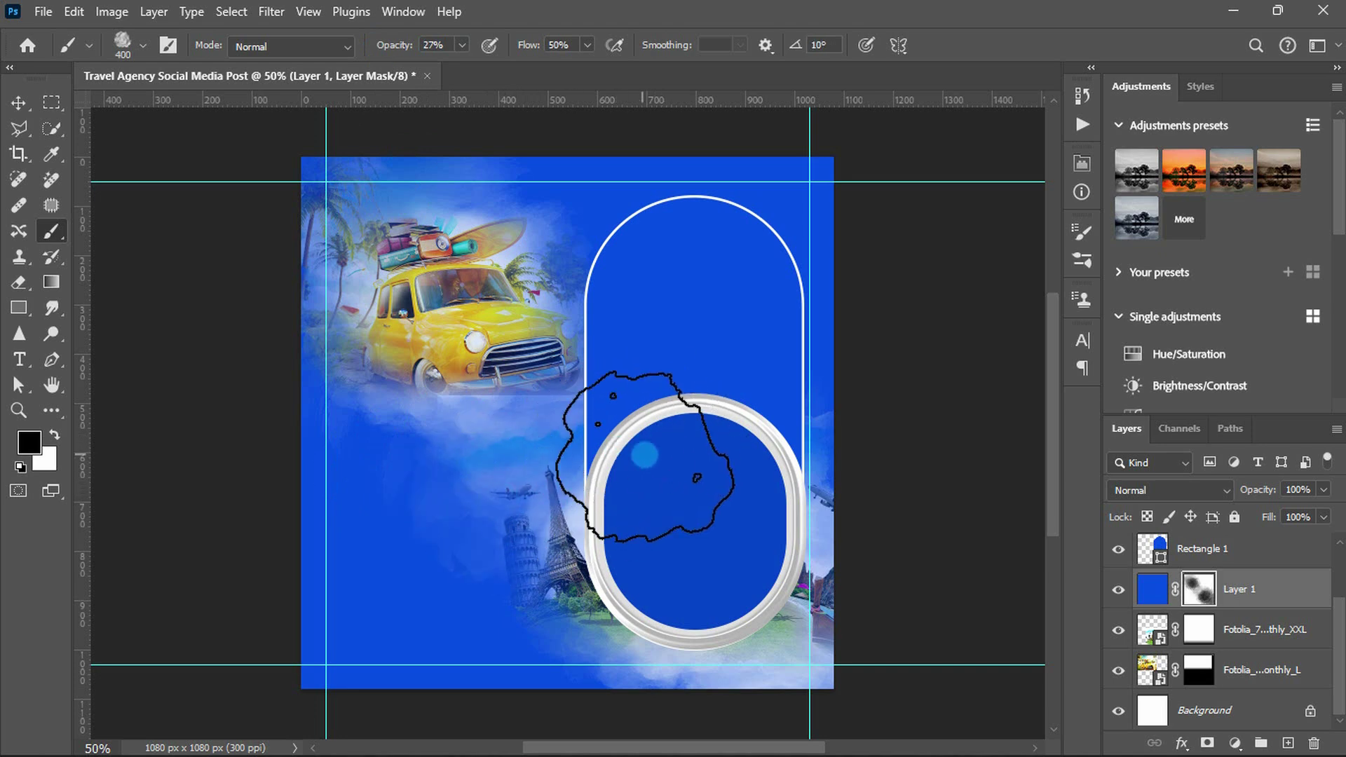
key(shift+Left)
key(shift+Left)
key(shift+Left)
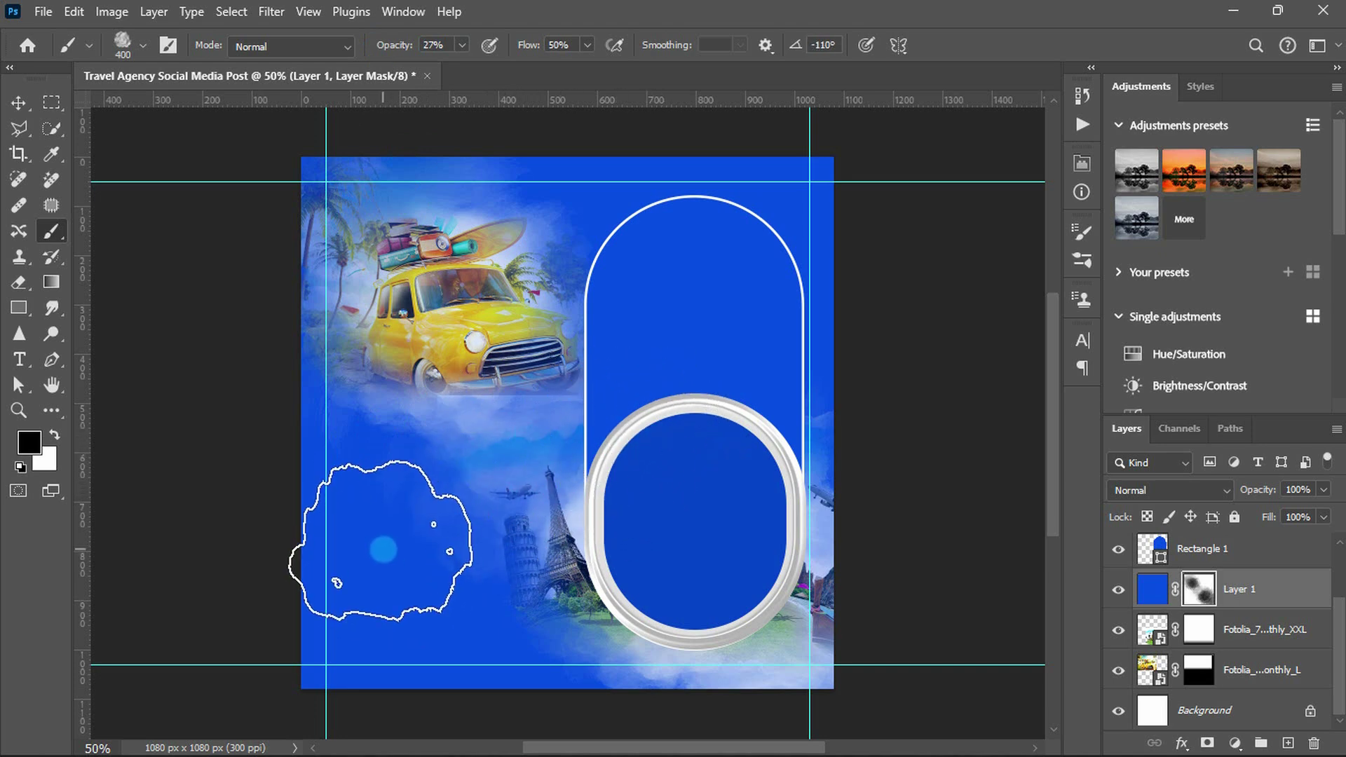
key(x)
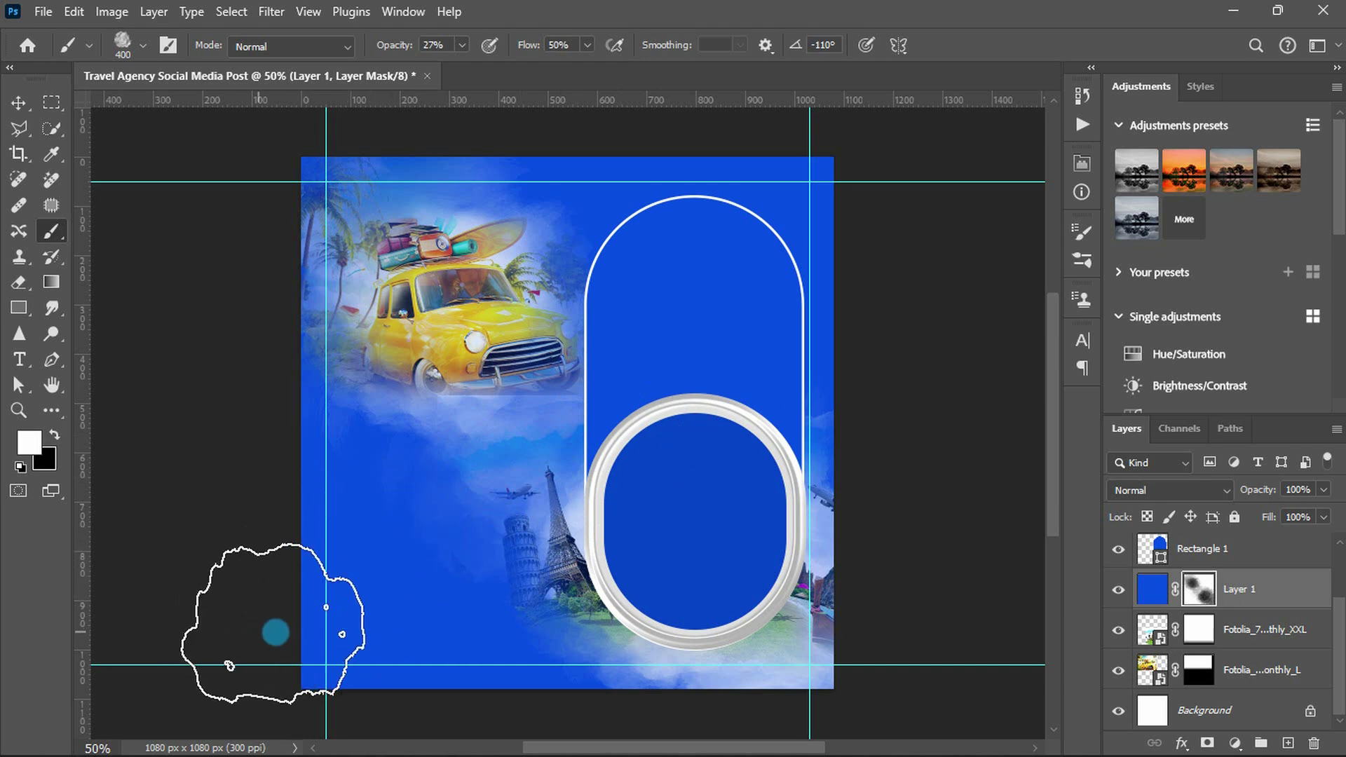
key(ctrl+2)
key(x)
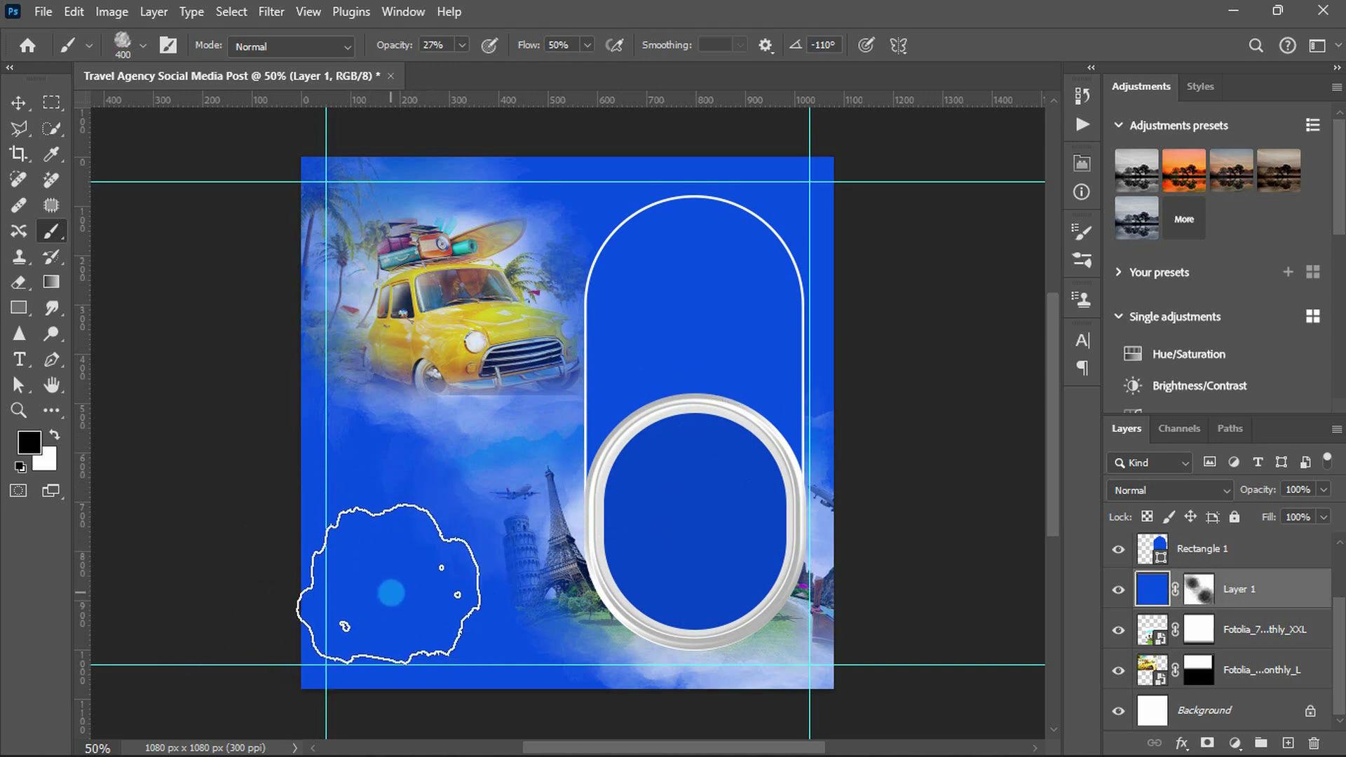
click(1119, 629)
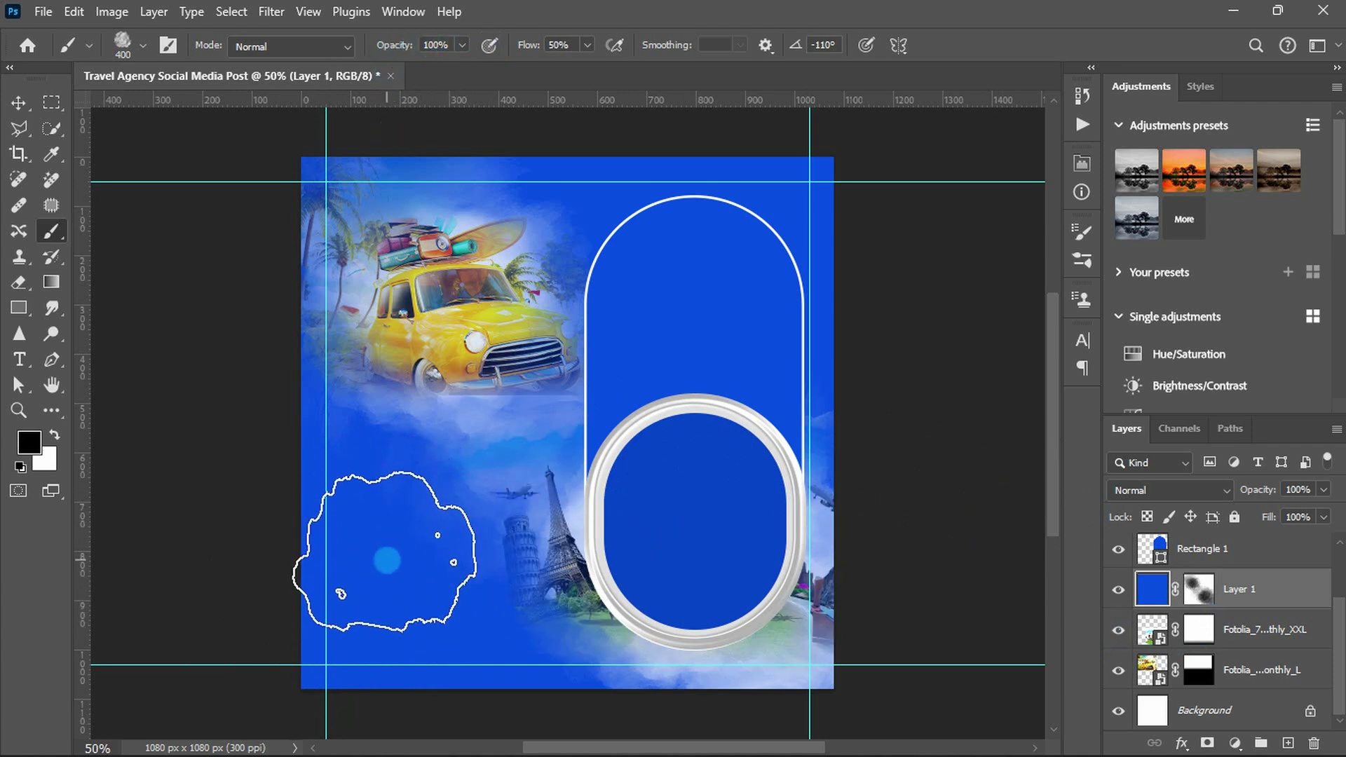
- With a halved brush, paint the blue layer's mask so the bottom clouds blend softly
key(bracketleft)
key(bracketleft)
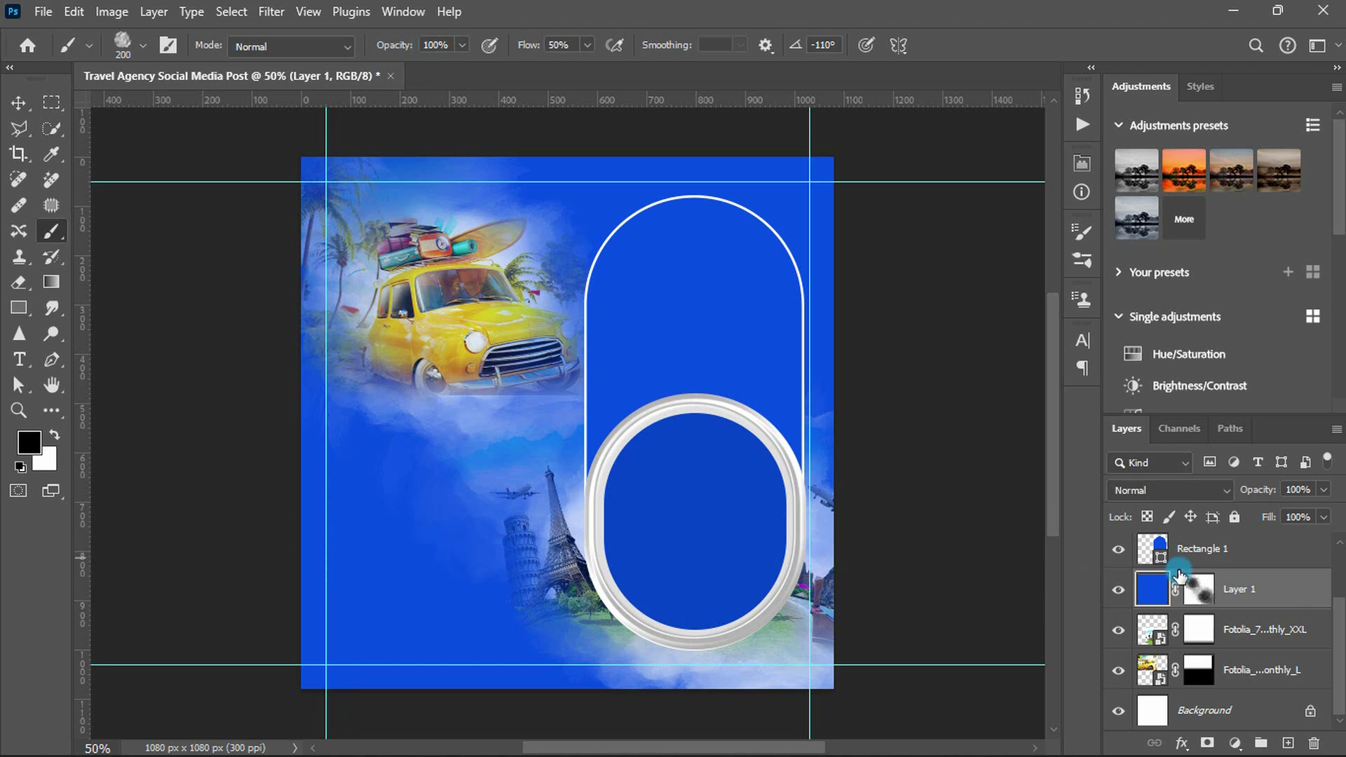
click(1204, 596)
key(x)
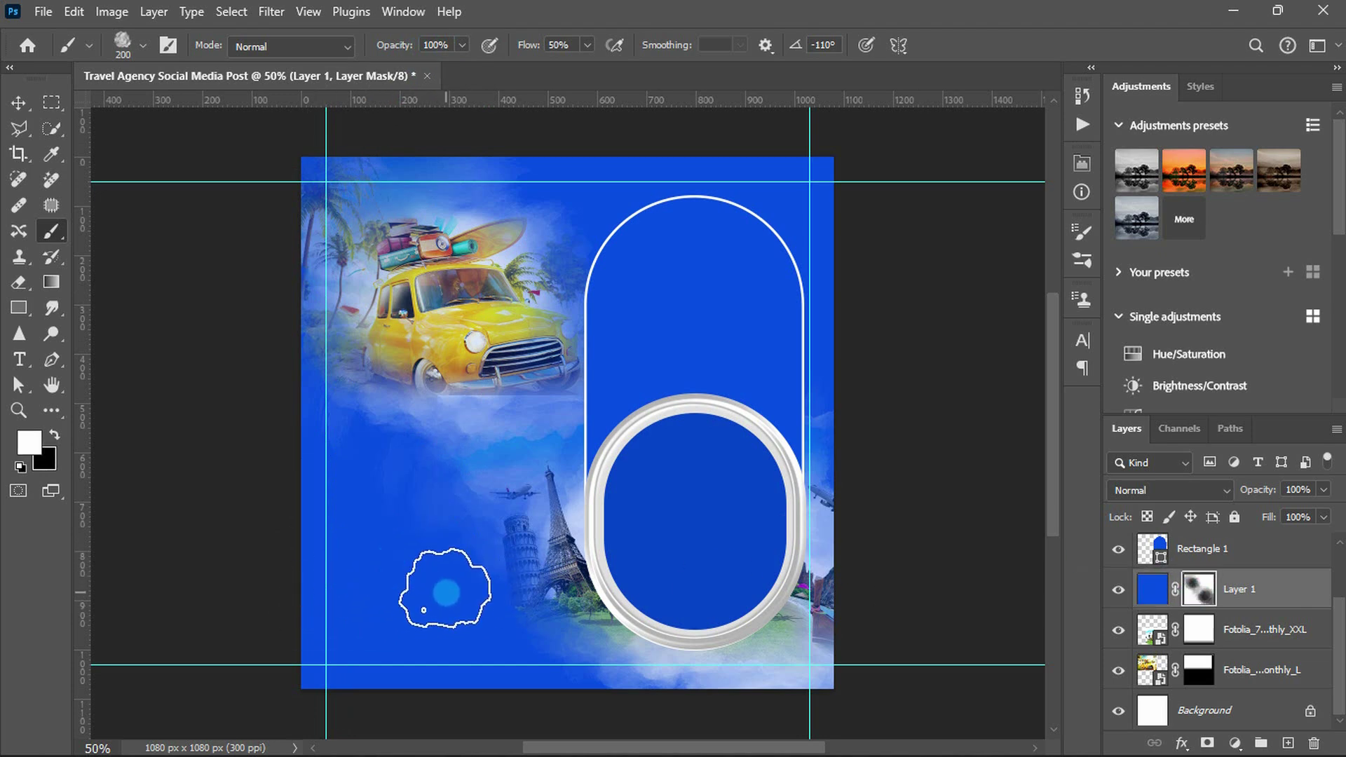
key(x)
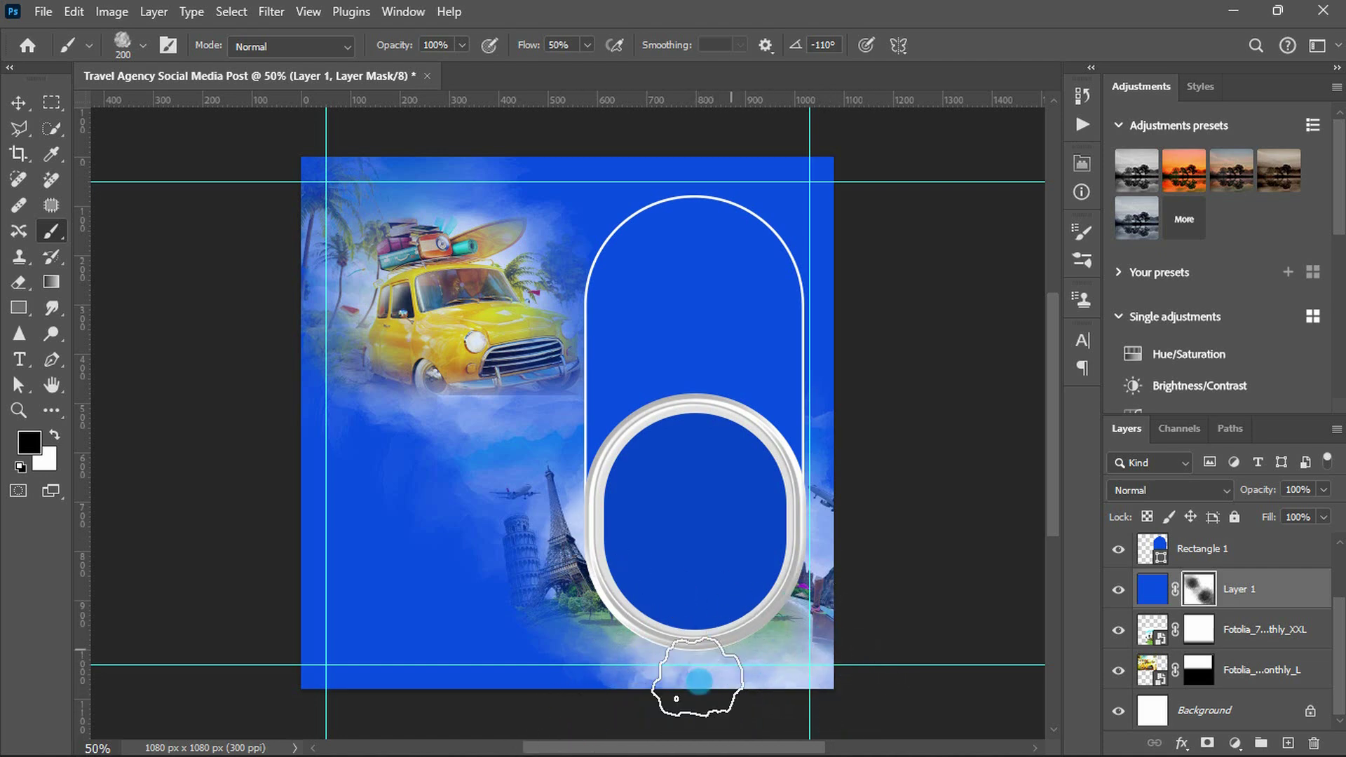
drag(736, 637, 857, 679)
key(x)
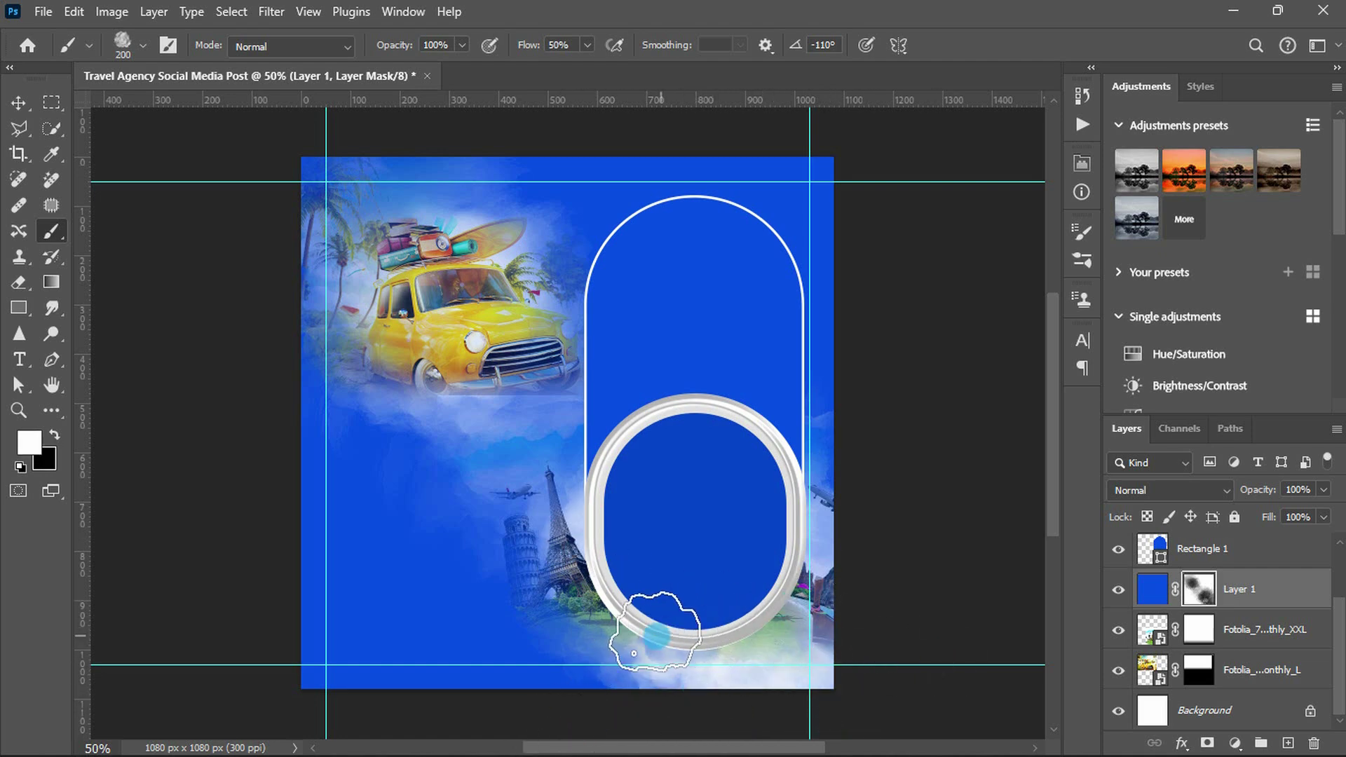
drag(778, 651, 778, 651)
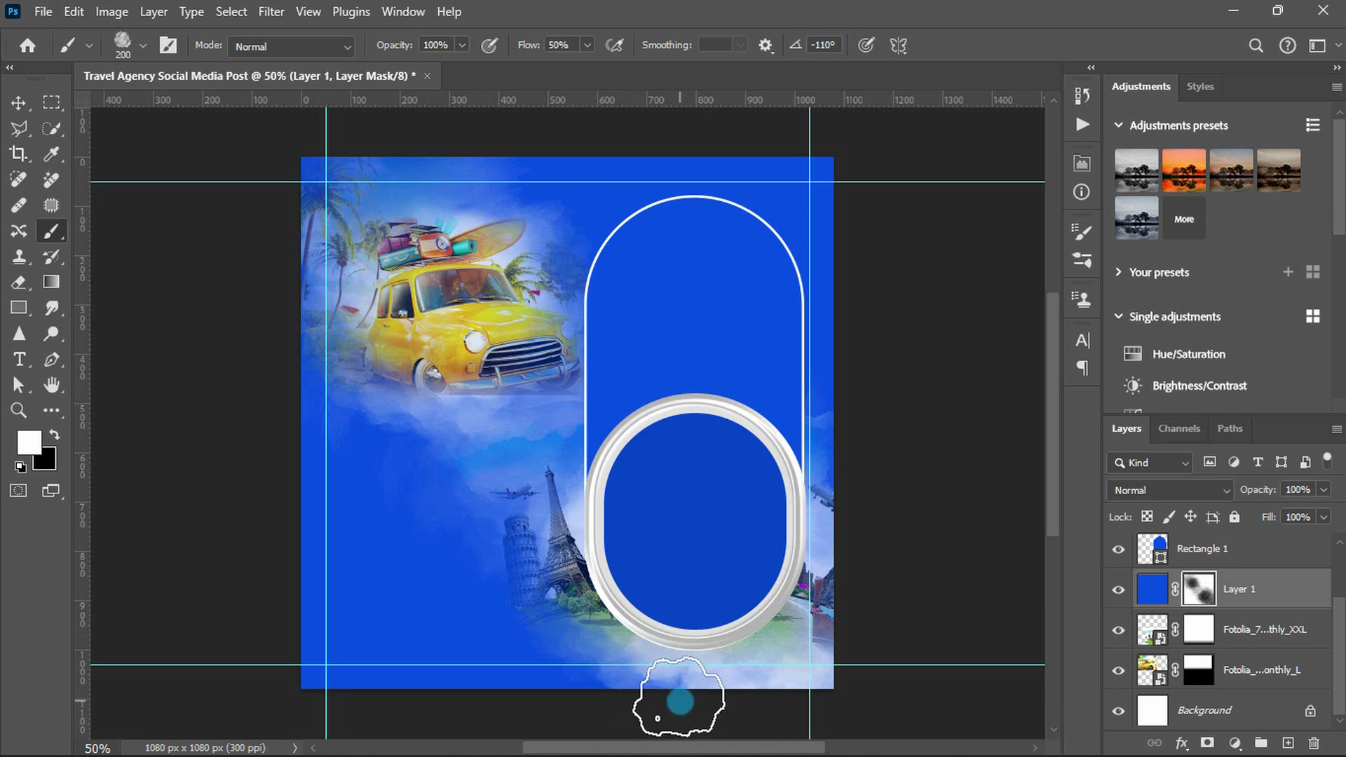
key(x)
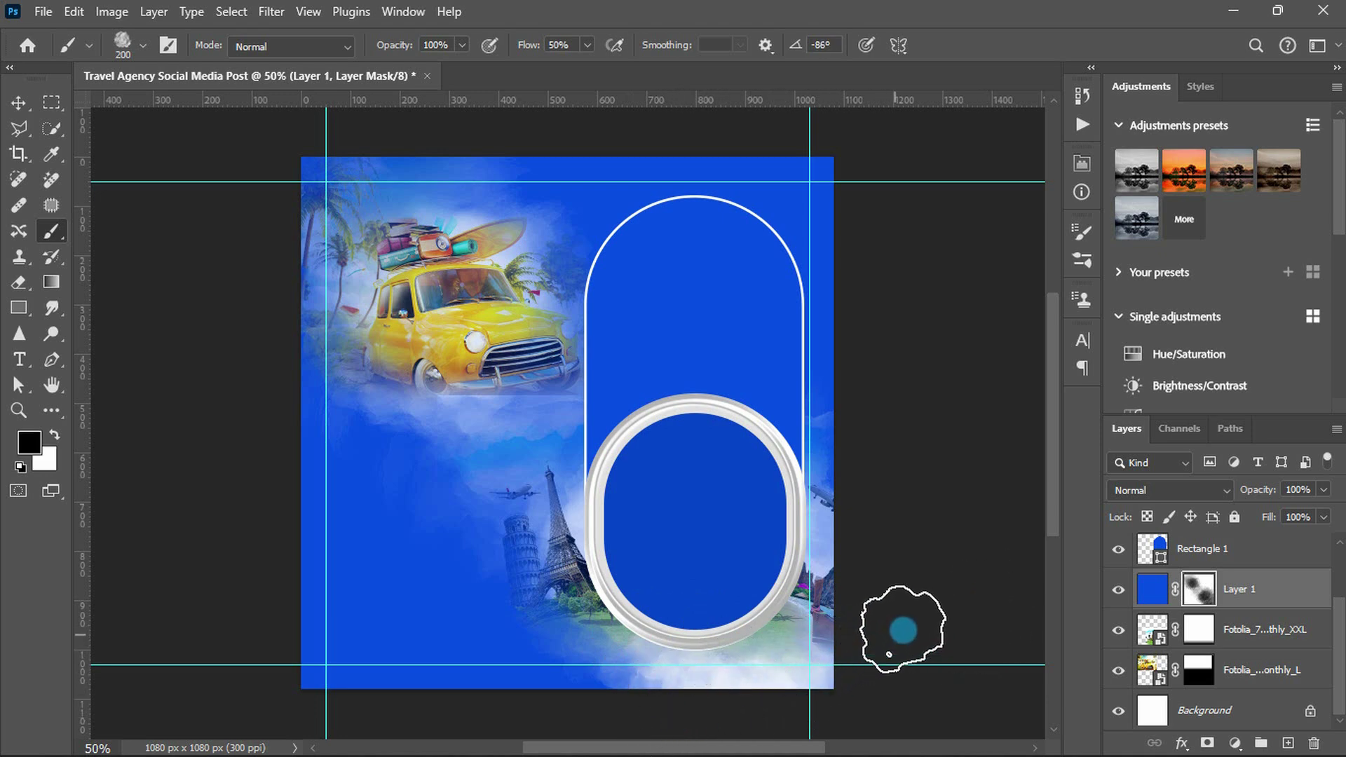
click(1196, 629)
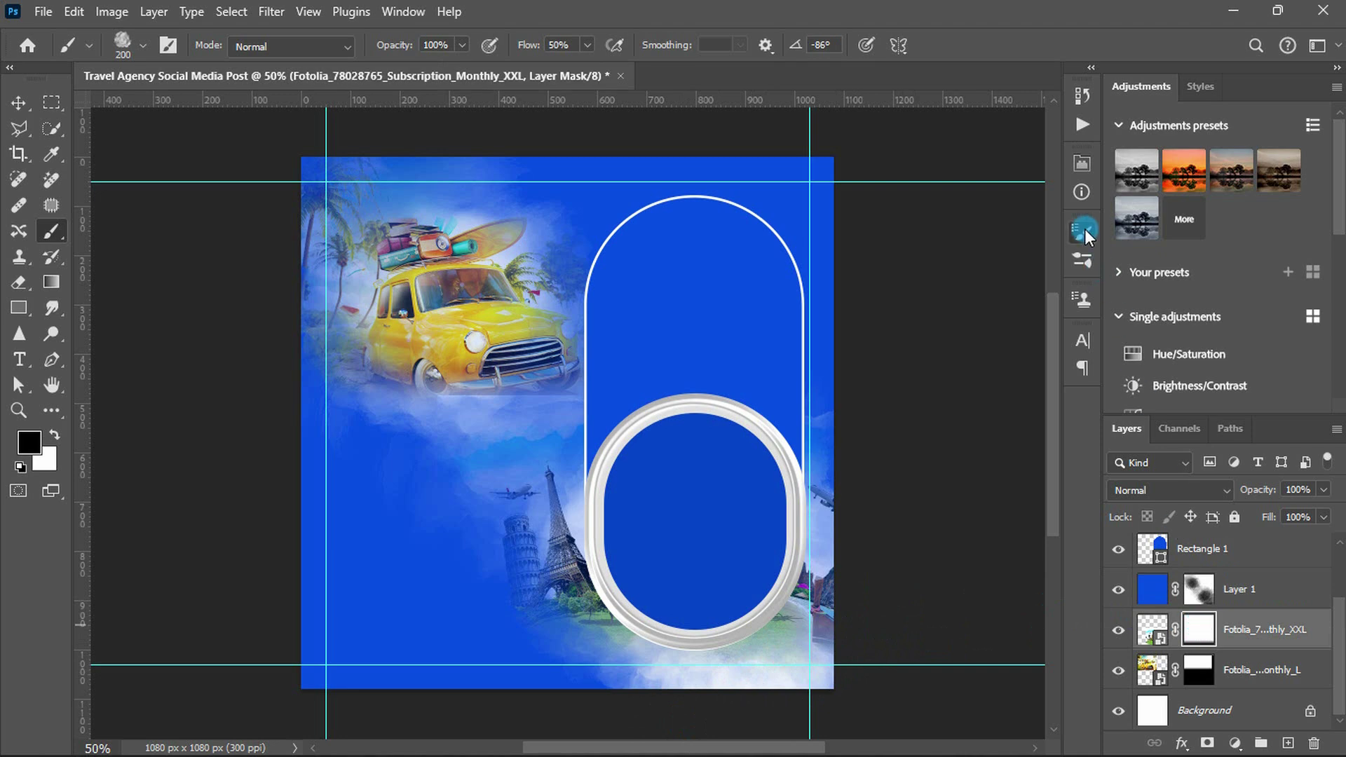
- Paint a stroke into the travel photo's mask with an enlarged 30 px round brush
click(1084, 229)
drag(1045, 292, 1041, 242)
click(854, 246)
click(1027, 211)
key(bracketright)
key(bracketright)
drag(300, 406, 856, 405)
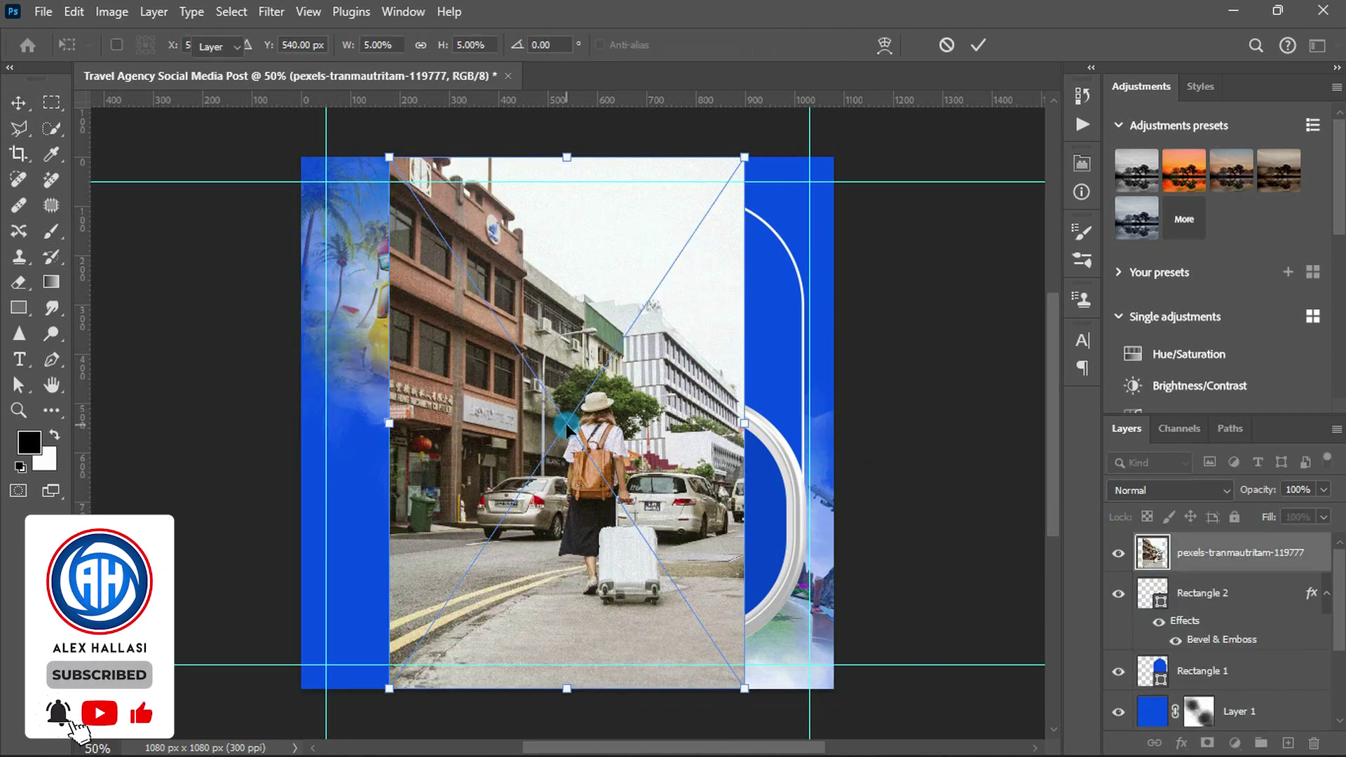
- Clip the street traveller photo into the silver oval (Rectangle 2) and resize it to fit
key(Return)
right_click(1143, 557)
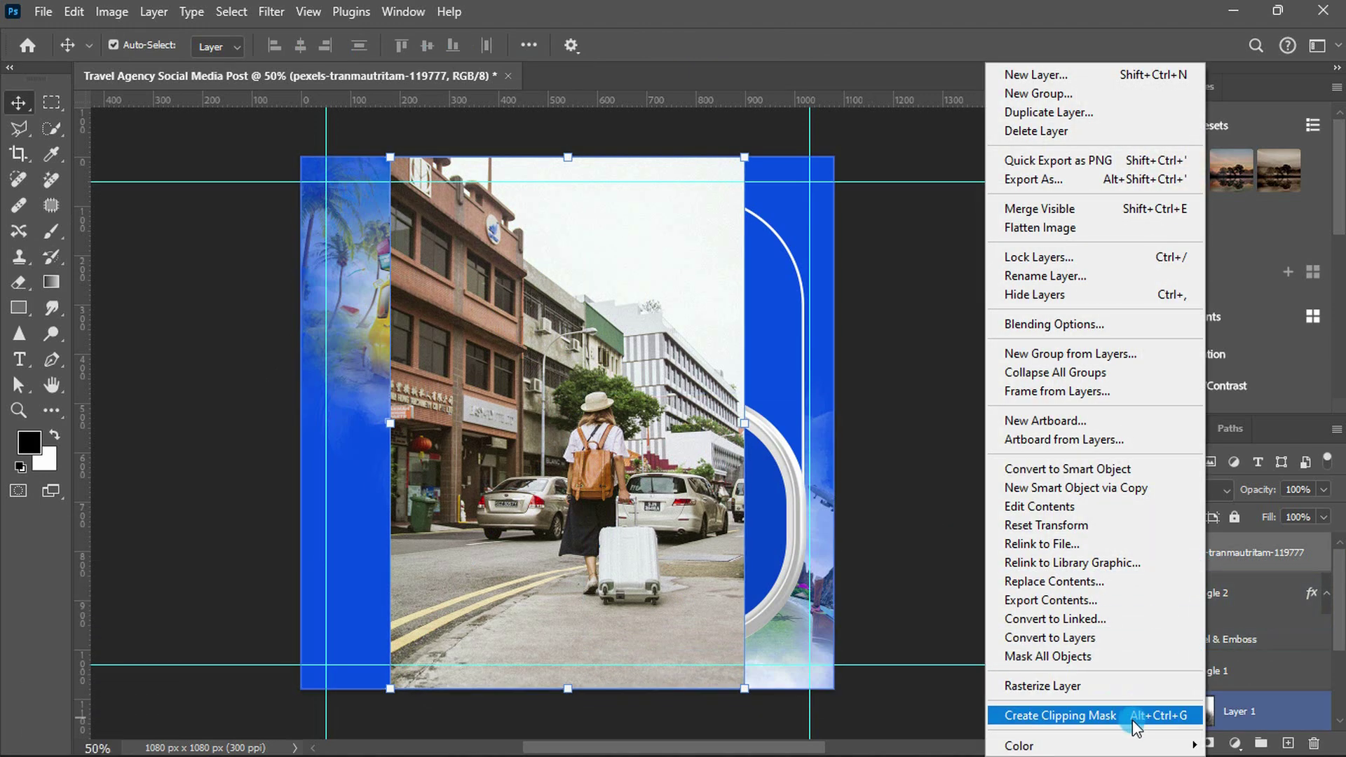
click(1133, 719)
key(ctrl+t)
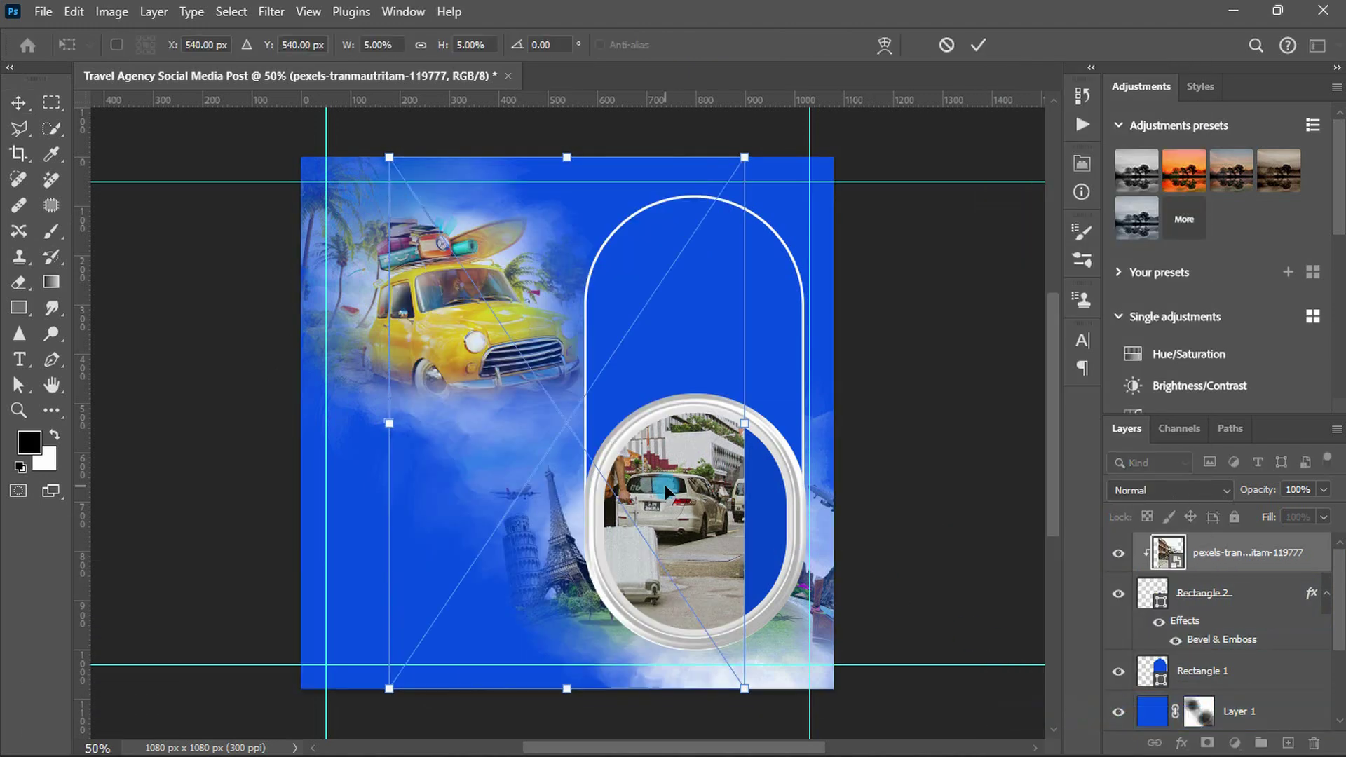
drag(582, 429, 654, 440)
drag(640, 180, 640, 219)
drag(648, 441, 662, 449)
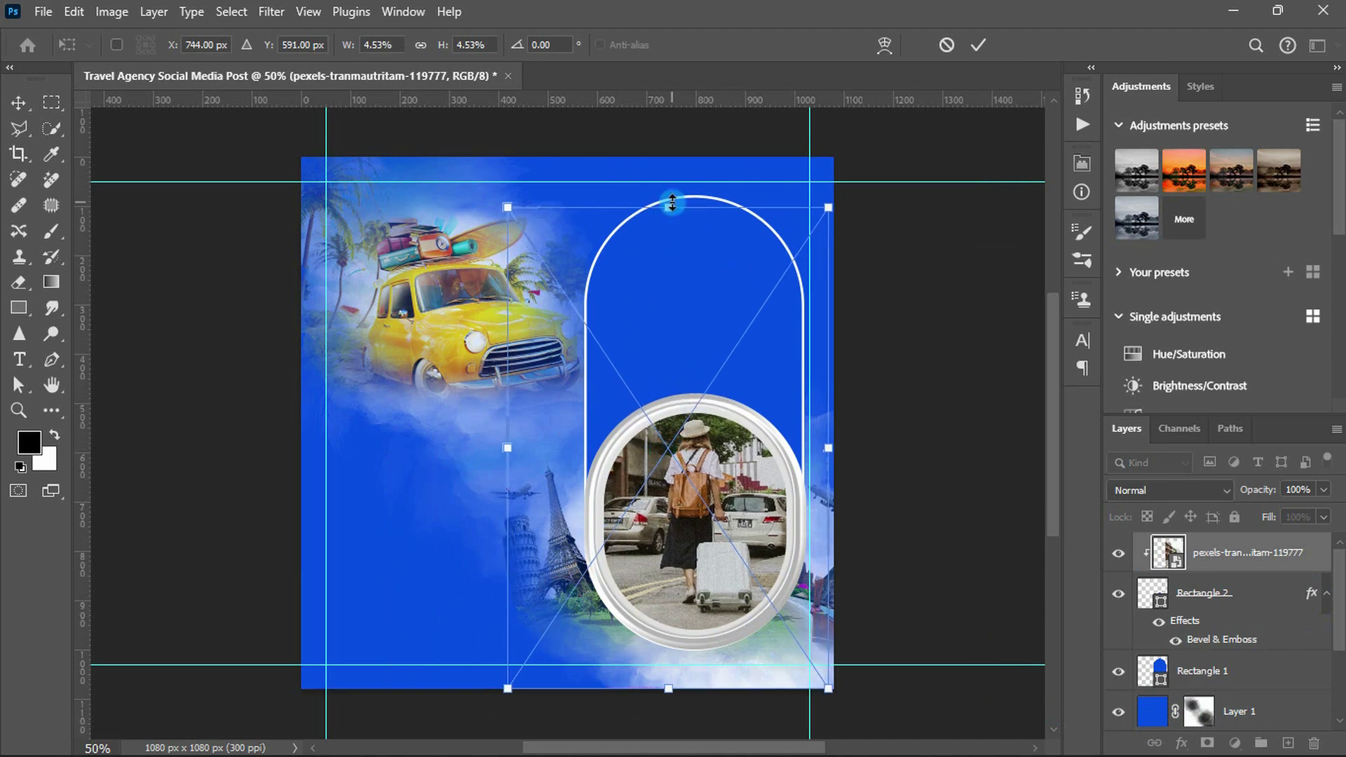
drag(673, 205, 670, 277)
key(Return)
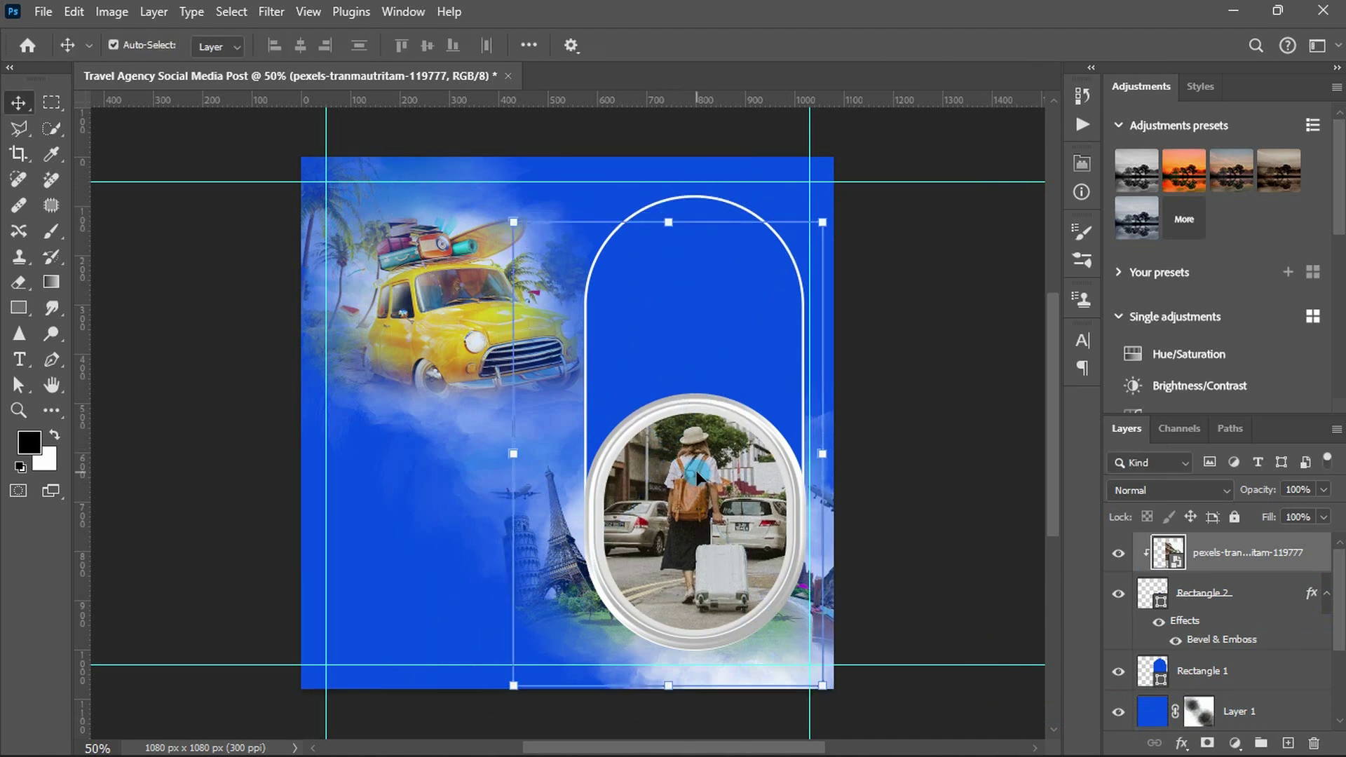
- Place the backpacker photo below the oval frame, clip it into the tall arch, and scale it to fit
drag(692, 471, 571, 420)
key(Return)
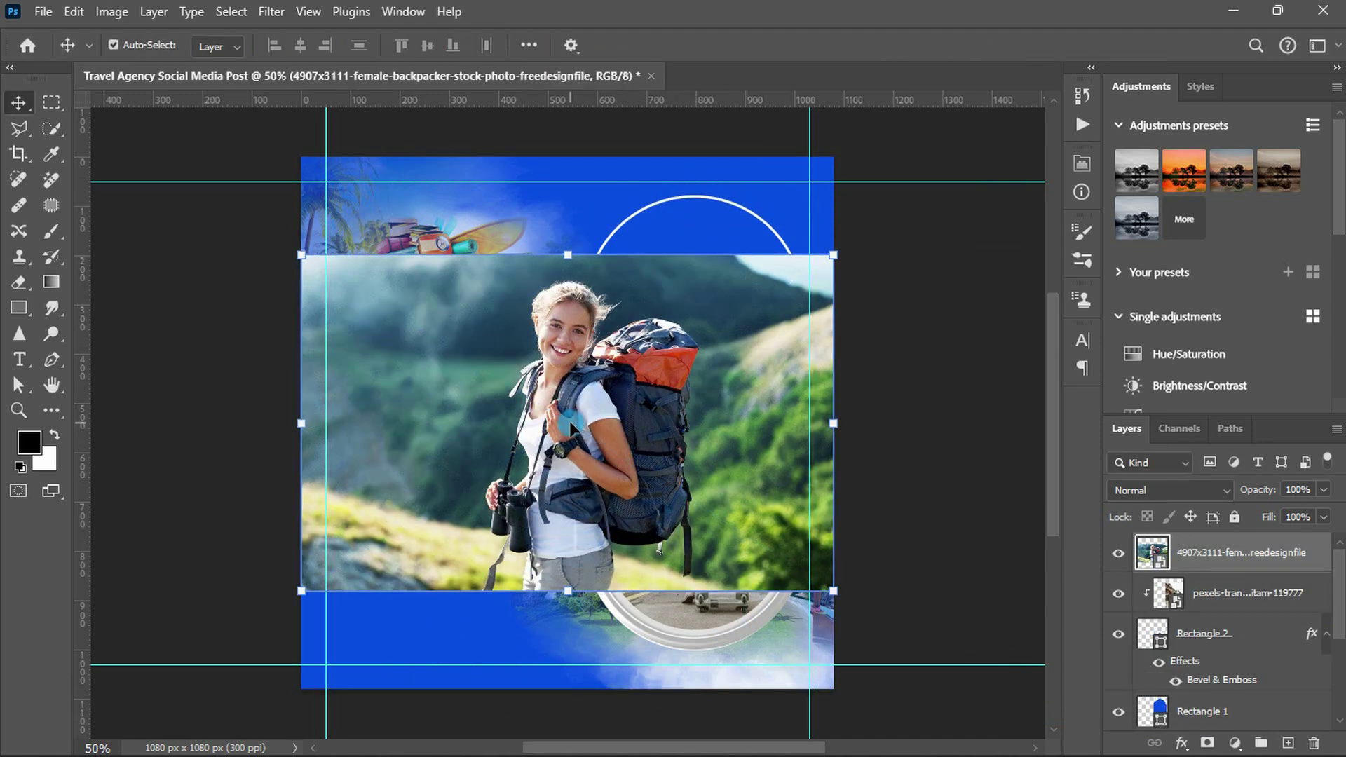
drag(1241, 552, 1203, 684)
right_click(1203, 687)
click(1187, 715)
key(ctrl+t)
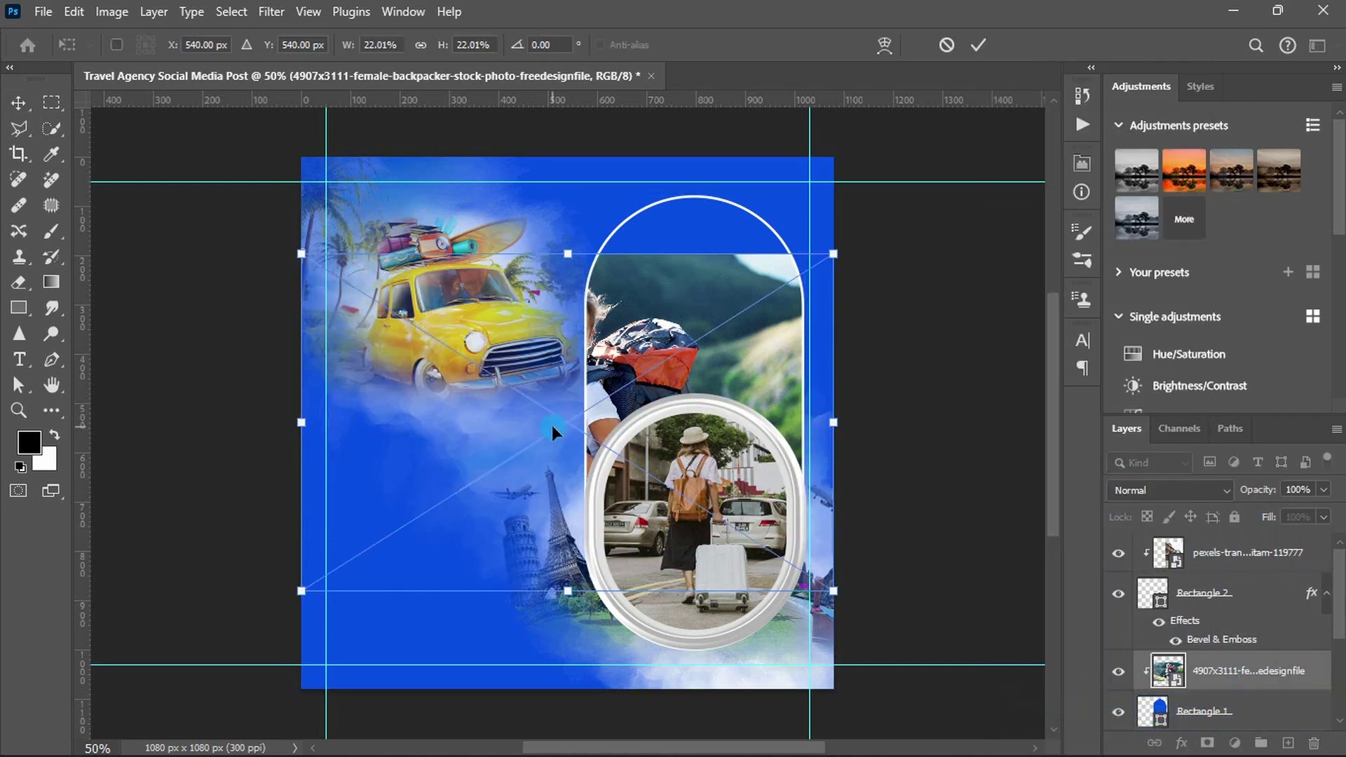
drag(553, 425, 631, 372)
mouse_move(903, 365)
mouse_down()
mouse_move(956, 365)
mouse_move(935, 351)
mouse_up()
mouse_move(667, 182)
mouse_down()
mouse_move(672, 211)
mouse_move(668, 187)
mouse_up()
key(shift+Down)
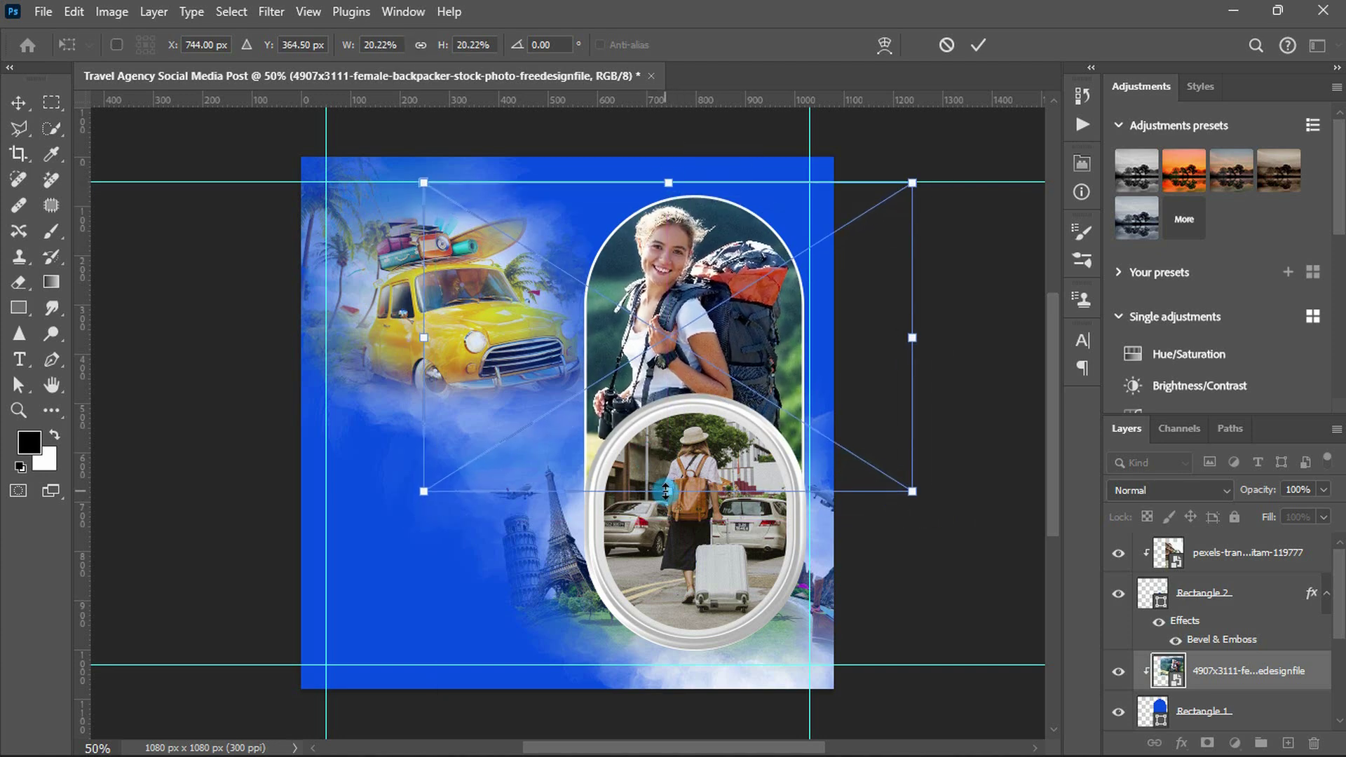
key(Return)
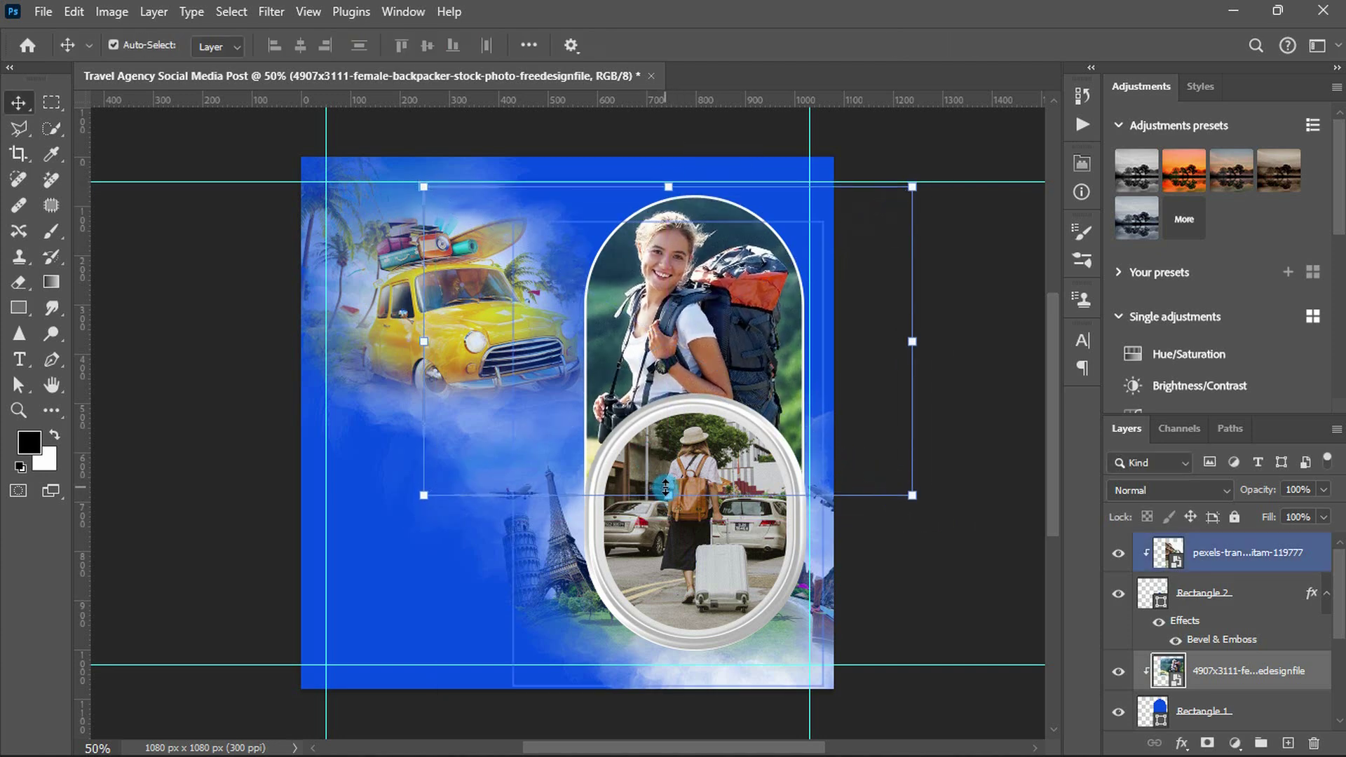
click(1229, 553)
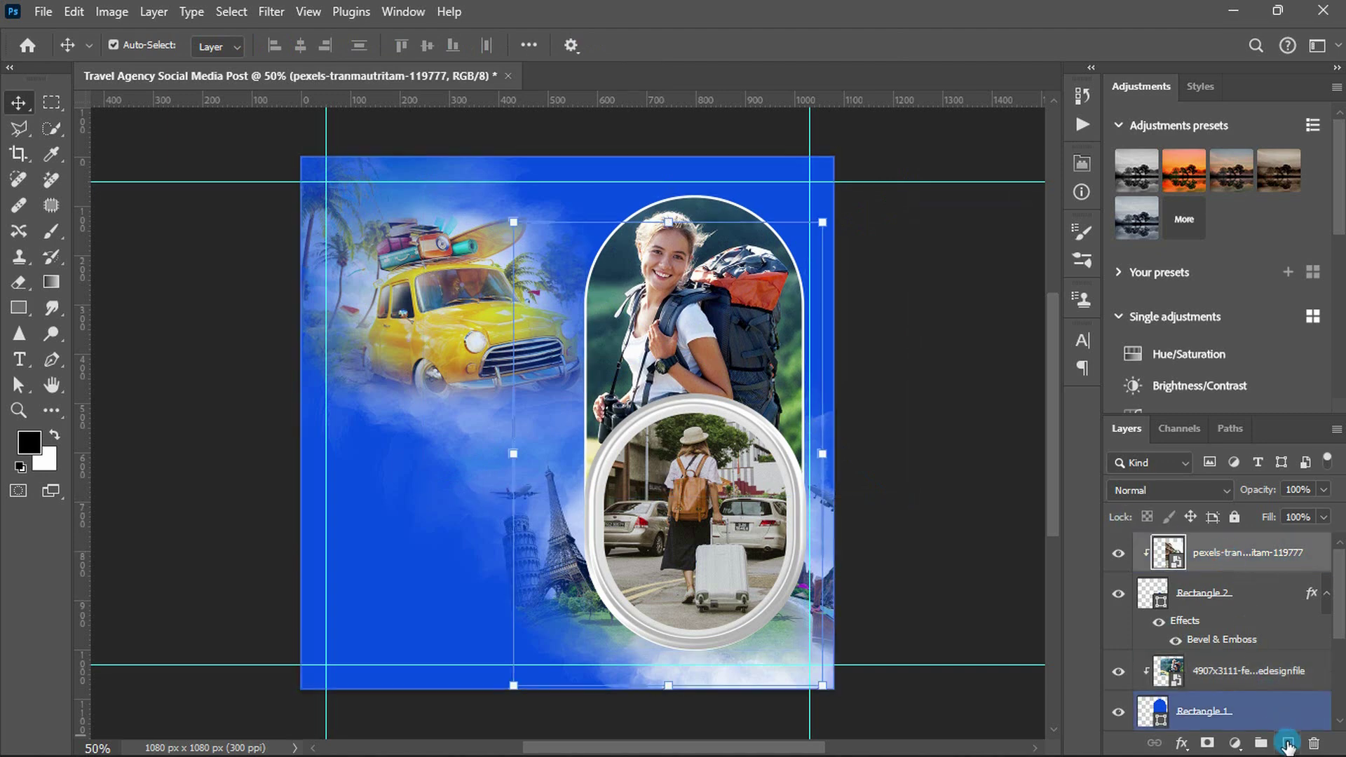
- Create a new Clouds layer and choose the Clouds_22 cloud brush
key(ctrl+shift+alt+n)
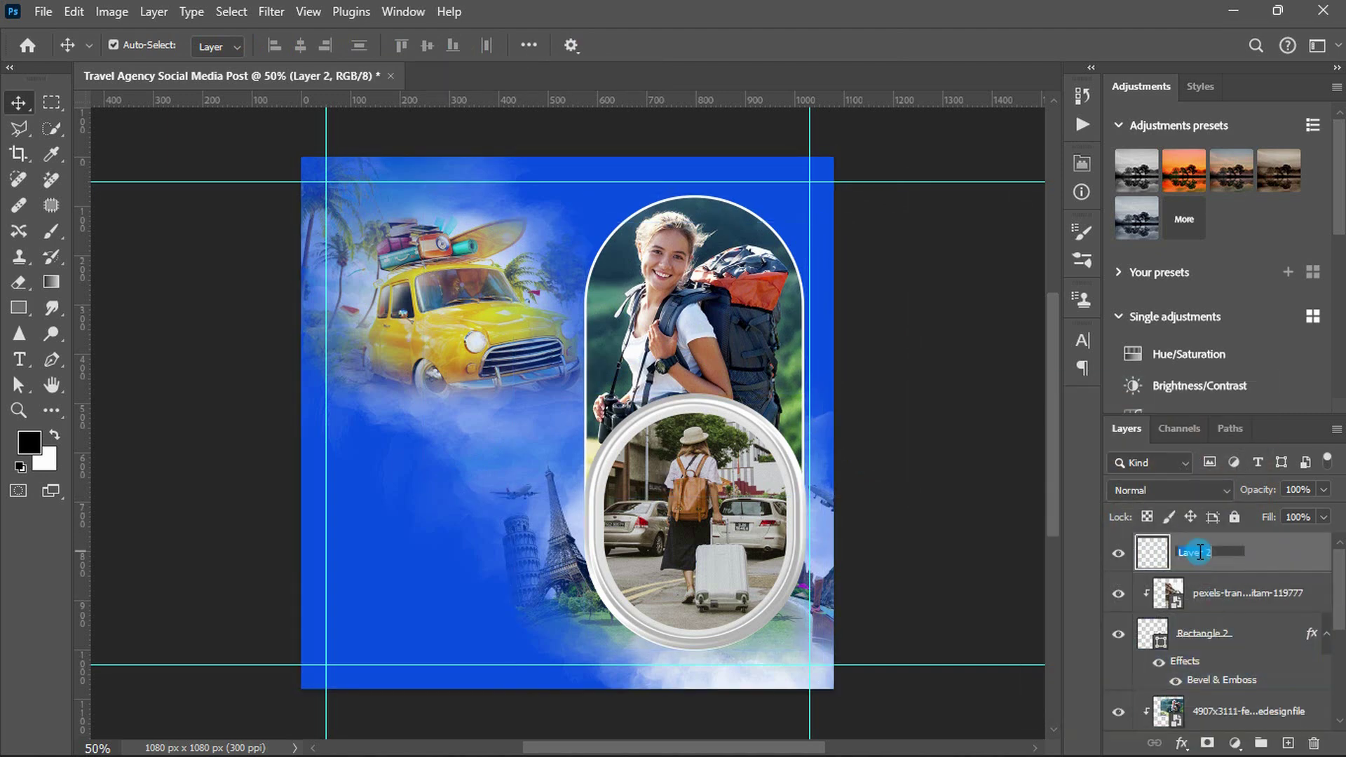
text(Clouds)
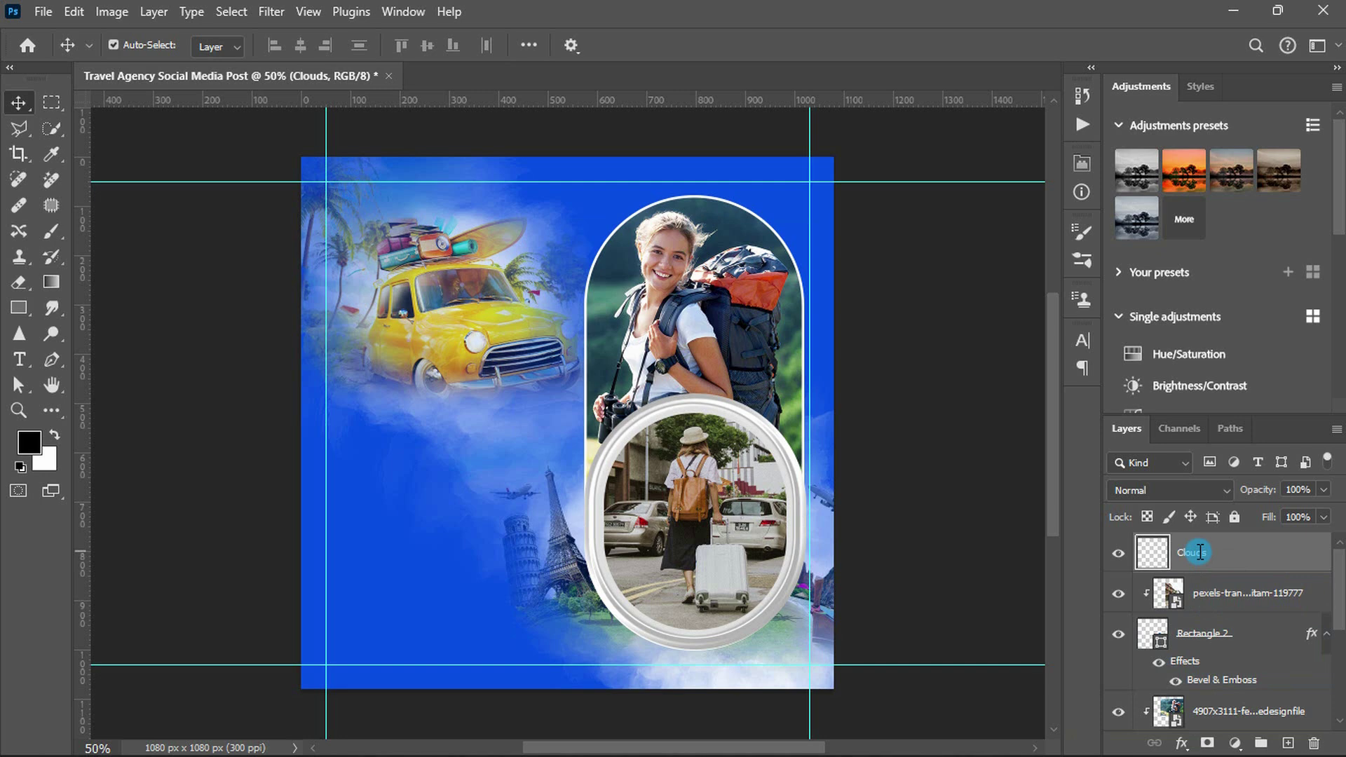
click(1078, 231)
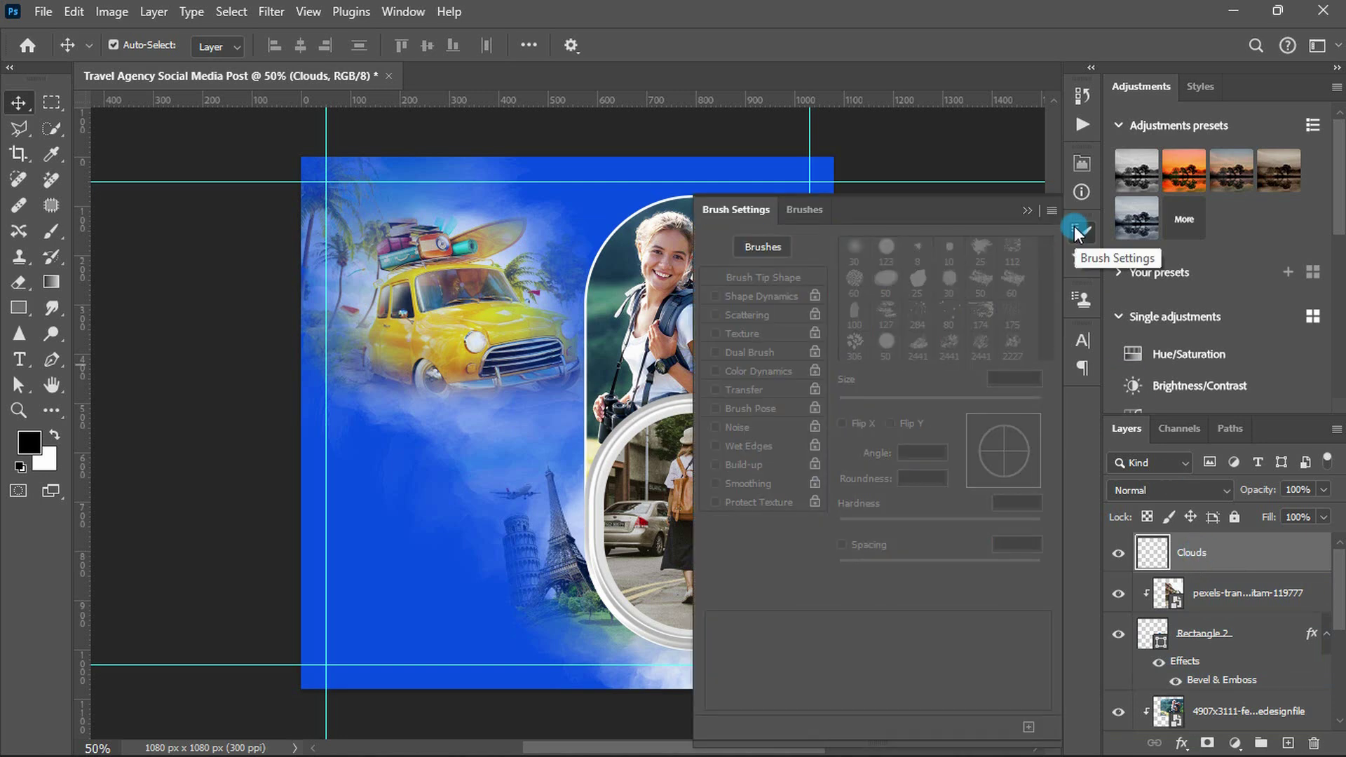
key(b)
scroll(1048, 272, down, 3)
scroll(1048, 272, down, 3)
scroll(1047, 272, down, 3)
scroll(1047, 272, down, 3)
scroll(1048, 272, up, 1)
scroll(1047, 272, up, 1)
click(946, 315)
scroll(947, 321, down, 1)
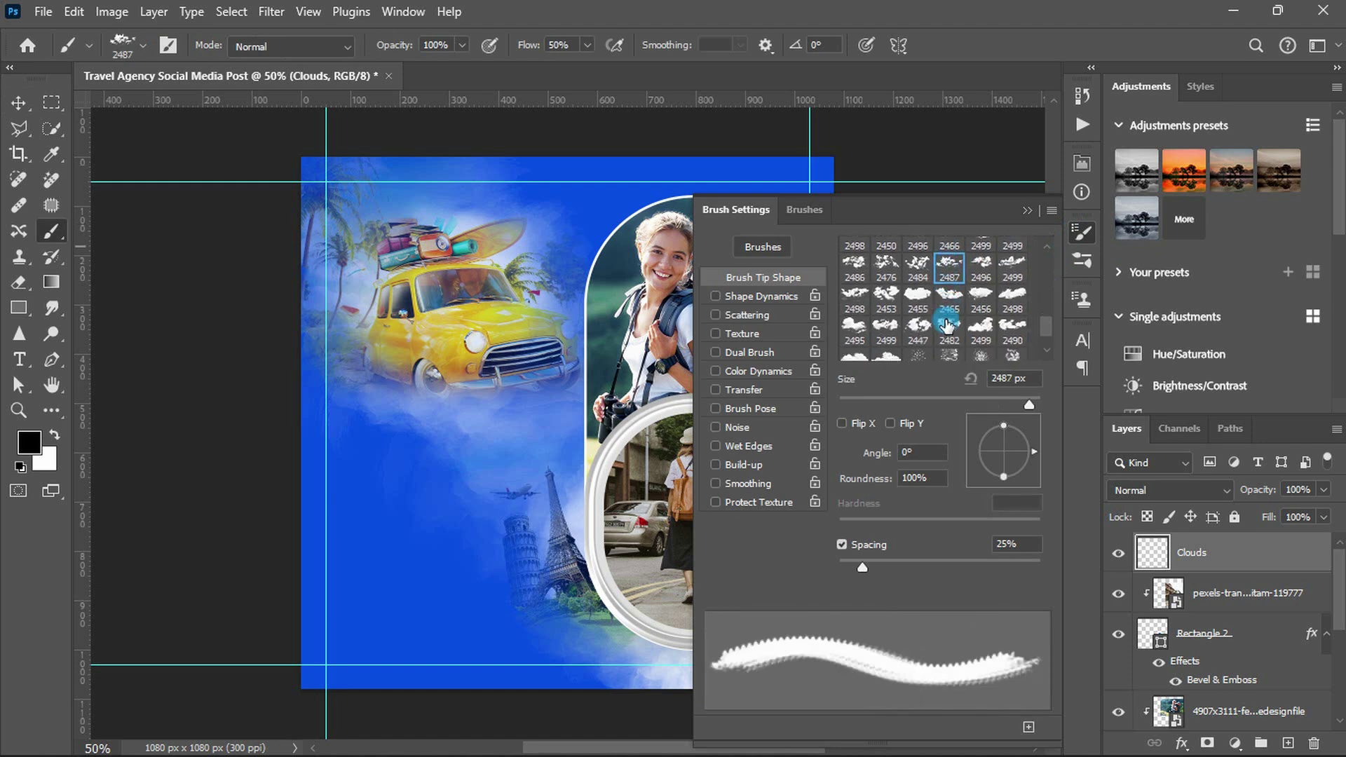
scroll(946, 324, up, 1)
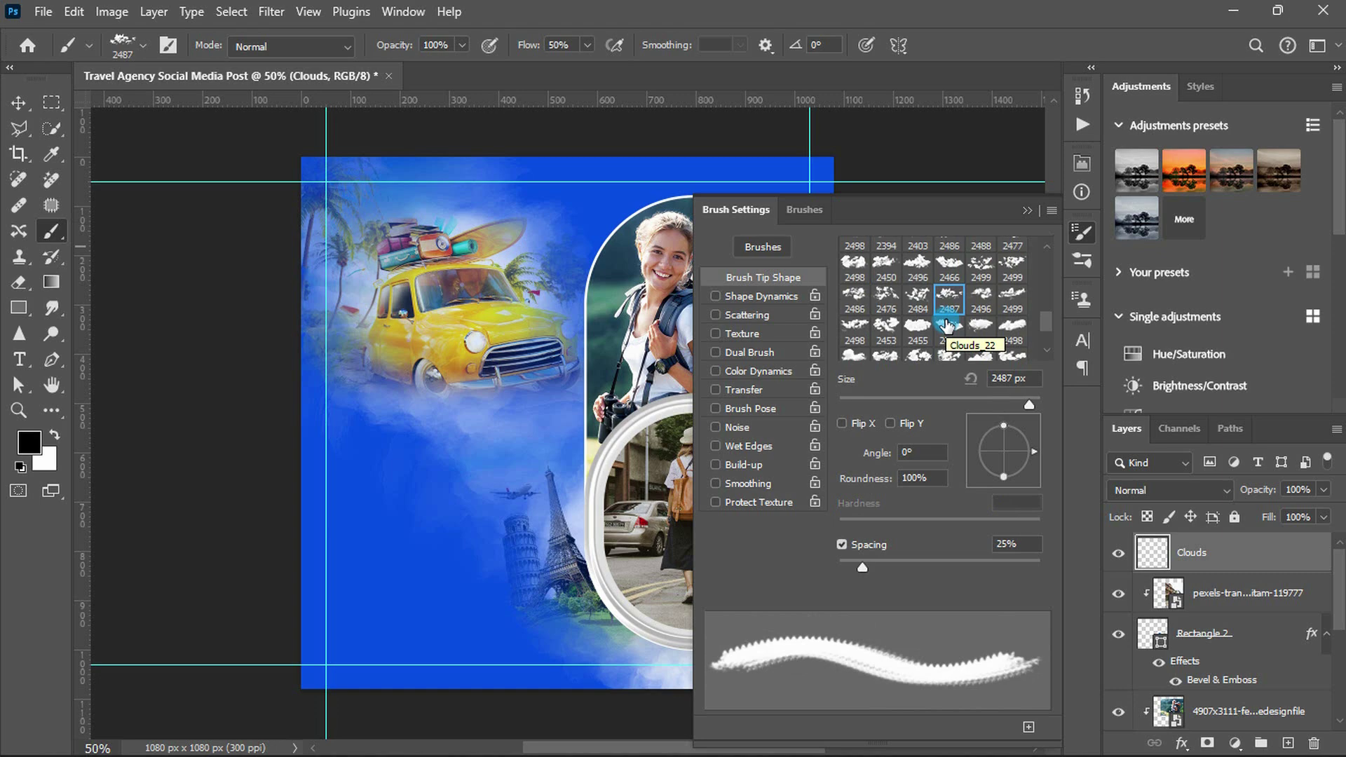
click(854, 301)
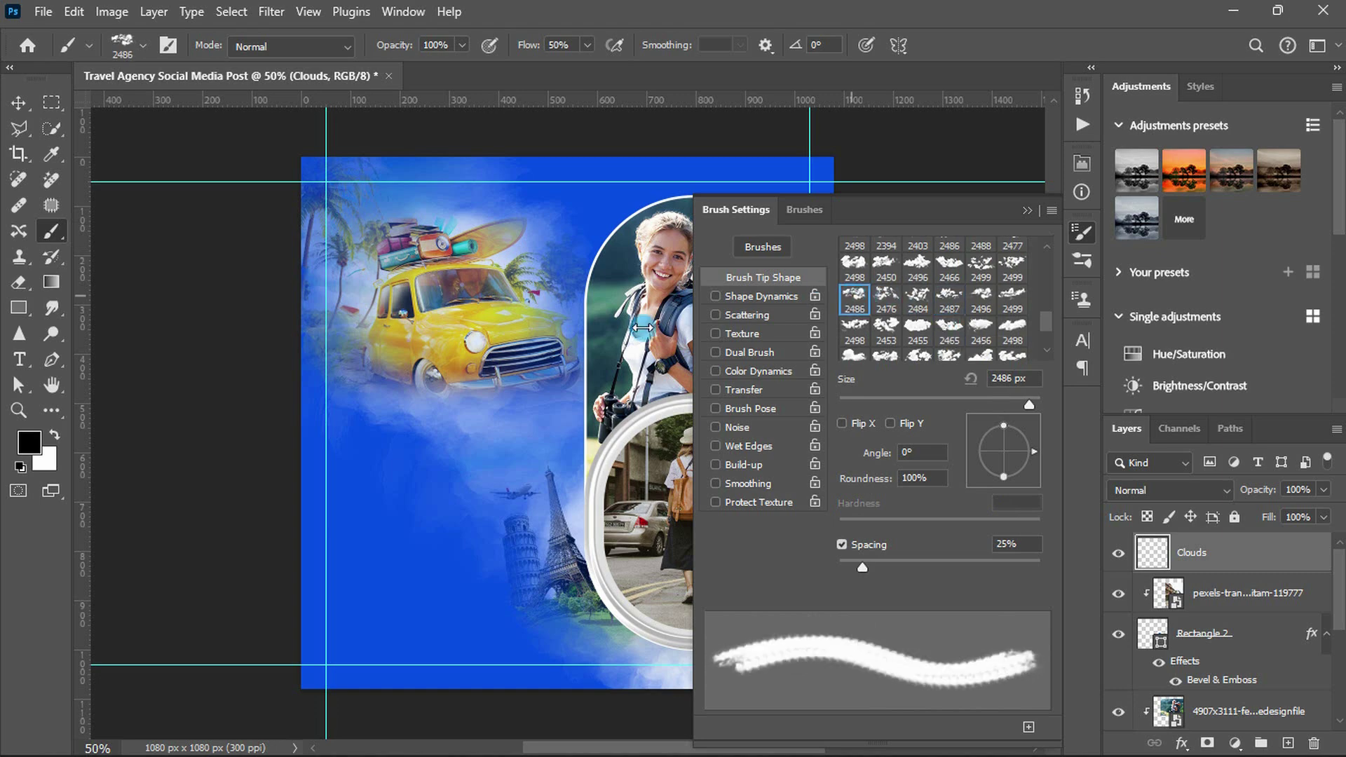
click(945, 300)
click(976, 223)
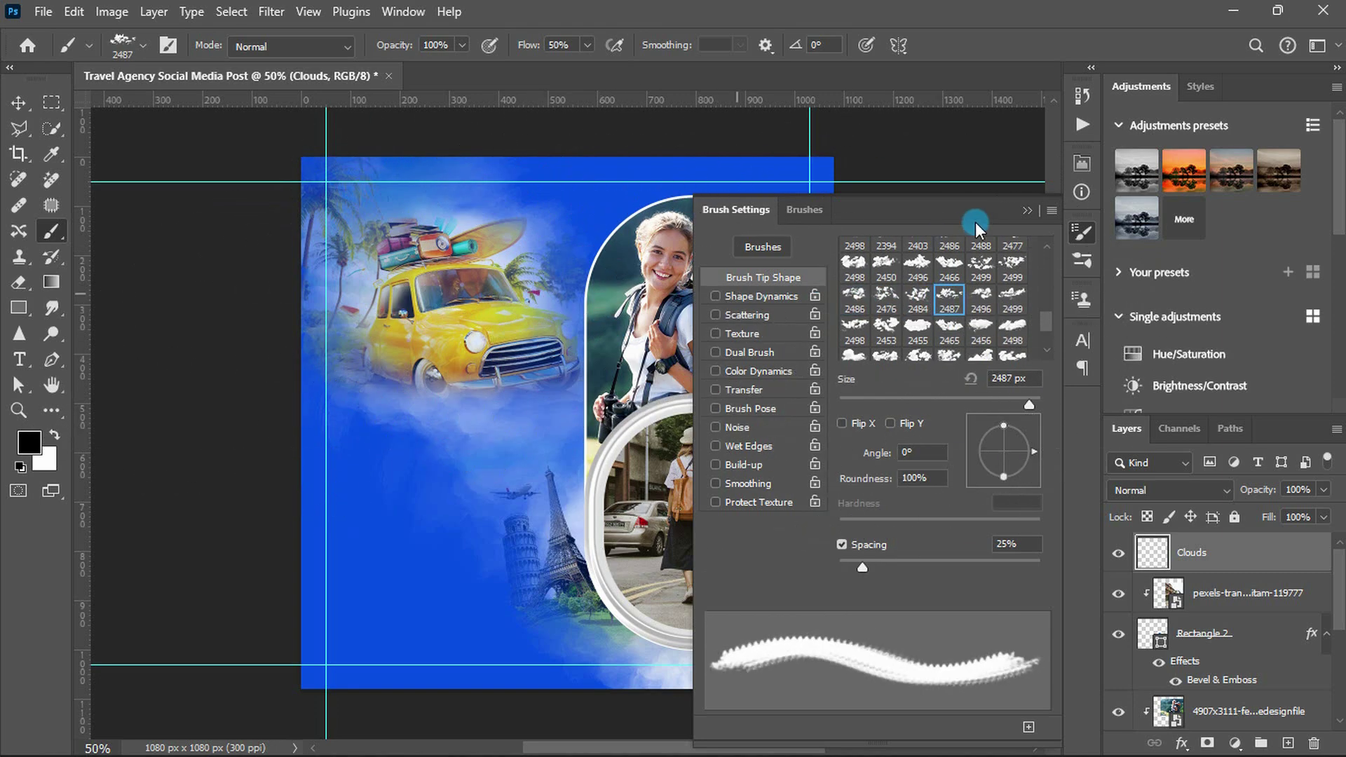
click(1032, 216)
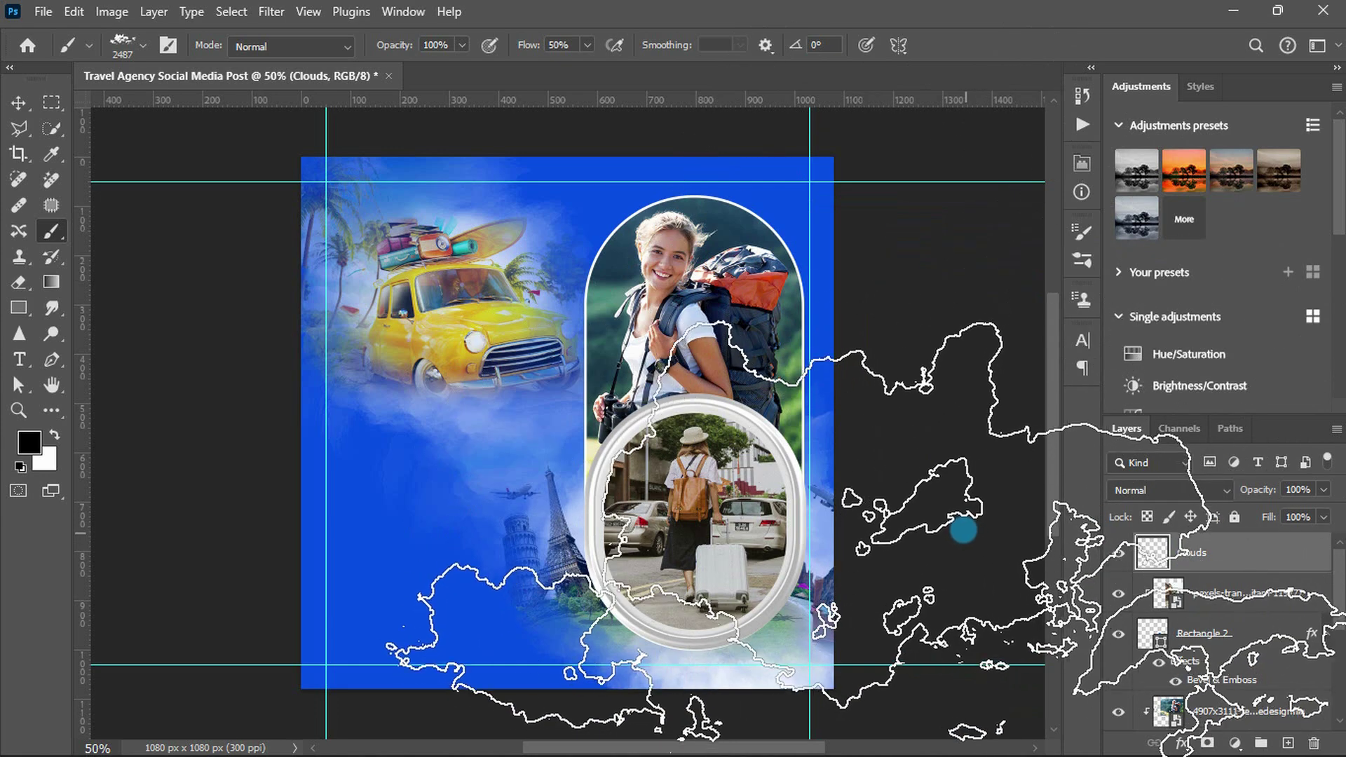
- Set a smaller white cloud brush tip and paint clouds beside the arch's upper right
key(bracketleft)
key(bracketleft)
key(bracketleft)
key(x)
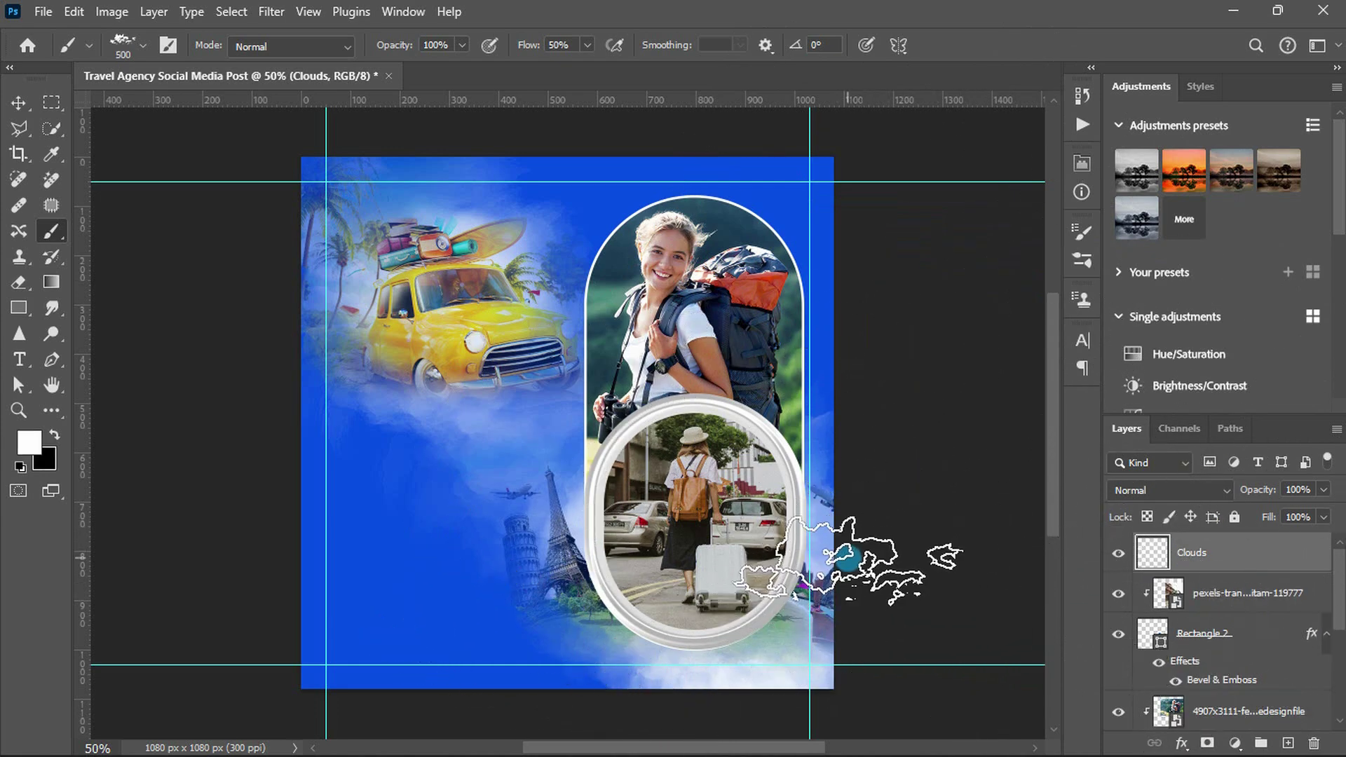
click(1084, 231)
click(949, 261)
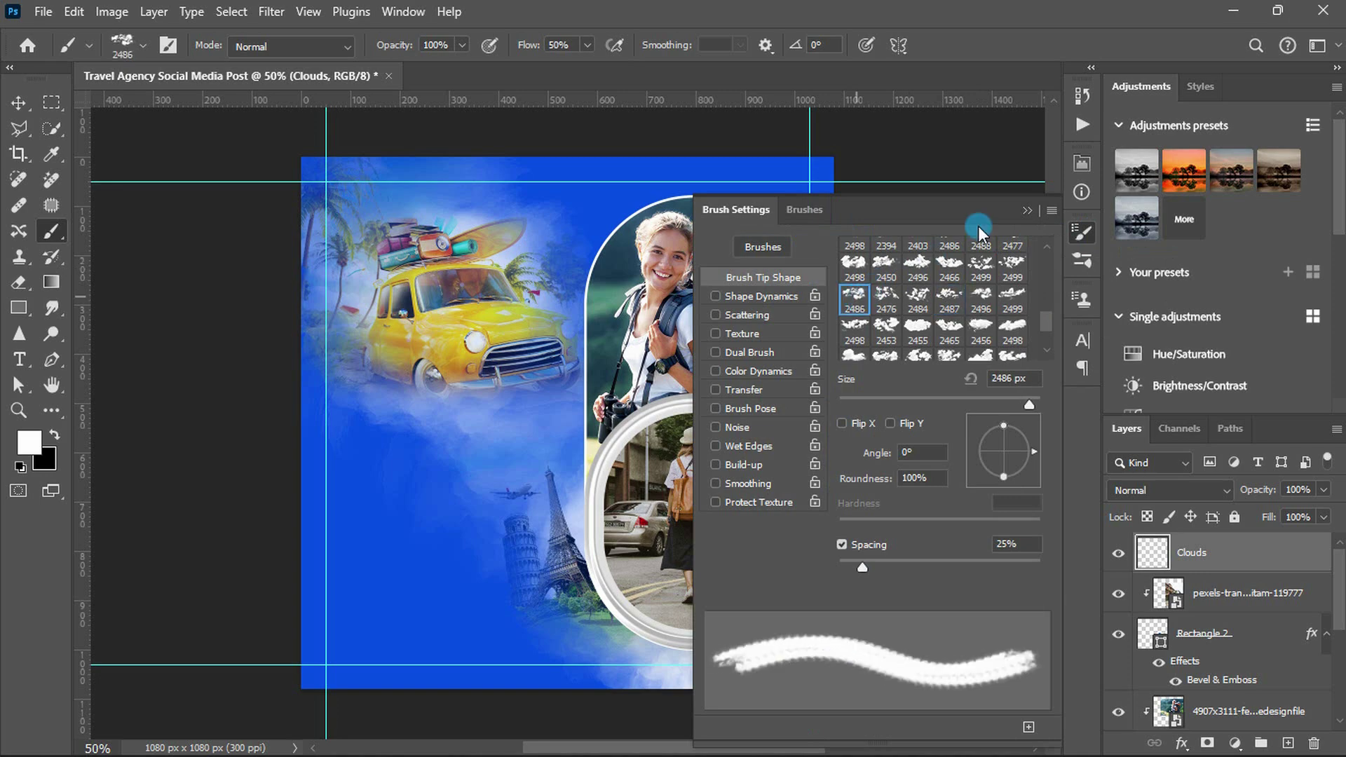
click(1027, 209)
key(bracketleft)
key(bracketleft)
key(bracketleft)
key(bracketleft)
key(bracketleft)
key(bracketleft)
key(bracketleft)
key(bracketleft)
key(bracketleft)
- Paint more white clouds along the bottom centre of the post
key(bracketleft)
key(bracketleft)
key(bracketleft)
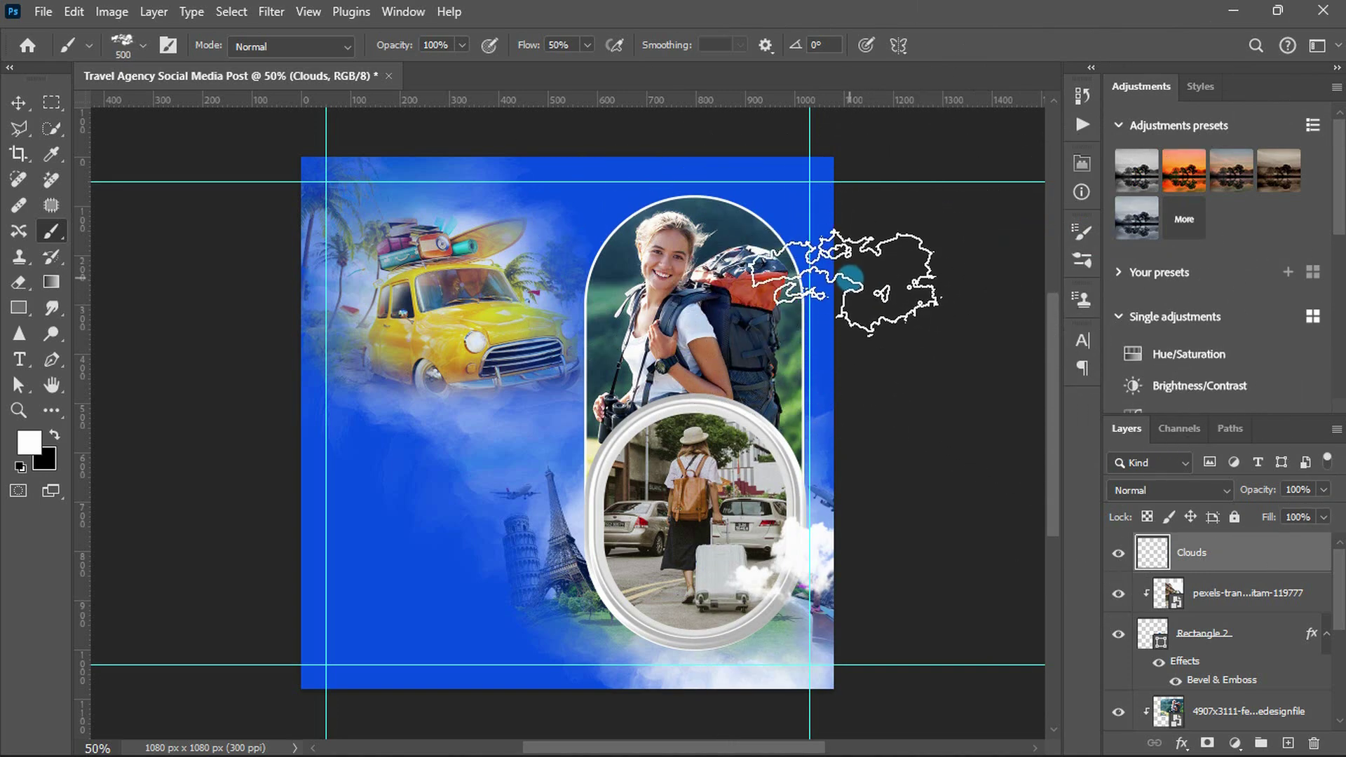
click(845, 280)
key(bracketright)
key(bracketleft)
click(579, 640)
click(579, 640)
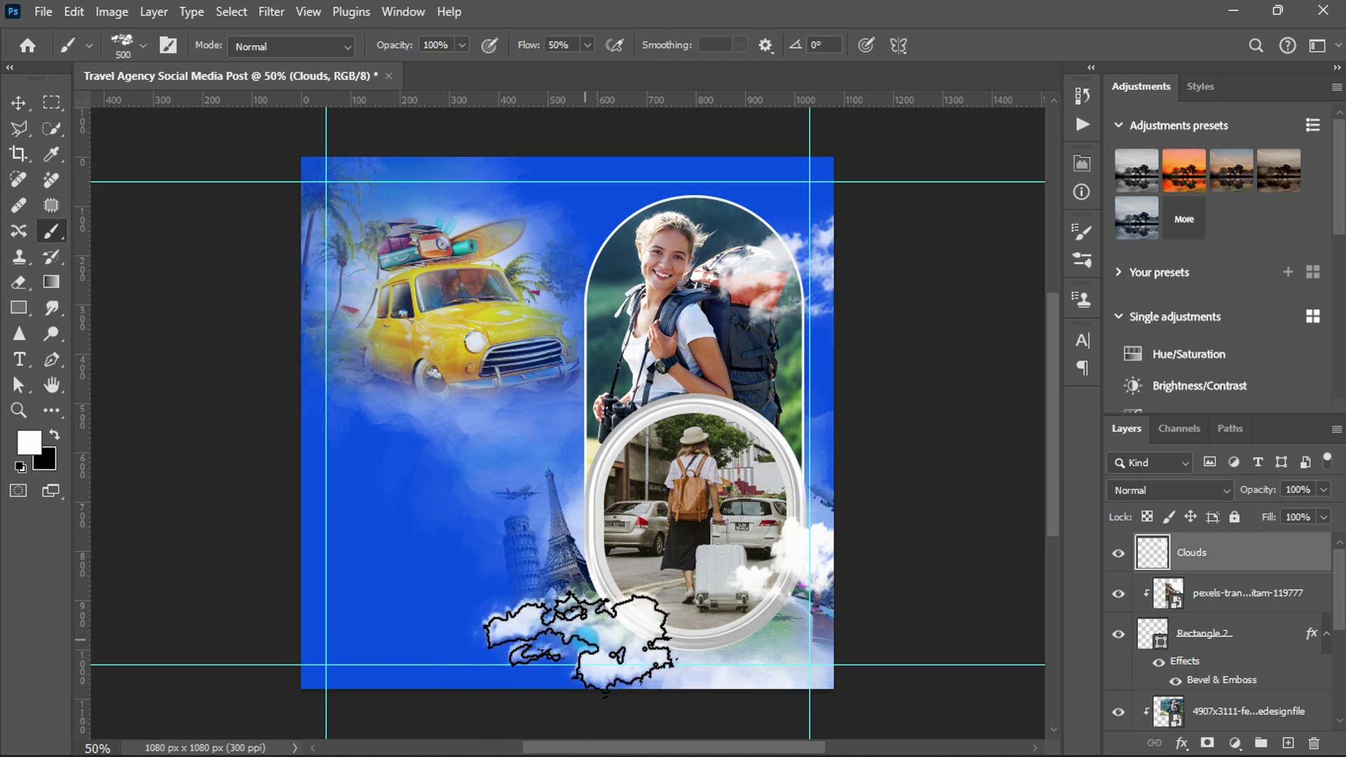
key(v)
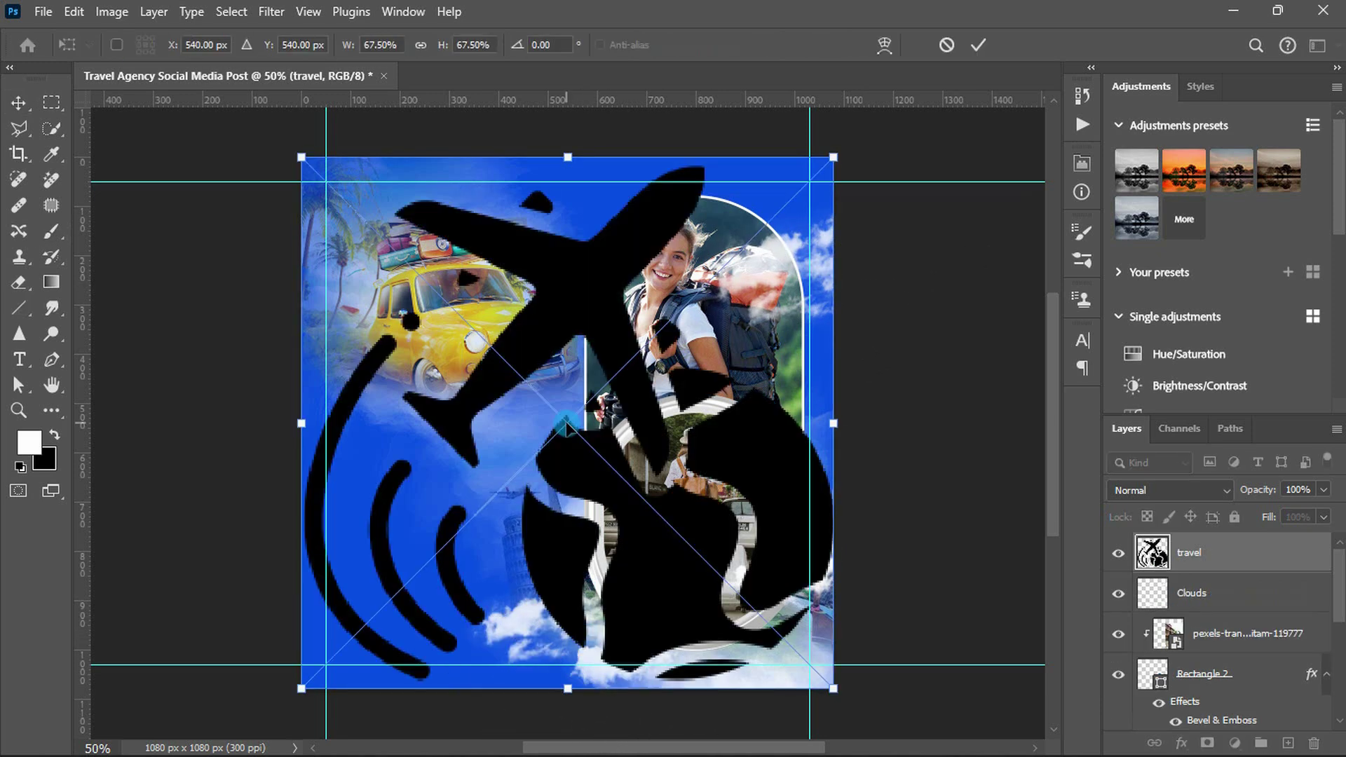
- Scale the plane-and-globe logo down to 4%
double_click(378, 44)
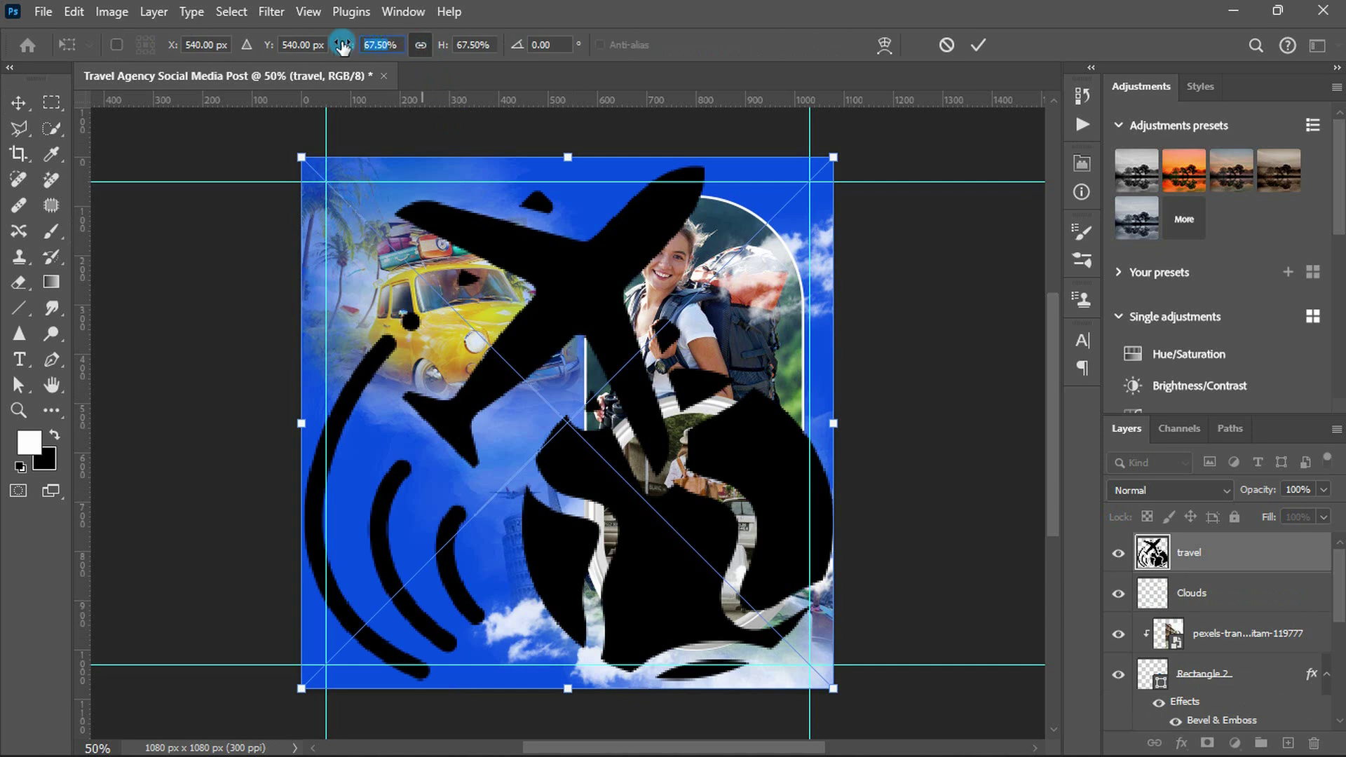
text(4)
key(Return)
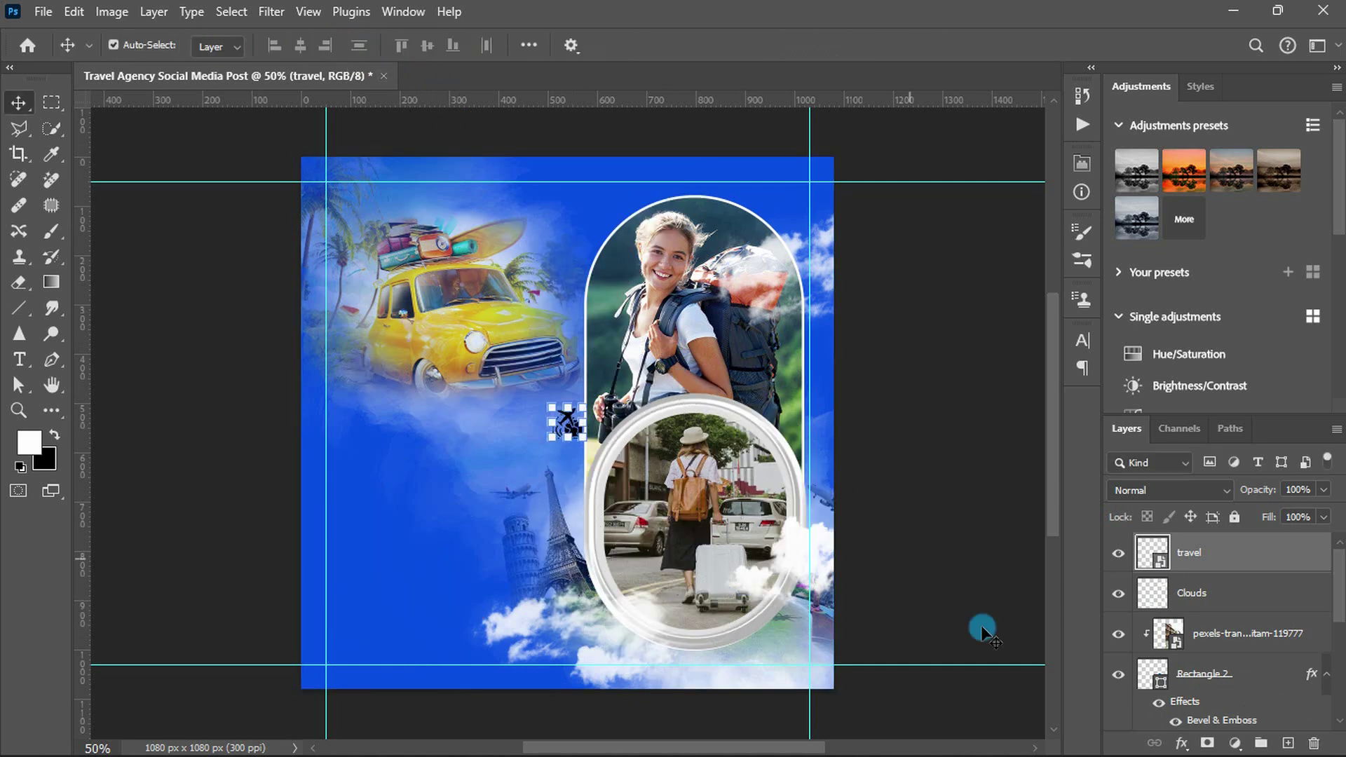
- Give the logo a white Color Overlay at 100% Normal and move it top-left
click(1181, 744)
click(1185, 657)
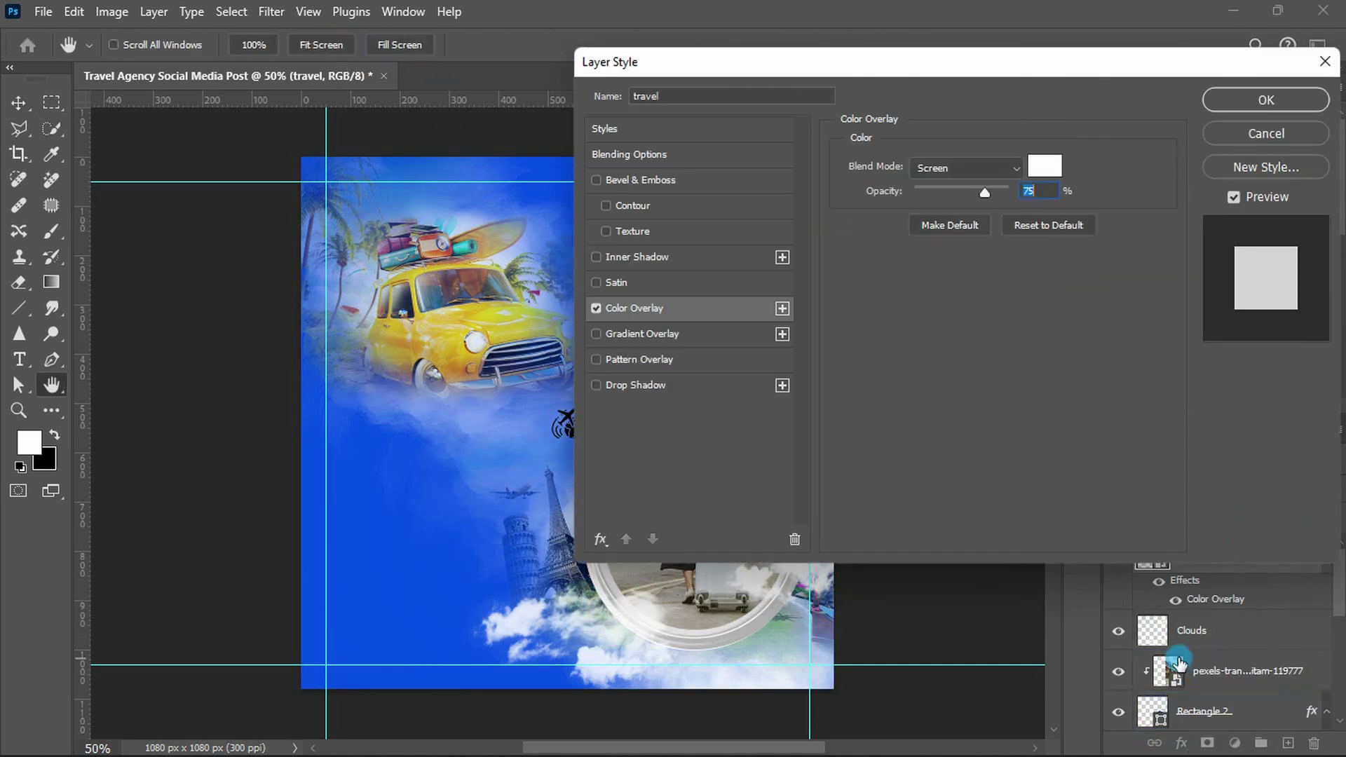
click(1023, 183)
text(100)
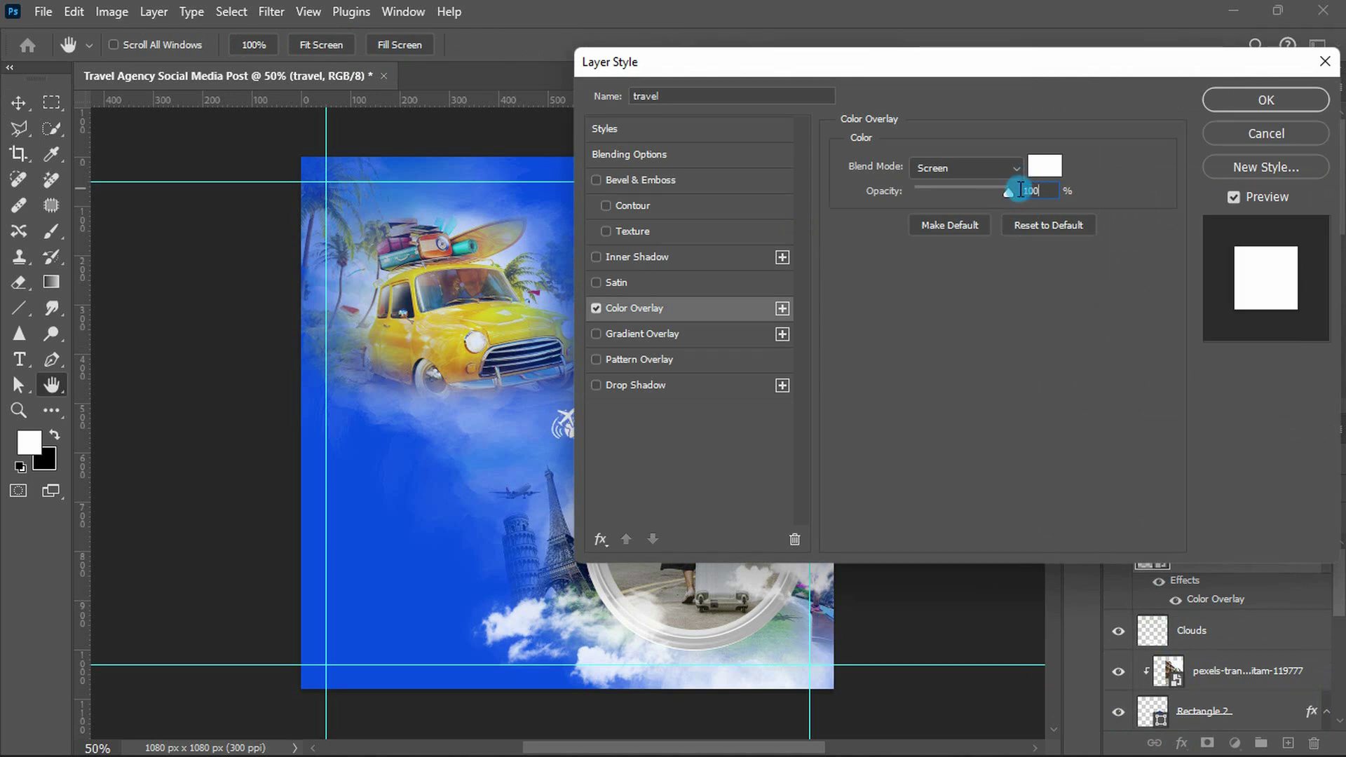
click(1010, 169)
click(1049, 166)
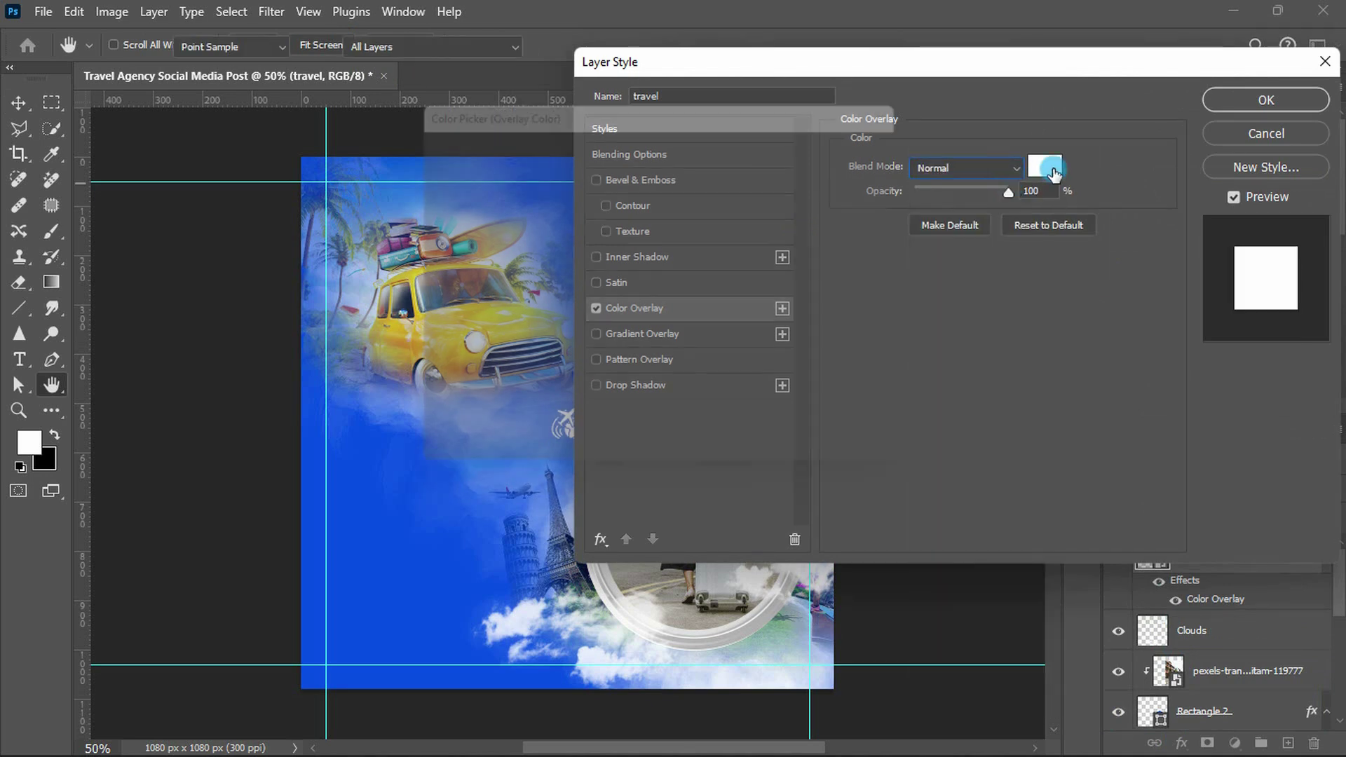
key(Return)
key(Return)
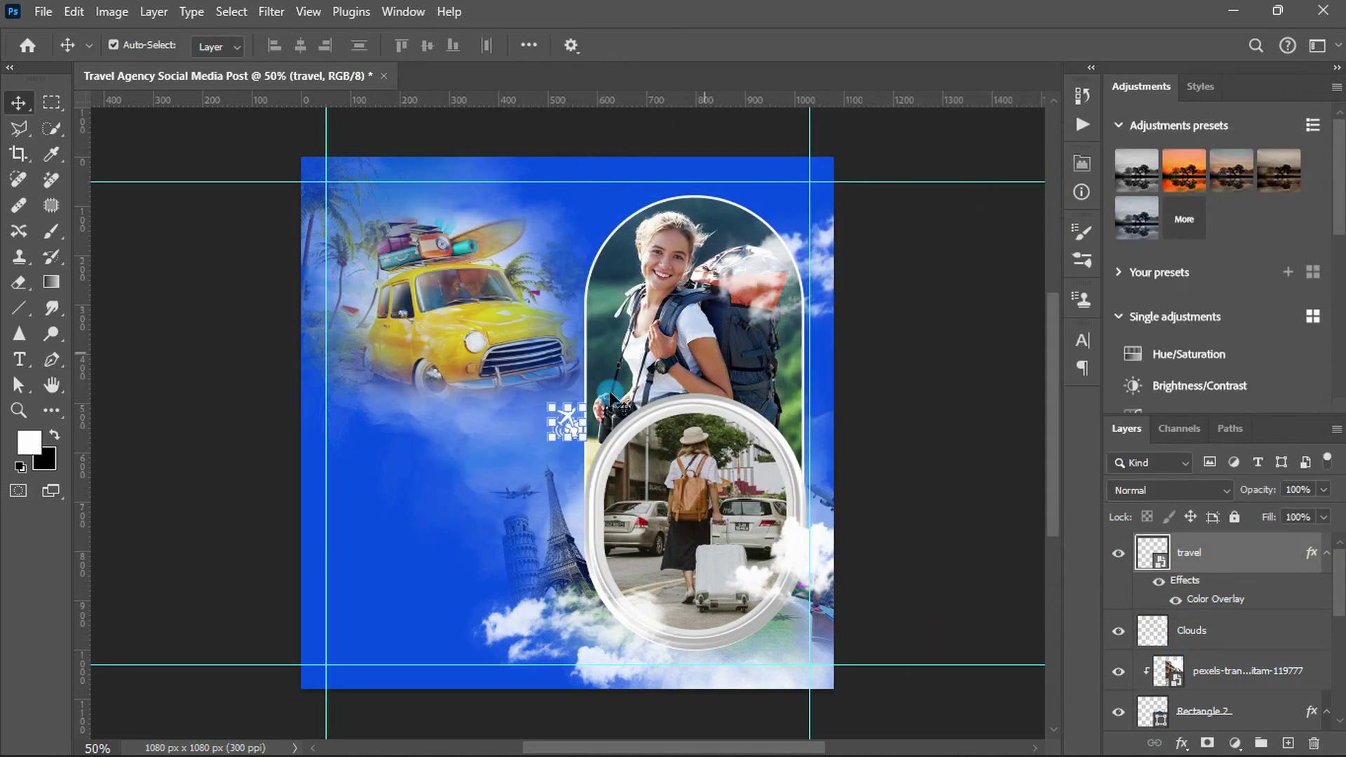
drag(570, 425, 347, 204)
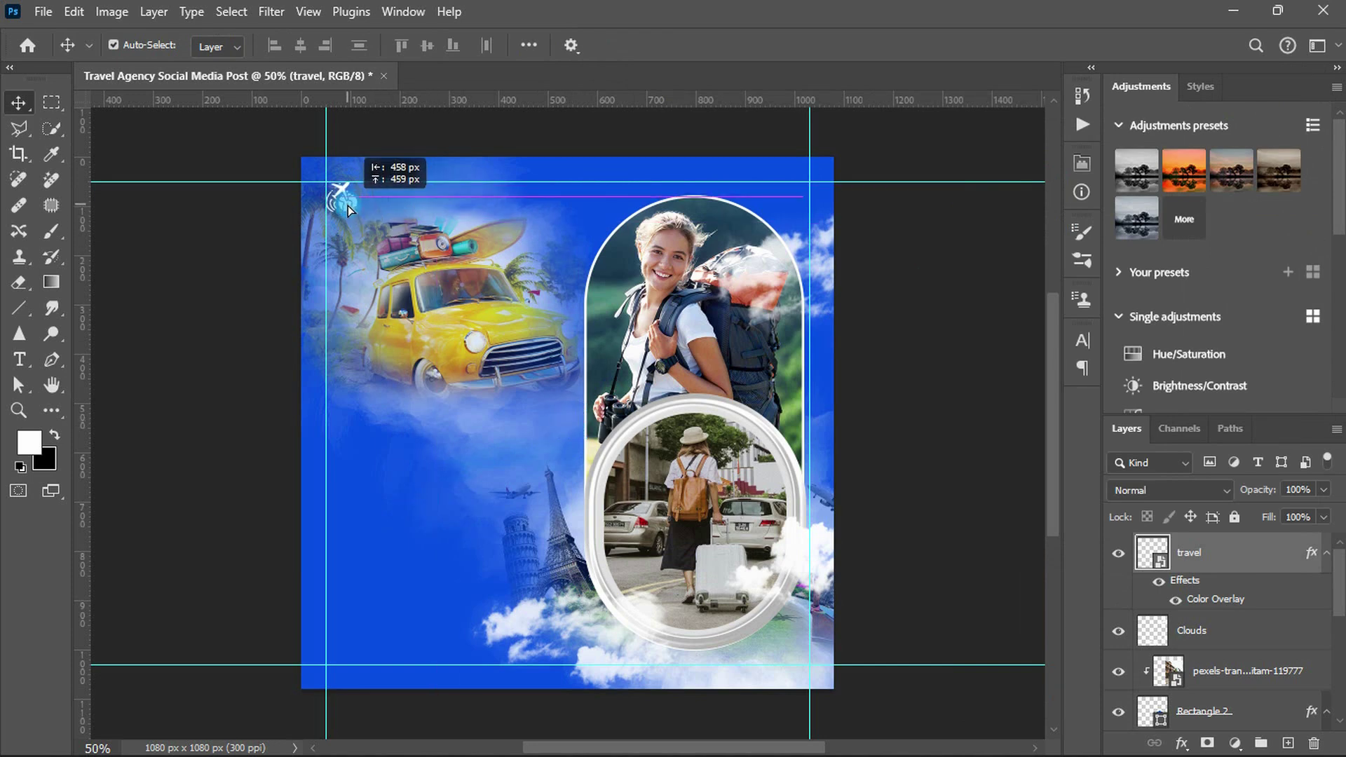
- Add the TRAVEL text in Archivo Black 8 pt beside the logo
key(t)
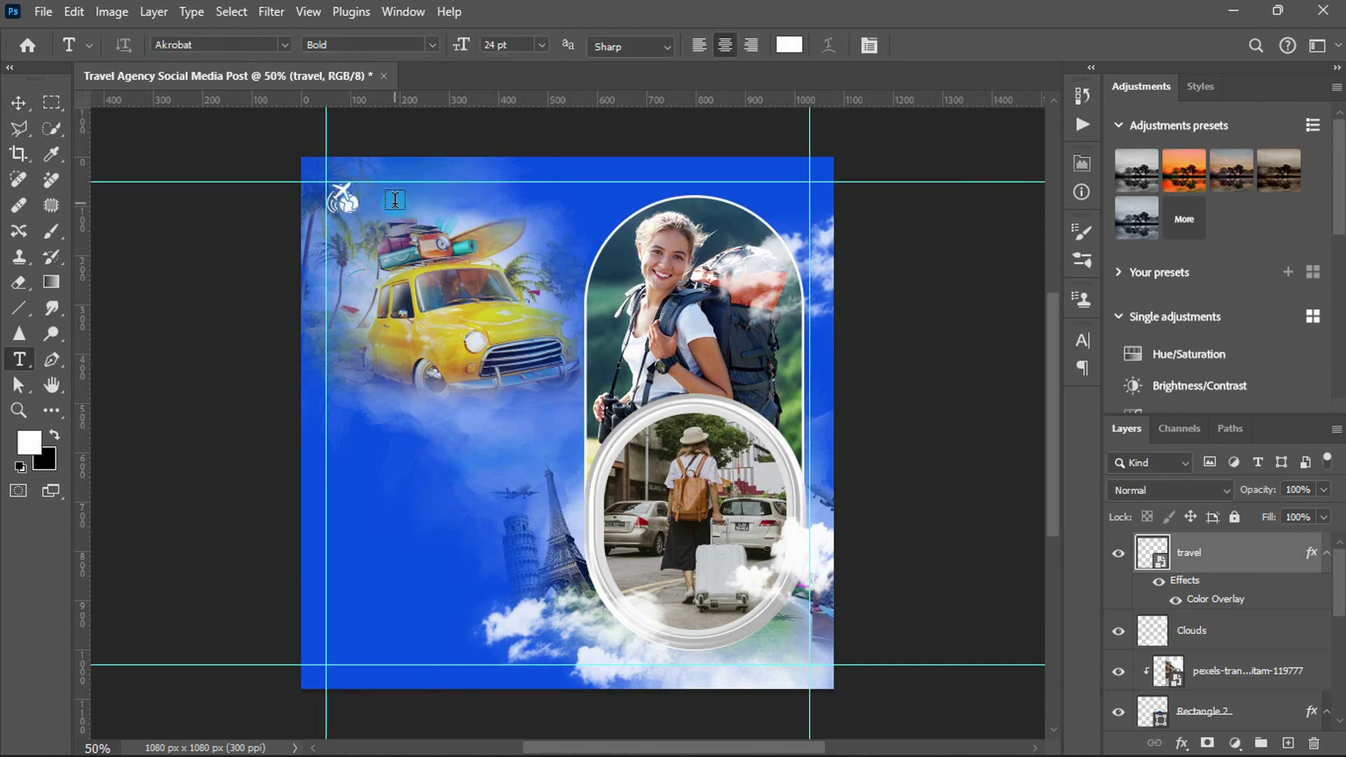
click(394, 199)
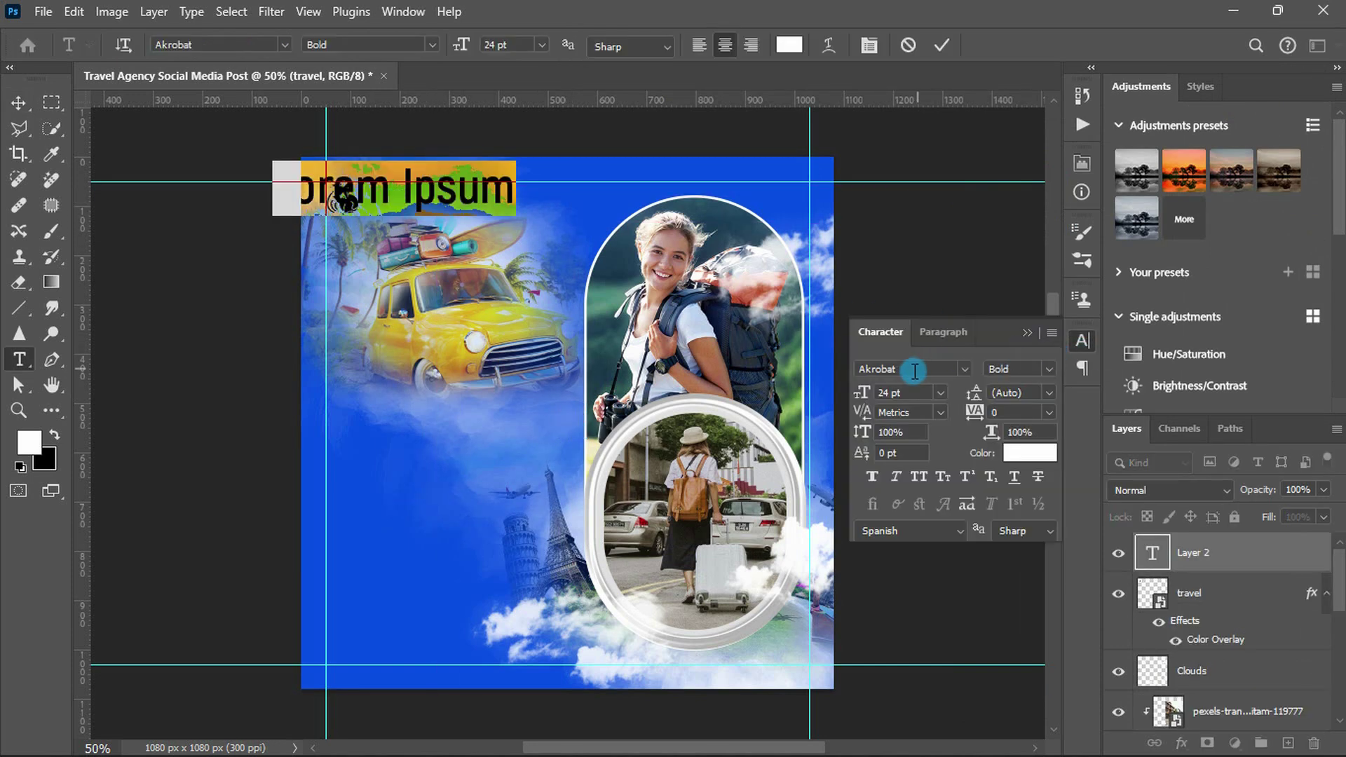
click(912, 369)
text(Archi)
key(Return)
key(Tab)
key(Return)
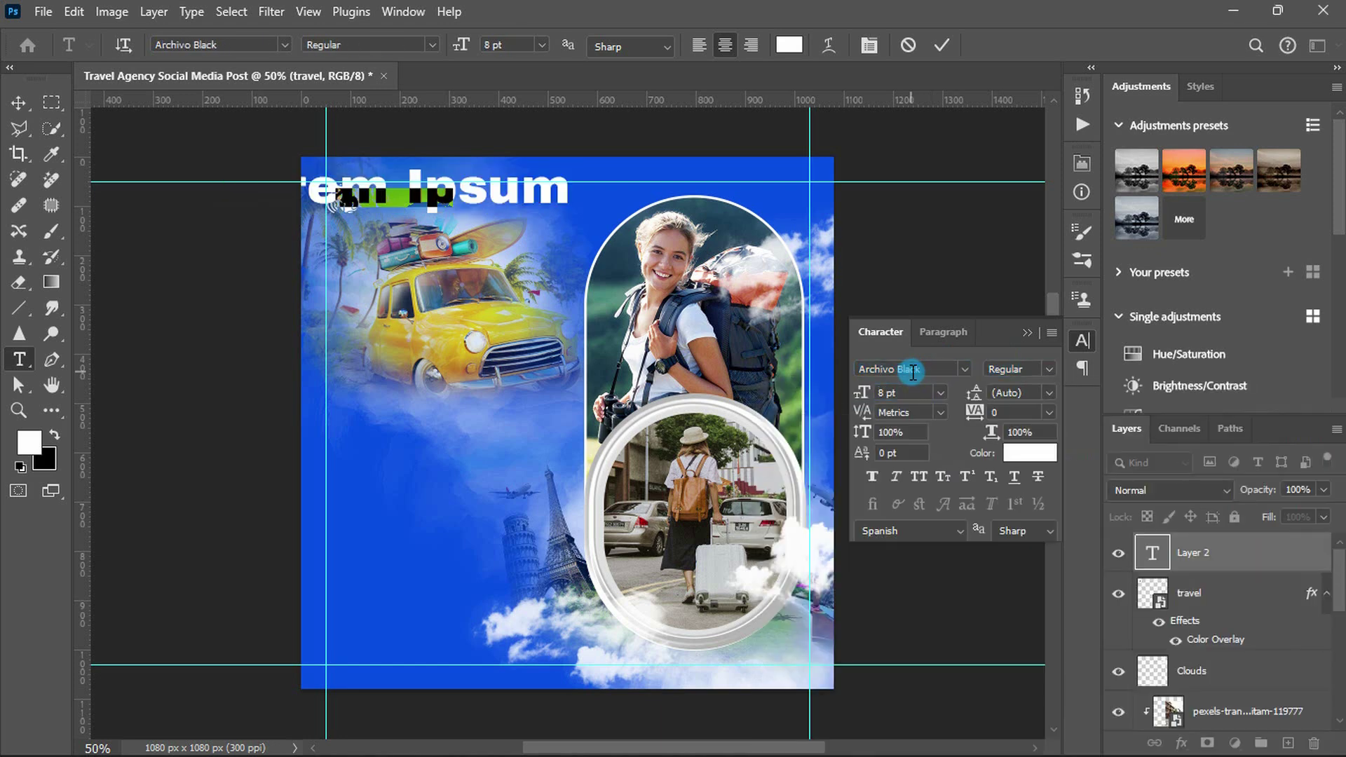
key(ctrl+Return)
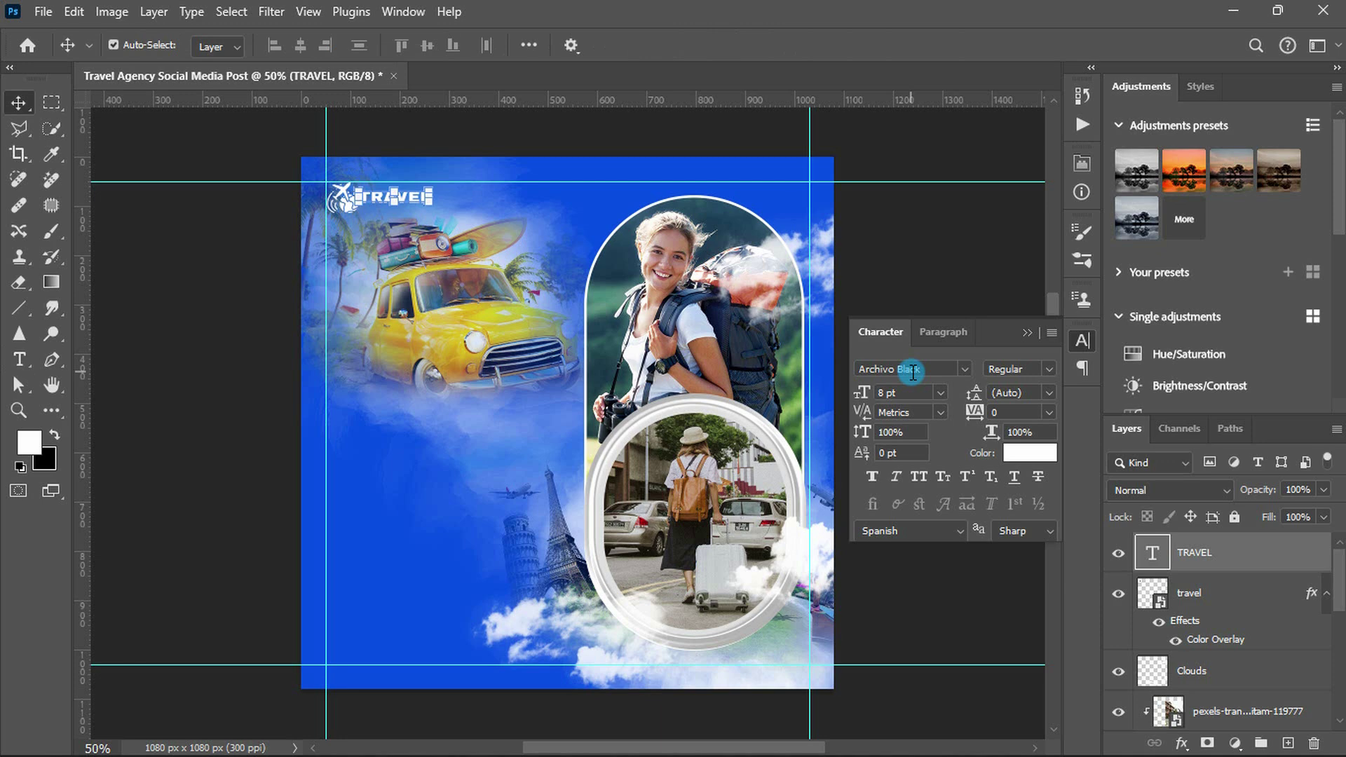
drag(402, 195, 408, 188)
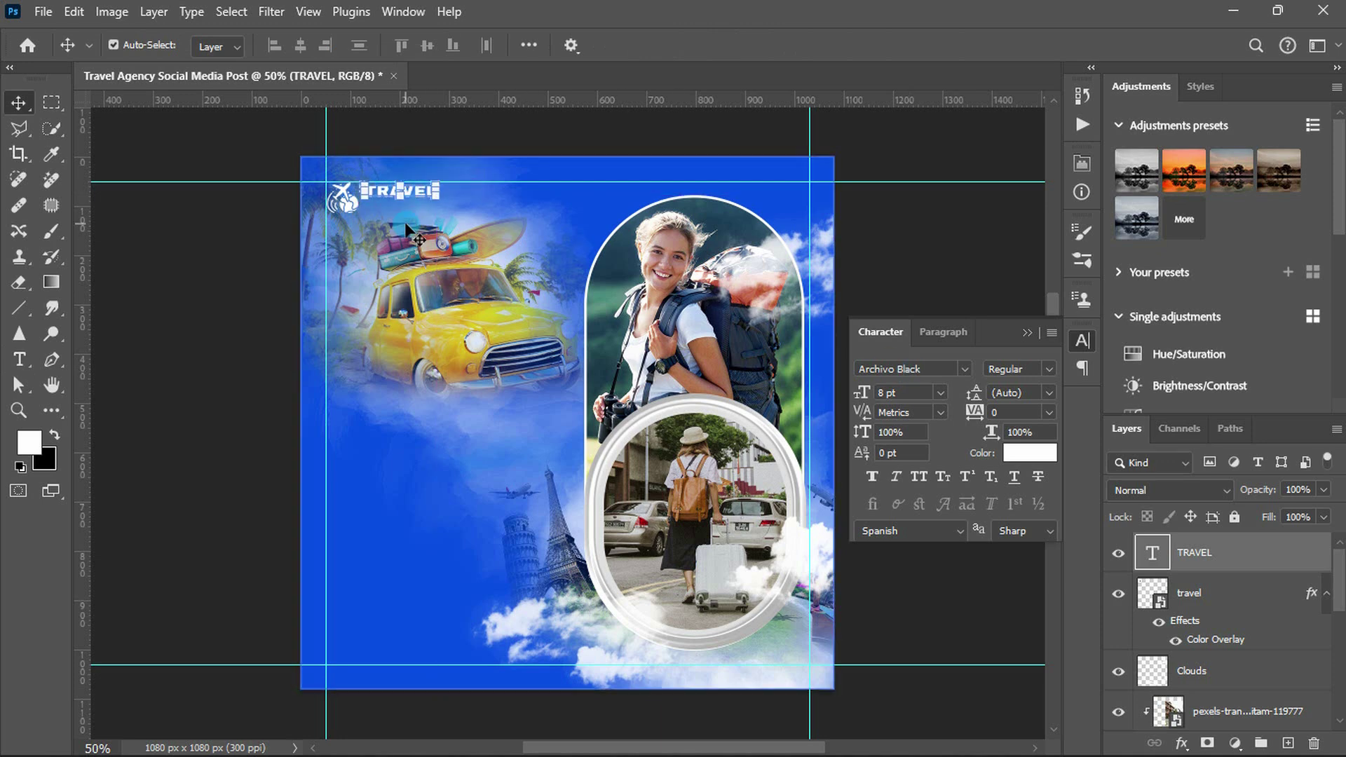
- Add 'your explore' in Akrobat Bold 7 pt, tucked just under TRAVEL
key(t)
click(405, 222)
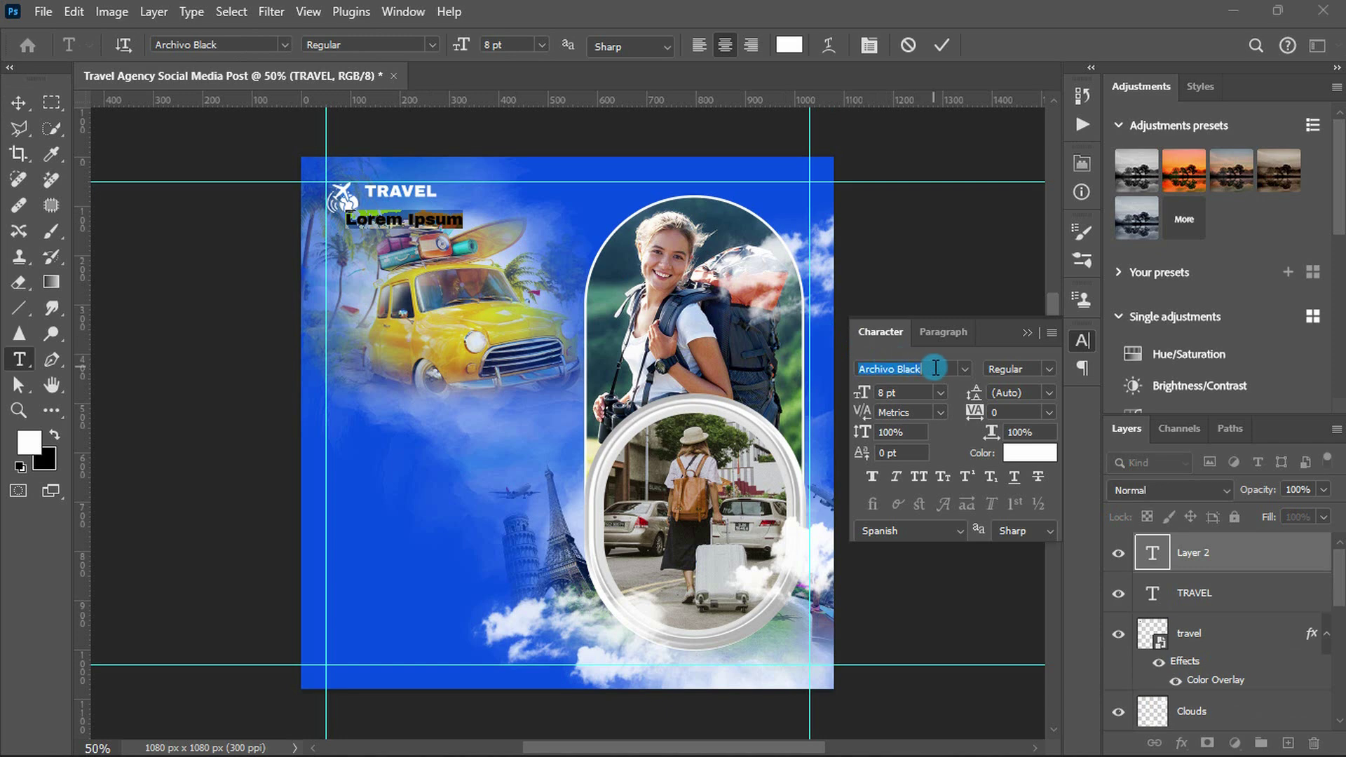
text(Akroba)
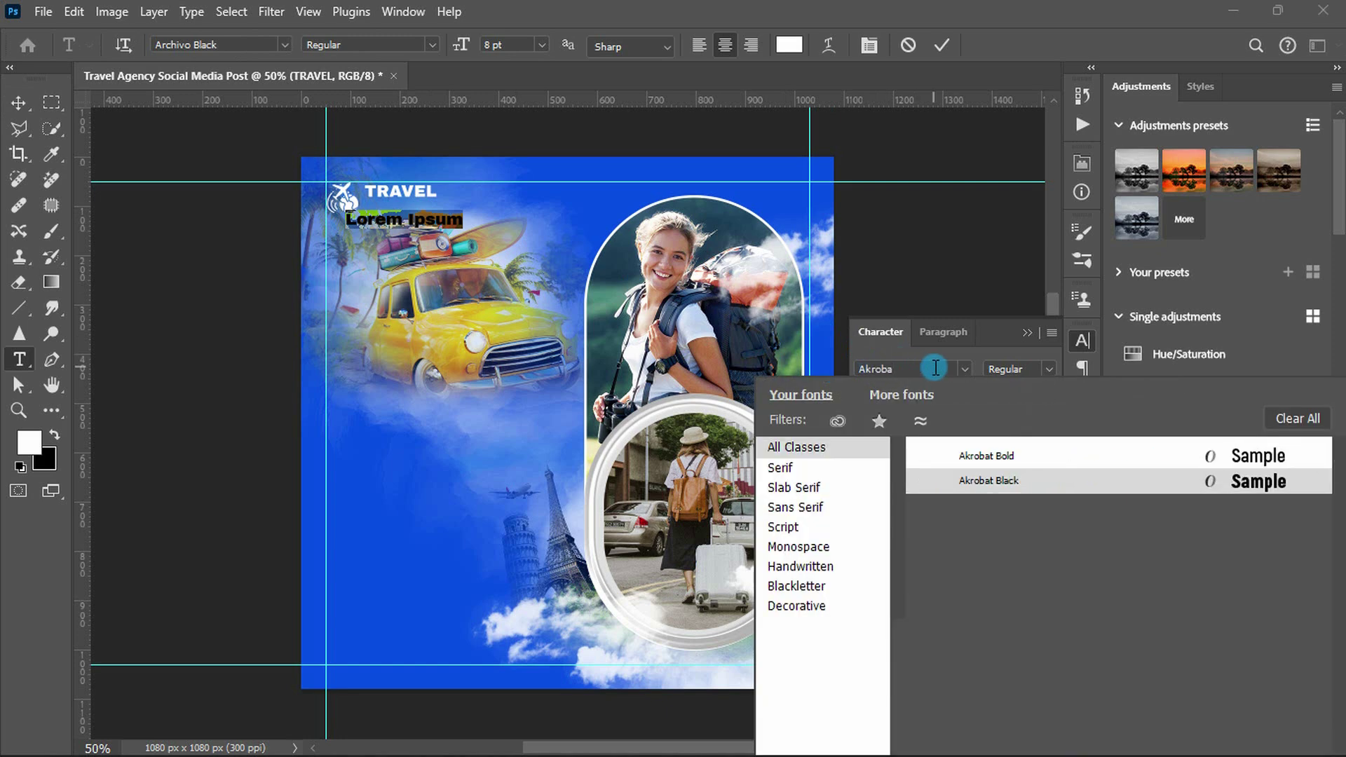
text(t)
key(Return)
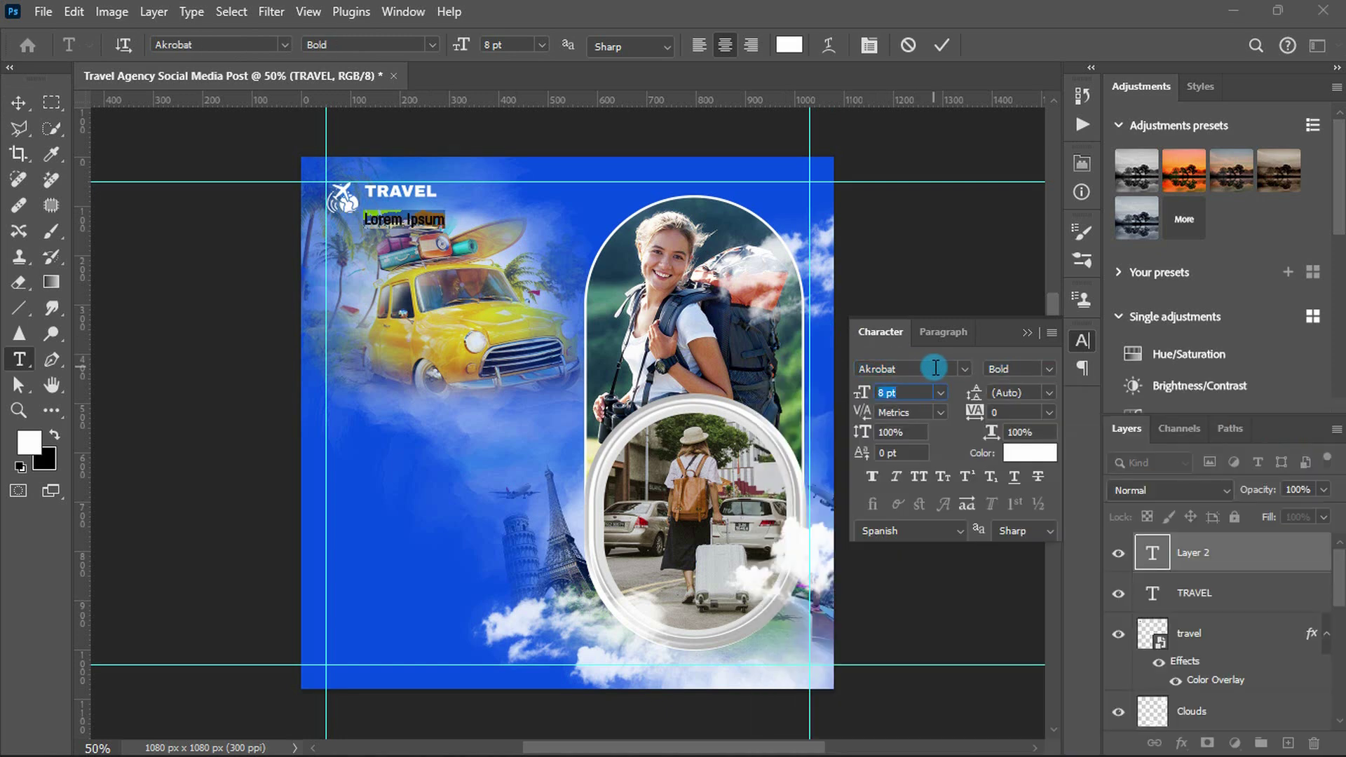
text(7)
key(Return)
text(your explore)
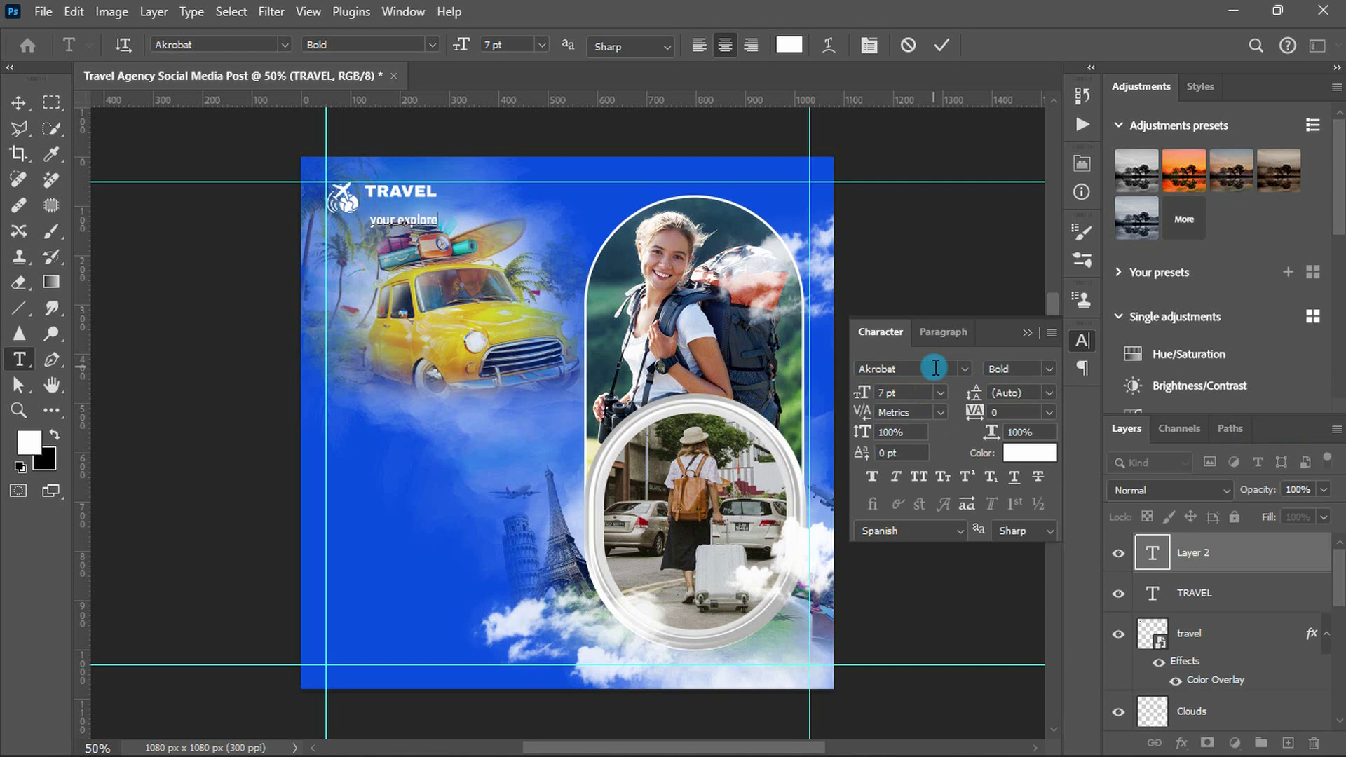
key(ctrl+Return)
key(v)
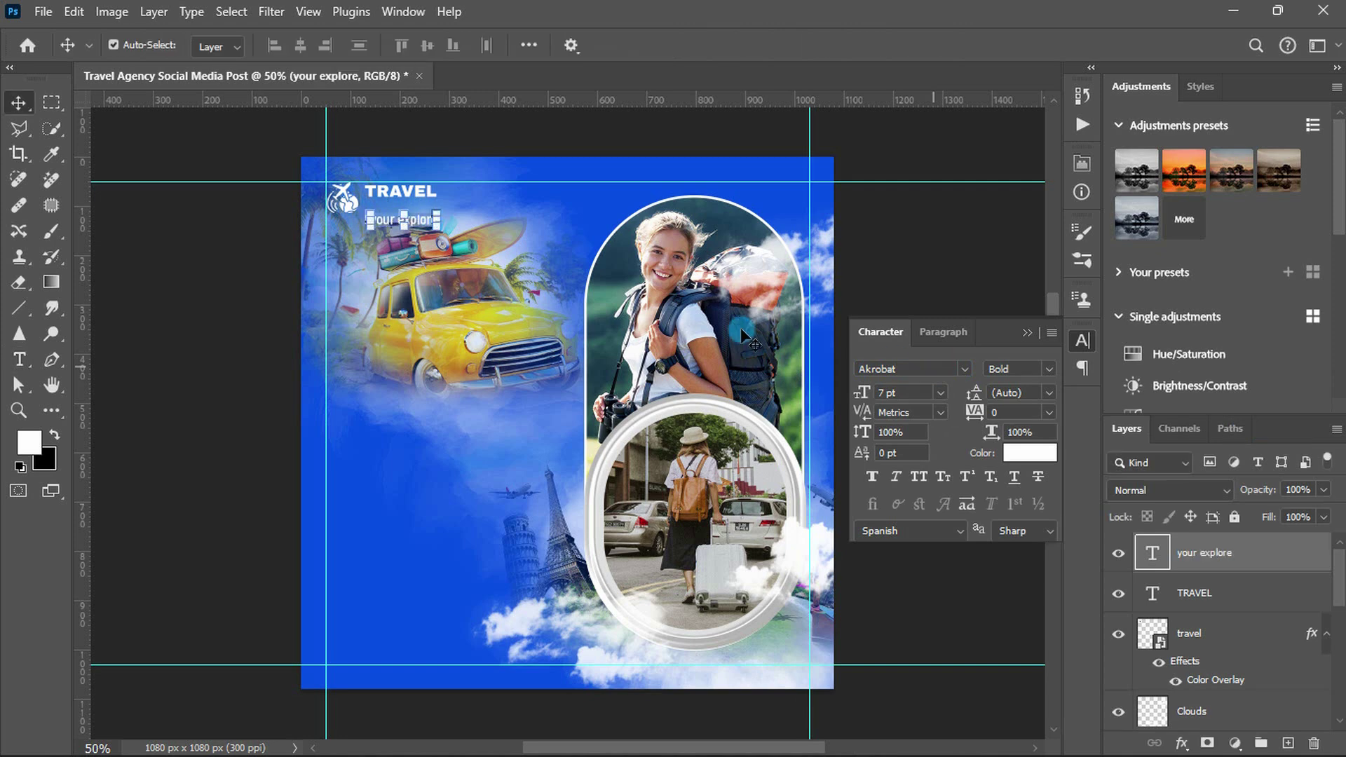
drag(418, 218, 416, 211)
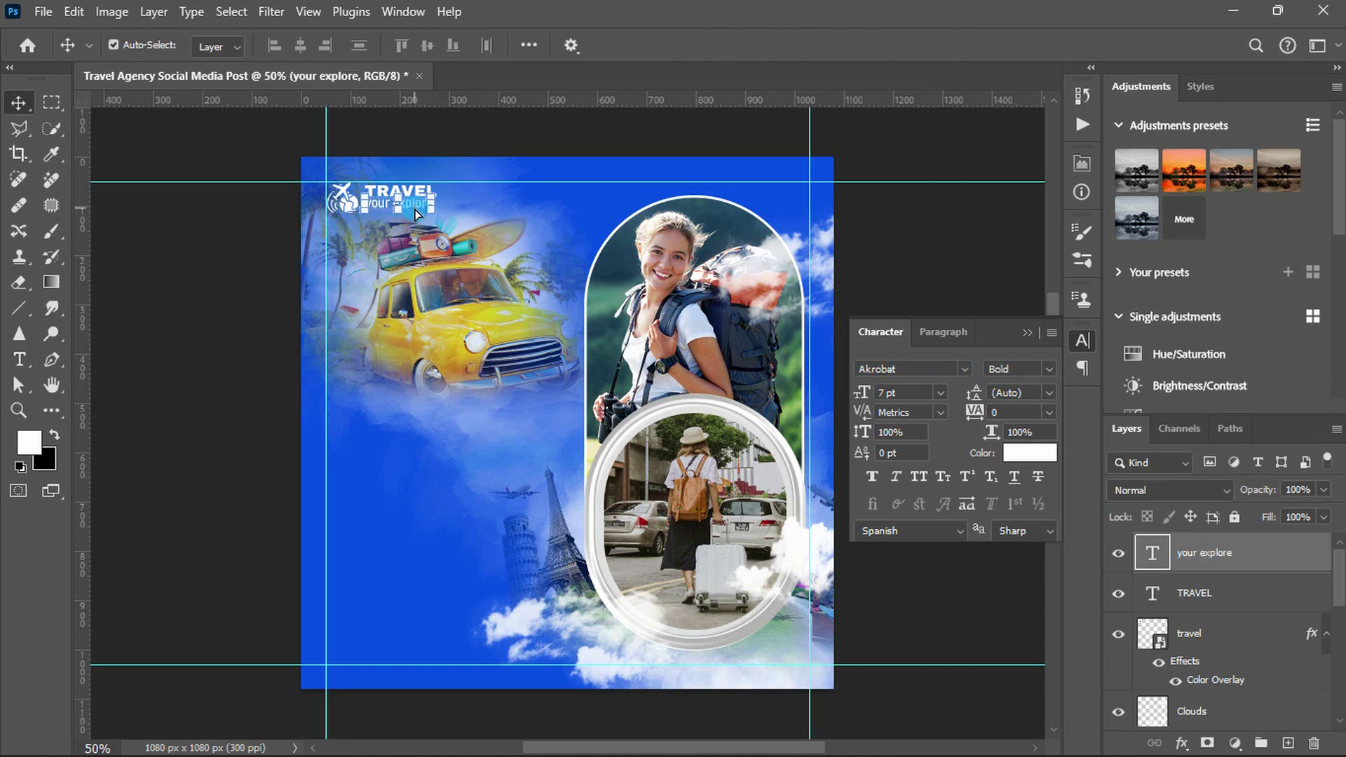
key(t)
click(414, 398)
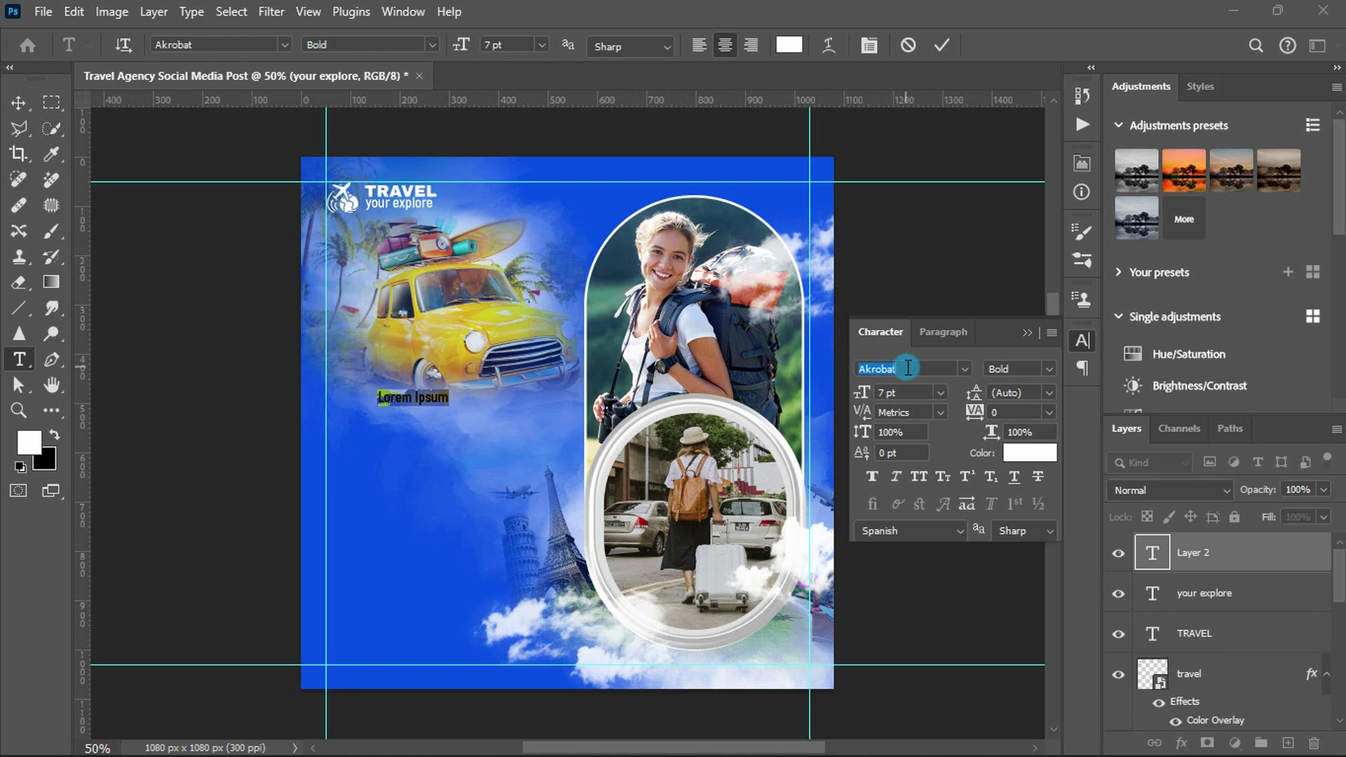
- Type 'THE' in Gobold Bold 24 pt with yellow colour #ffc000
text(Gobold Bold)
key(Return)
key(Tab)
key(Tab)
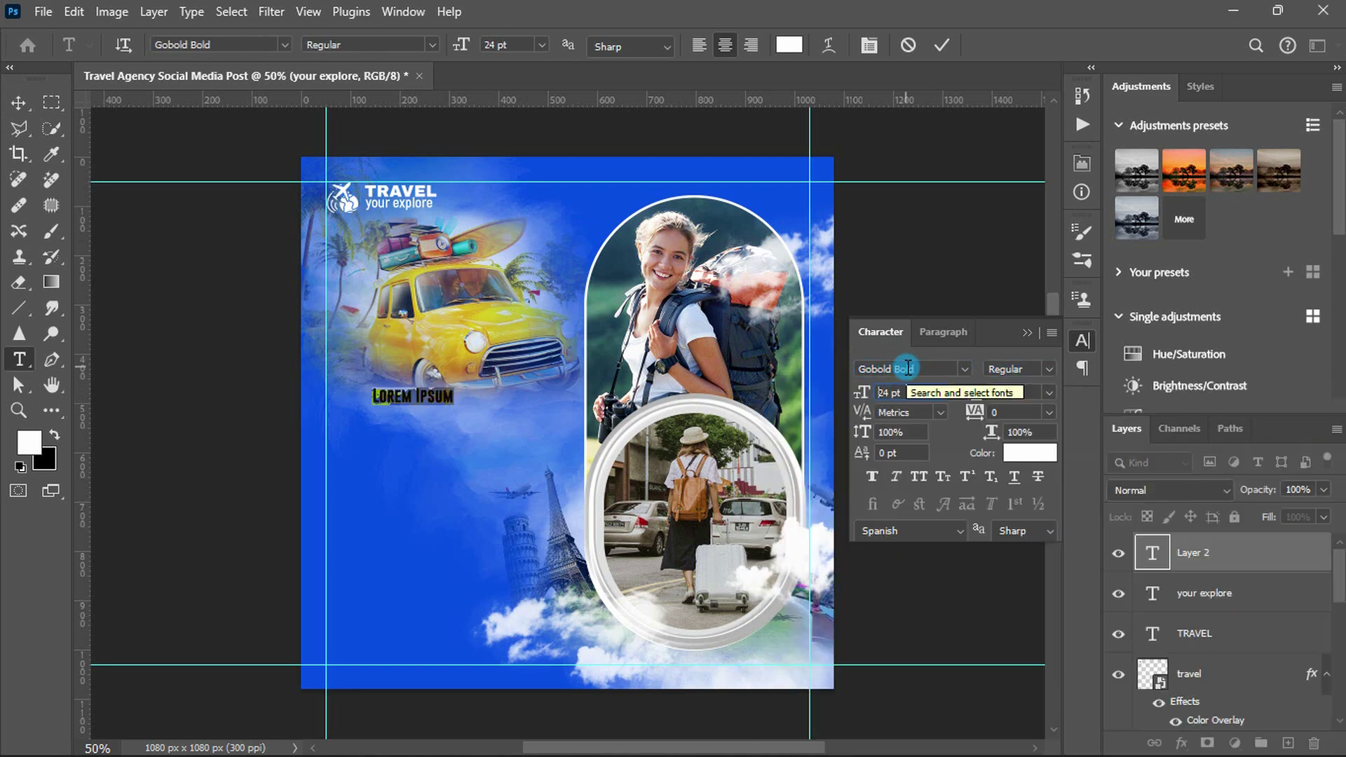
key(Return)
click(1050, 453)
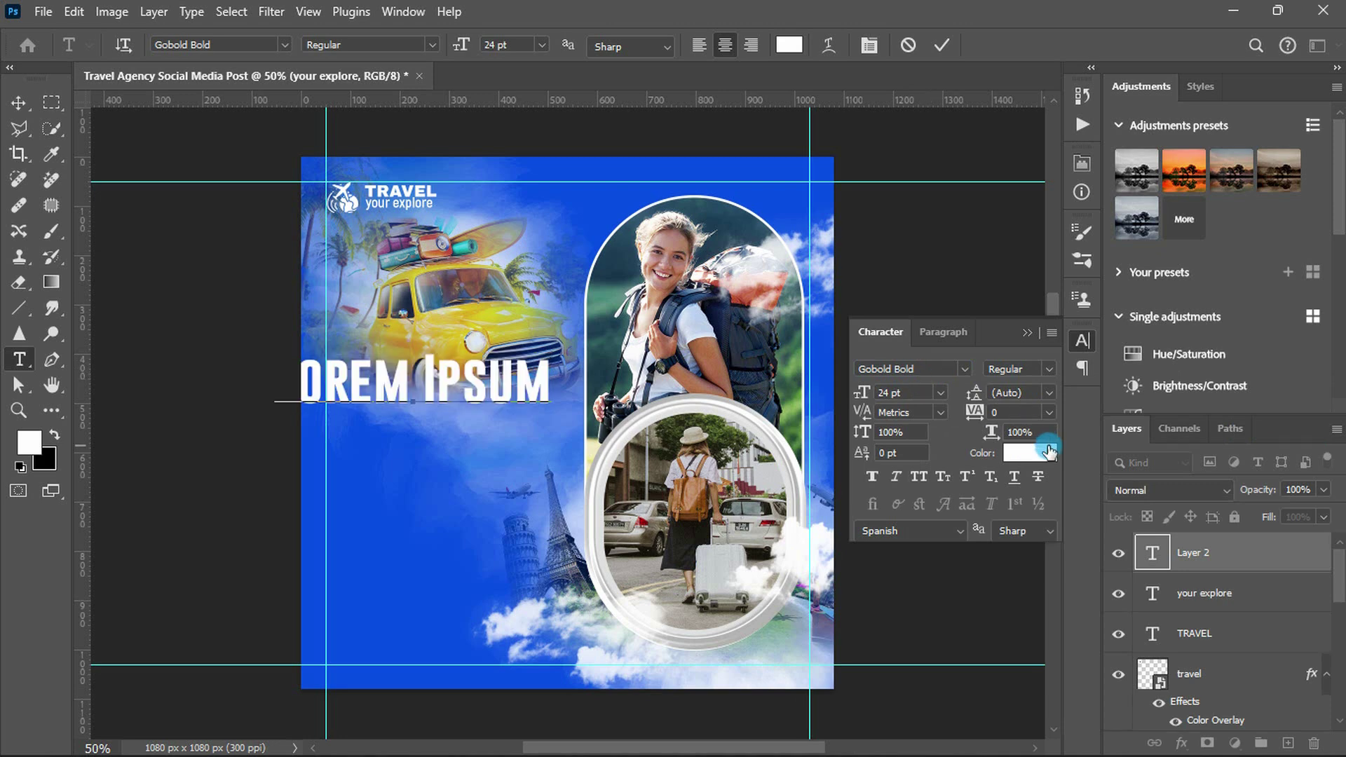
text(ffc000)
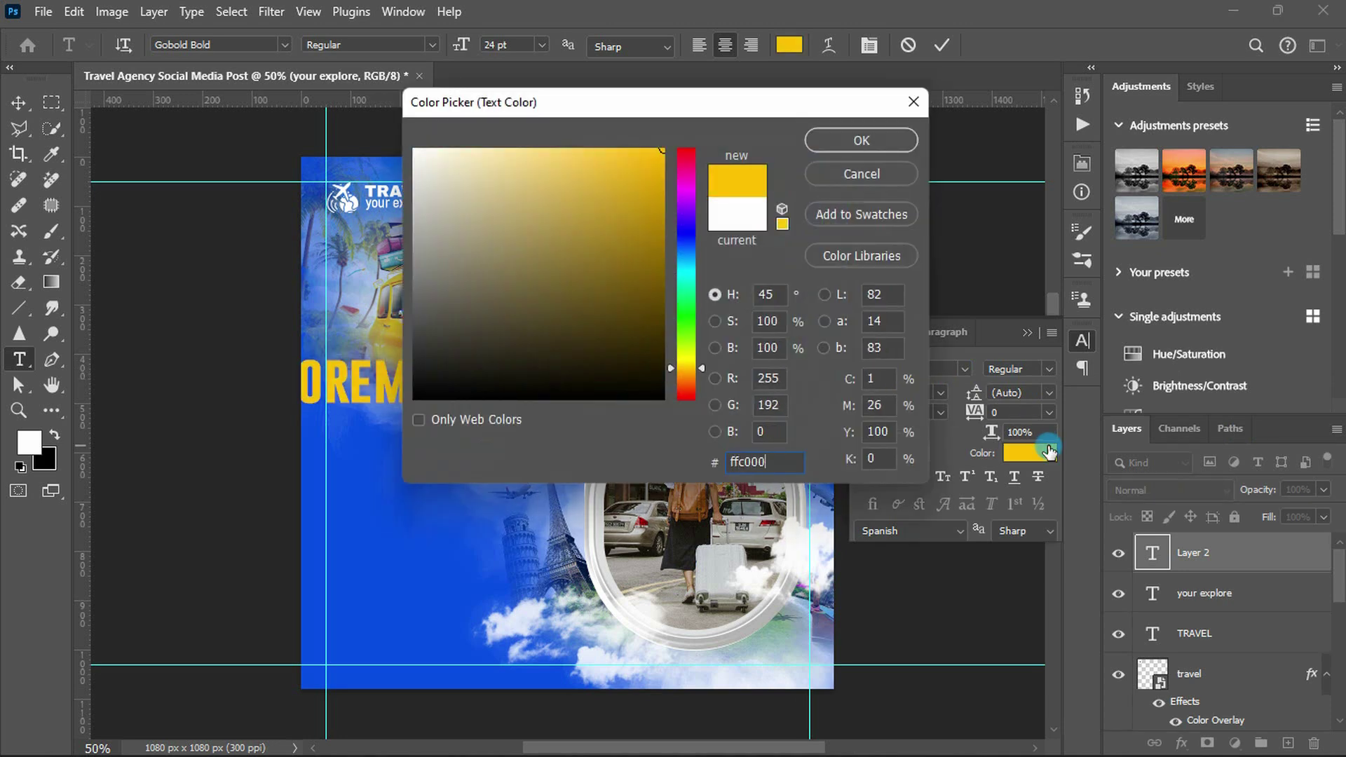
key(Return)
text(THE)
key(Escape)
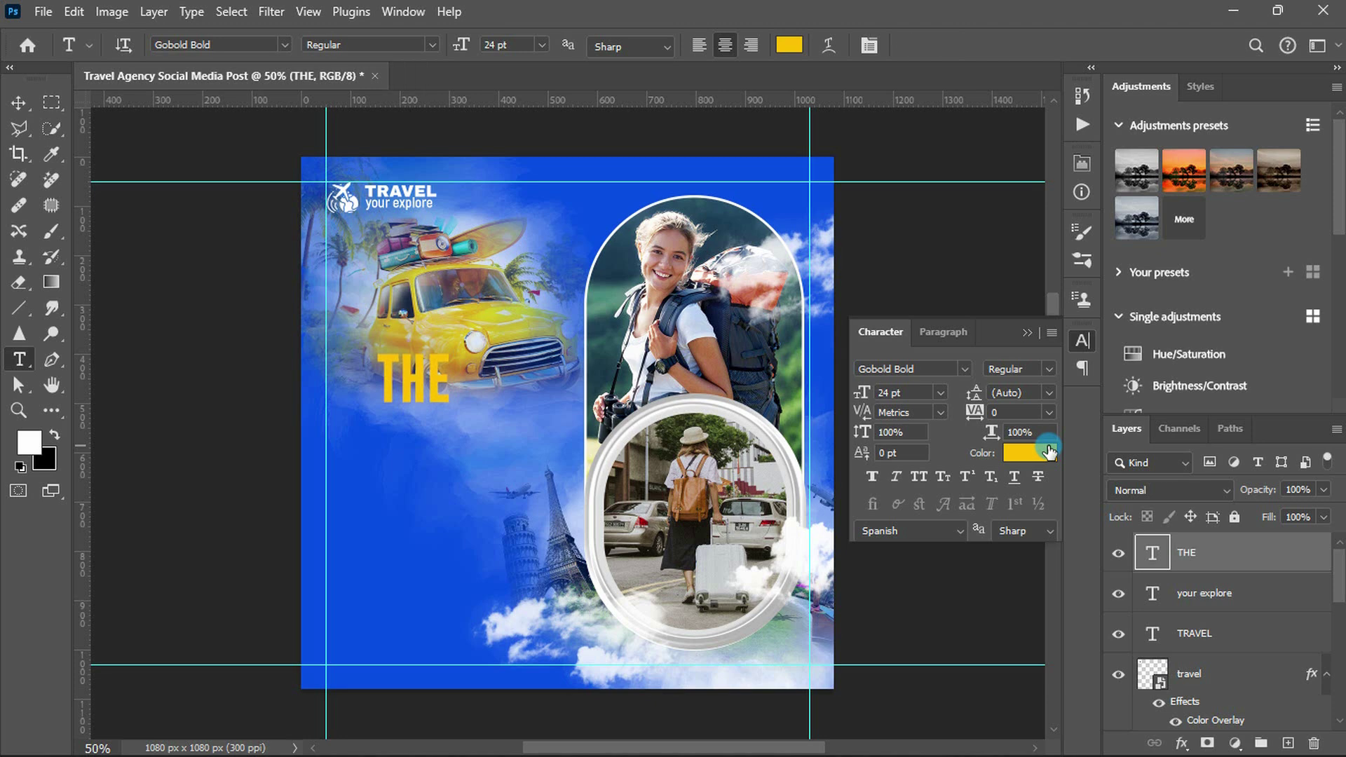
- Rotate THE by -7° and move it to the left edge below the car
key(ctrl+t)
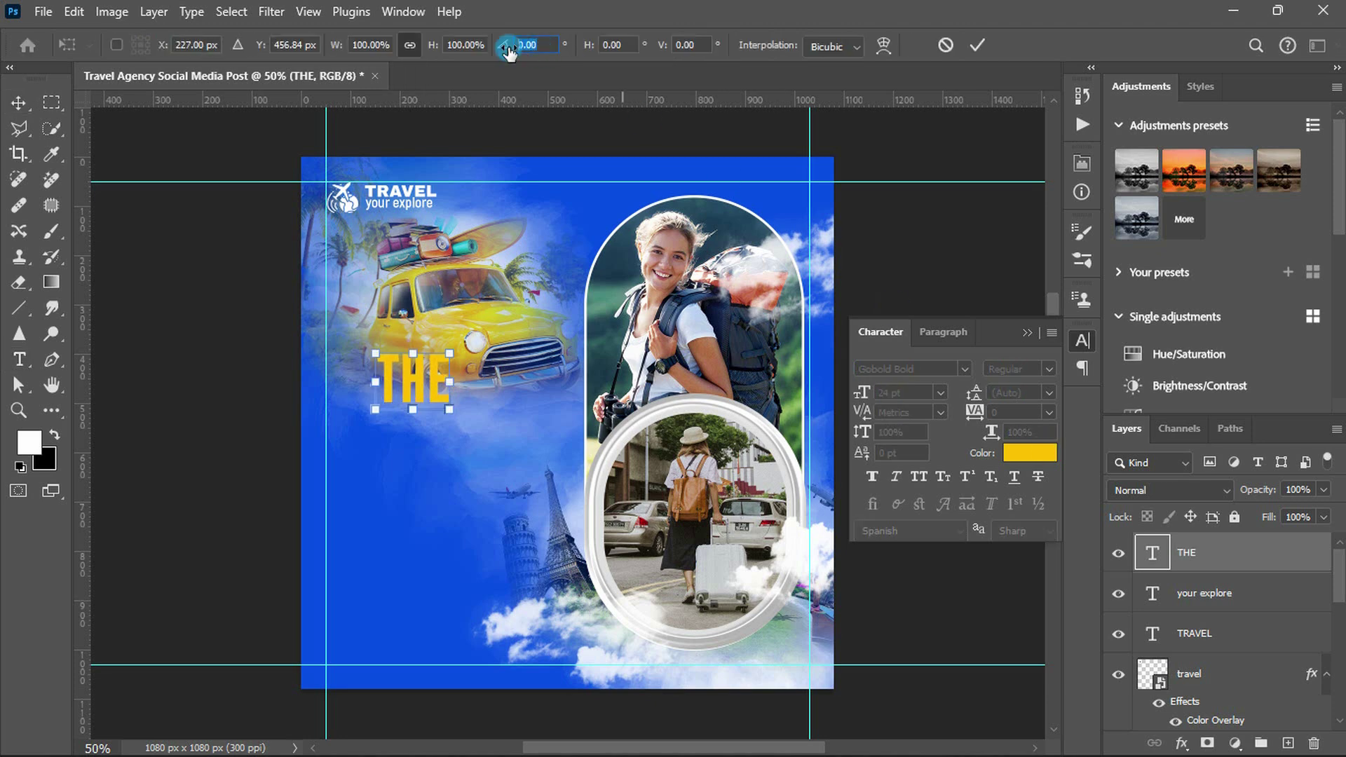
drag(503, 46, 499, 48)
key(Return)
key(Return)
drag(422, 379, 382, 422)
key(shift+Down)
key(shift+Down)
click(19, 308)
- Draw a short line below THE with no stroke and a white fill
click(291, 47)
click(175, 80)
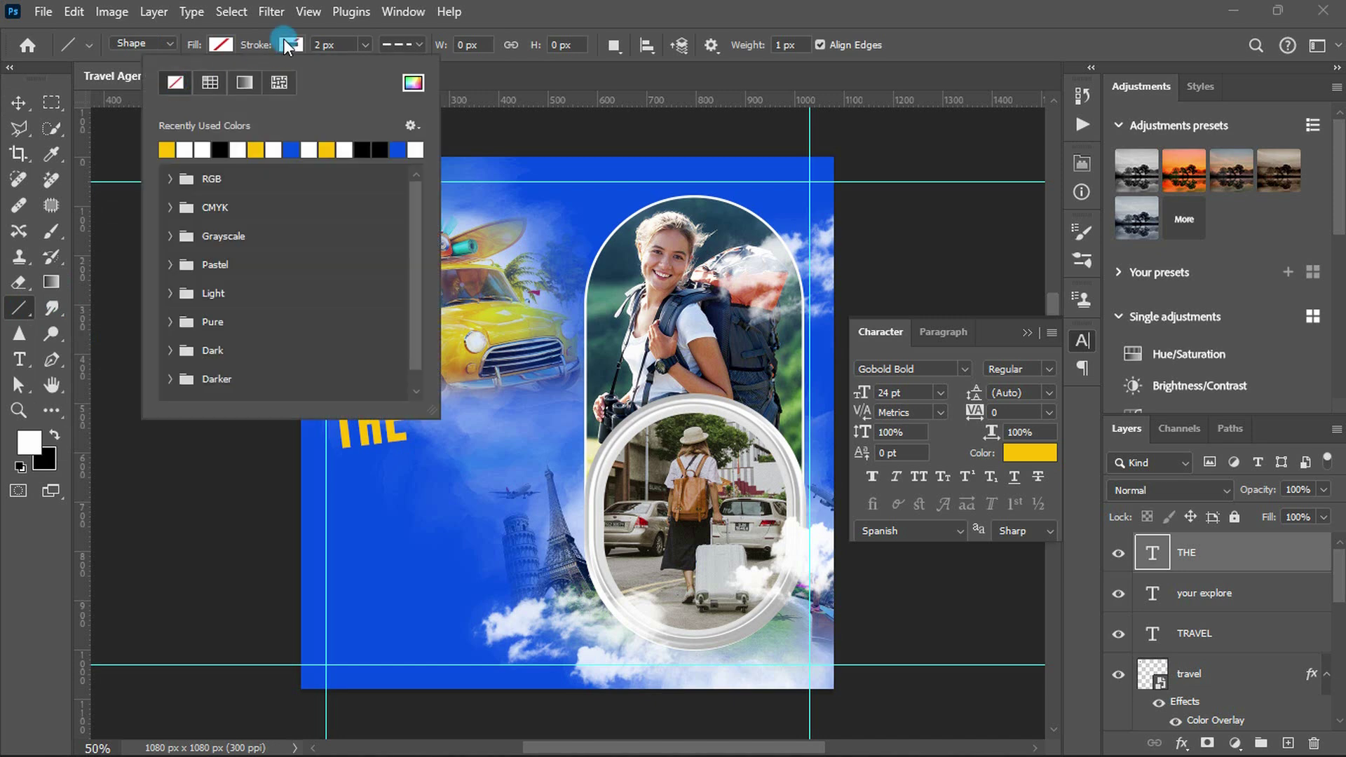
click(221, 44)
click(118, 149)
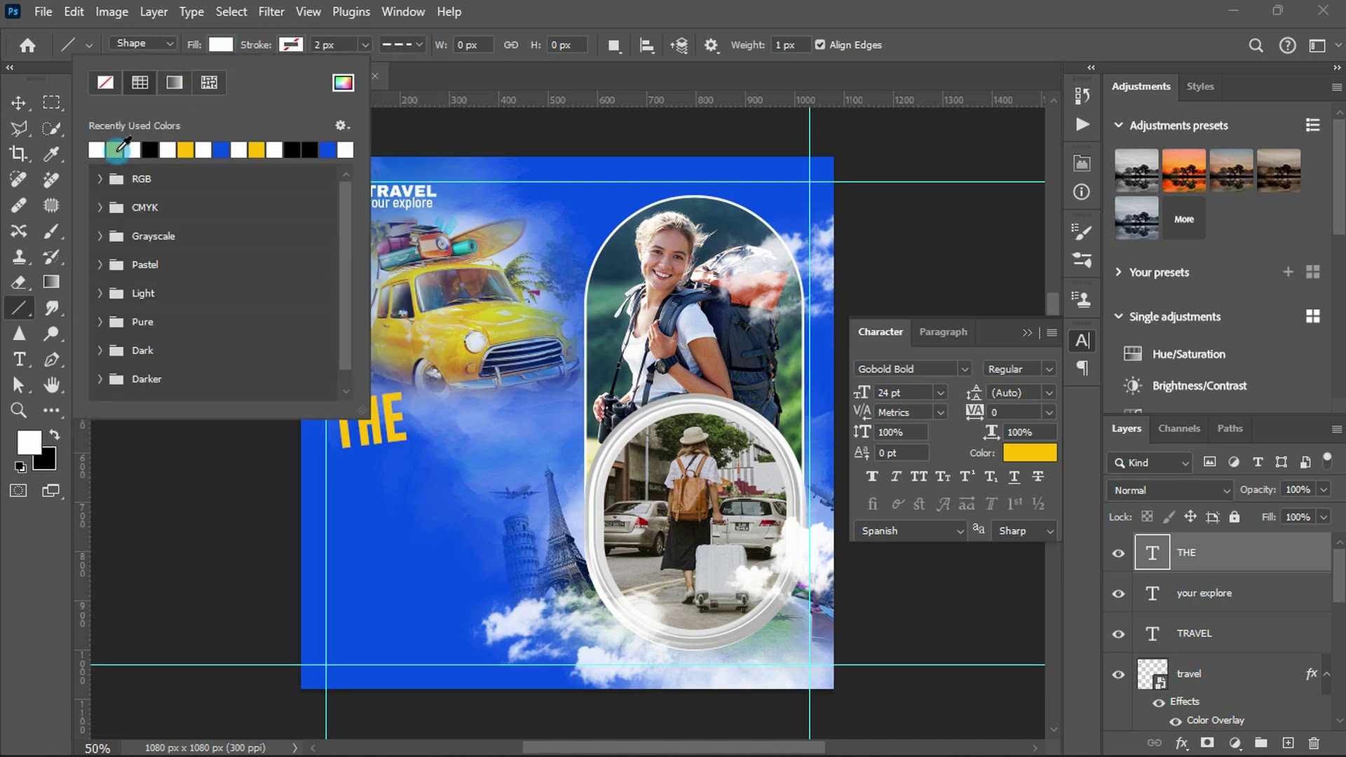
click(222, 45)
drag(432, 460, 462, 457)
- Resize the line to 131 px wide and 3 px thick
drag(913, 239, 882, 242)
key(Tab)
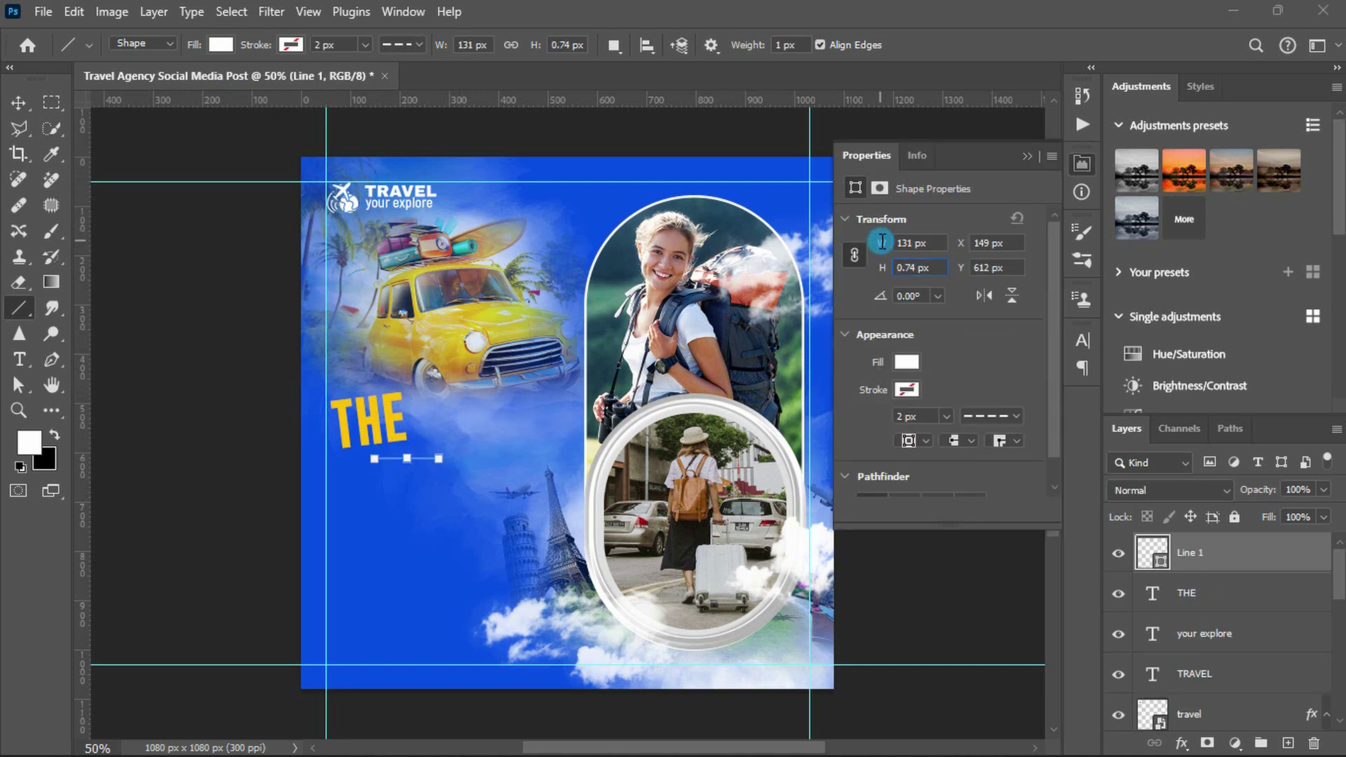
drag(925, 267, 895, 267)
text(3)
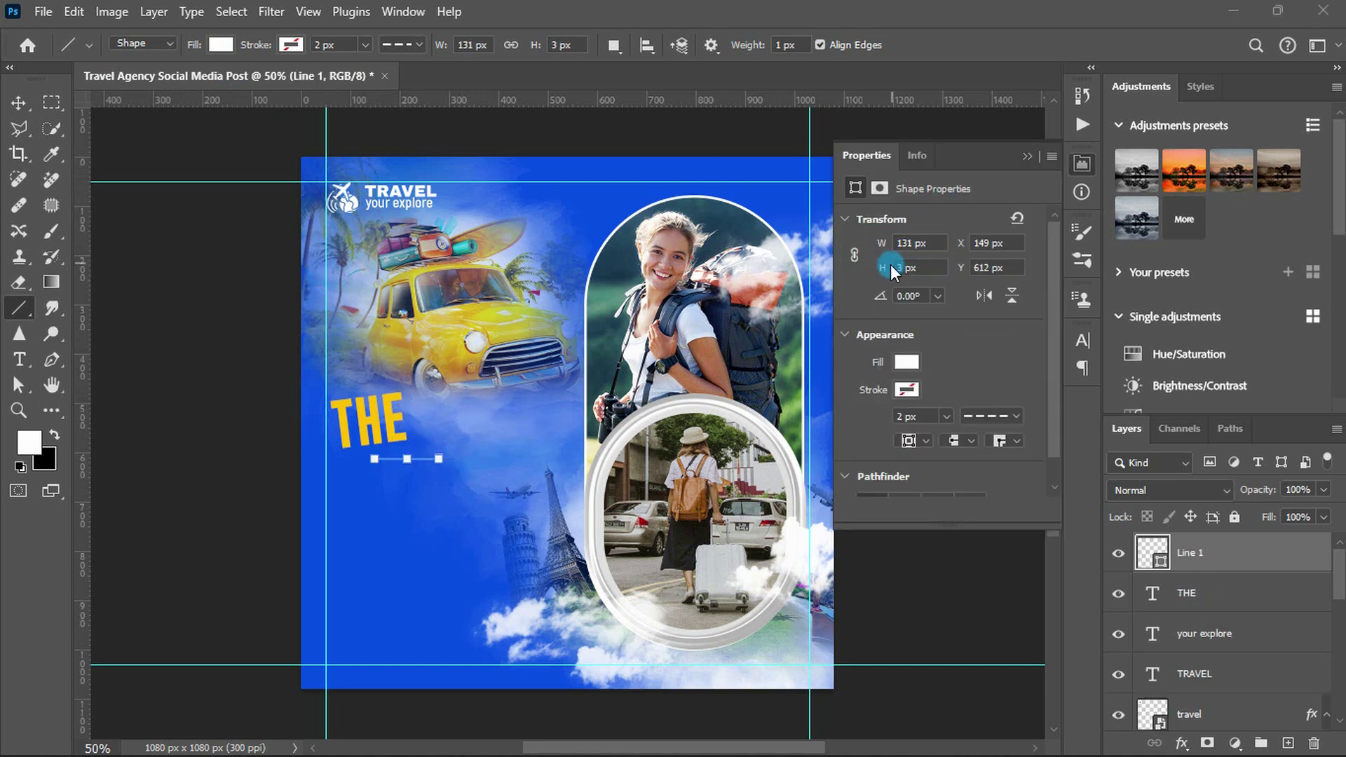
key(Return)
- Rotate the line -7° and move it beneath THE; start a text layer below
key(v)
key(ctrl+t)
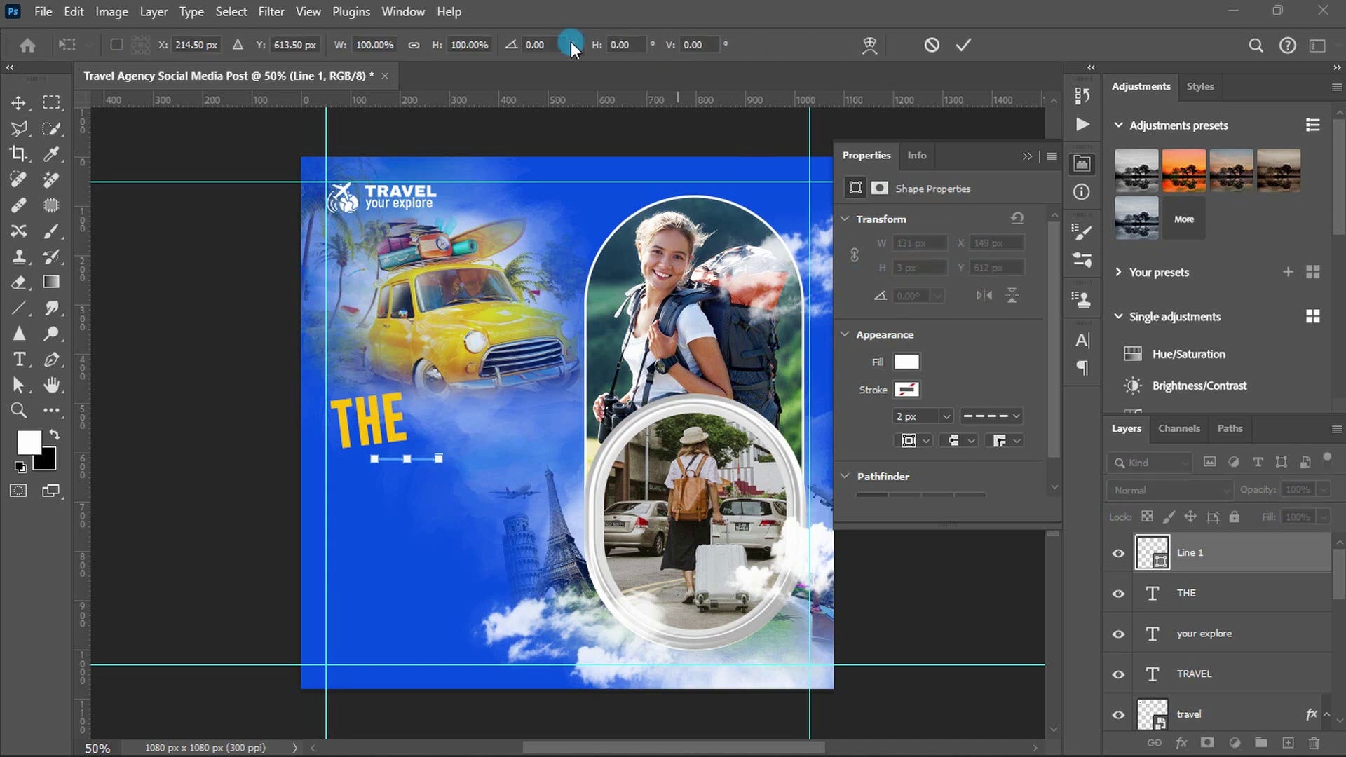
key(BackSpace)
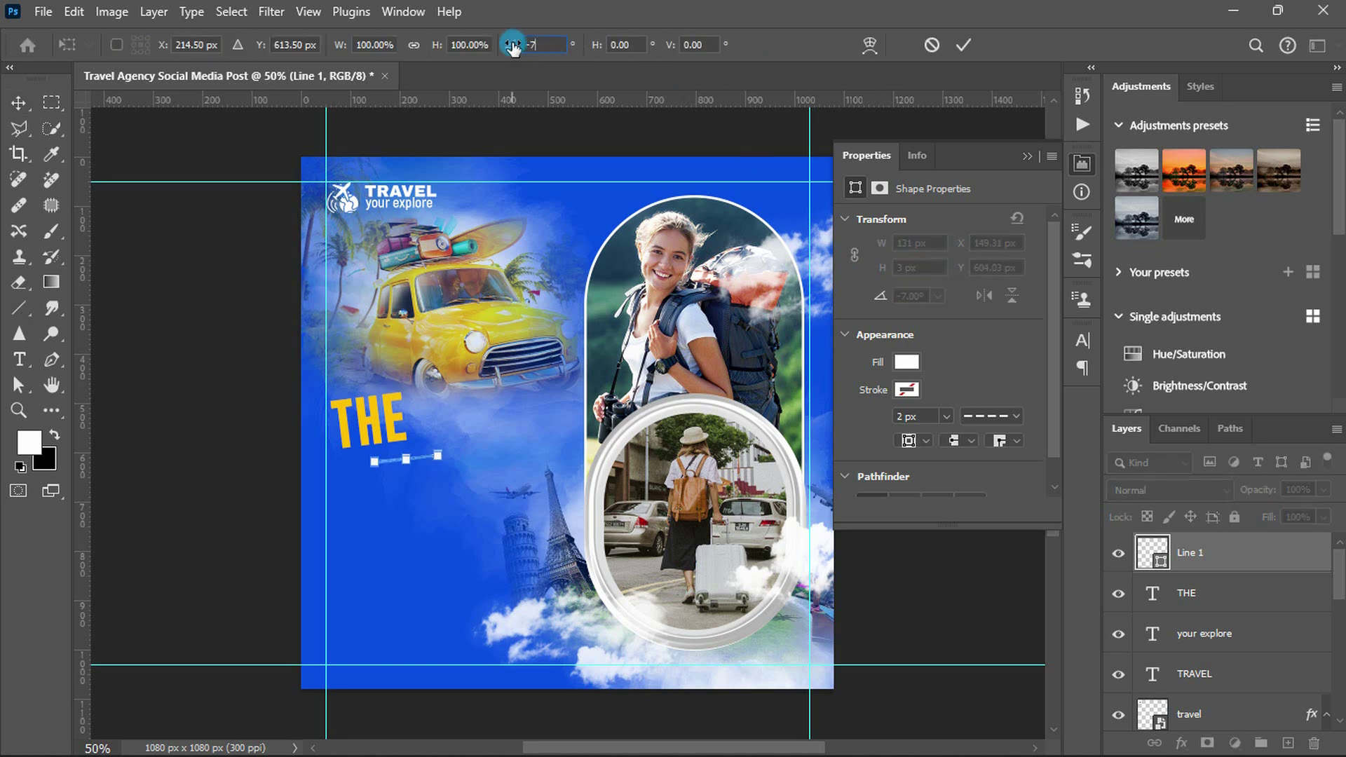
key(Return)
key(Return)
drag(411, 455, 380, 453)
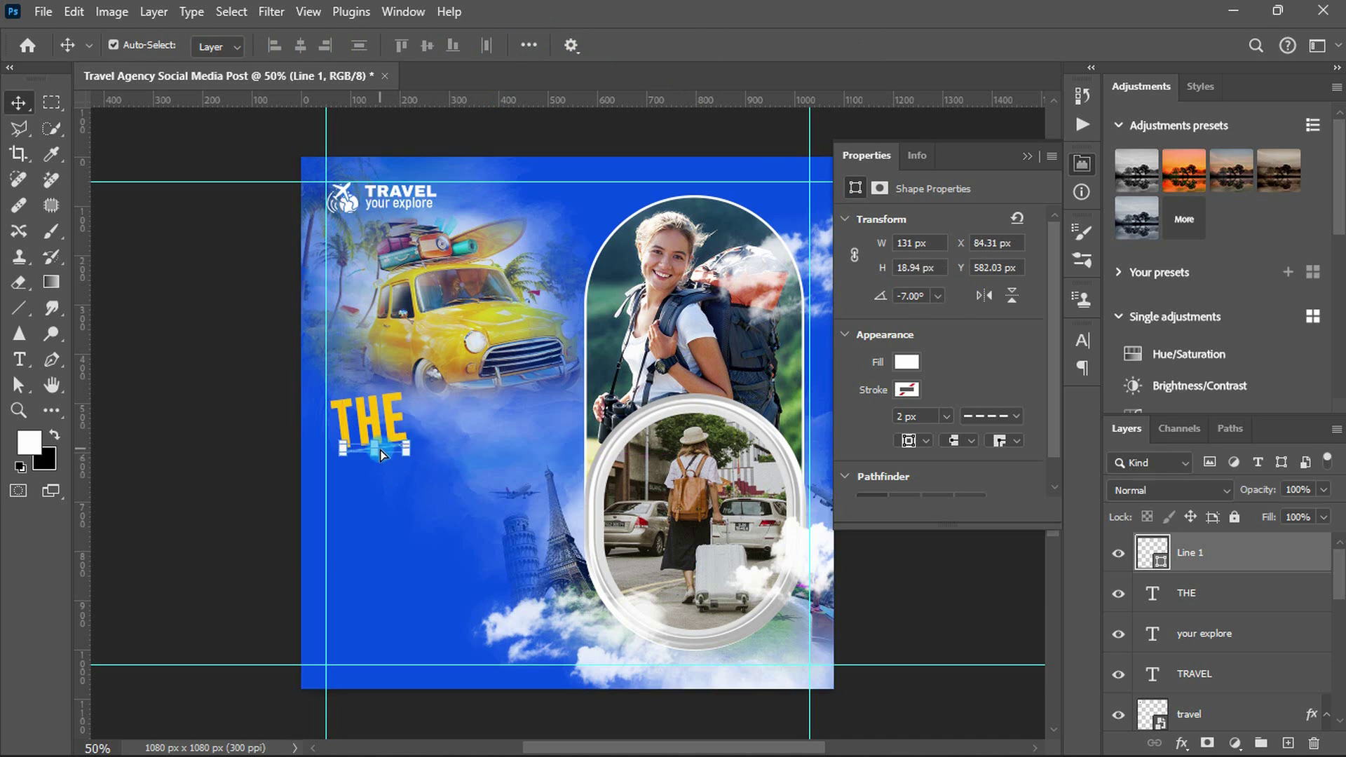
key(t)
click(380, 503)
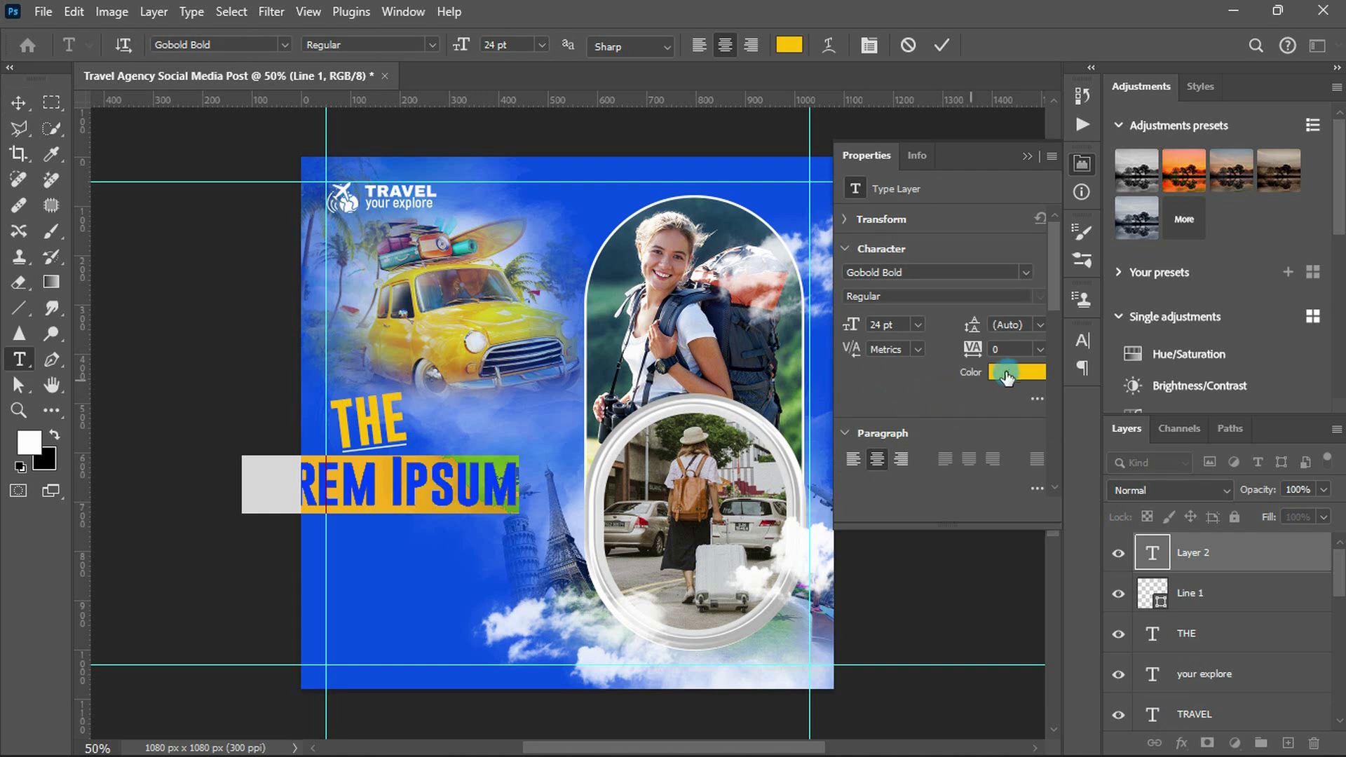
- Type WORLD in white (#ffffff)
click(980, 380)
text(ffffff)
key(Return)
text(WORLD)
key(ctrl+Return)
- Rotate WORLD -5° and move it up beside THE
key(ctrl+t)
click(485, 44)
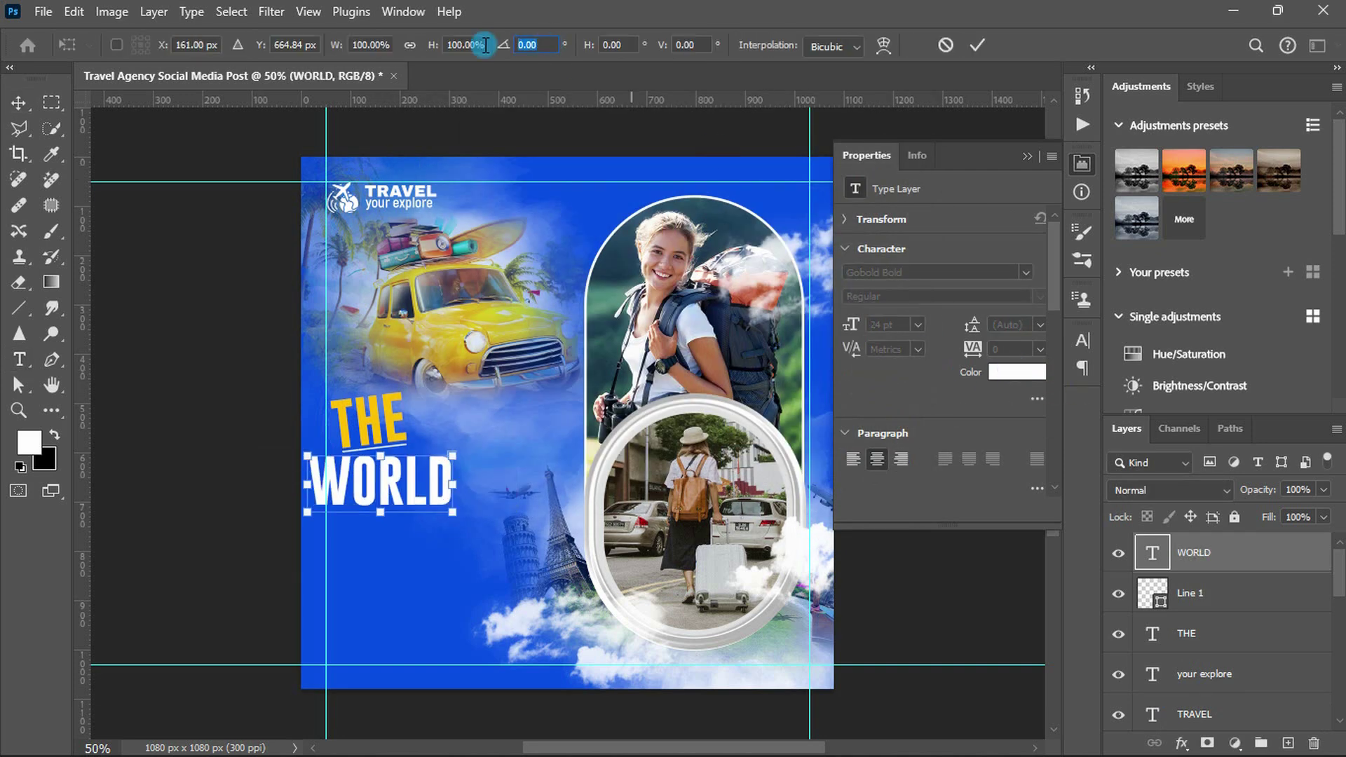
text(-5)
key(Return)
key(Return)
click(412, 488)
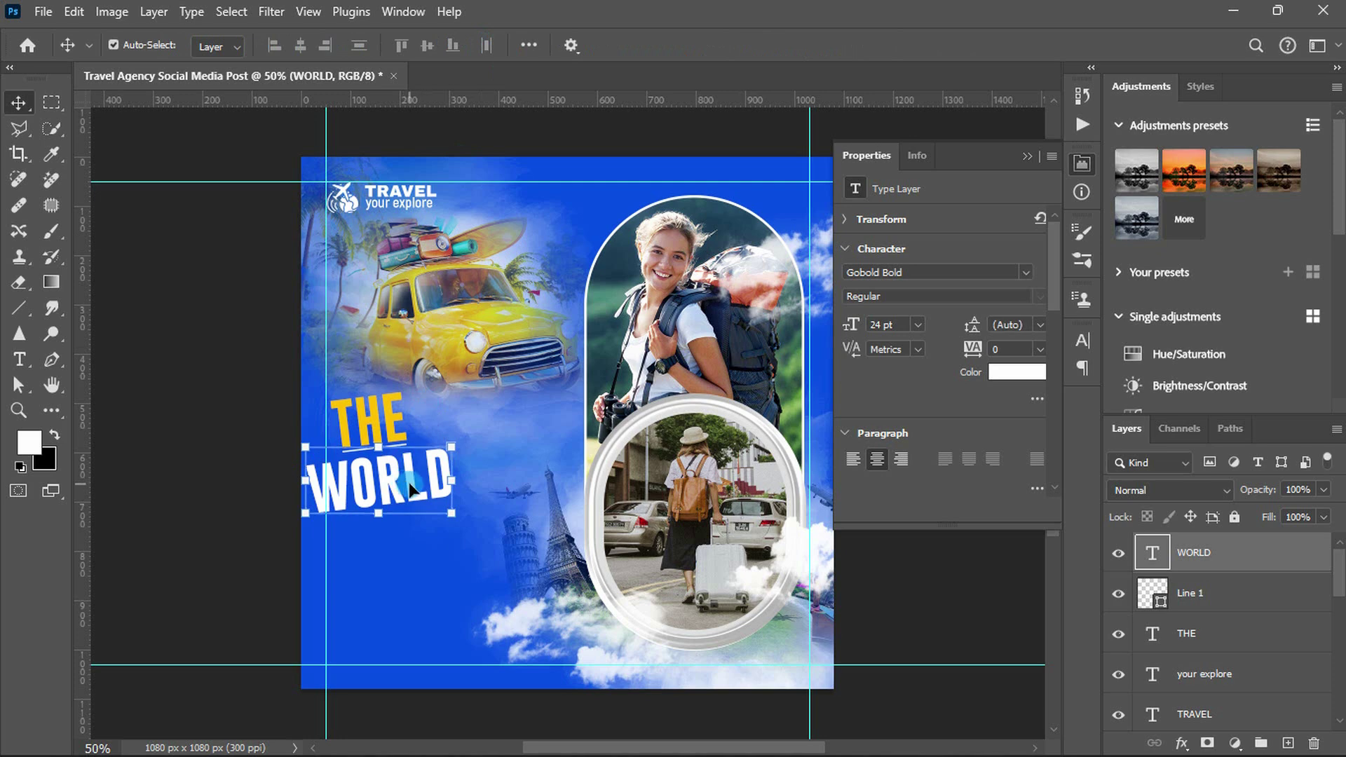
drag(410, 485, 492, 442)
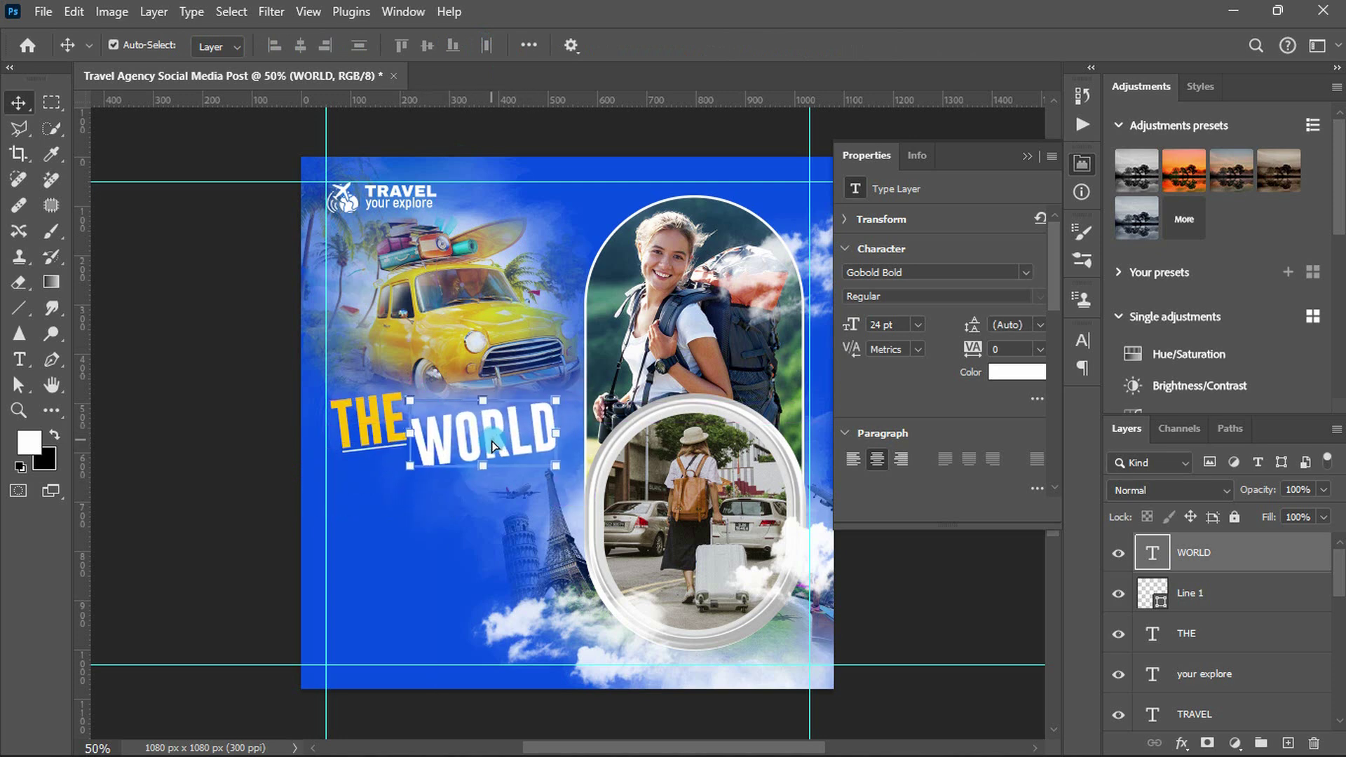
- Draw a second line below WORLD sized 268 px wide and 3 px thick
key(u)
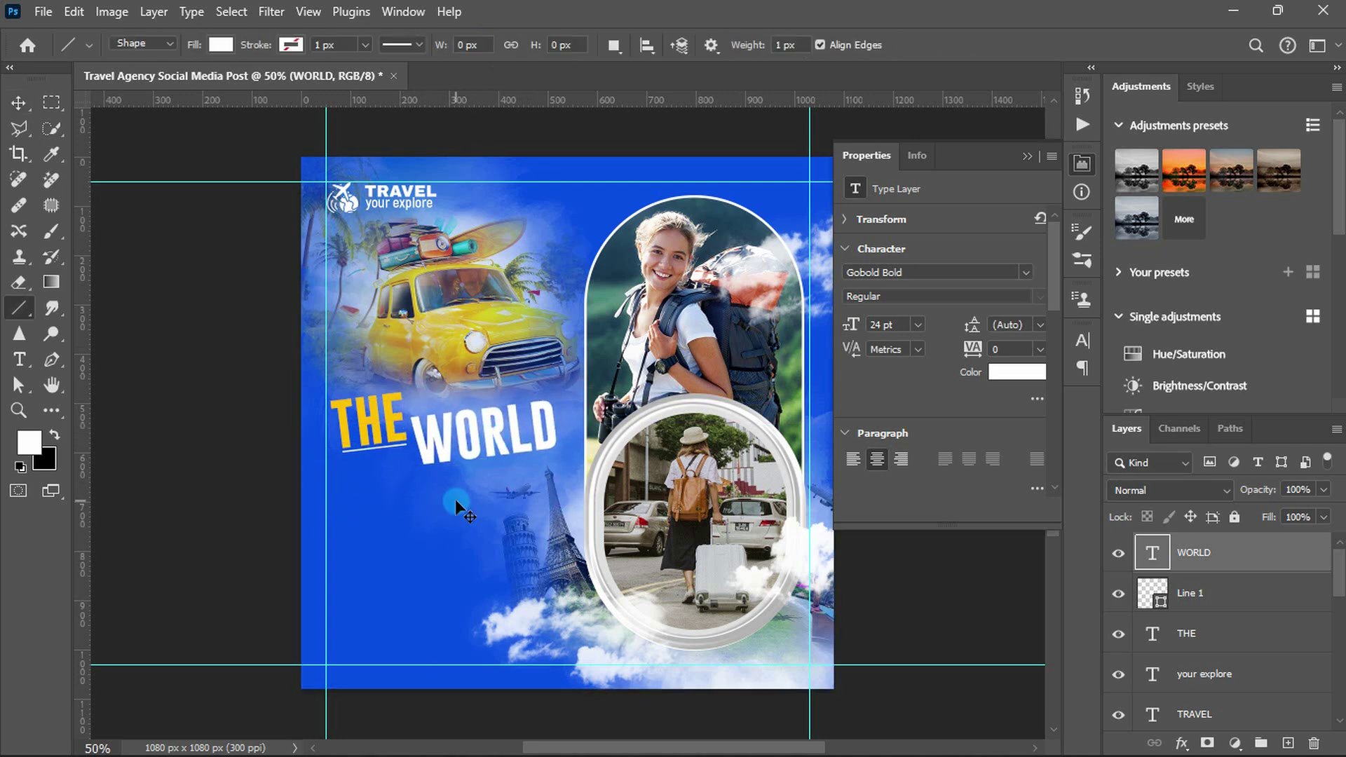
drag(456, 500, 554, 500)
click(847, 245)
key(Tab)
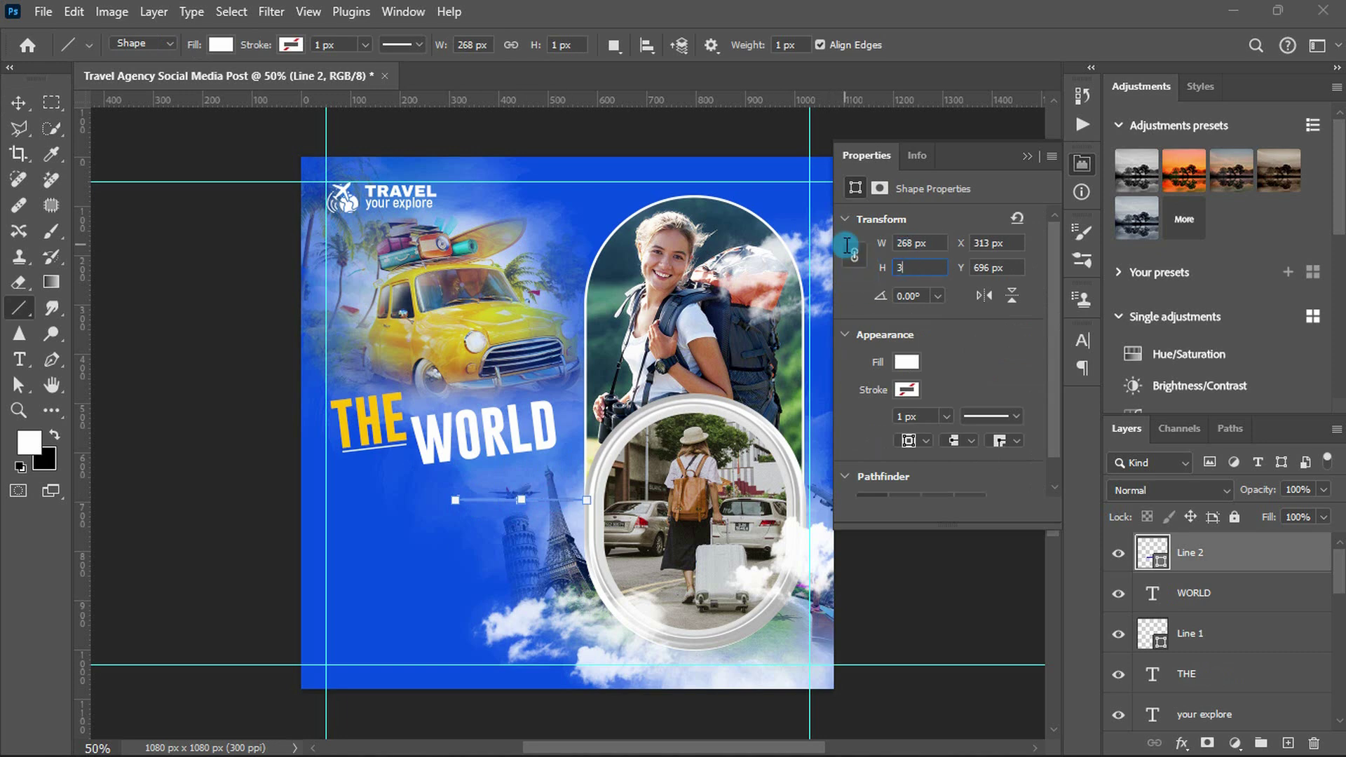
text(3)
key(Return)
- Rotate the second line -7° and place it under WORLD
key(v)
key(ctrl+t)
click(514, 45)
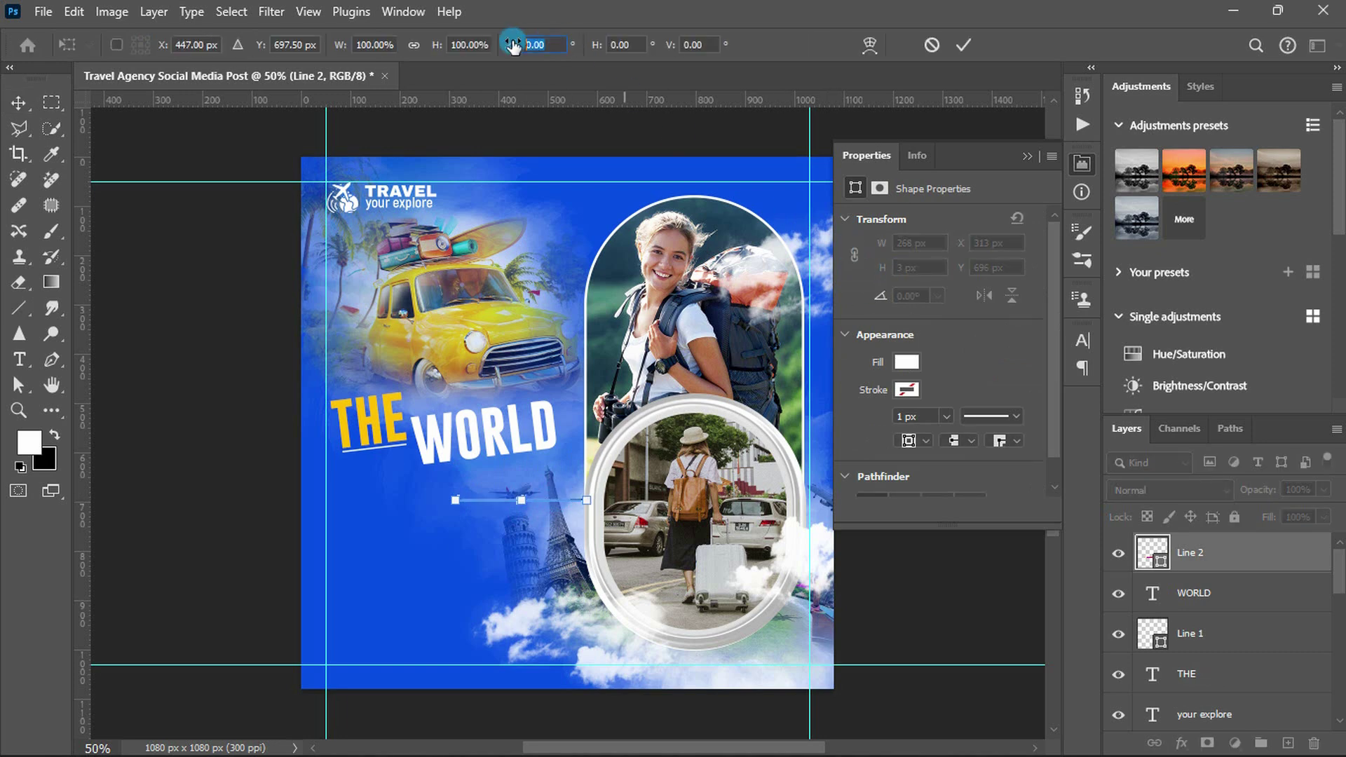
text(7)
key(Return)
key(Return)
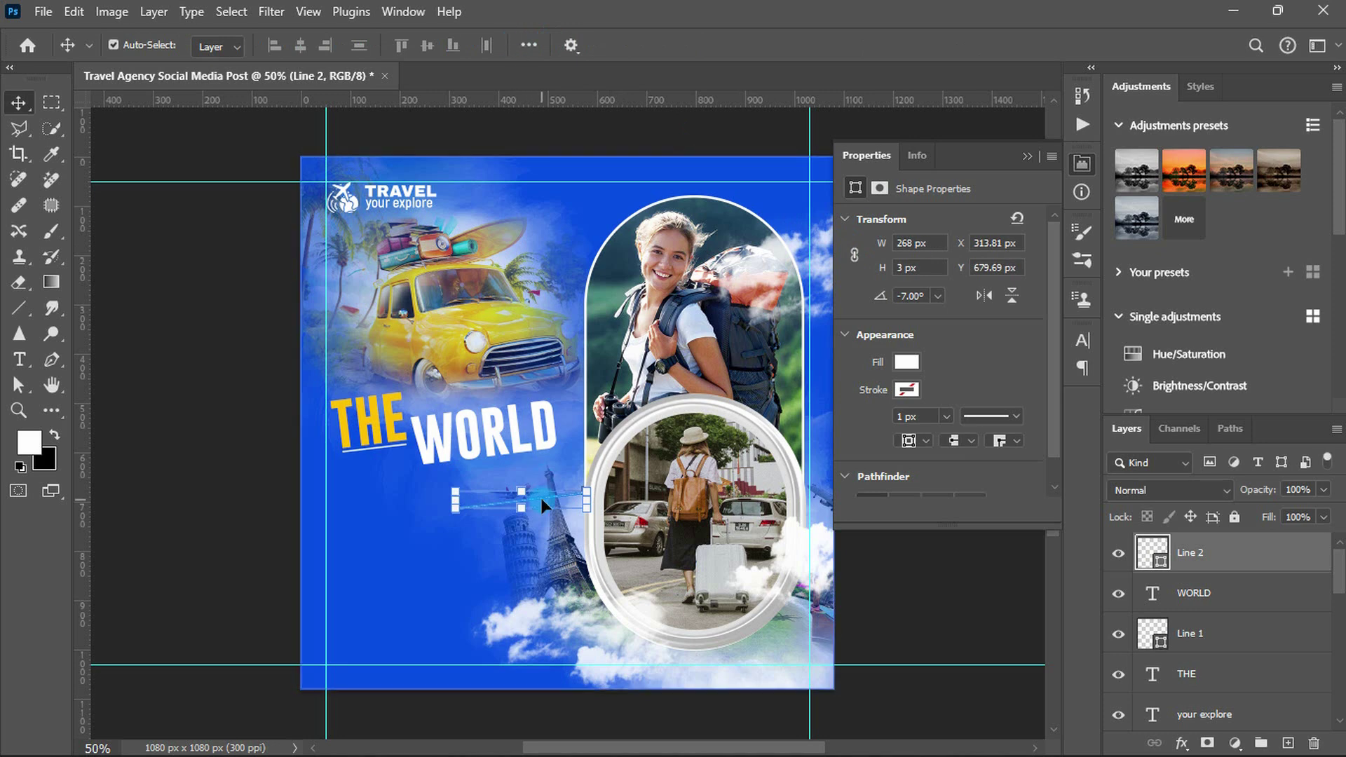
drag(540, 498, 523, 451)
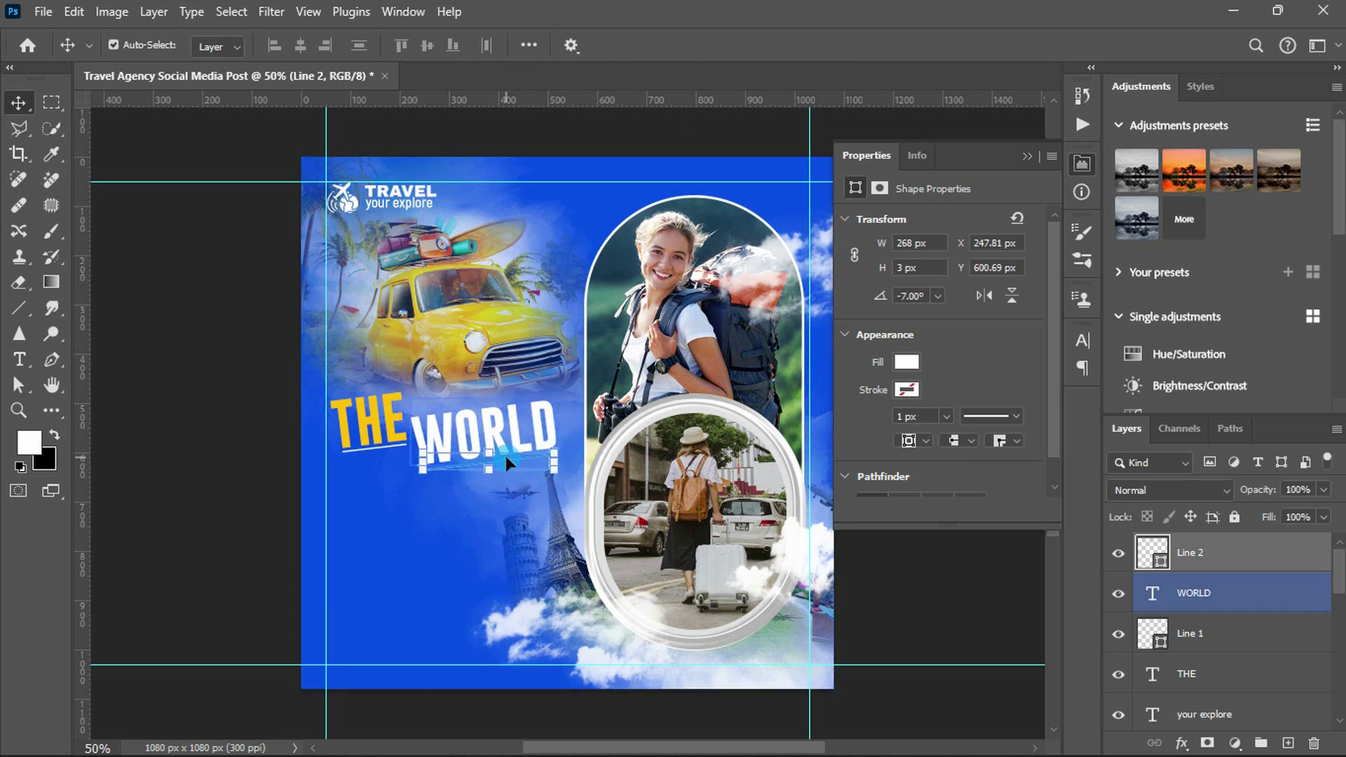
- Add 'explore' in Cherlotte 32 pt and move it just above THE WORLD
key(t)
click(477, 328)
click(912, 272)
text(Cherlotte)
key(Return)
text(32)
key(Return)
text(explore)
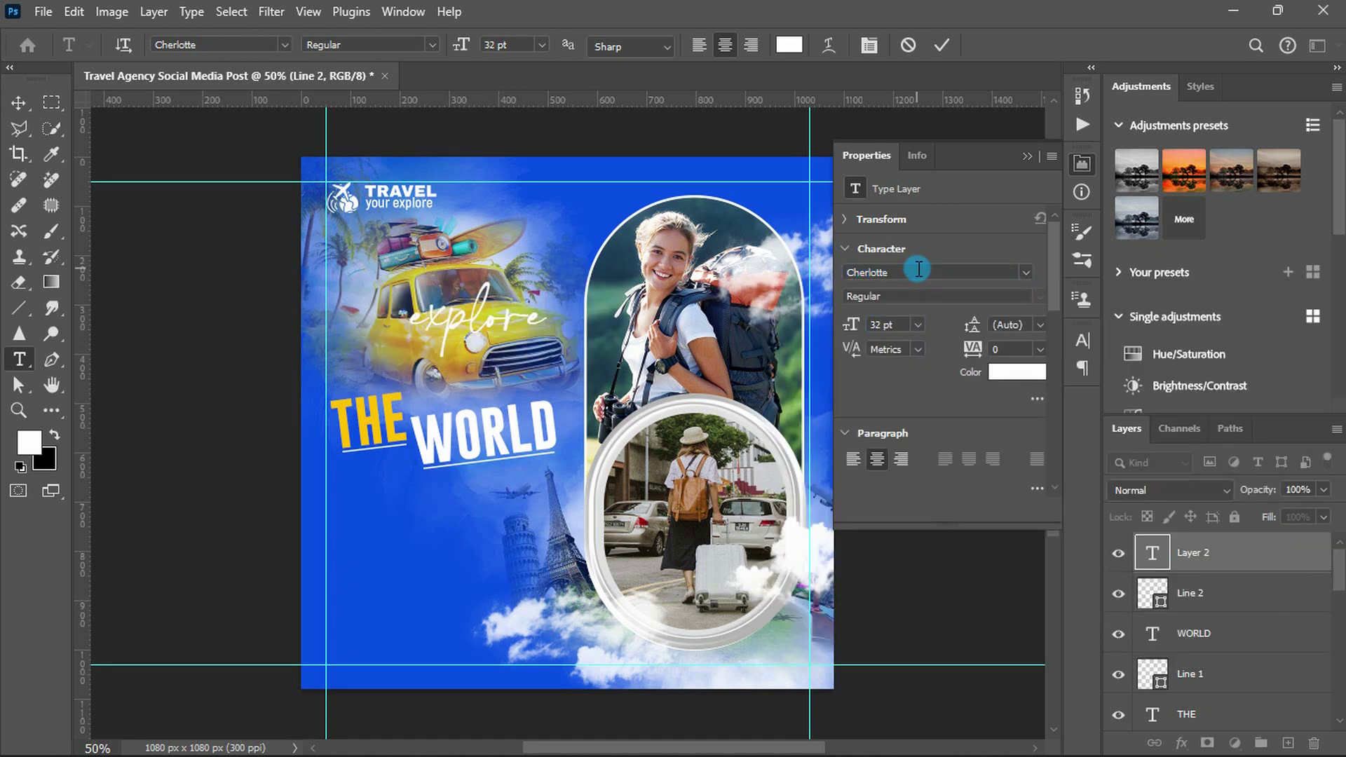
key(ctrl+Return)
key(v)
drag(484, 308, 467, 366)
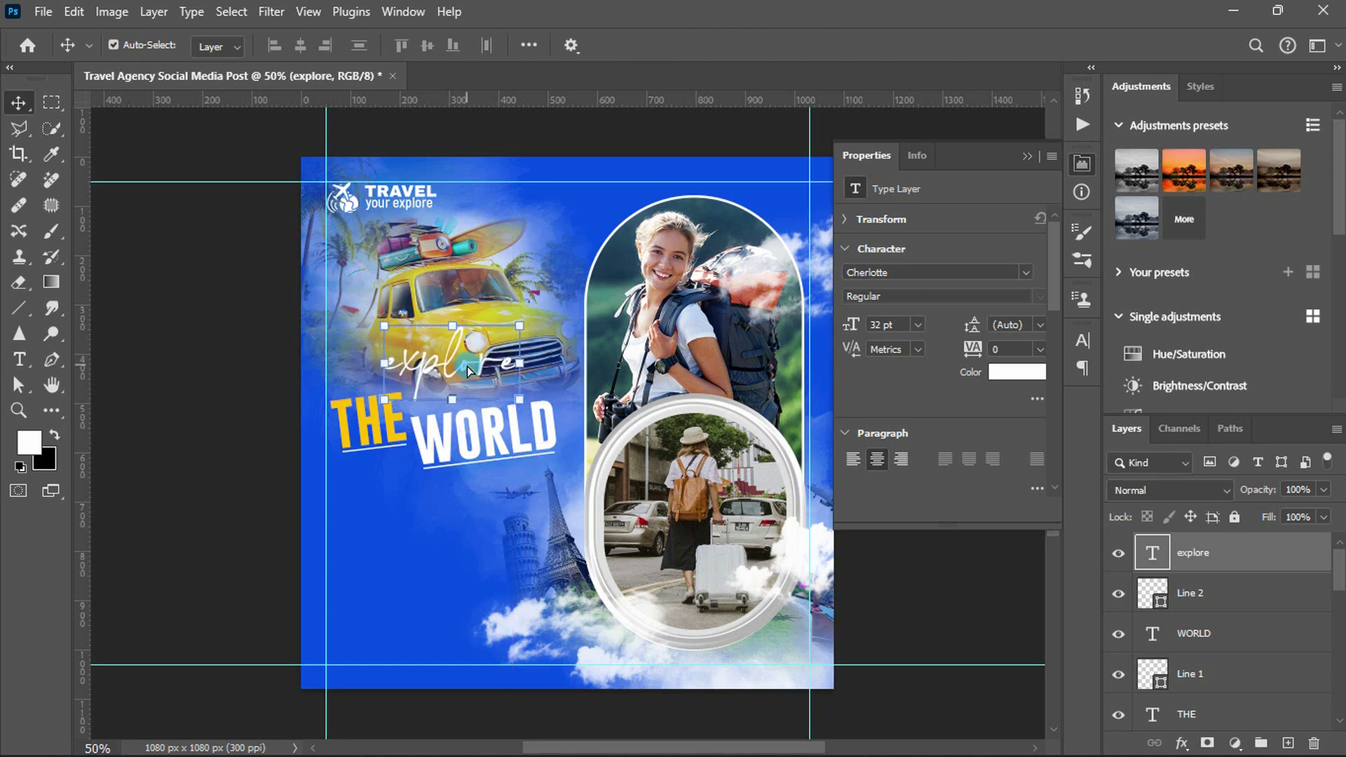
- Set up the Pen tool with no fill and a white stroke
right_click(52, 359)
click(105, 356)
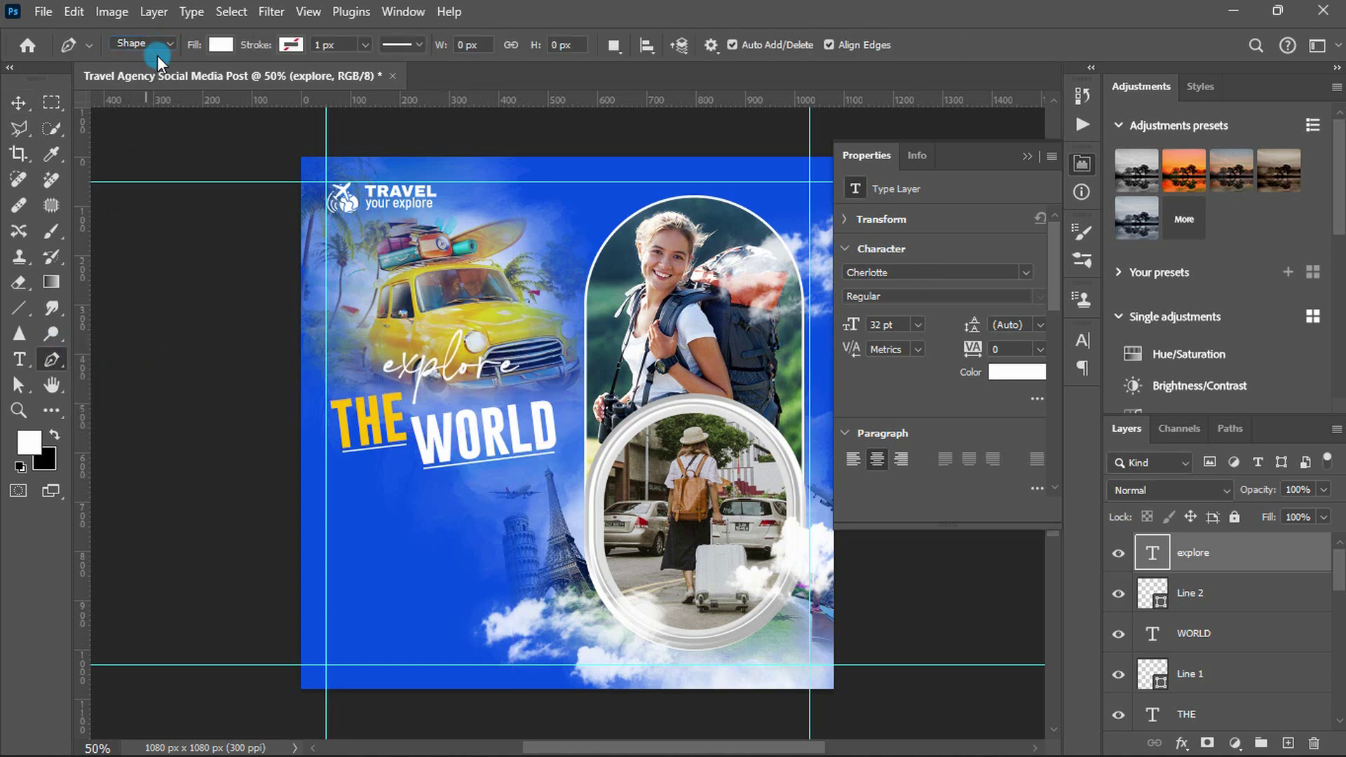
click(219, 44)
click(285, 42)
click(301, 44)
- Make the stroke dashed and draw a curved dashed path above the car
click(399, 44)
click(392, 137)
click(398, 282)
double_click(594, 316)
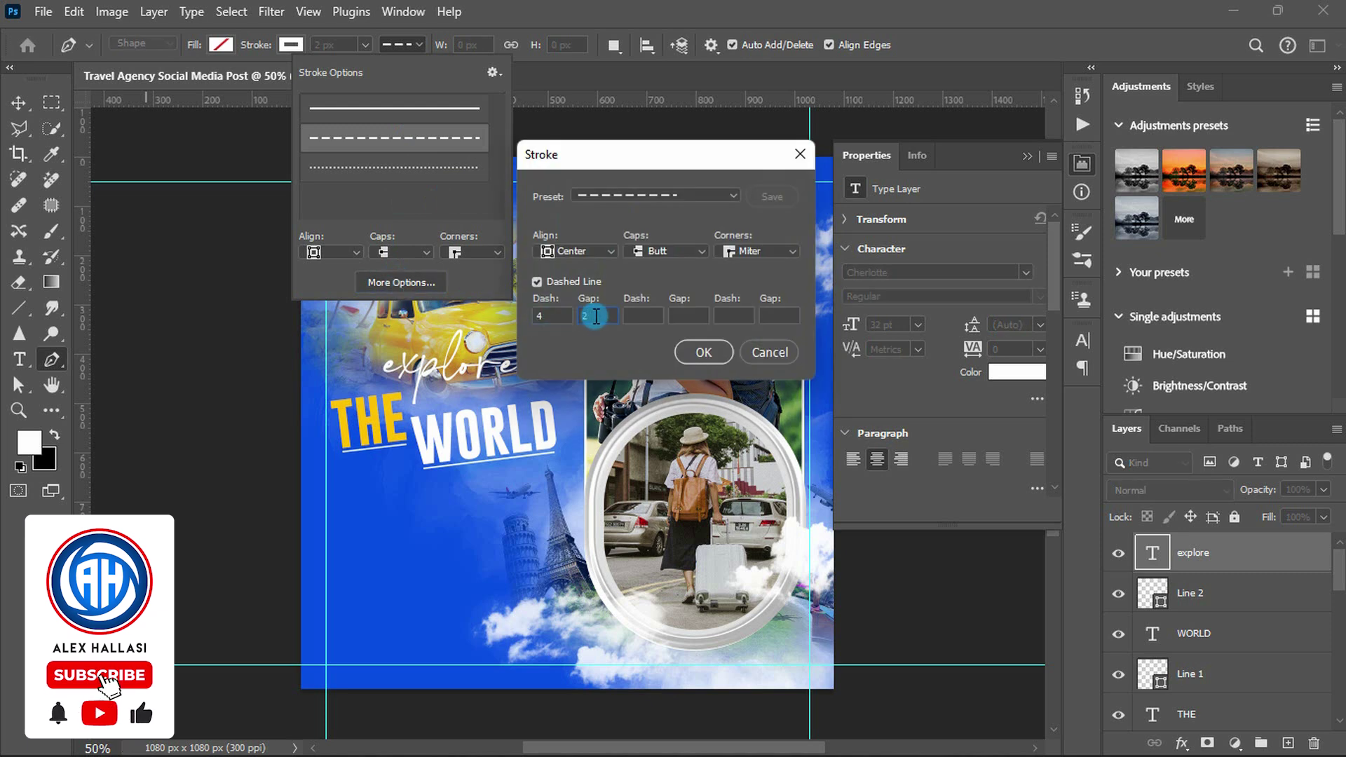
click(705, 351)
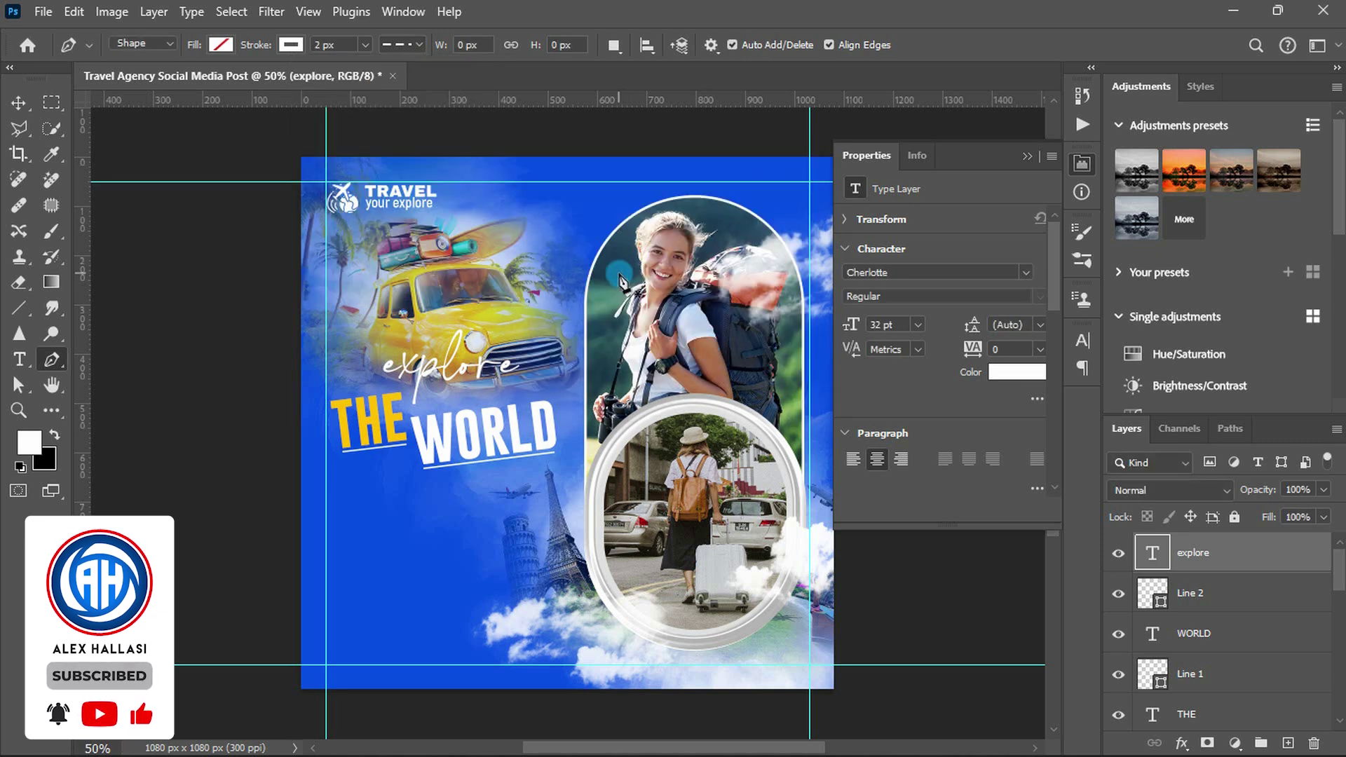
drag(617, 272, 560, 218)
drag(467, 362, 547, 309)
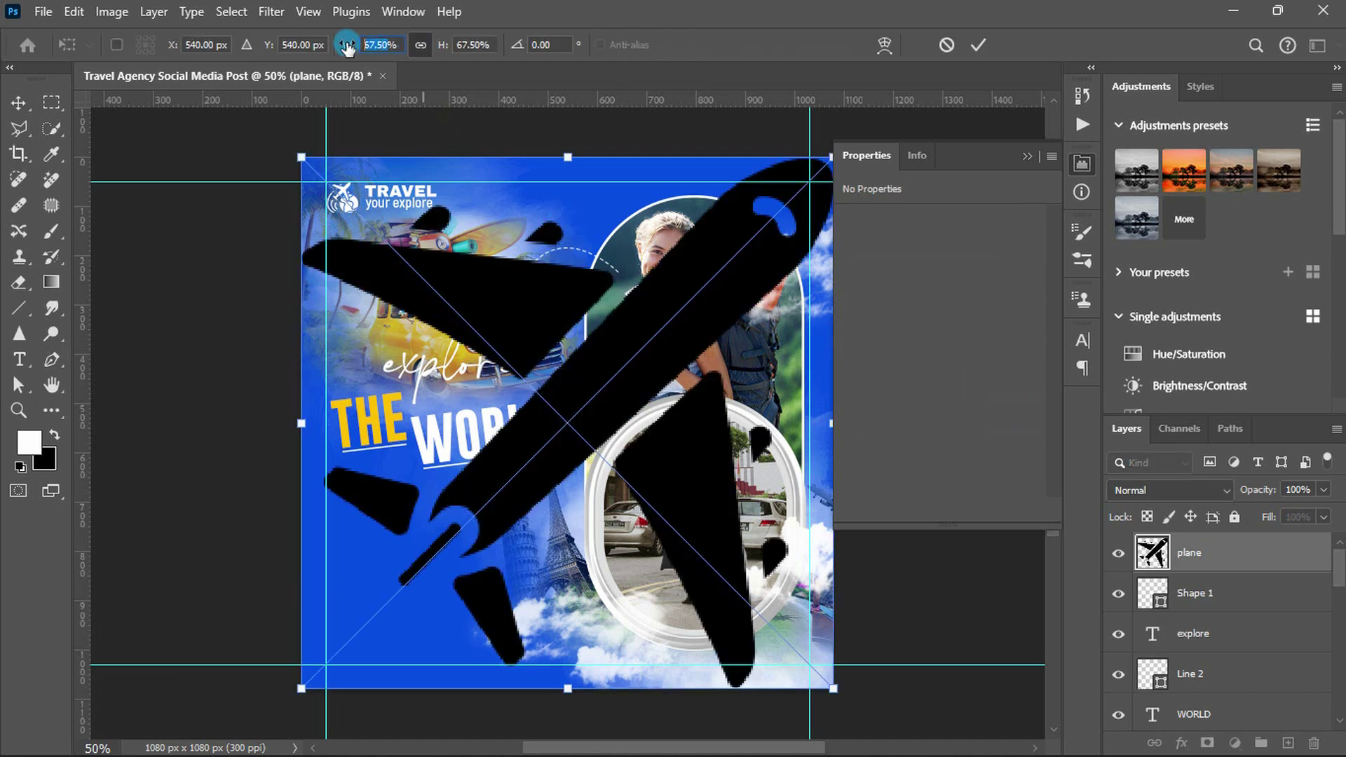
- Finish scaling the plane (value 4) and turn it white with a Colour Overlay
text(4)
key(Return)
click(1181, 743)
click(1175, 663)
key(Return)
- Move the plane near the car, flip it 180° and tilt it along the dashed curve
drag(571, 425, 509, 313)
key(ctrl+t)
right_click(507, 314)
click(538, 463)
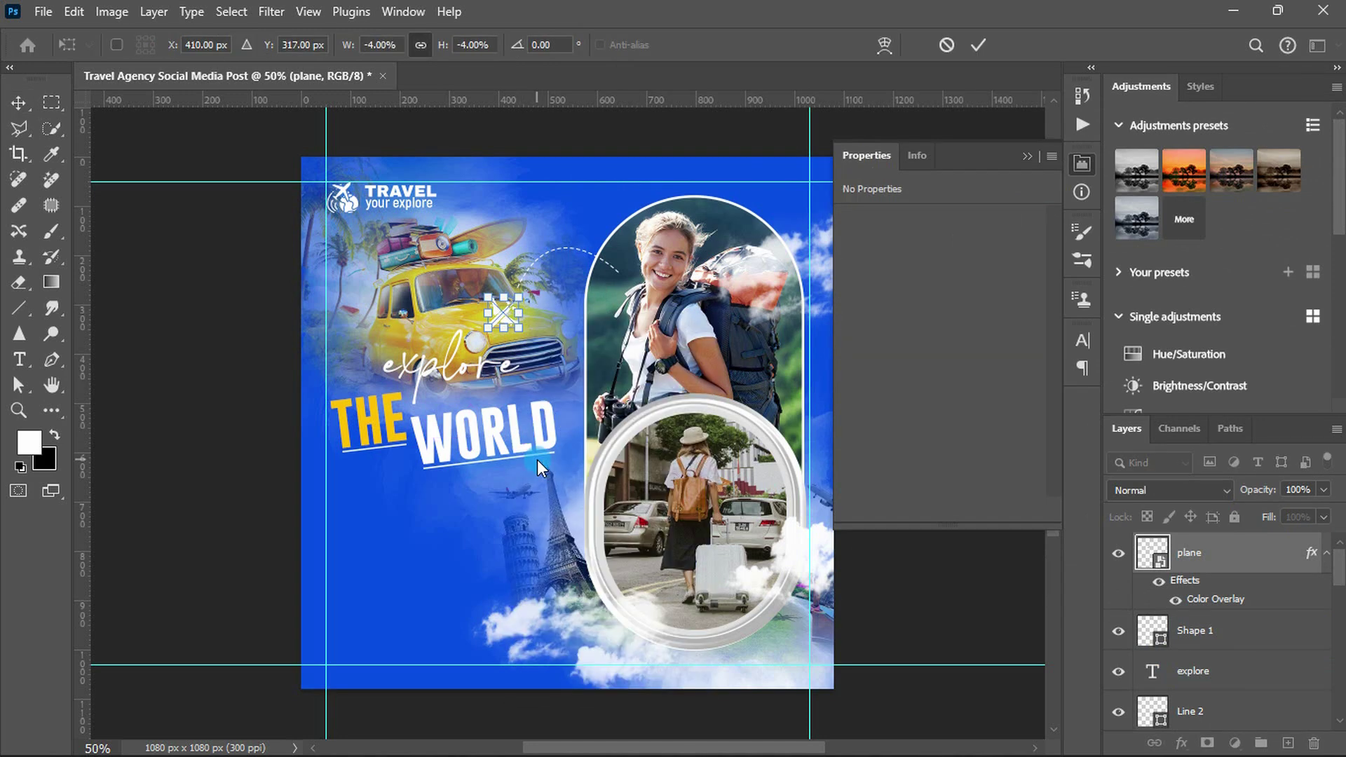
drag(539, 329, 549, 320)
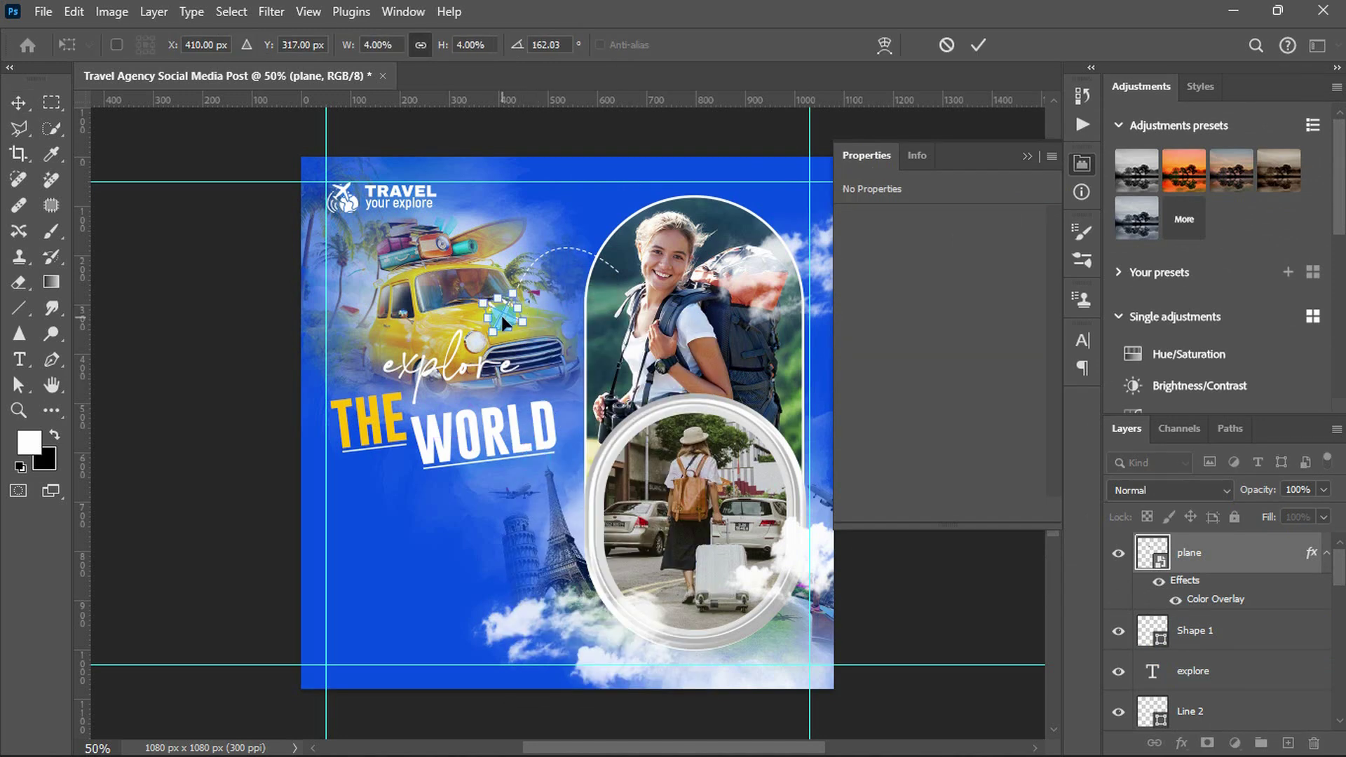
drag(498, 313, 493, 317)
key(Return)
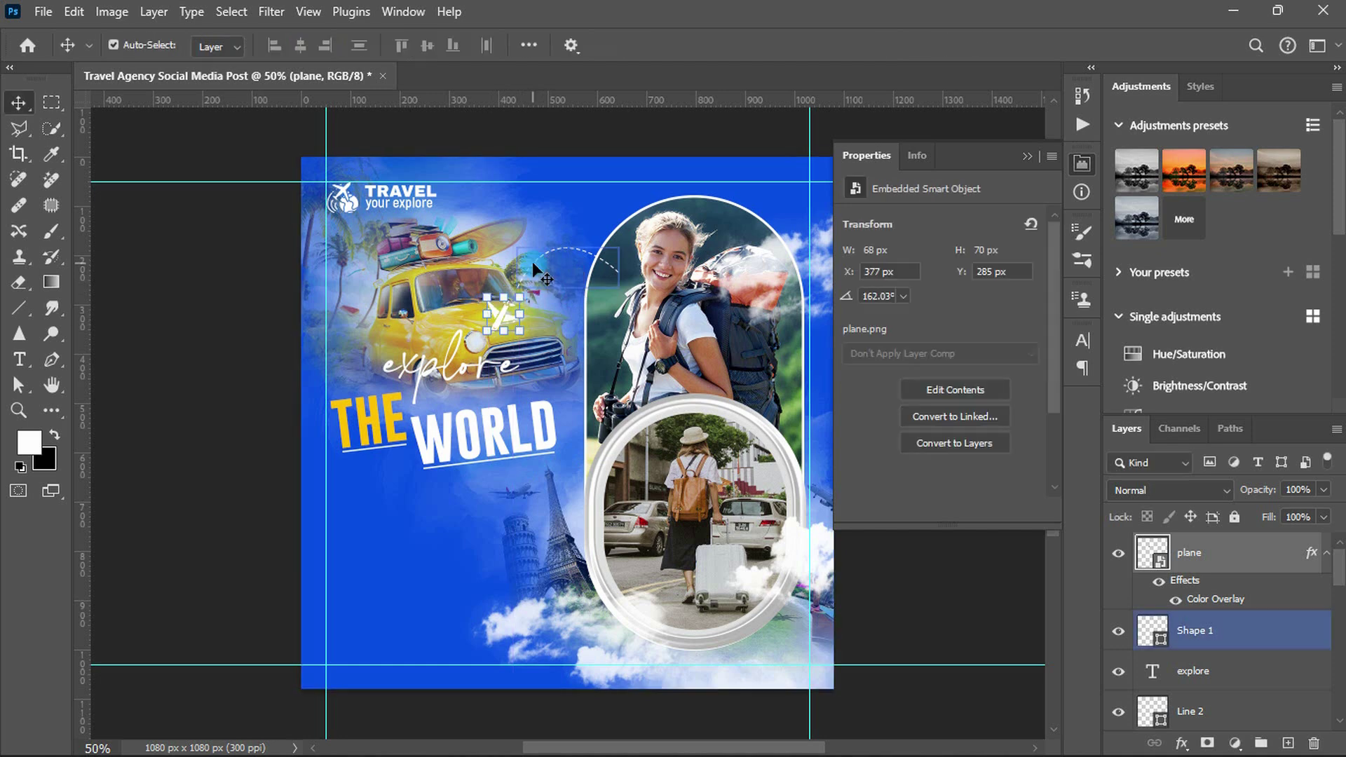
- Select the dashed curve shape with the Direct Selection tool
click(532, 262)
key(a)
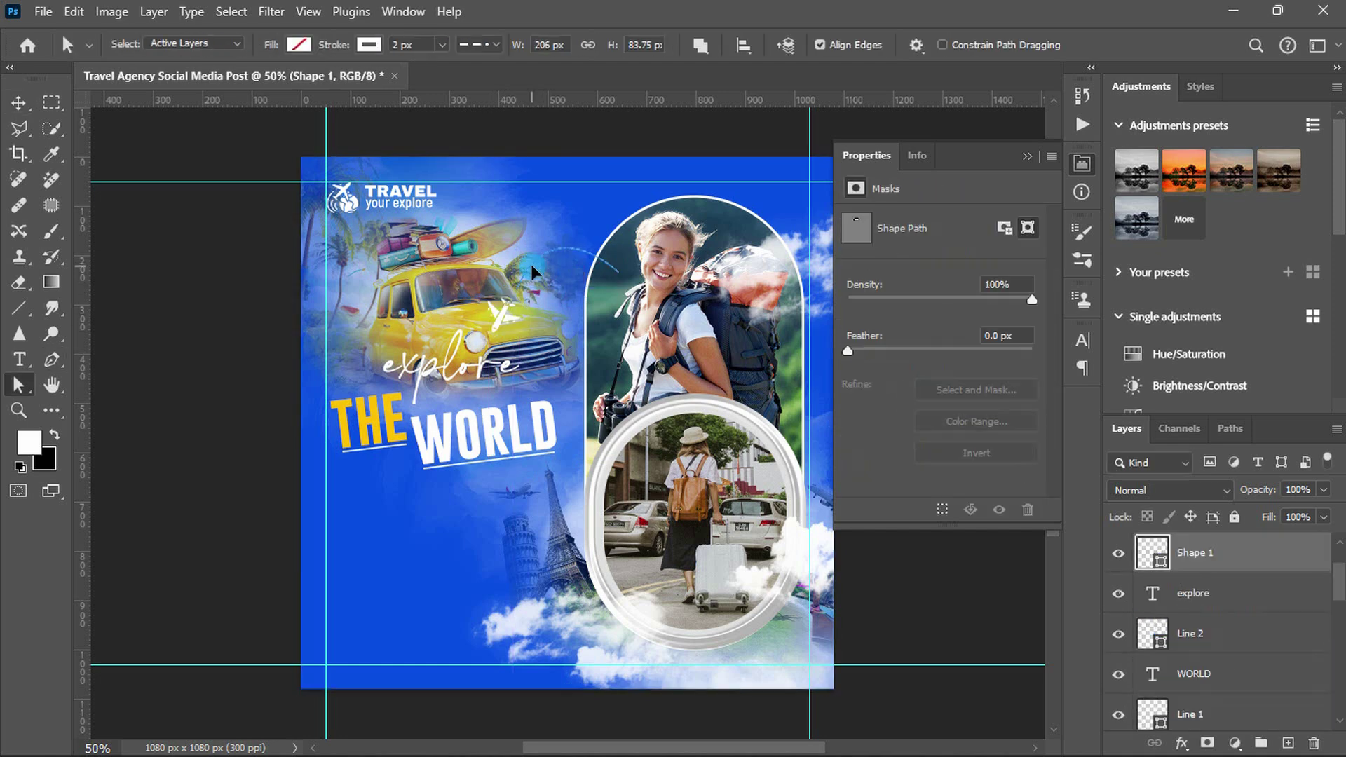
scroll(518, 295, up, 1)
scroll(508, 281, up, 1)
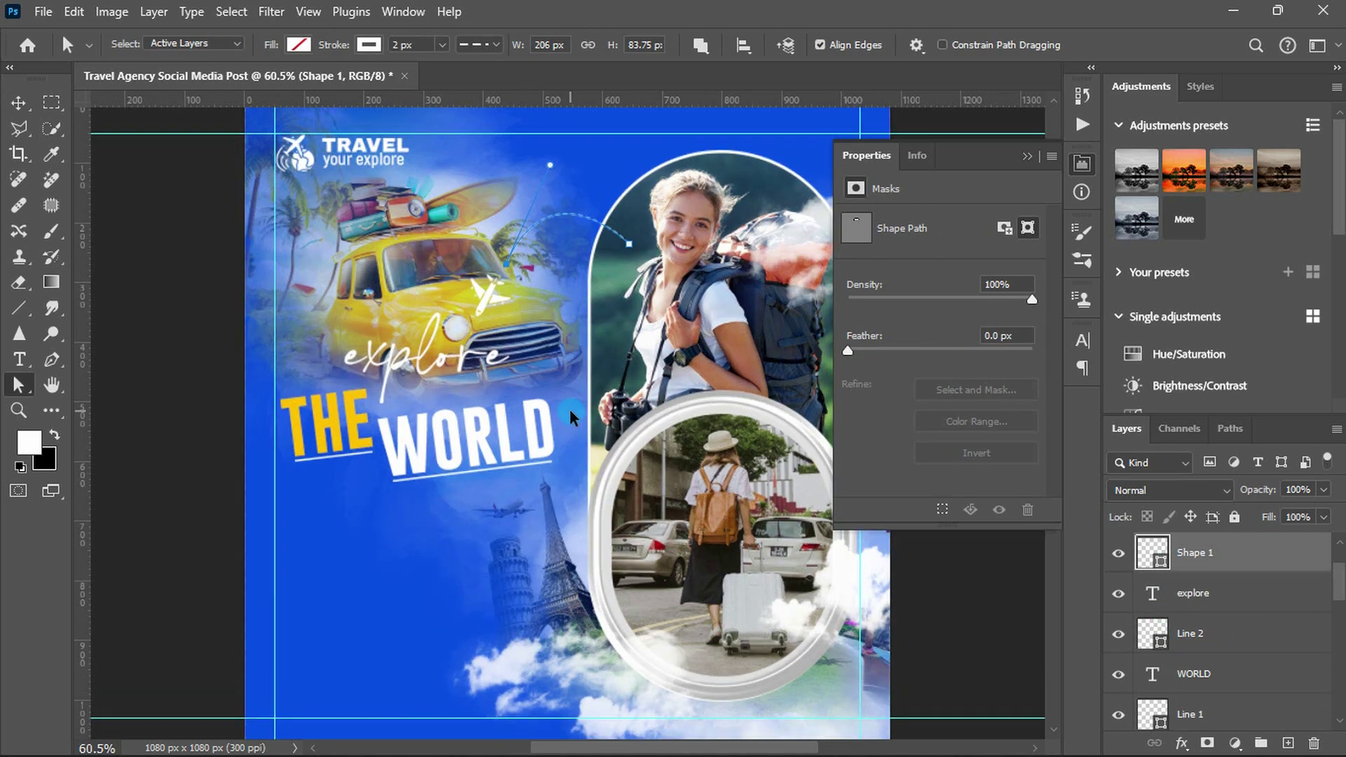
scroll(498, 269, up, 1)
key(v)
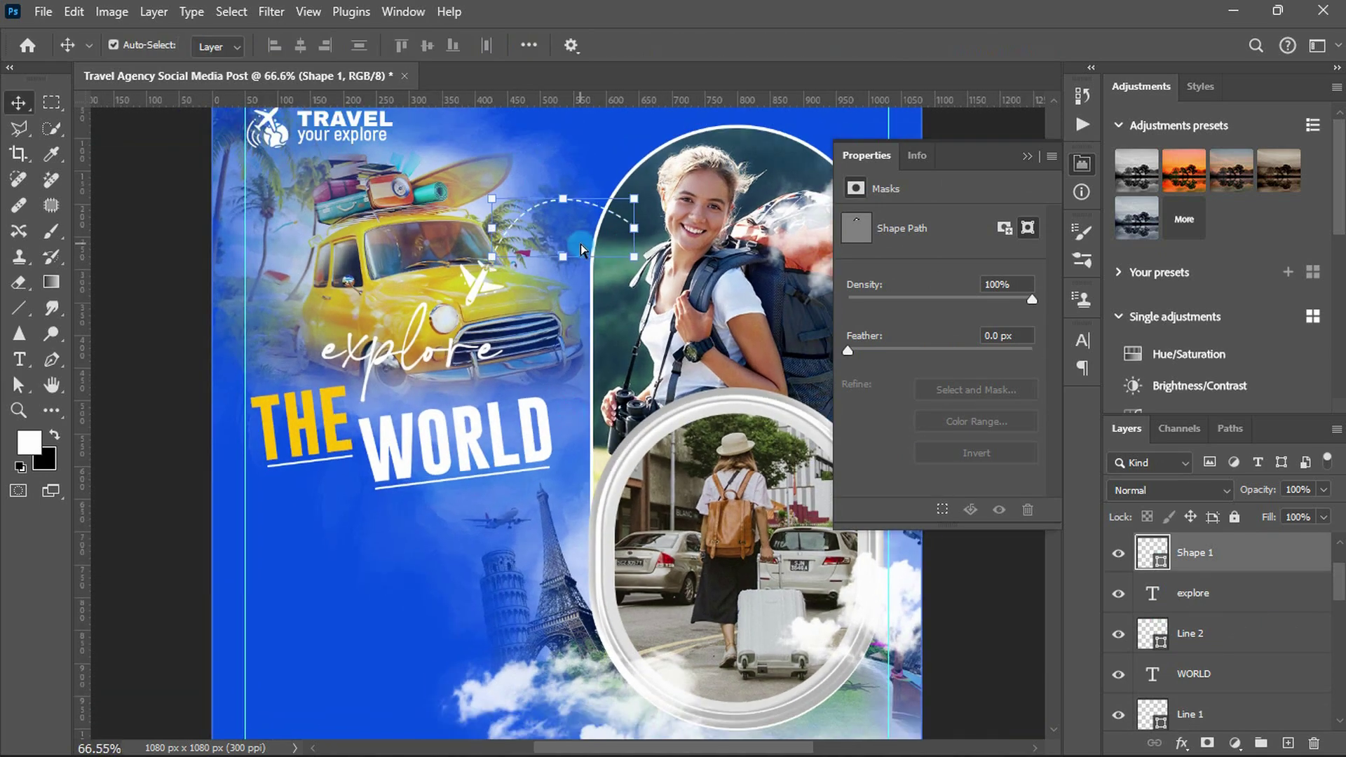
- Select the plane and arc layers and drag them below the explore layer
ctrl+click(1226, 596)
key(ctrl+0)
ctrl+click(1225, 596)
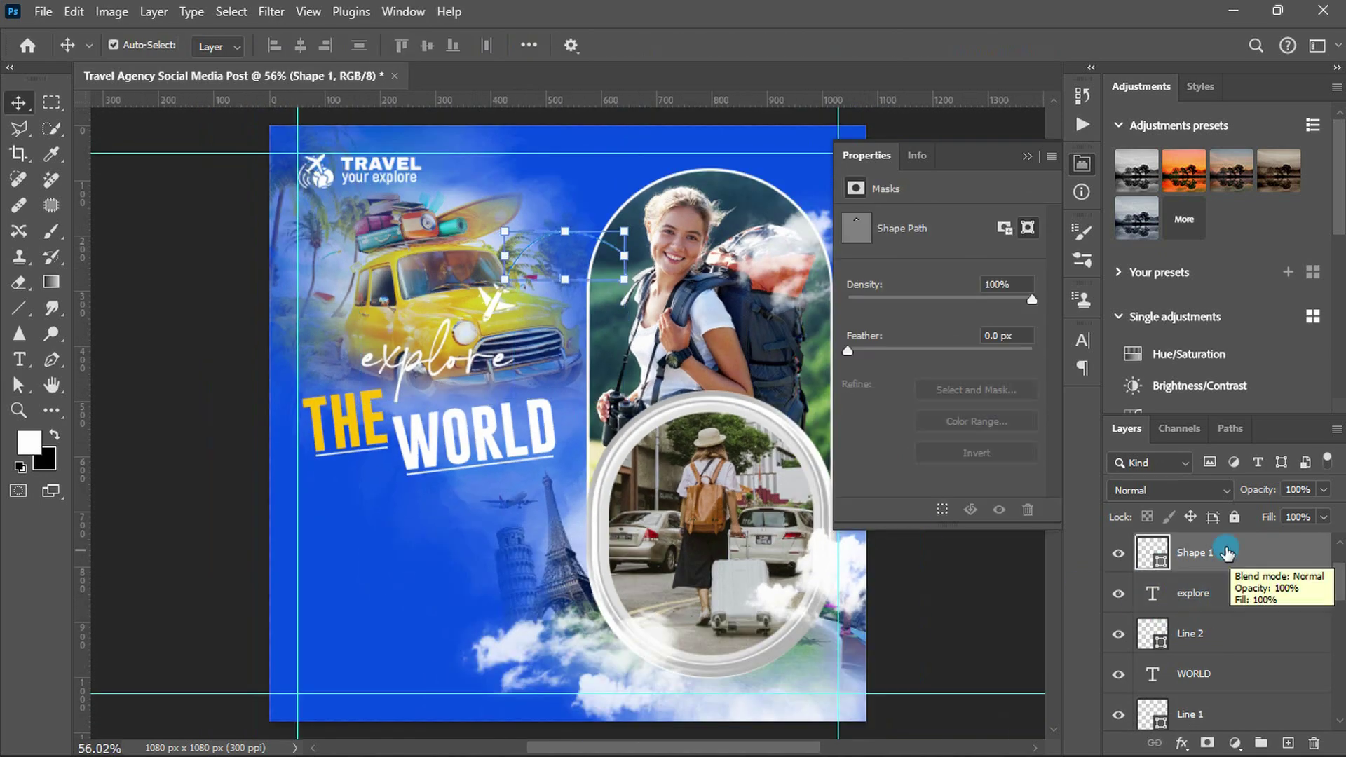
scroll(1225, 596, up, 1)
ctrl+click(1227, 552)
mouse_move(1227, 553)
mouse_down()
mouse_move(1242, 739)
mouse_move(1232, 554)
mouse_up()
click(1232, 552)
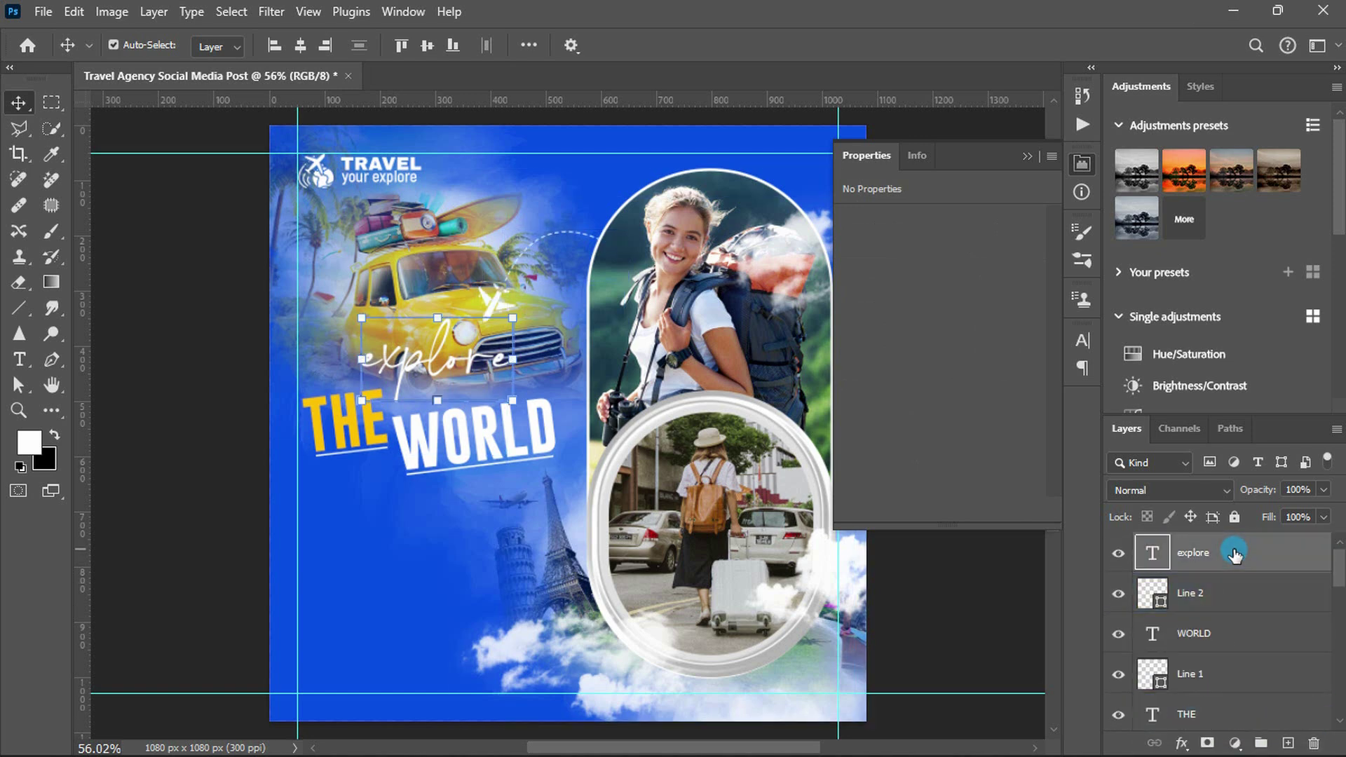
- Add '50%' in Archivo Black 22 pt and position it below WORLD
key(t)
click(394, 552)
click(919, 273)
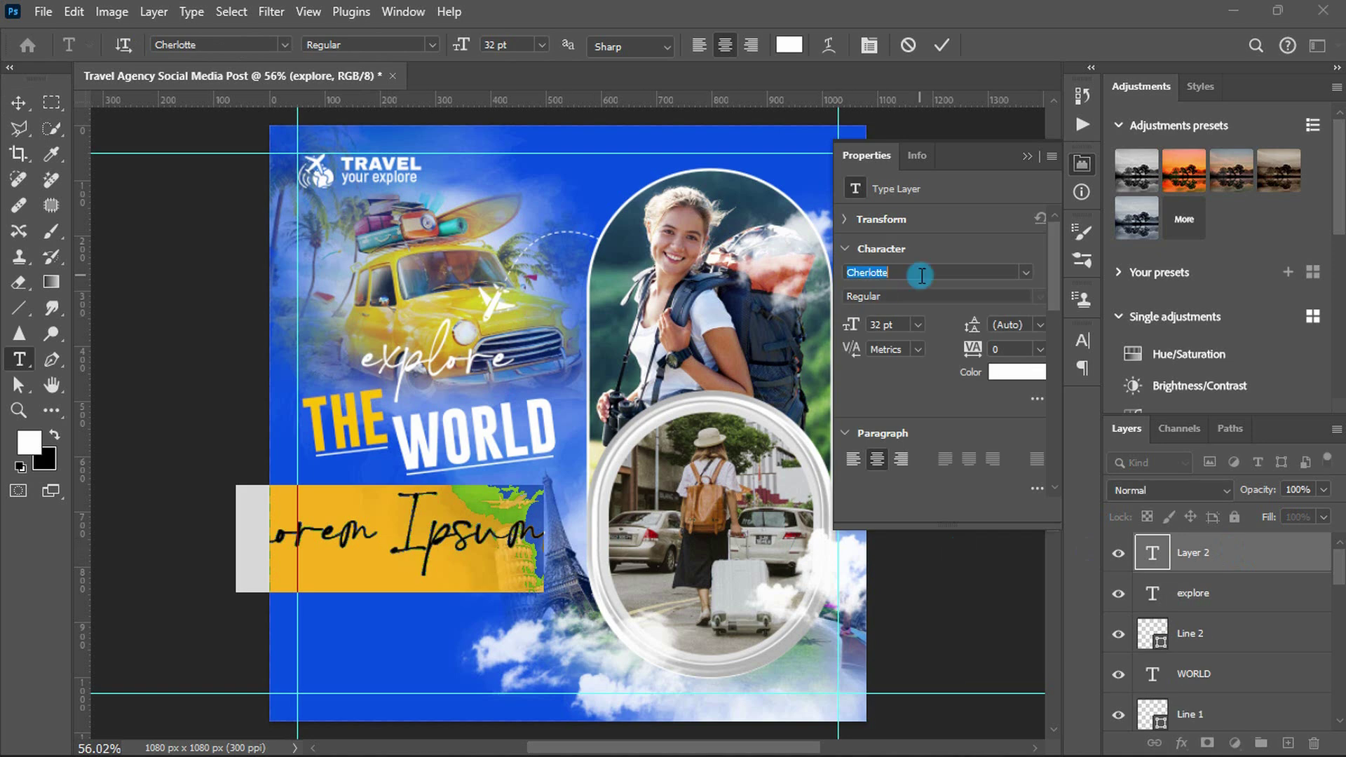
text(Archivo Black)
key(Return)
key(Tab)
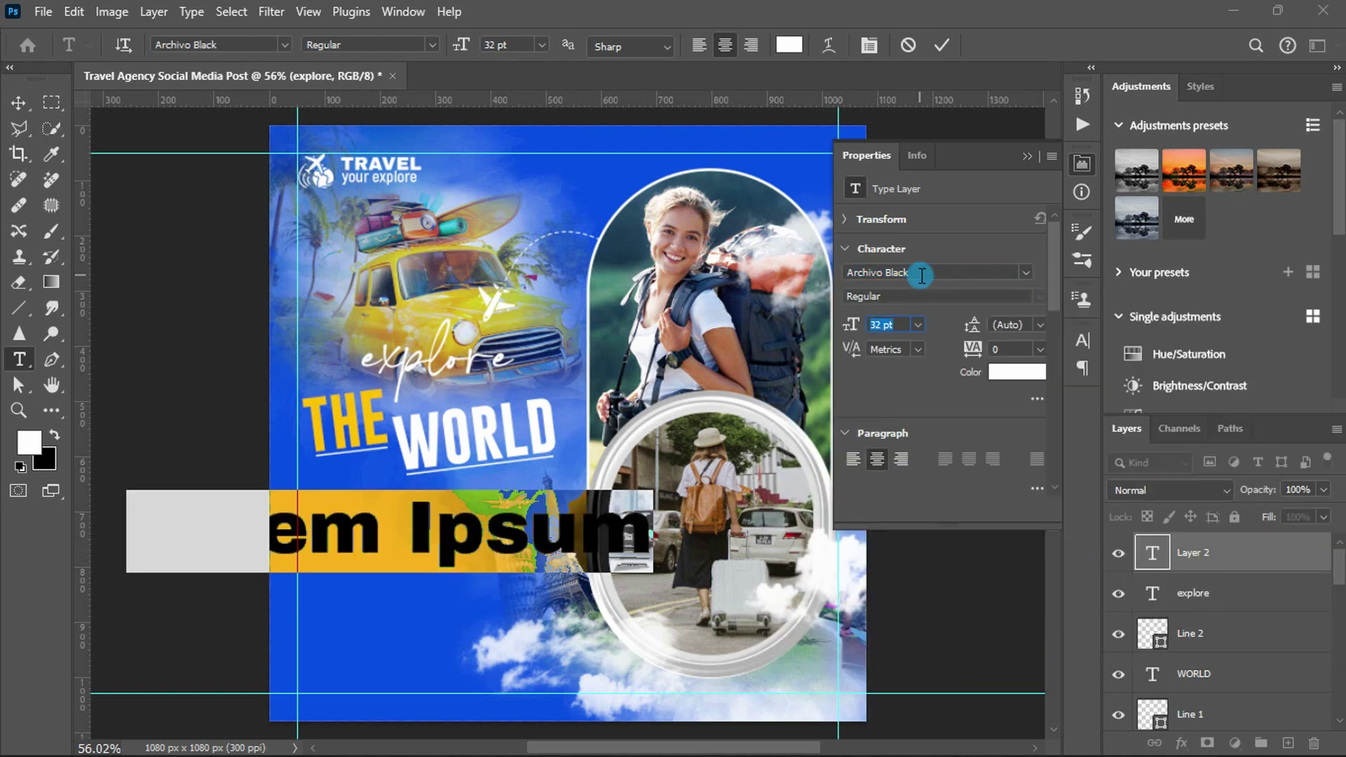
text(22)
key(Return)
text(50%)
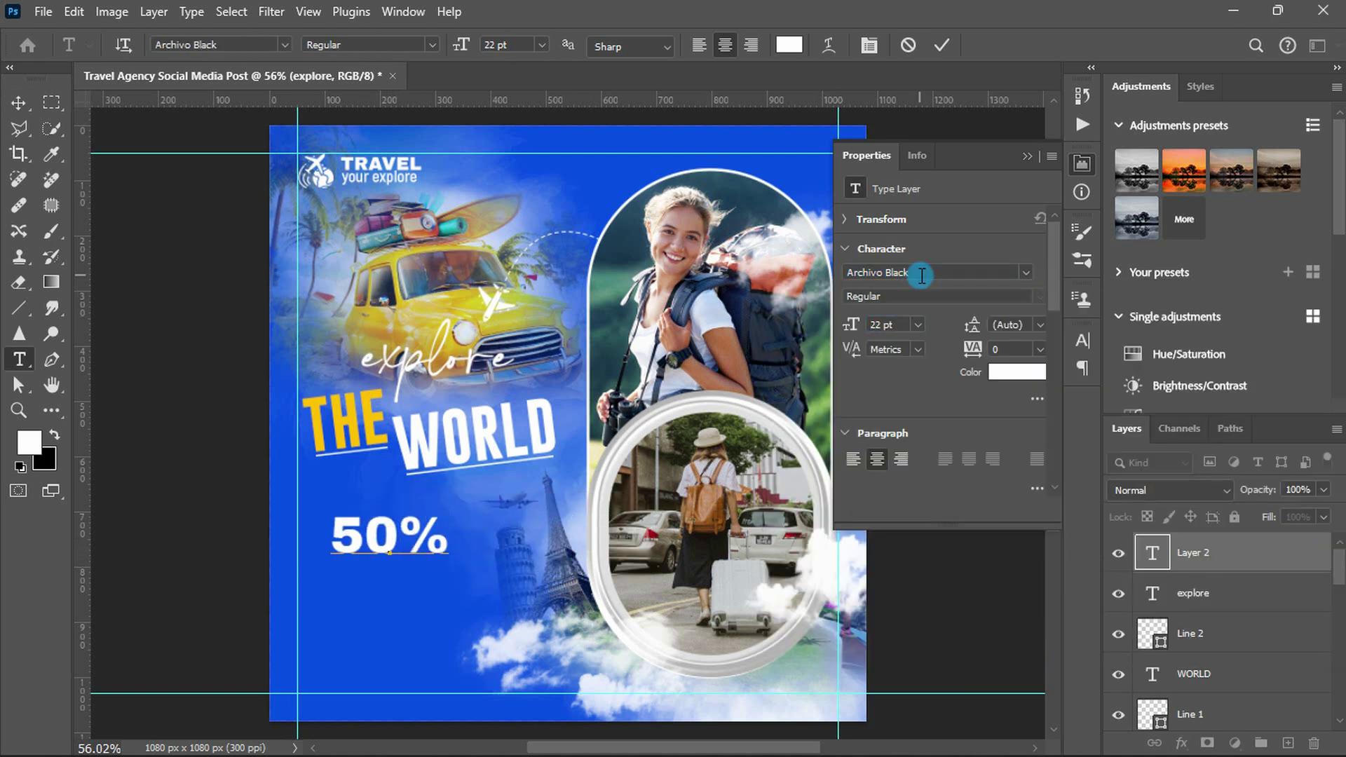
key(ctrl+Return)
key(v)
drag(388, 548, 403, 570)
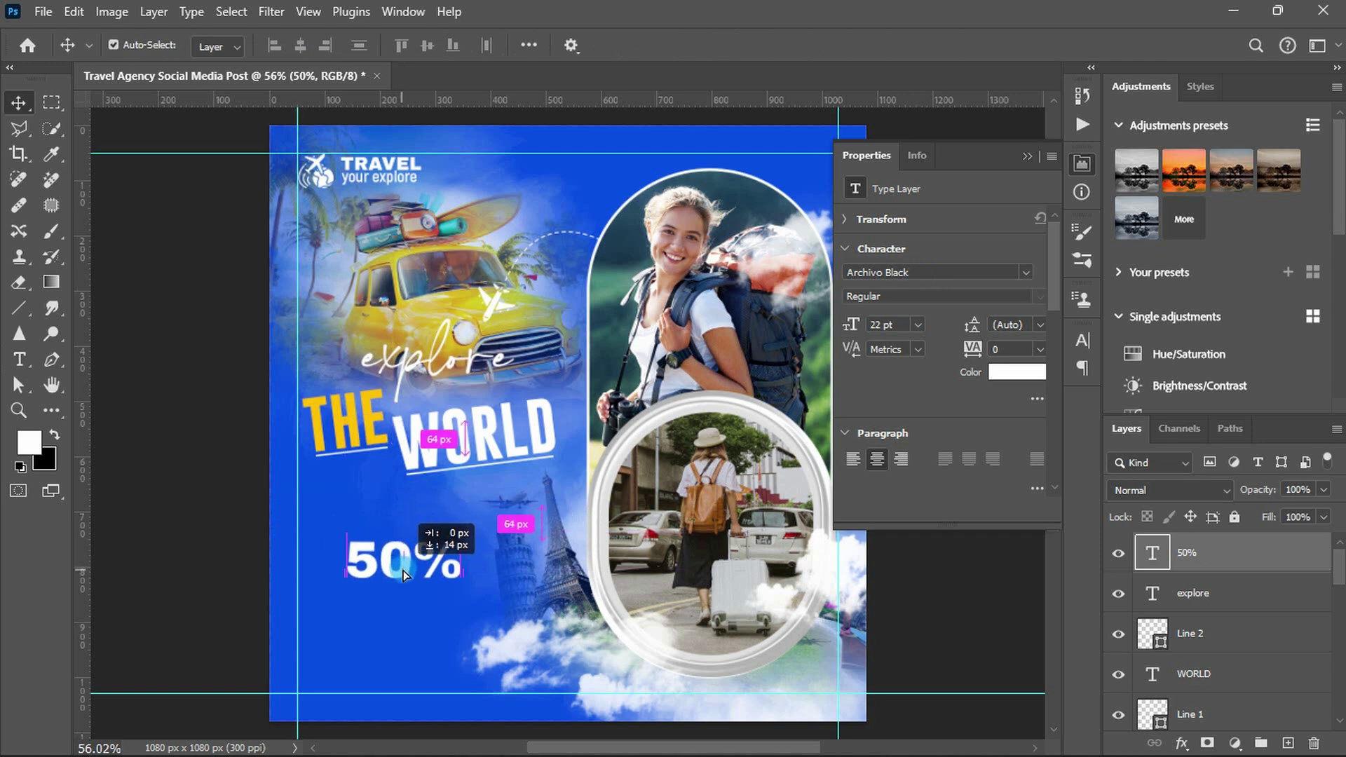
- Start a new text layer above 50% in Akrobat Bold 10 pt
key(t)
click(418, 506)
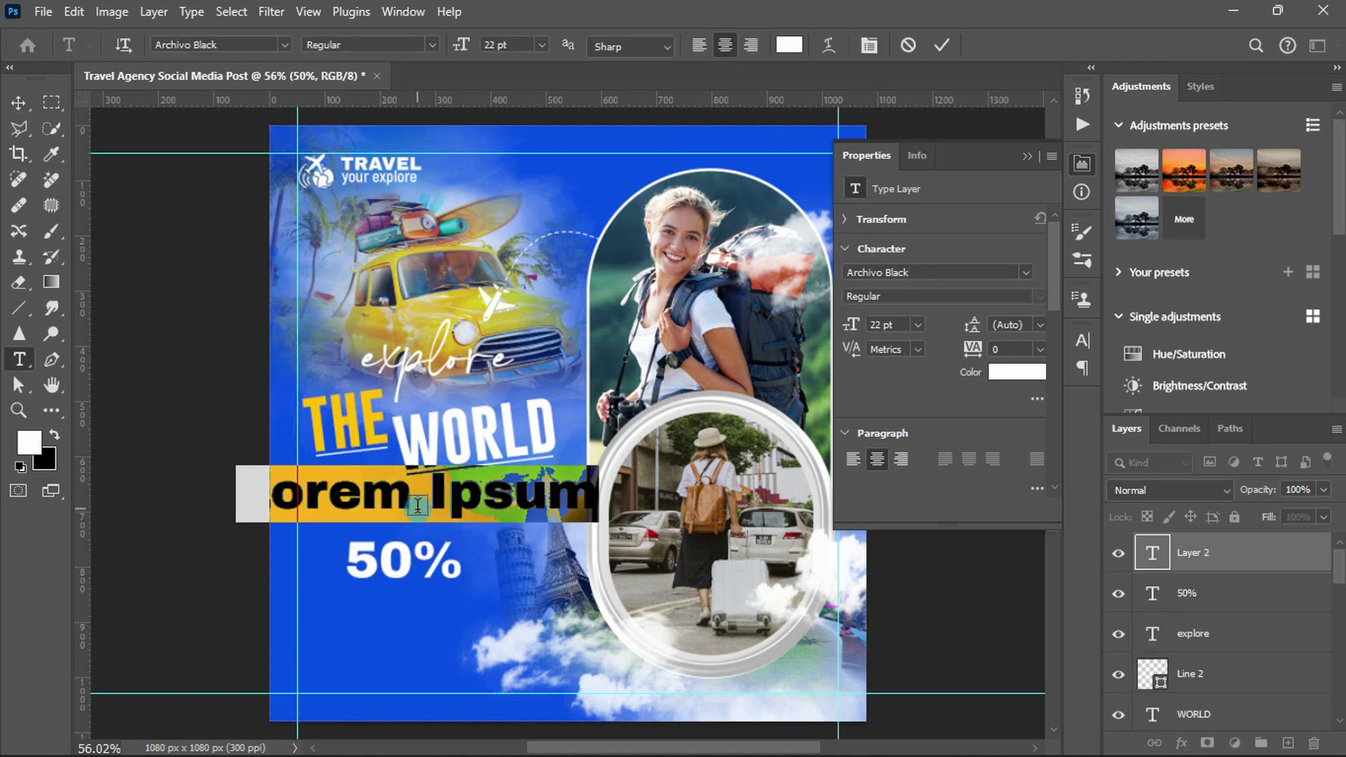
click(925, 272)
text(Akrobat)
key(Return)
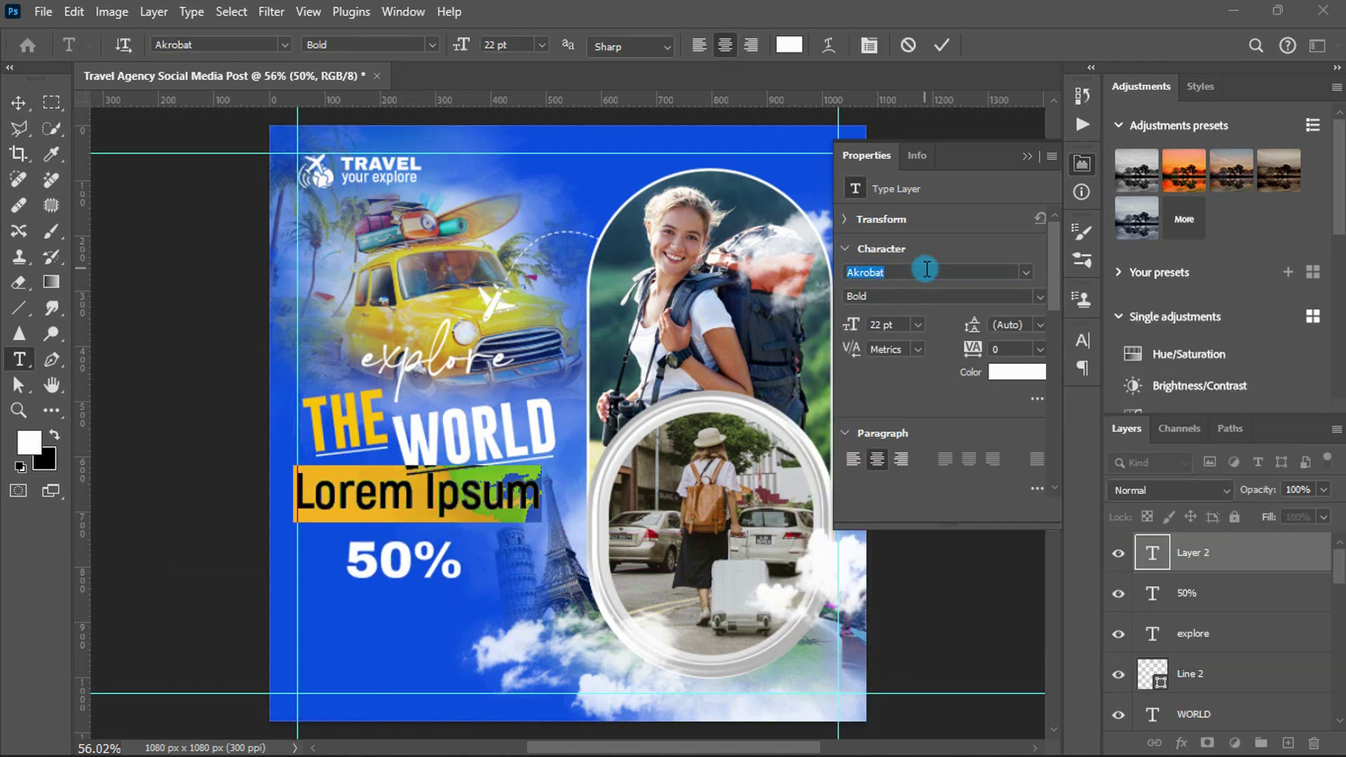
key(Tab)
key(Tab)
text(10)
key(Return)
- Type 'SAVE UP TO' and centre it just above 50%
text(SAVE UP TO)
key(ctrl+Return)
key(v)
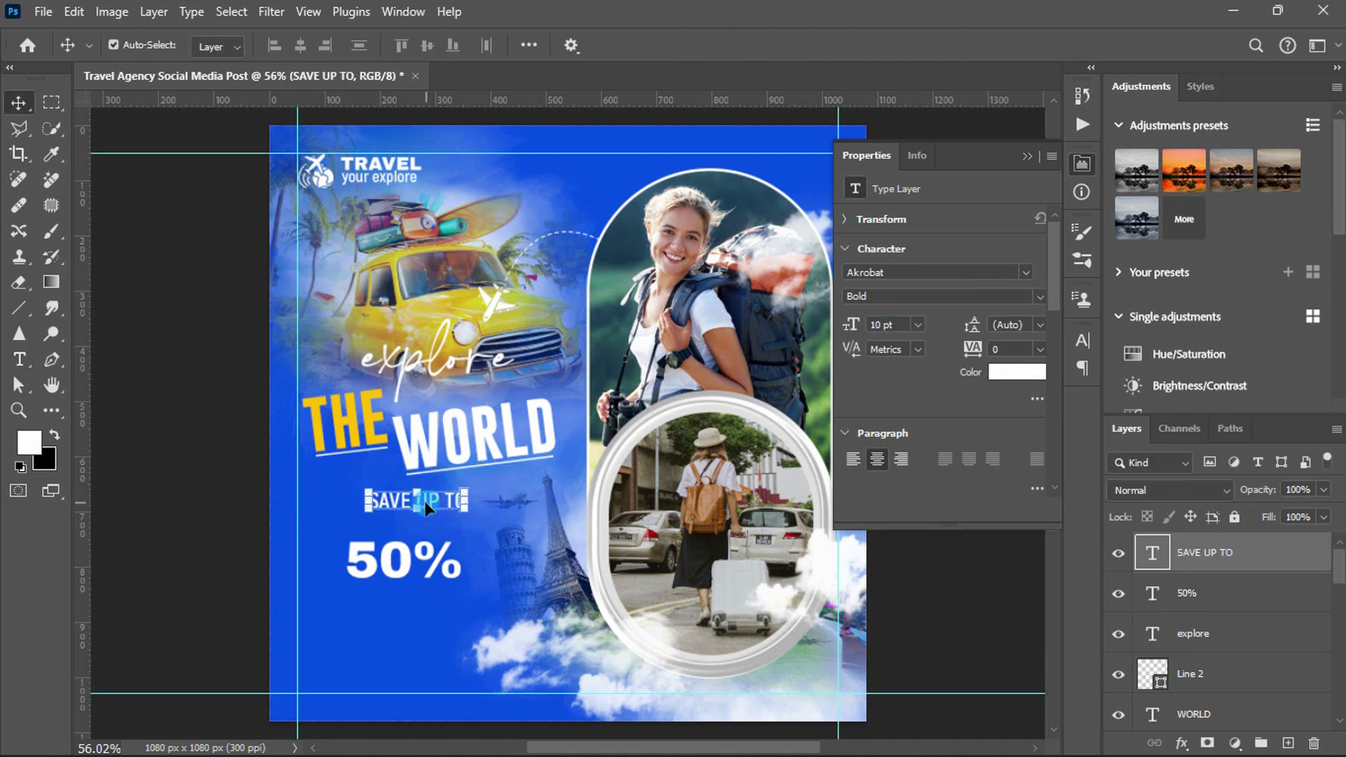
drag(426, 503, 422, 531)
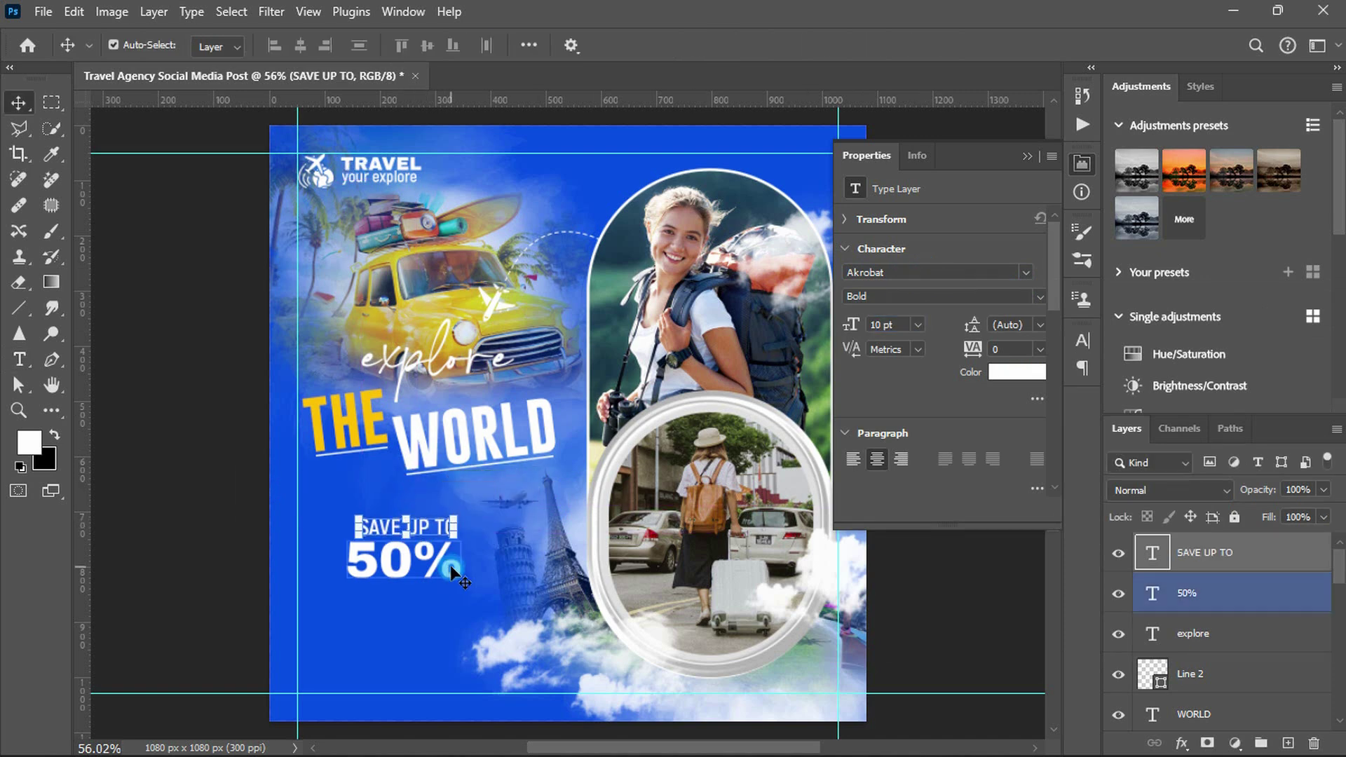
click(24, 300)
click(72, 307)
- Create a 207×51 px rounded rectangle filled #ffc000 under the 50% offer
click(218, 44)
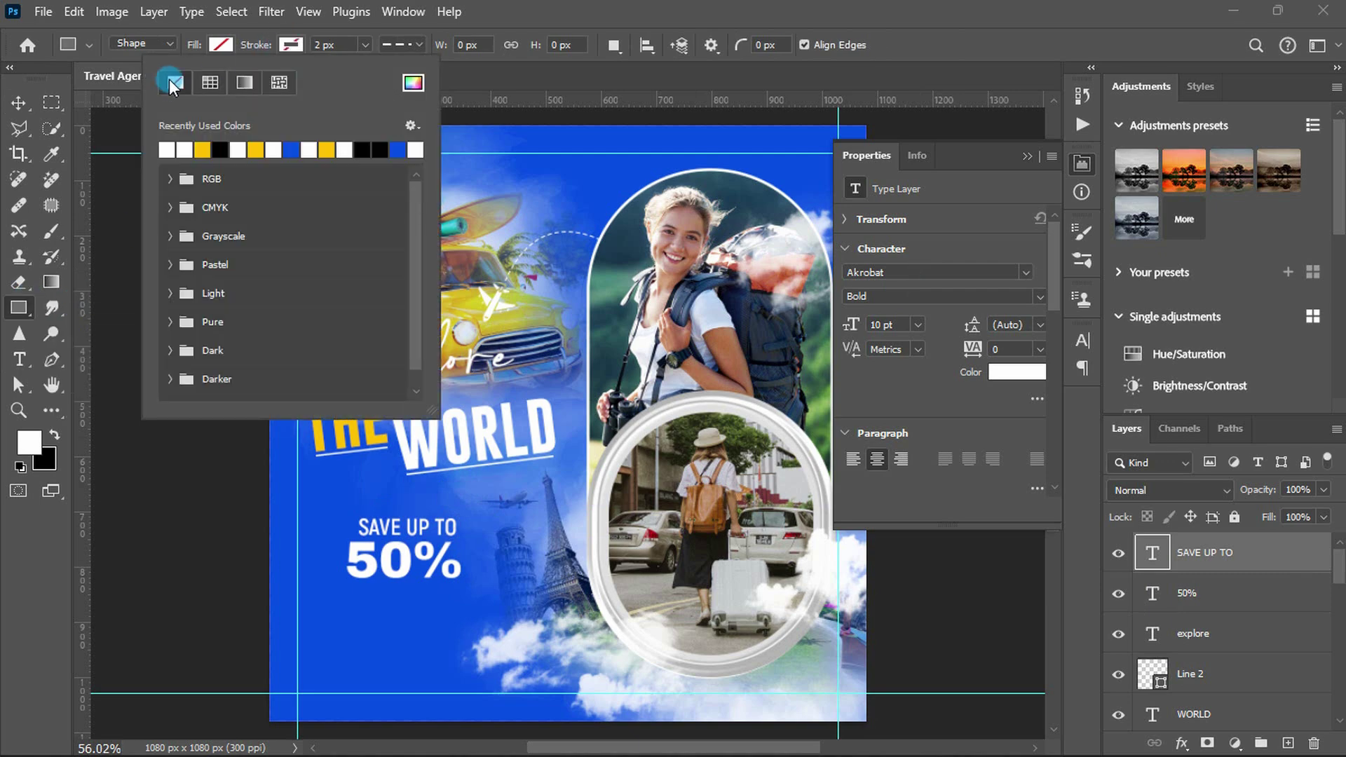
click(342, 83)
text(ffc000)
key(Return)
key(Return)
click(343, 639)
text(25.5)
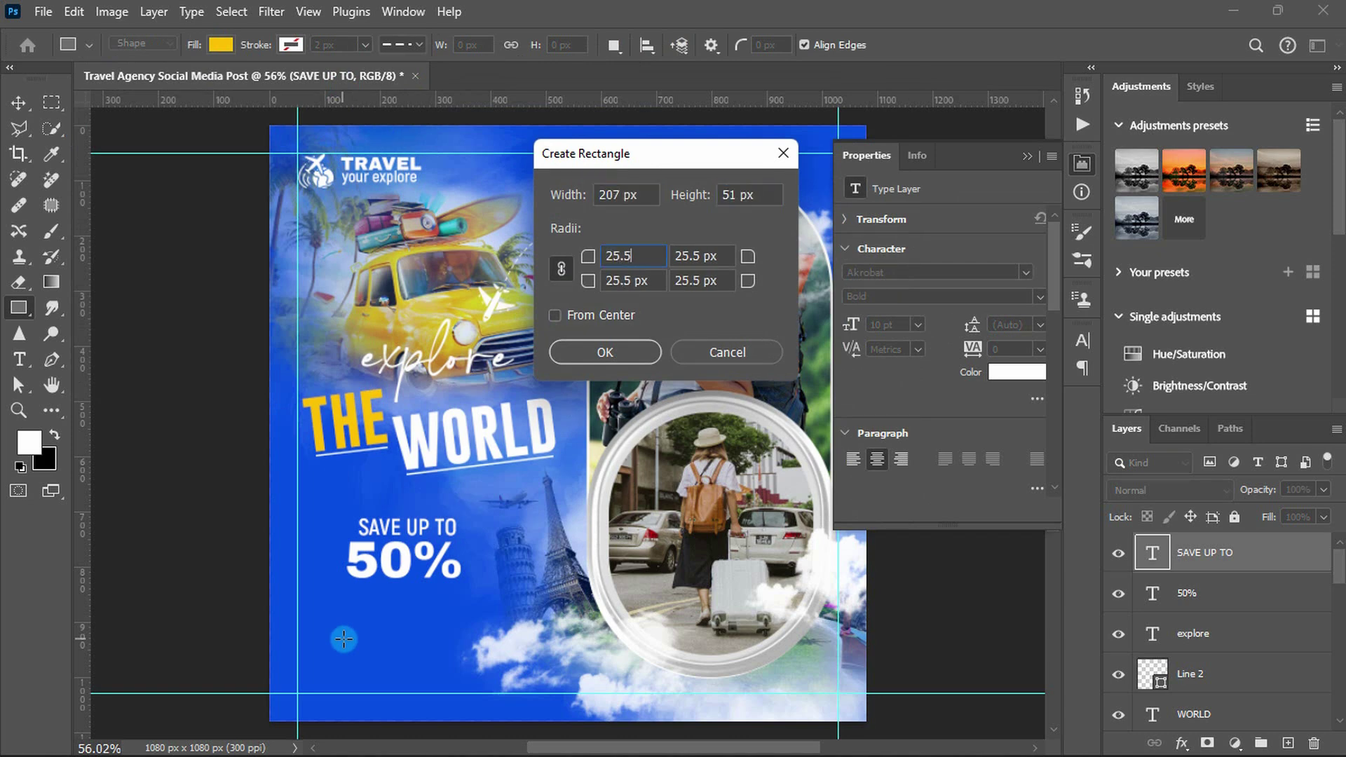
key(Return)
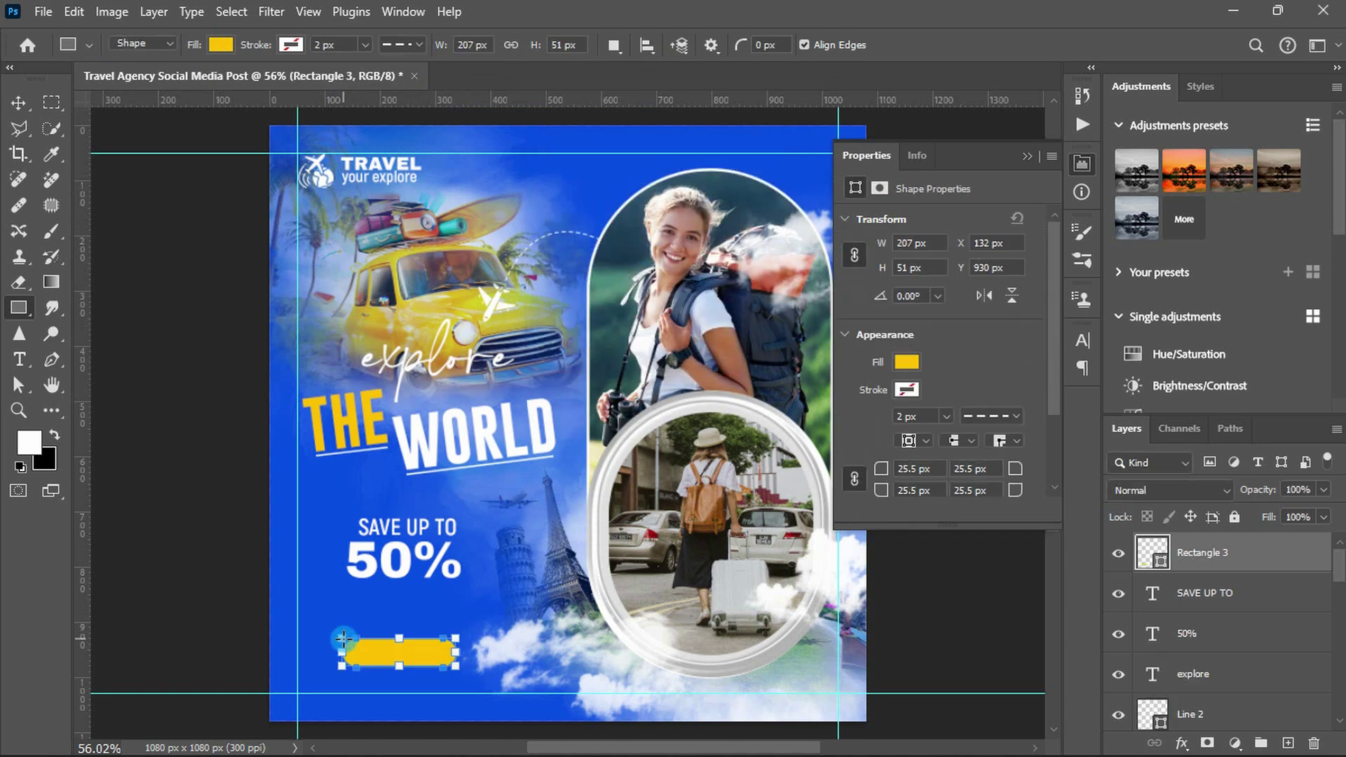
key(v)
drag(344, 639, 329, 629)
- Add 'BOOK NOW' text in Archivo Black 6 pt on the yellow bar
key(t)
click(449, 630)
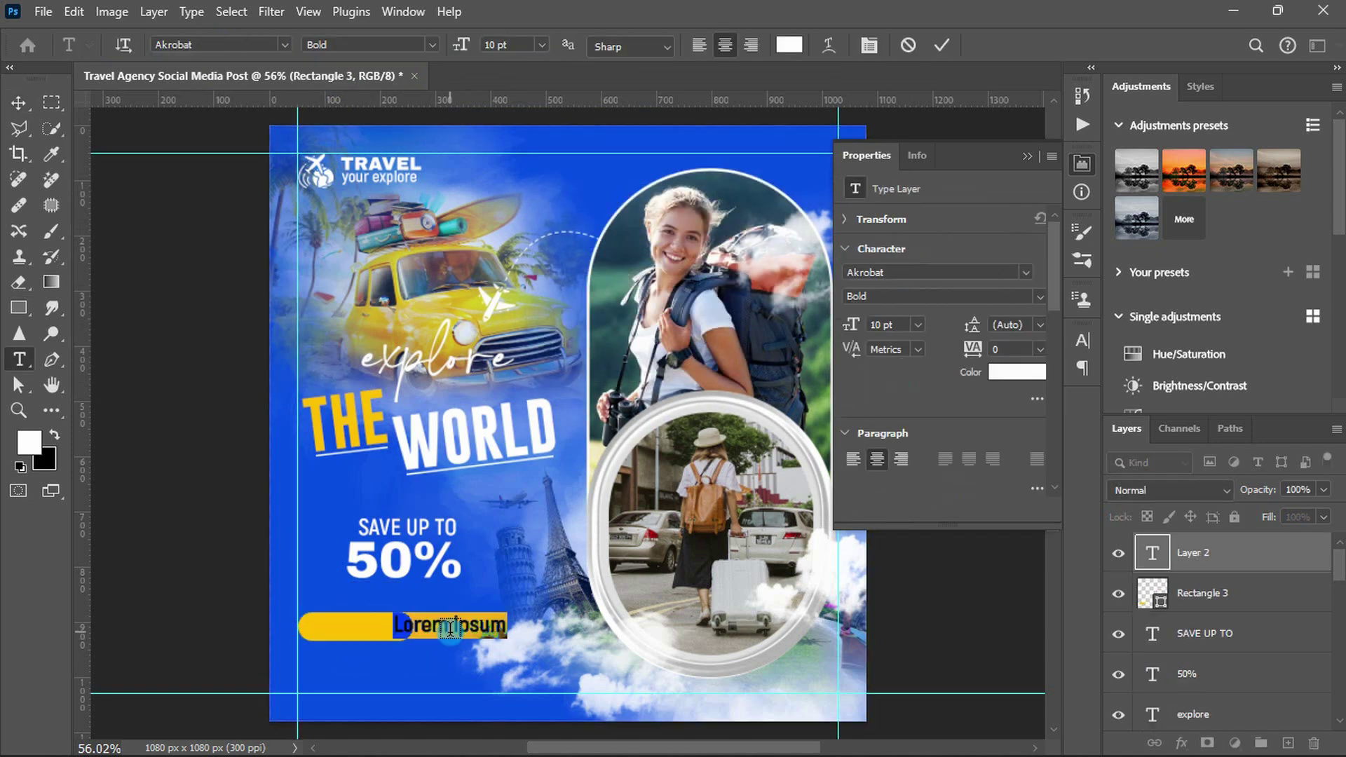
click(904, 272)
text(Arch)
key(Return)
key(Tab)
key(Tab)
text(6)
key(Return)
text(BOOK NOW)
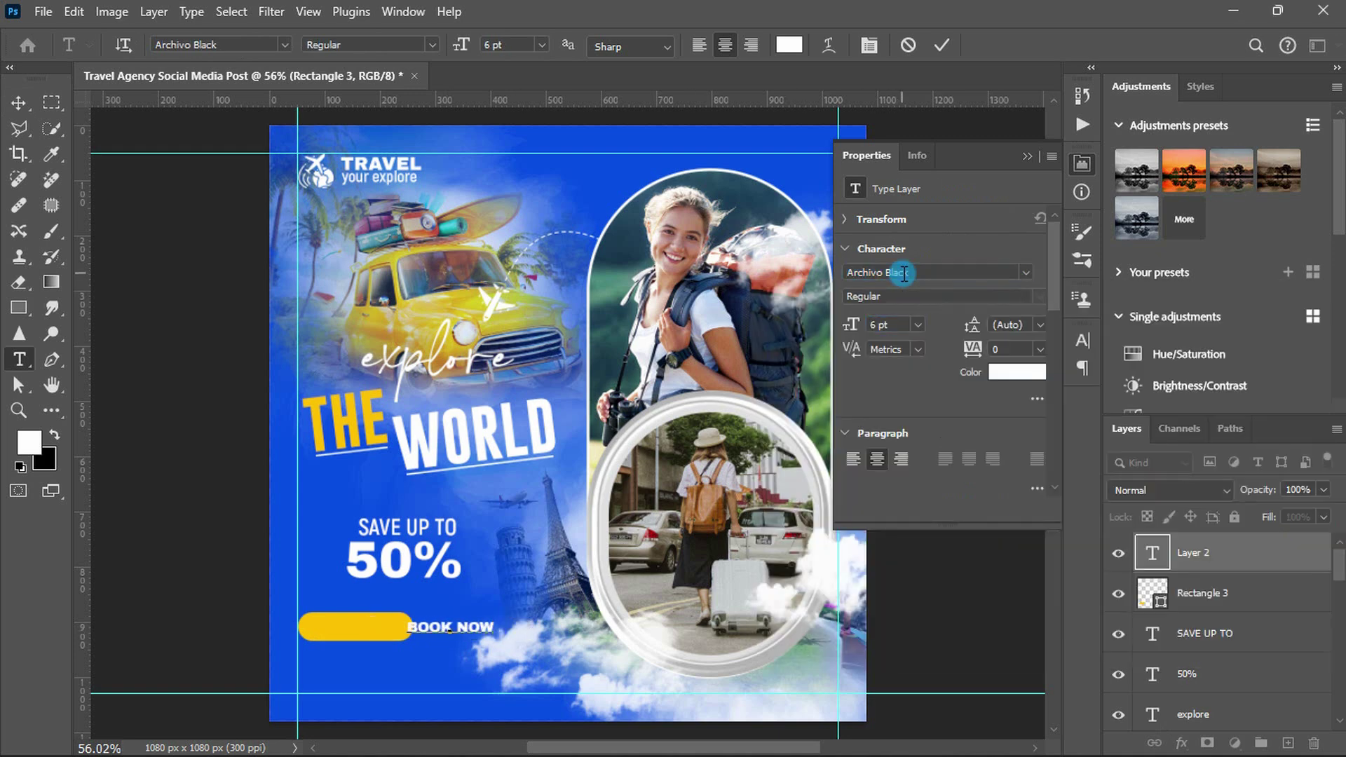
key(ctrl+Return)
- Centre BOOK NOW on the yellow button and scale the phone icon to 3
key(v)
click(1150, 592)
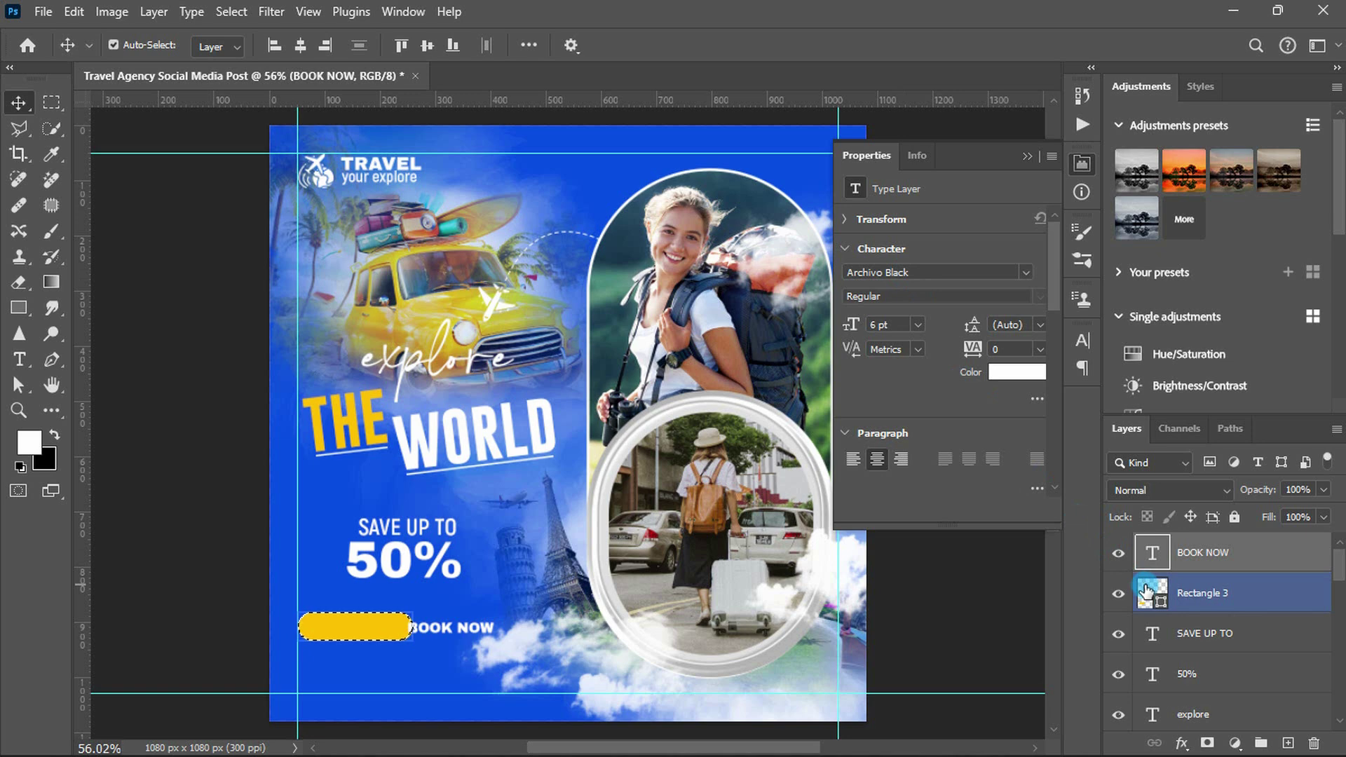
click(432, 39)
click(299, 44)
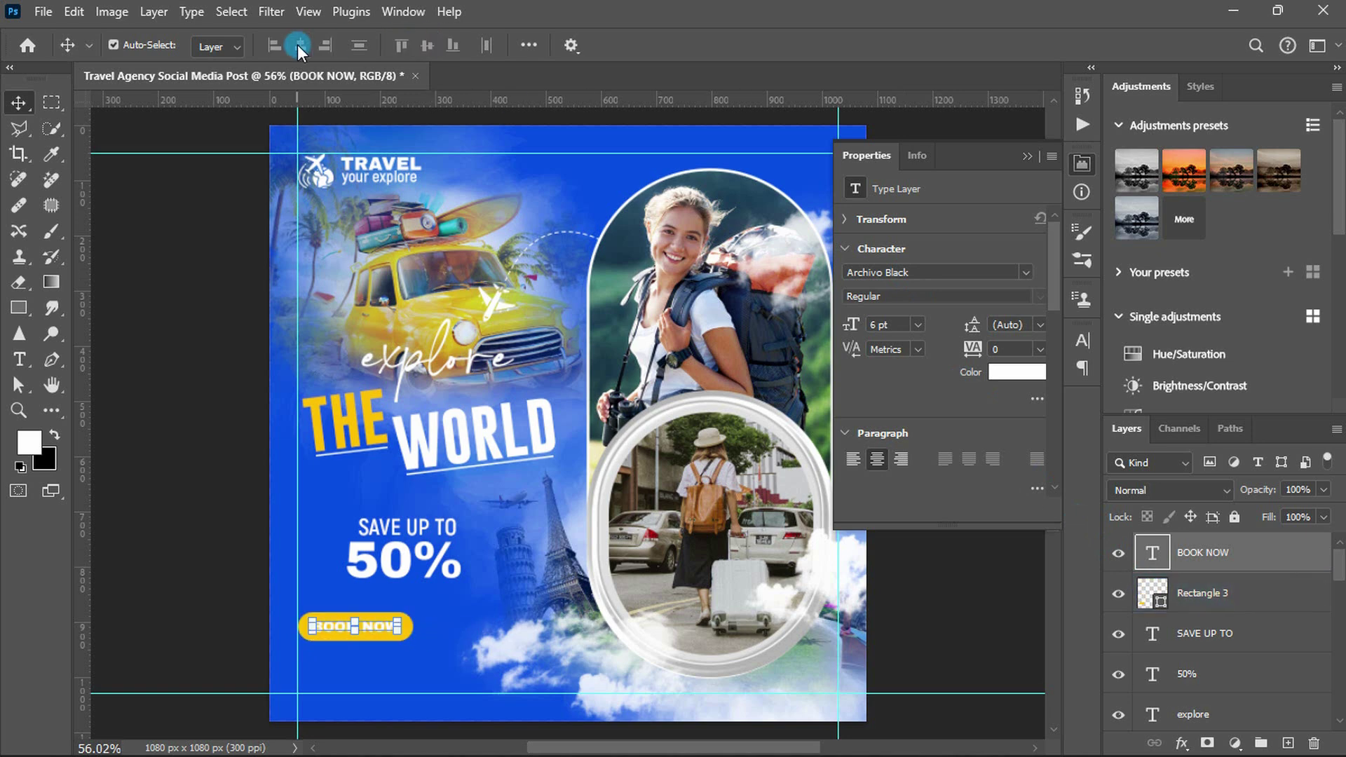
text(3)
key(Return)
key(Return)
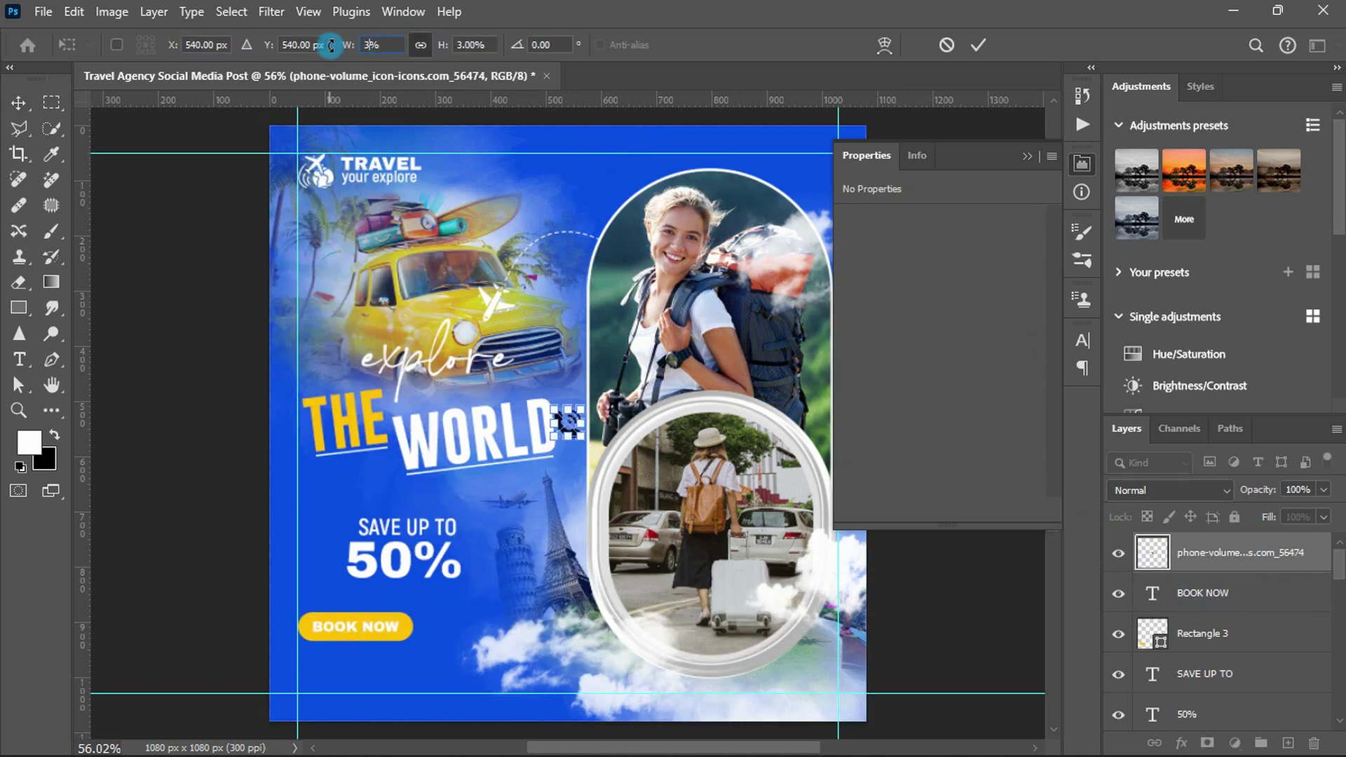
- Give the phone icon a #ffc800 yellow Color Overlay
click(1182, 743)
click(1203, 661)
click(1045, 162)
text(ffc800)
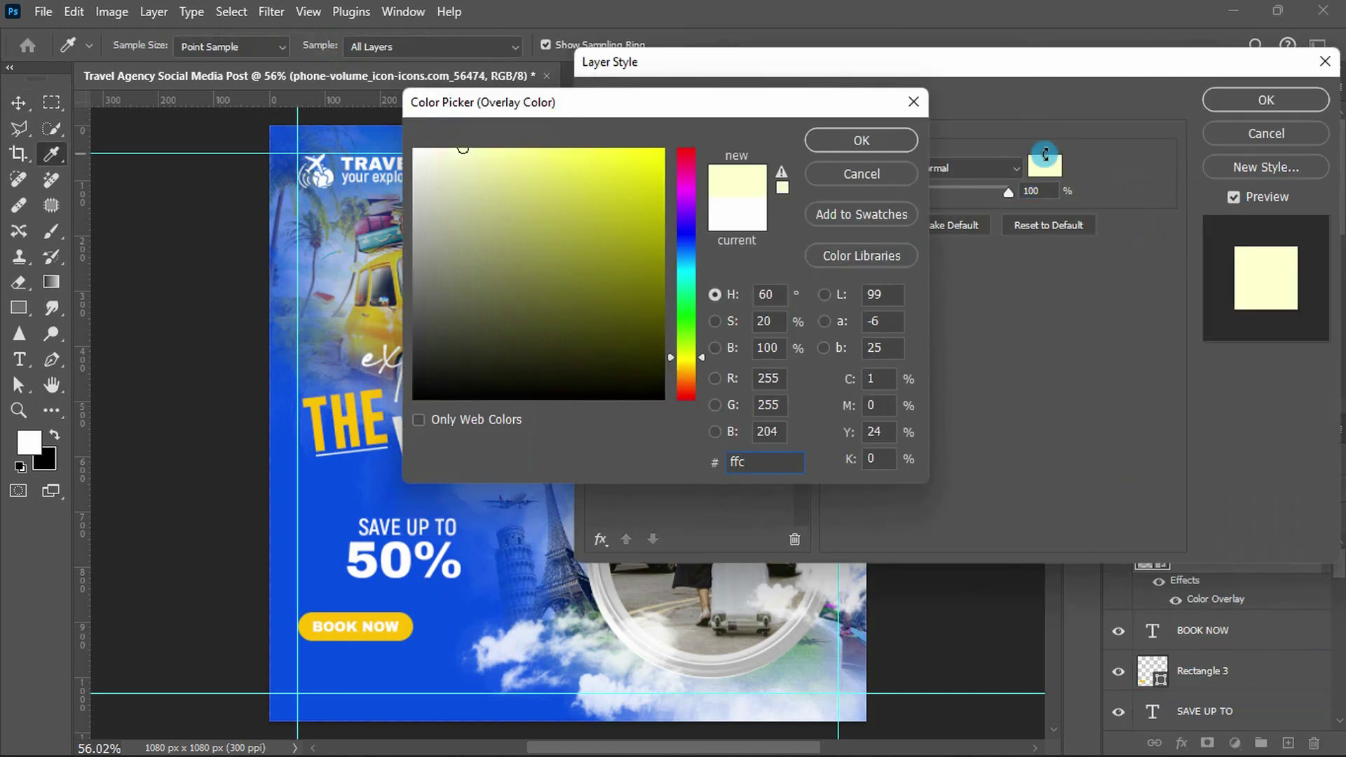
key(Return)
key(Return)
drag(567, 422, 319, 677)
click(329, 631)
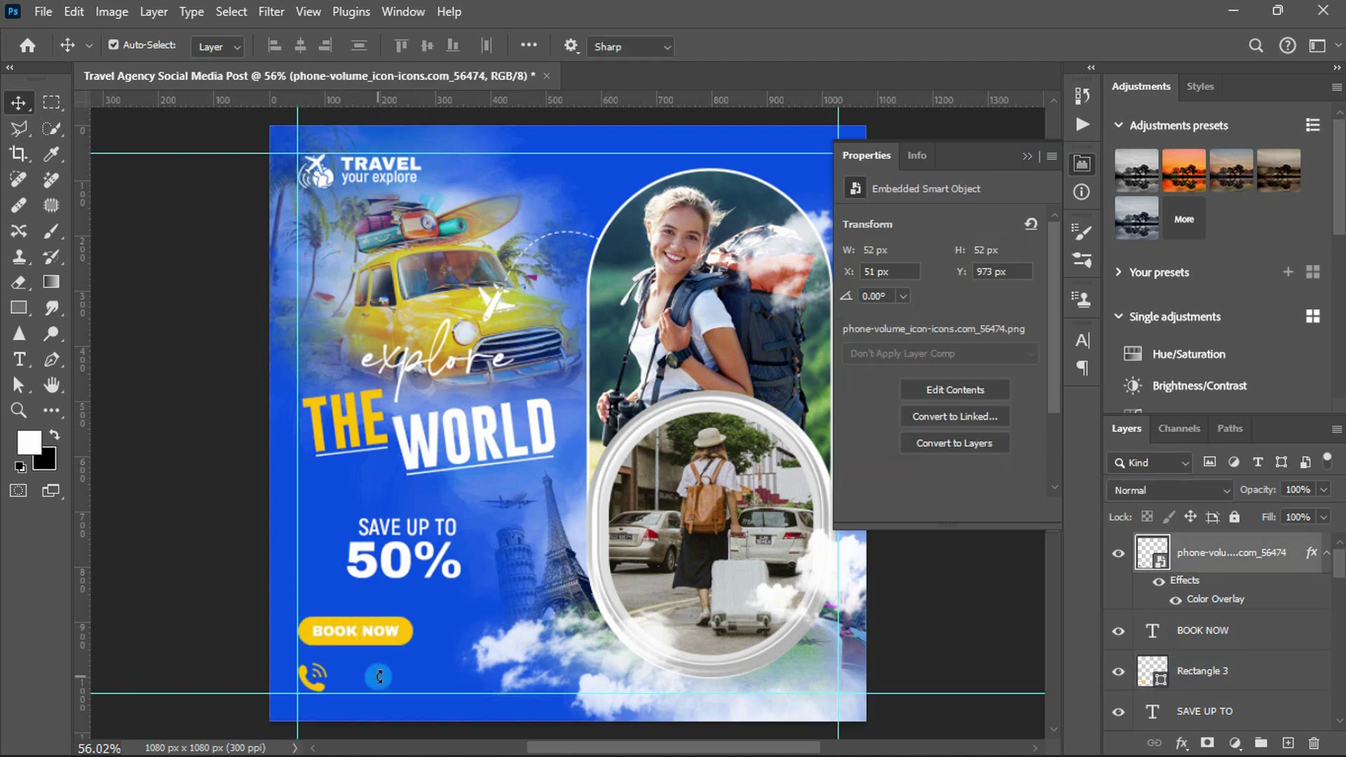
key(t)
click(380, 673)
key(ctrl+Return)
key(v)
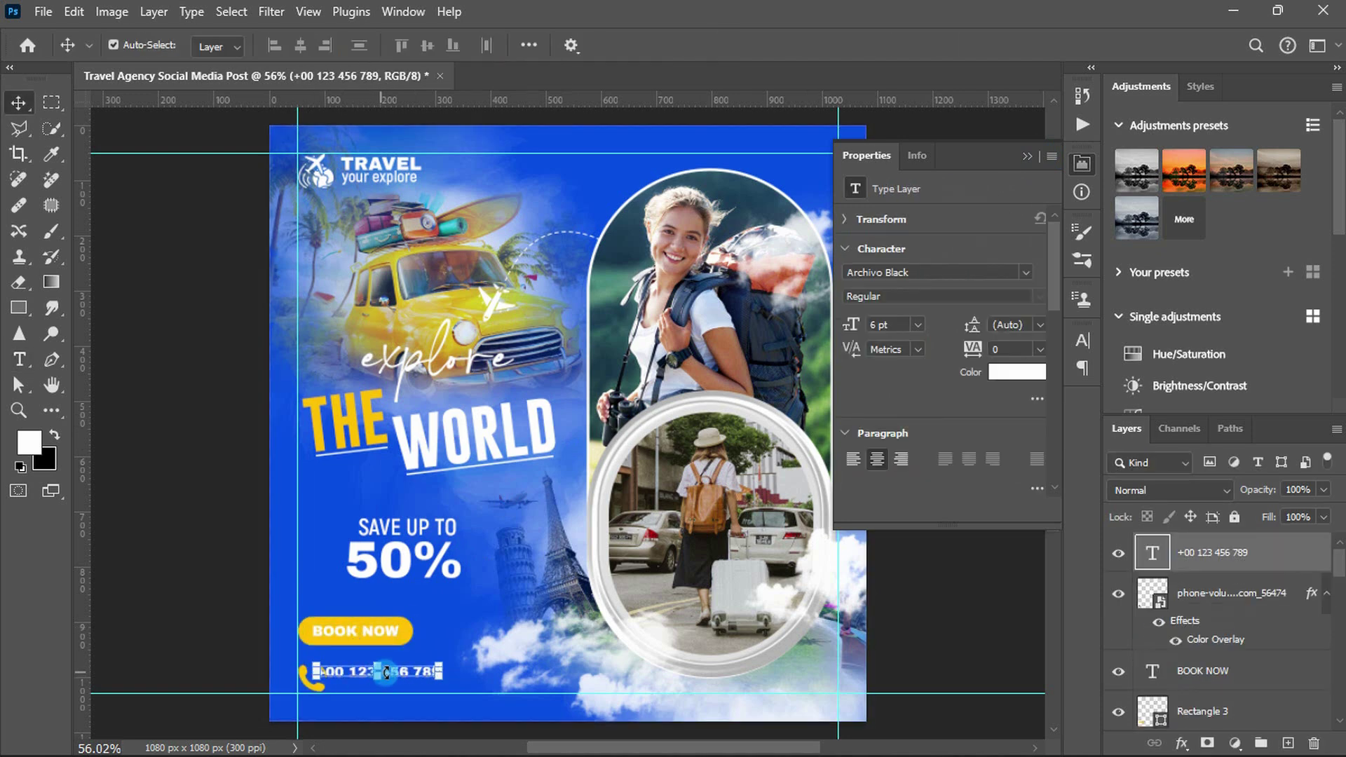
key(t)
click(398, 635)
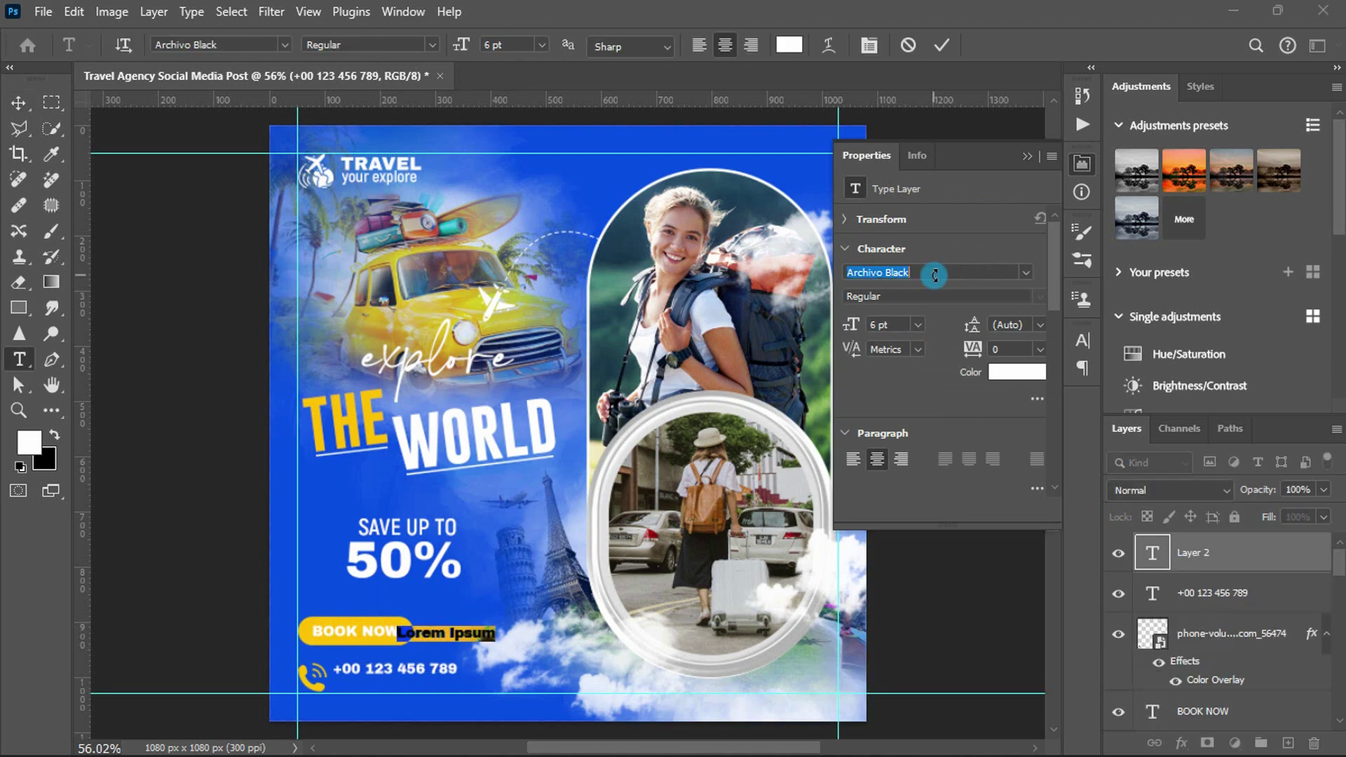
click(934, 274)
text(Akrobat)
key(Return)
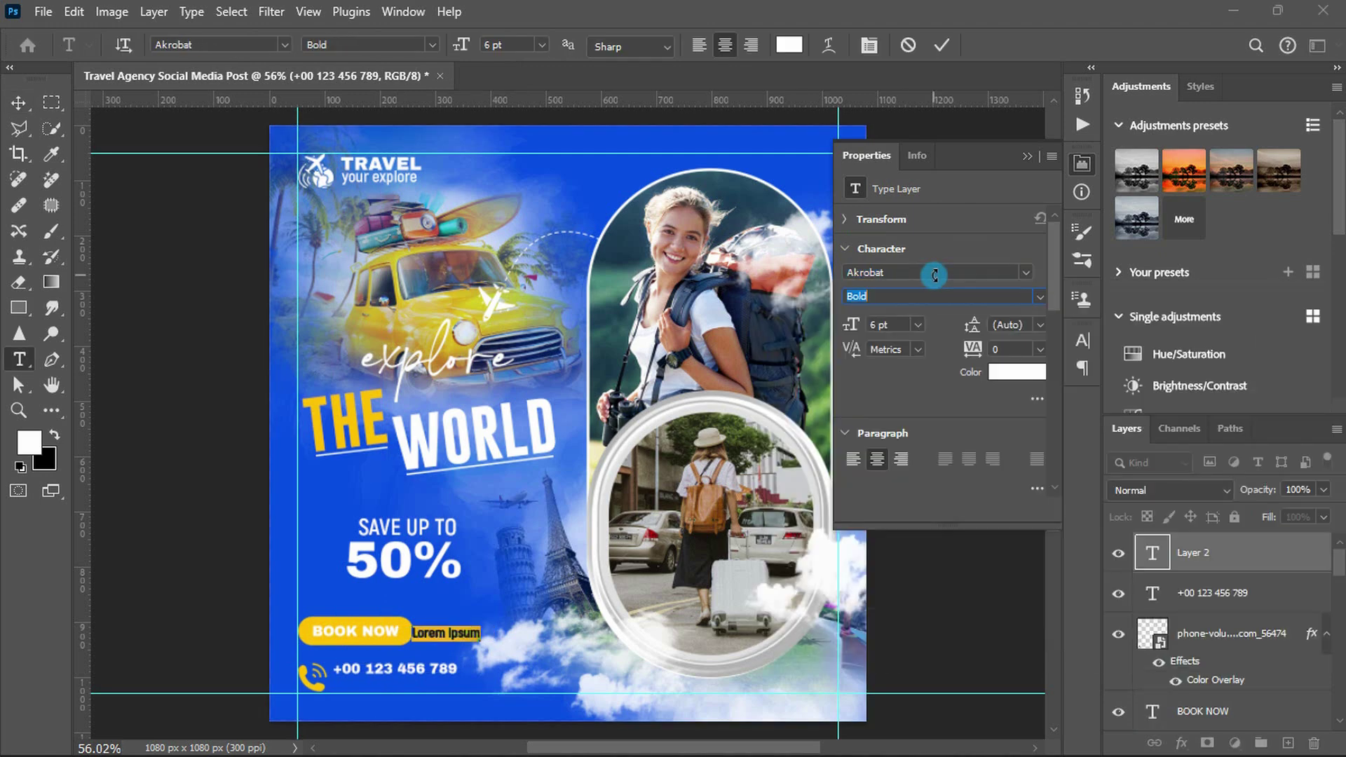
text(WWW.YOURWEBSITE.COM)
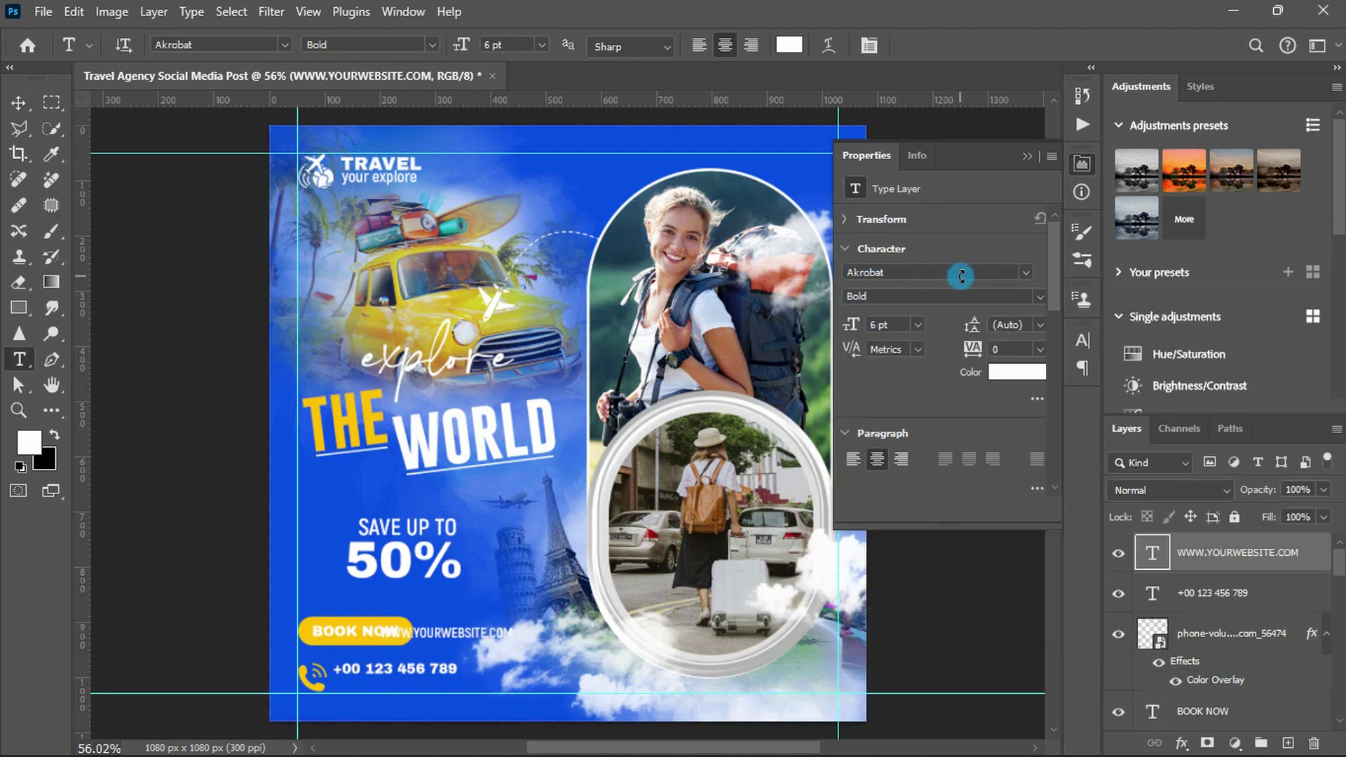